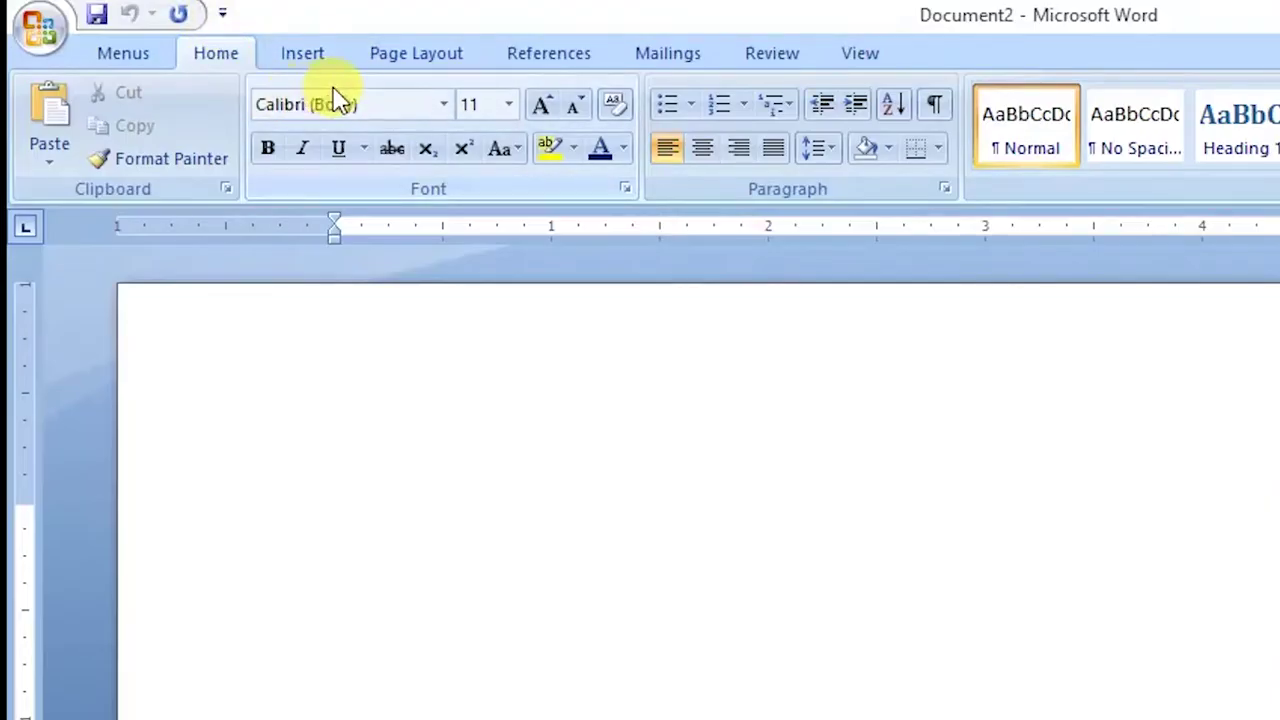
# Step: On Page Layout, set the paper size to A4 and the orientation to landscape
pyautogui.click(423, 70)
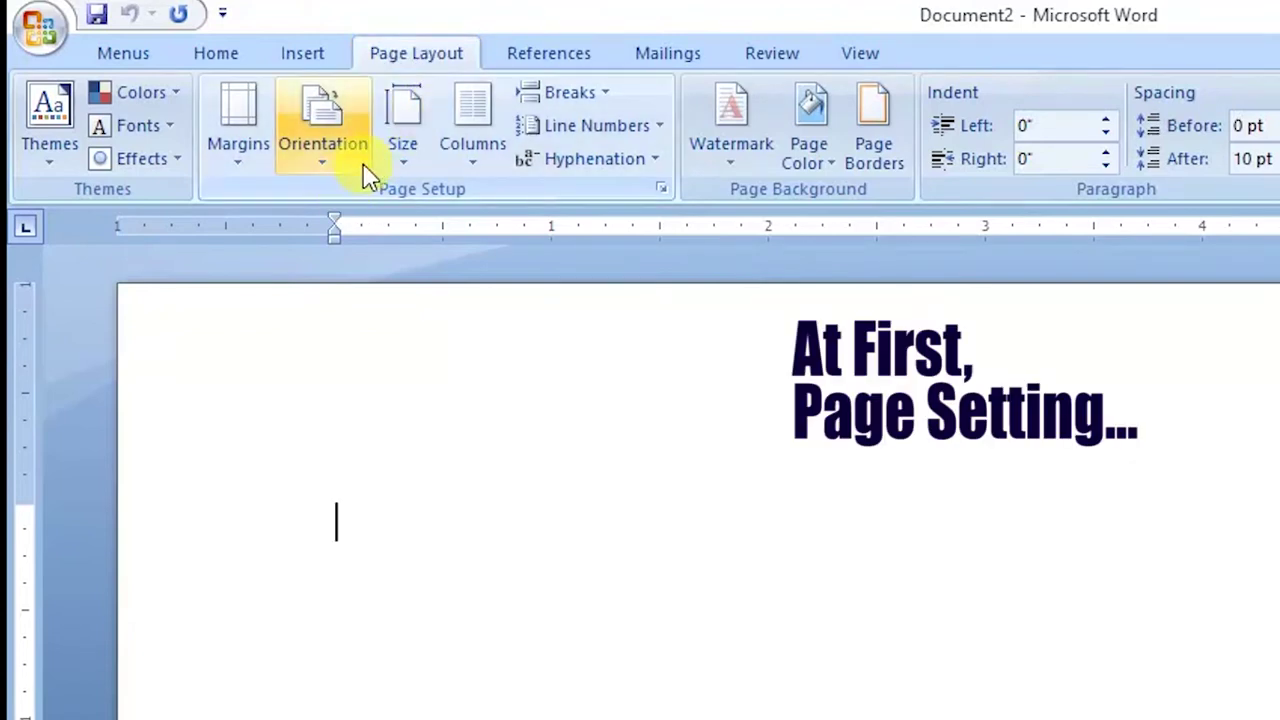
pyautogui.click(400, 165)
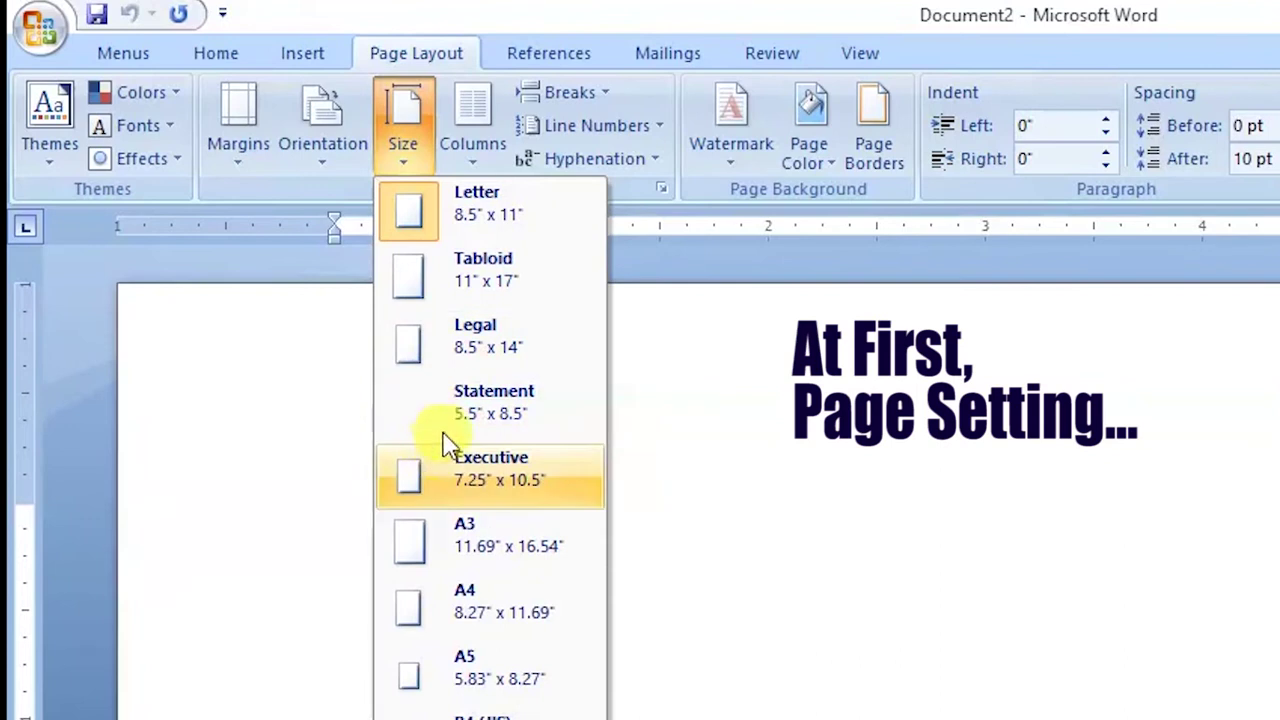
pyautogui.click(495, 615)
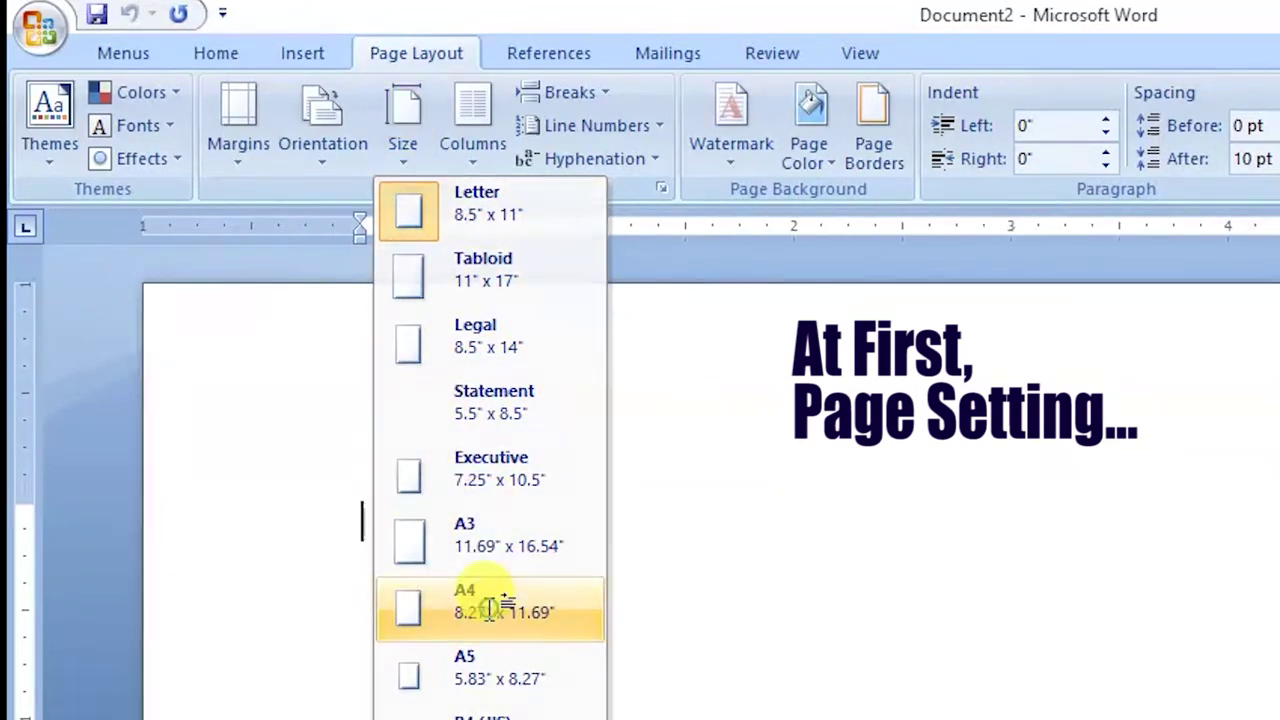
pyautogui.click(335, 173)
pyautogui.click(383, 290)
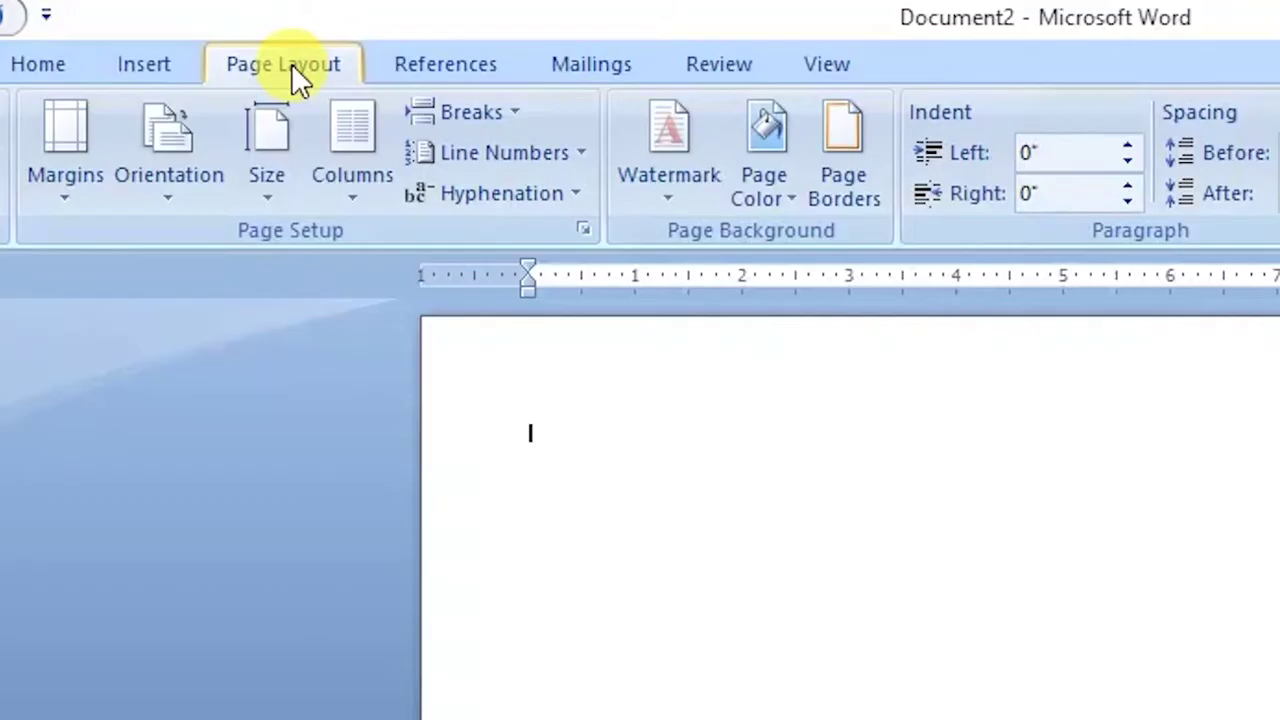
# Step: Apply a Box page border with a thick double-line style, 3 pt width and dark blue colour
pyautogui.click(838, 196)
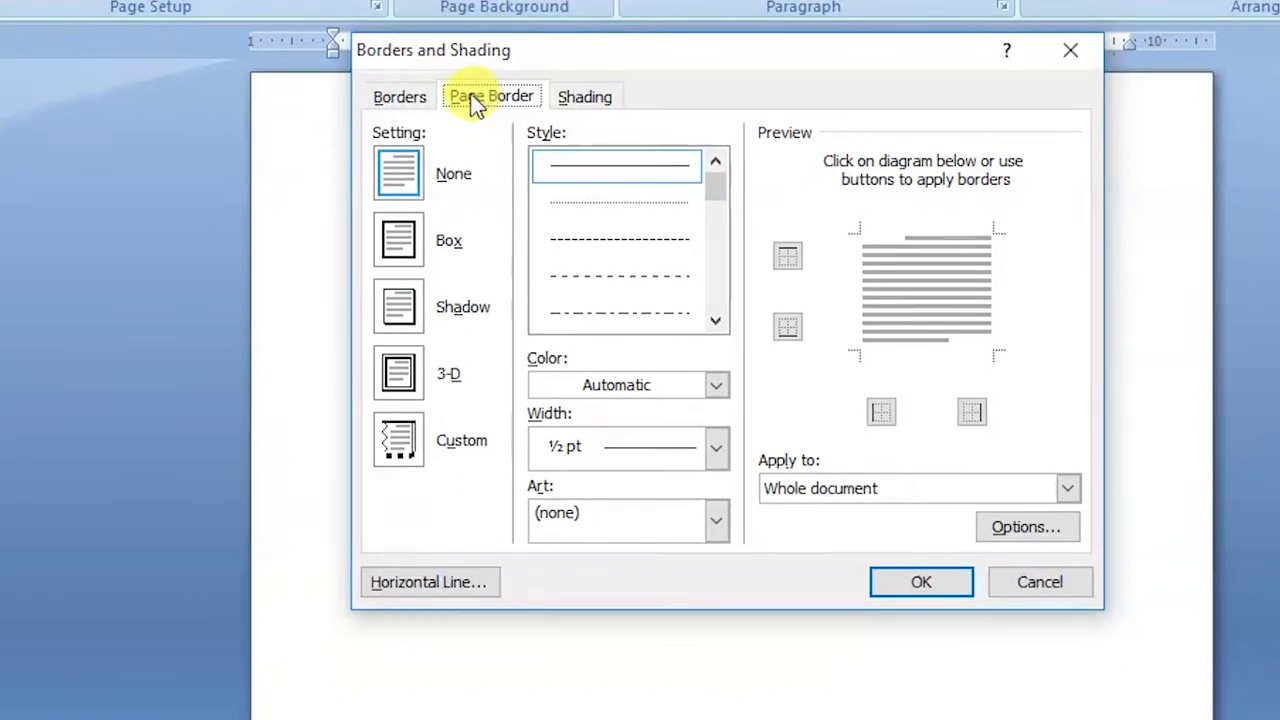
pyautogui.click(408, 99)
pyautogui.click(580, 105)
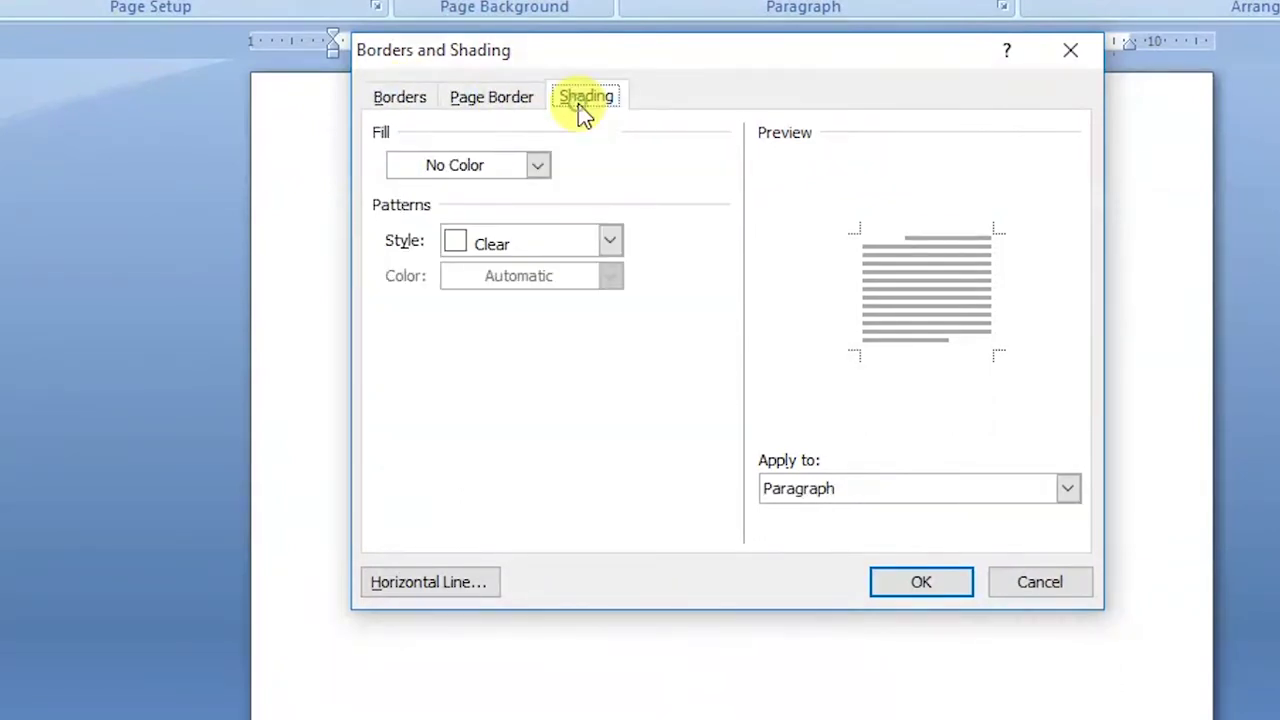
pyautogui.click(495, 103)
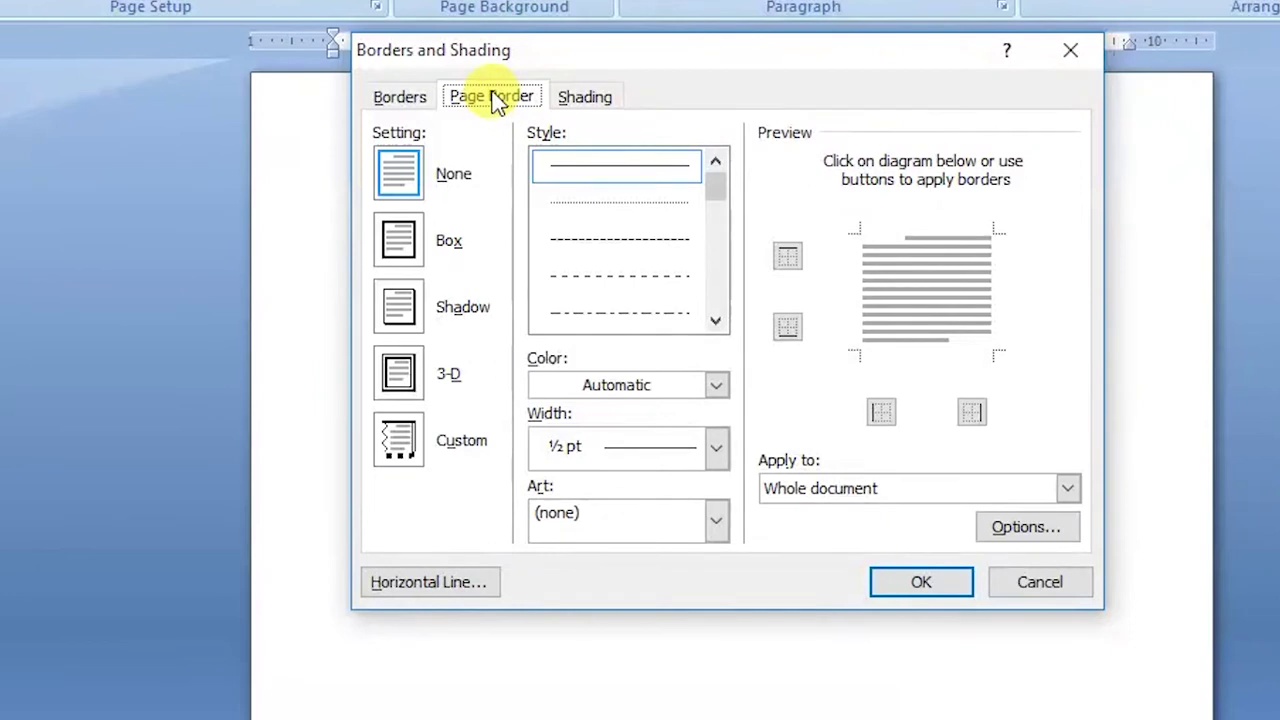
pyautogui.click(408, 245)
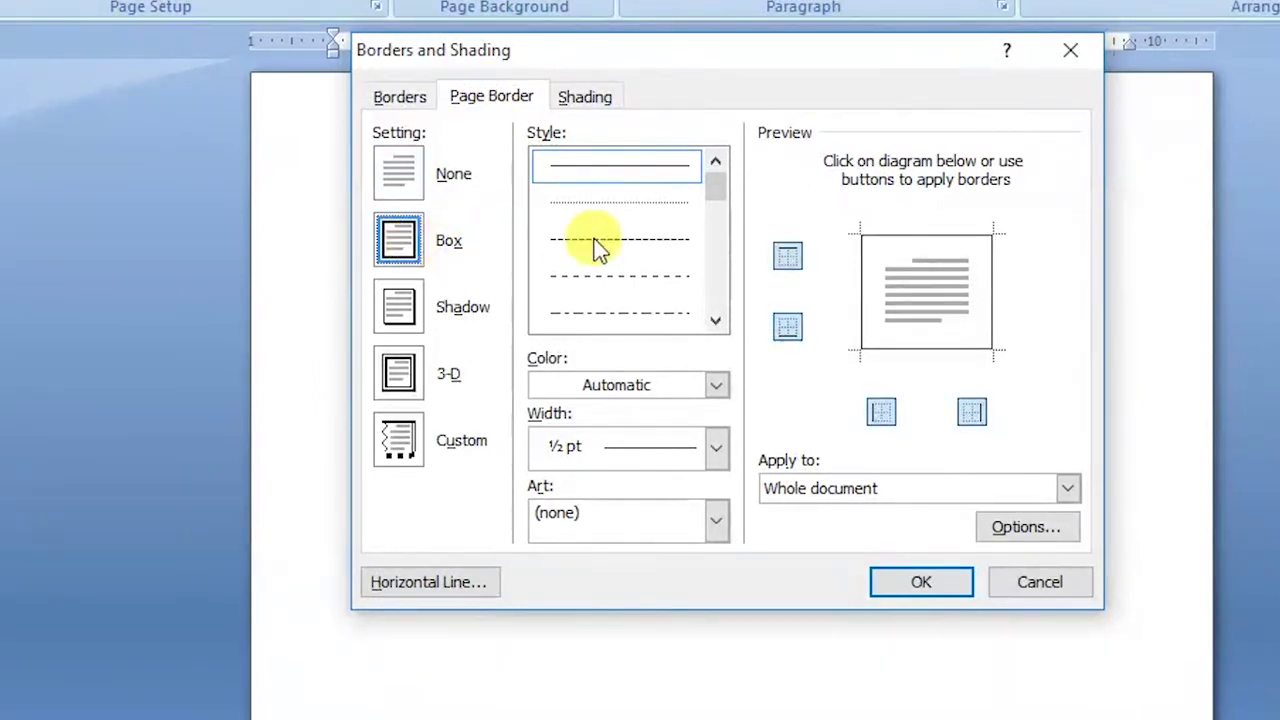
pyautogui.moveTo(717, 188); pyautogui.dragTo(717, 245)
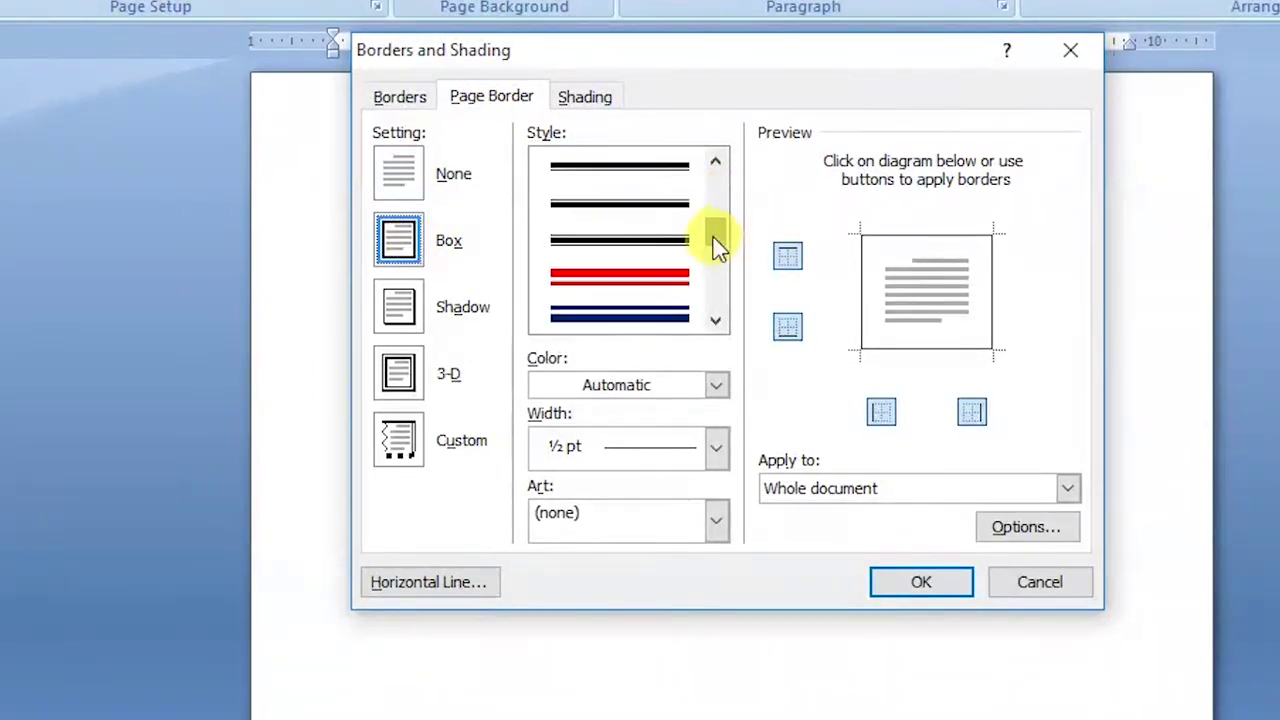
pyautogui.click(718, 520)
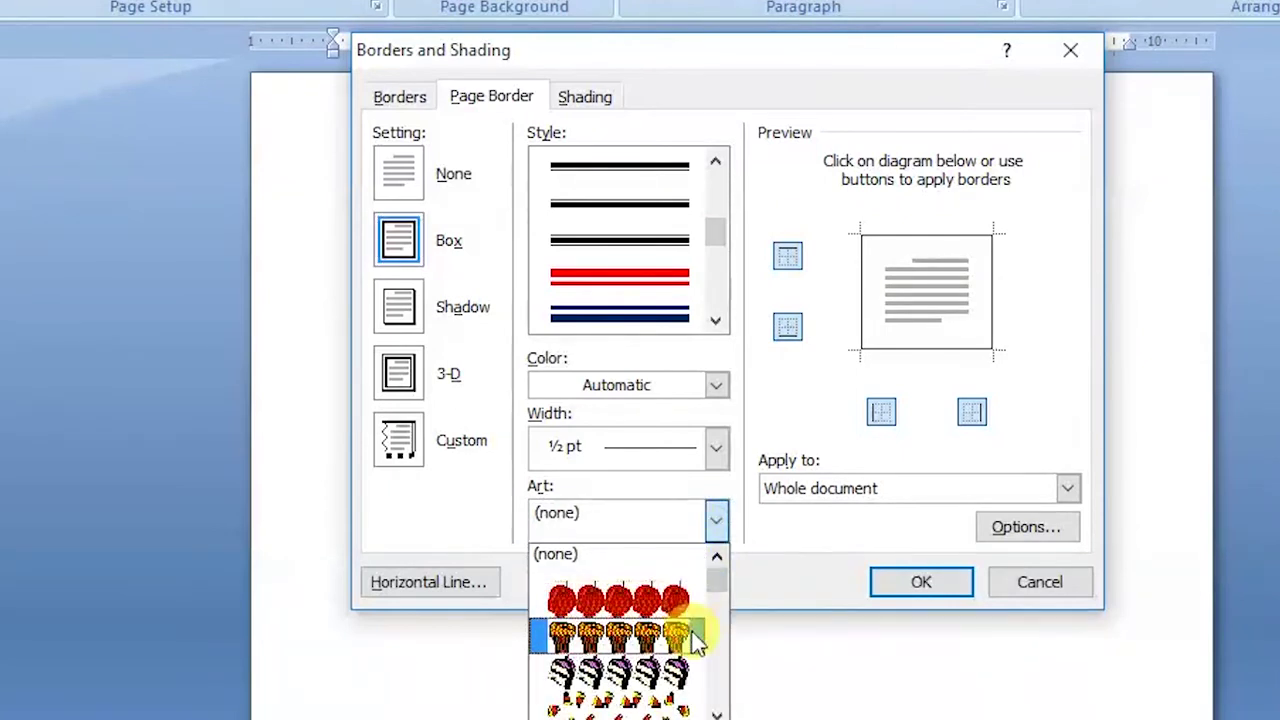
pyautogui.click(715, 535)
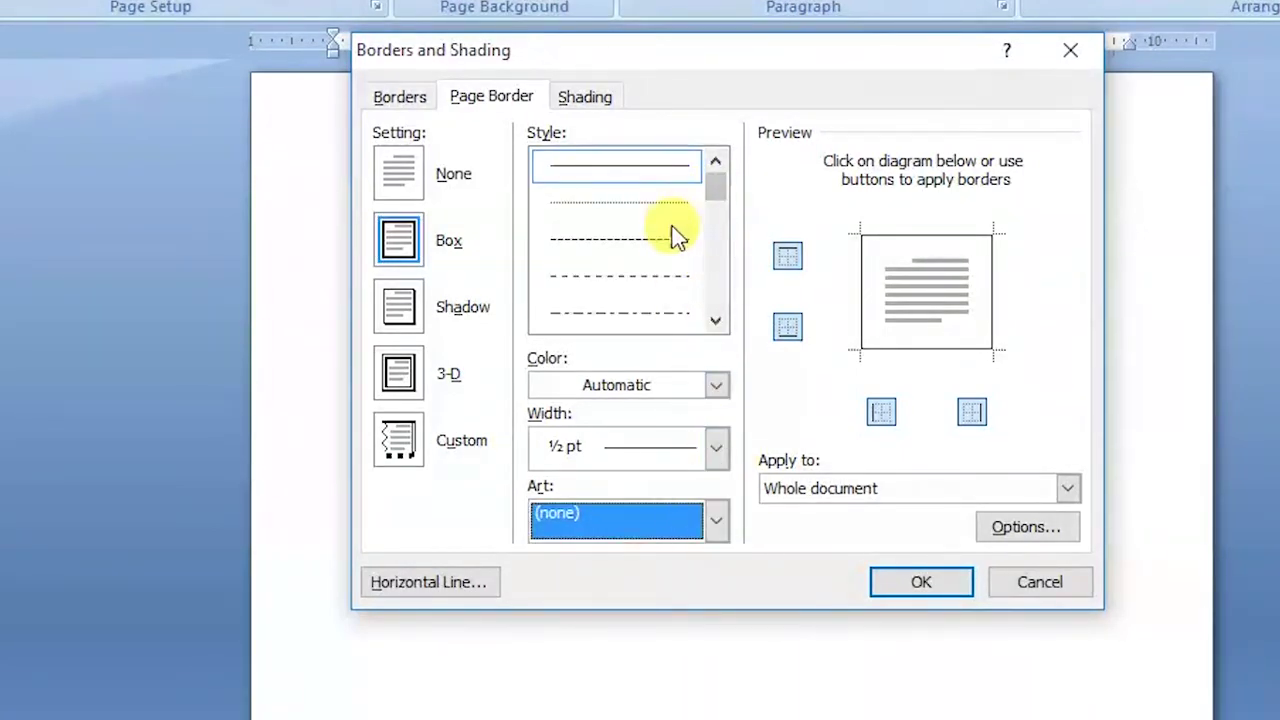
pyautogui.moveTo(720, 198); pyautogui.dragTo(724, 245)
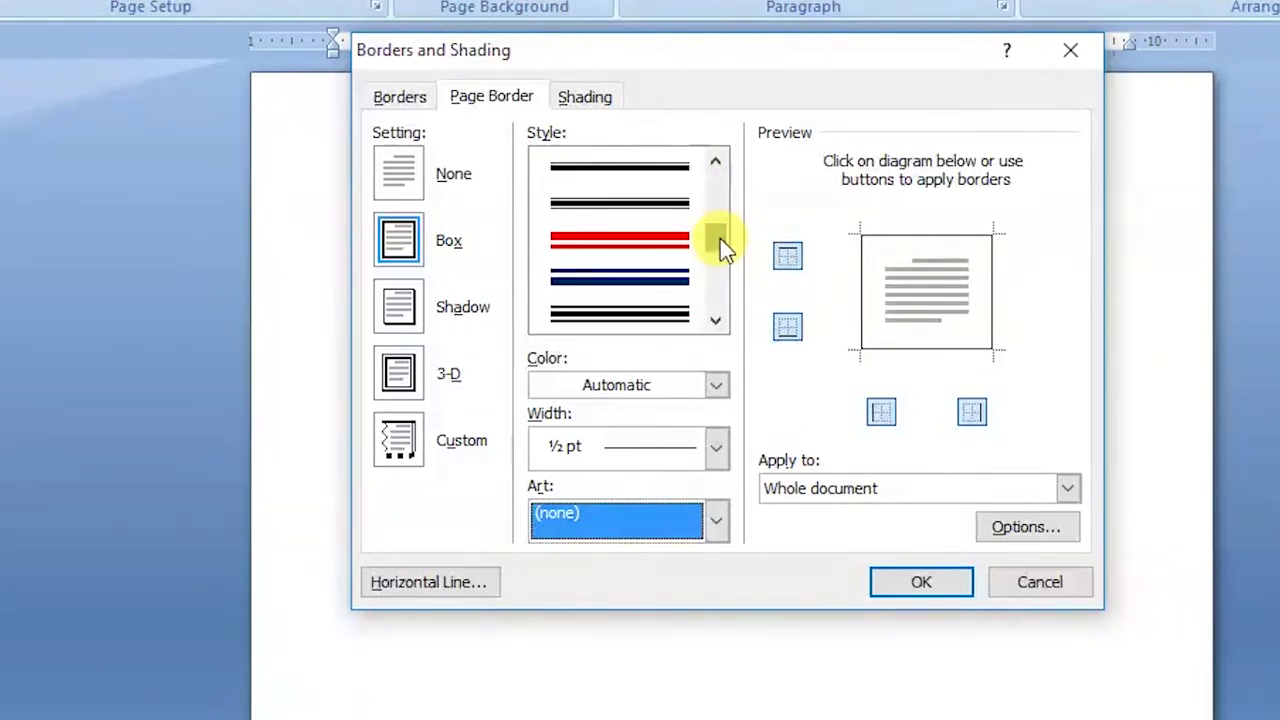
pyautogui.click(653, 204)
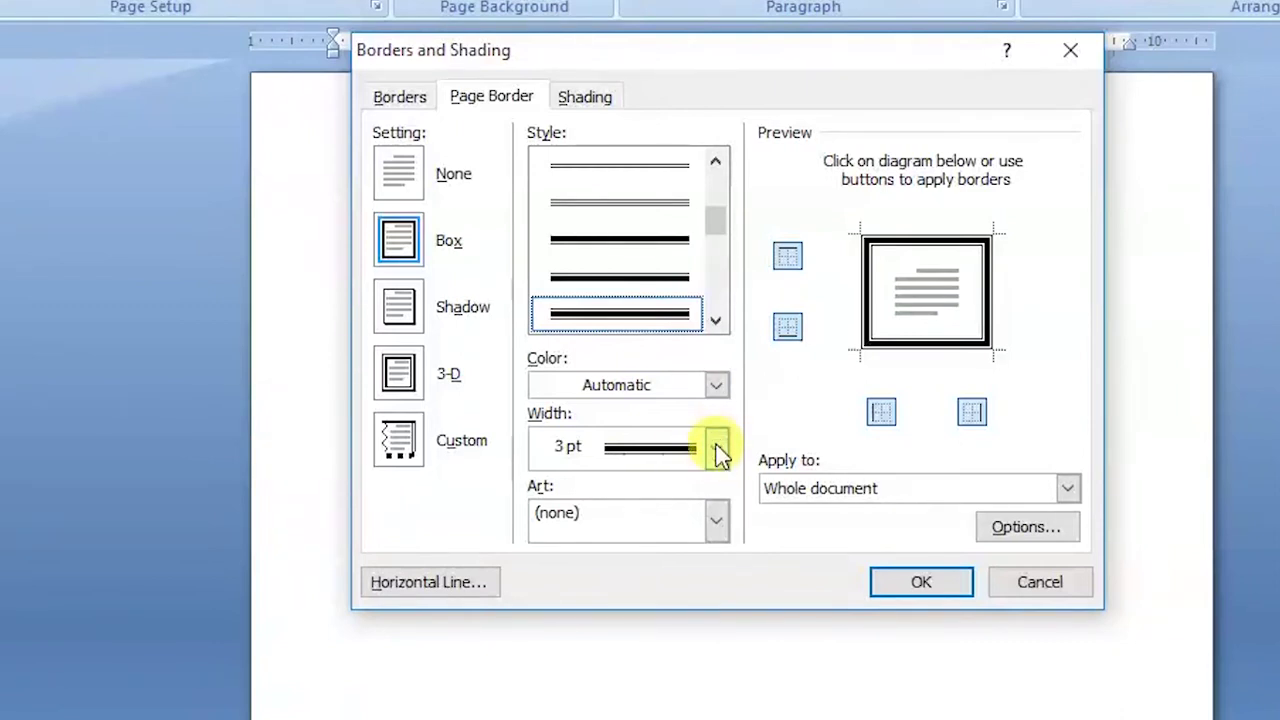
pyautogui.click(716, 386)
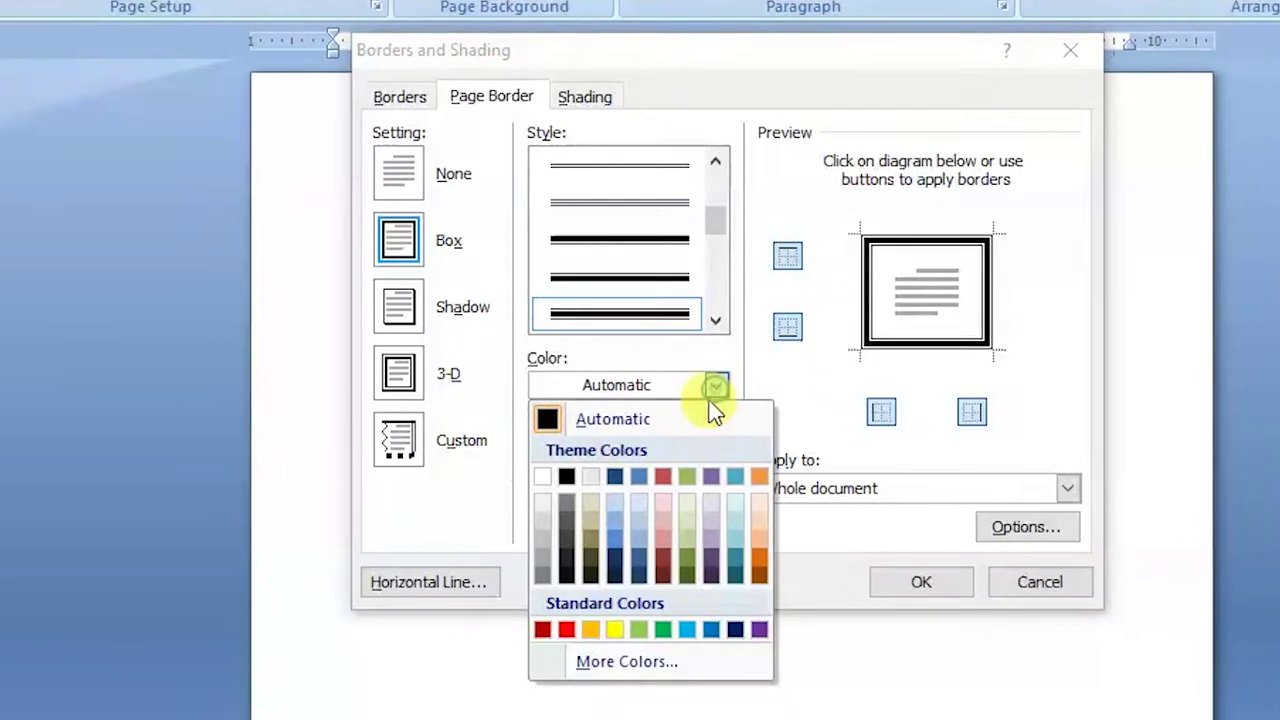
pyautogui.click(734, 630)
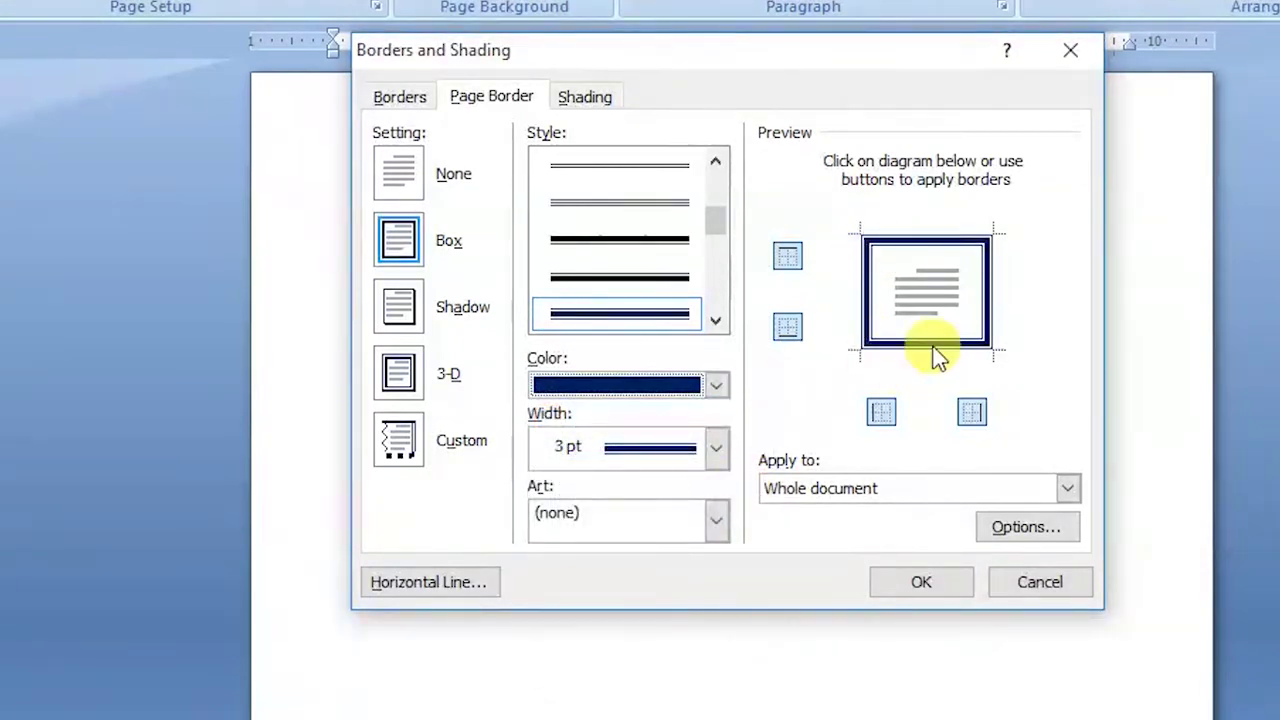
pyautogui.click(932, 574)
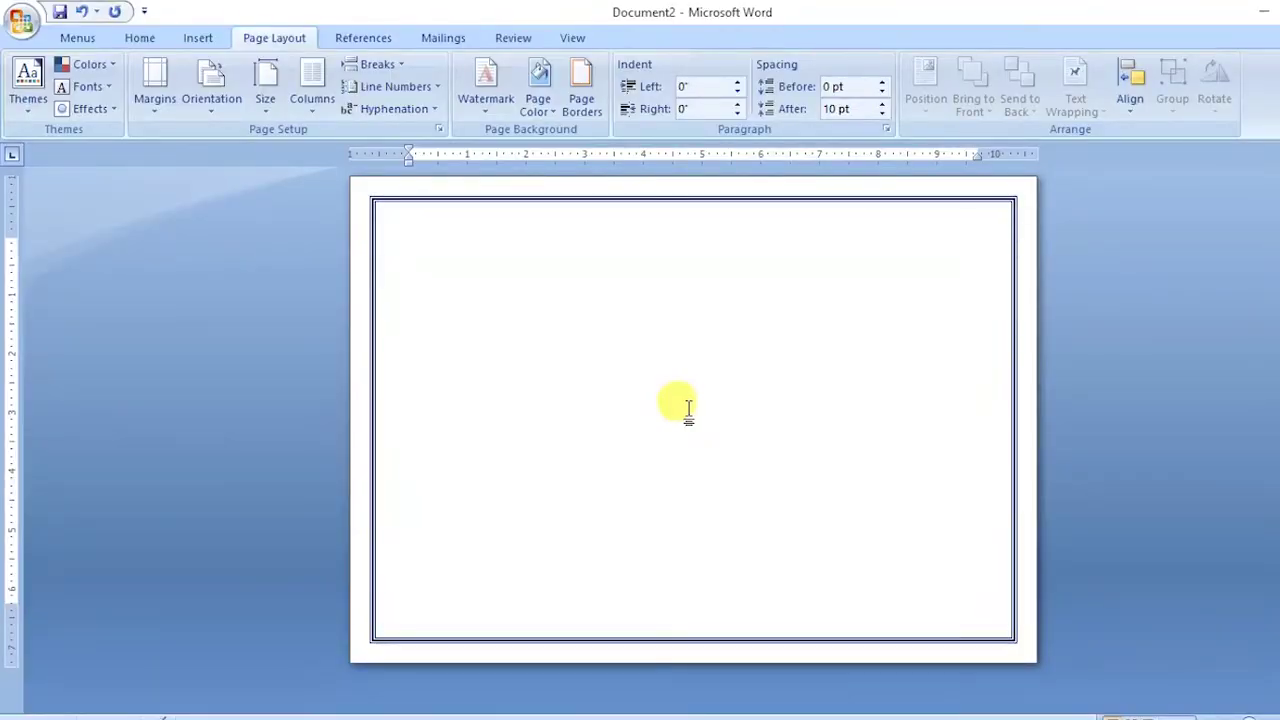
# Step: Switch to the Insert ribbon and bring up the built-in Text Box gallery
pyautogui.scroll(1, 688, 408)
pyautogui.scroll(1, 688, 408)
pyautogui.scroll(1, 688, 408)
pyautogui.scroll(-1, 685, 408)
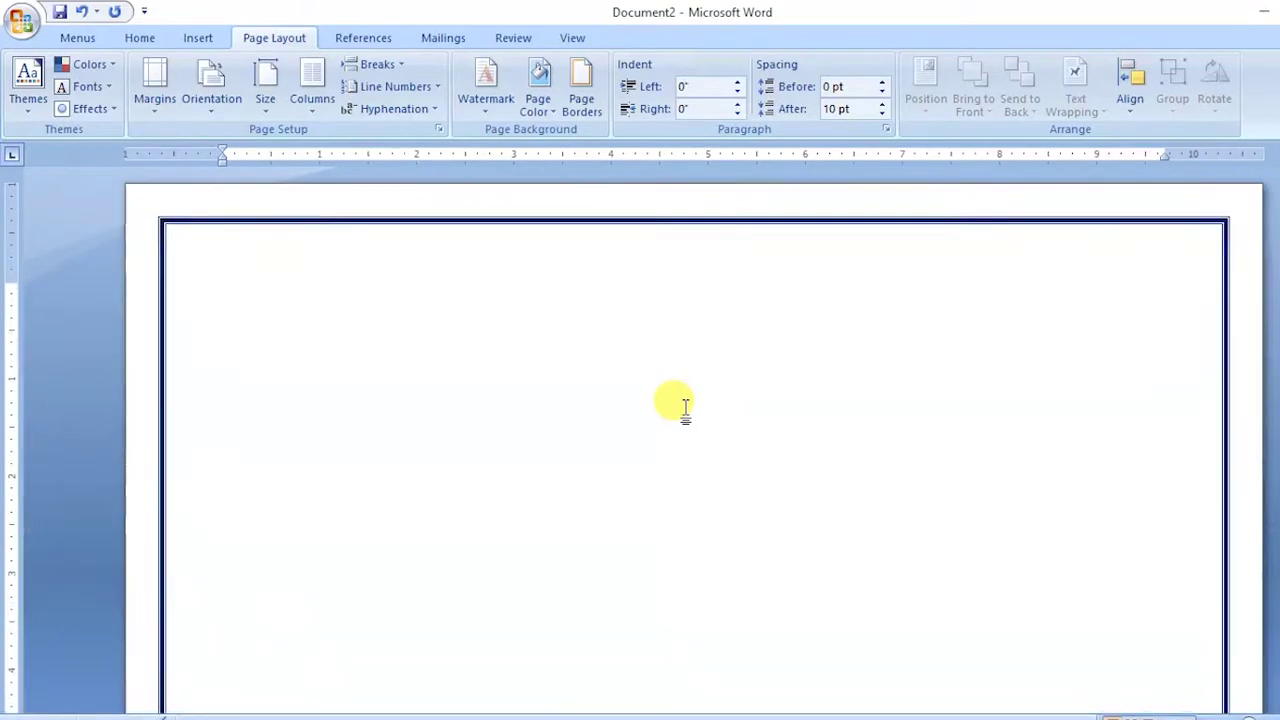
pyautogui.scroll(-3, 685, 408)
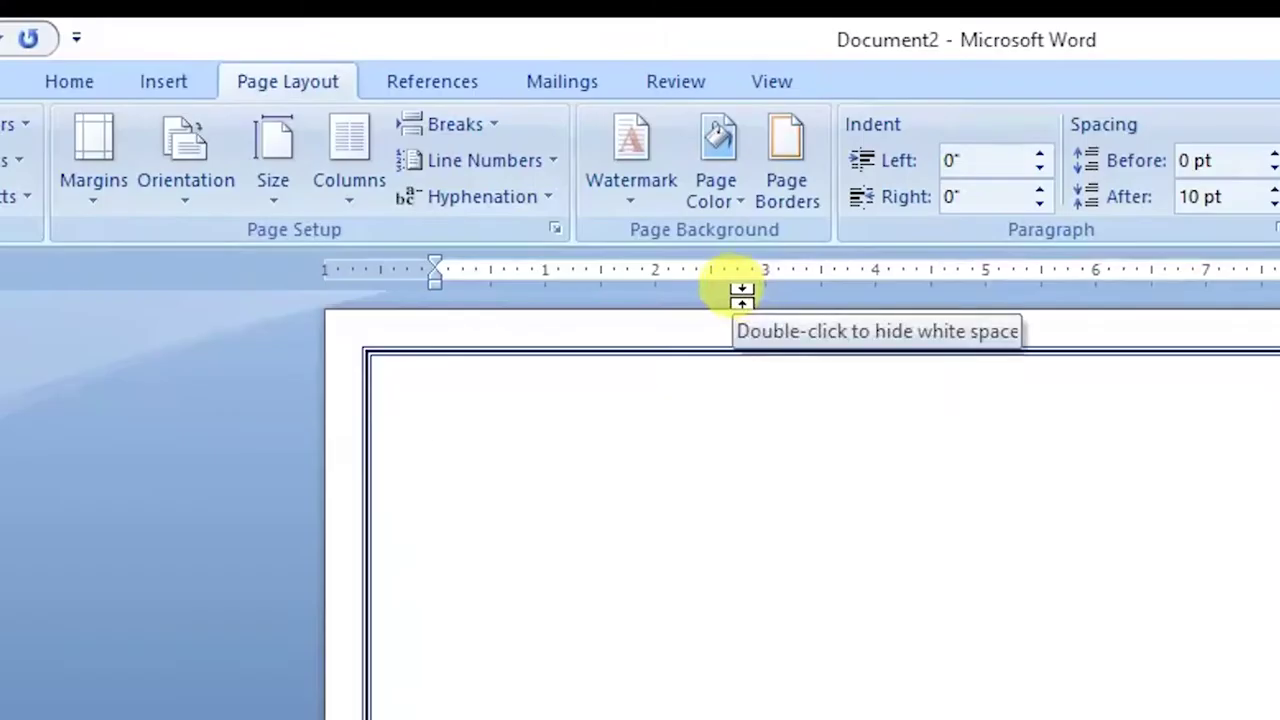
pyautogui.click(163, 86)
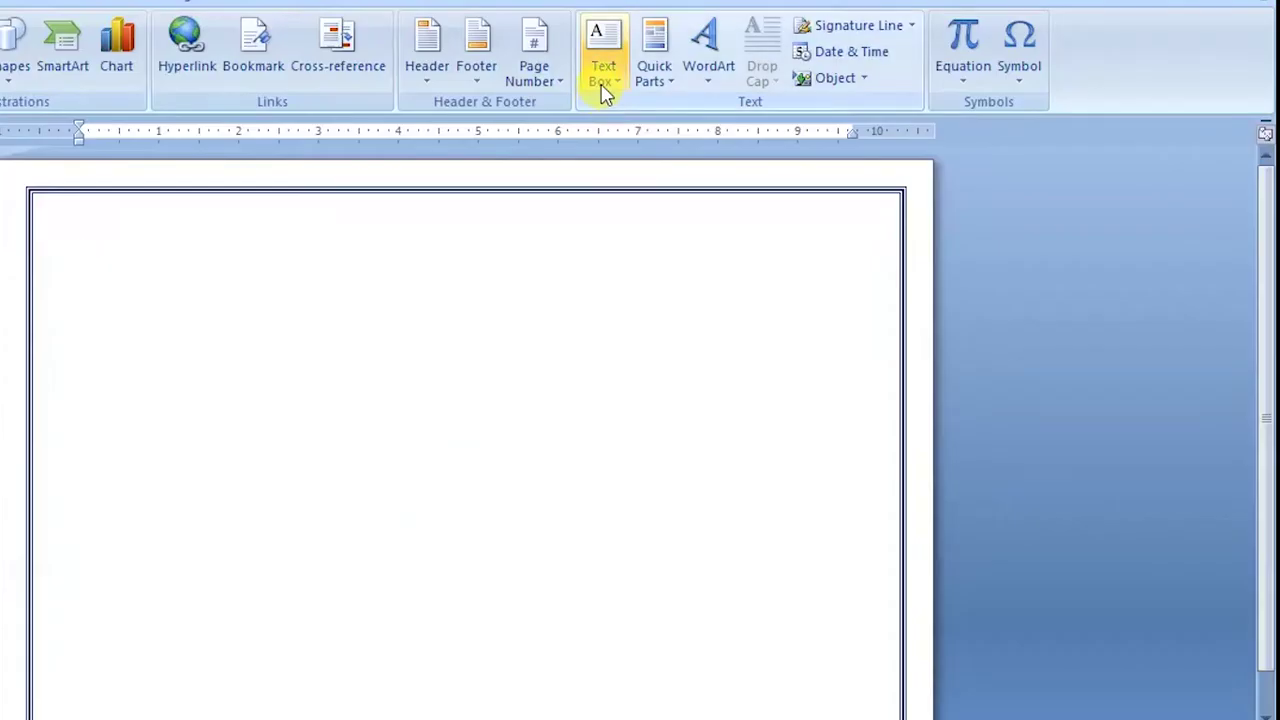
pyautogui.click(600, 82)
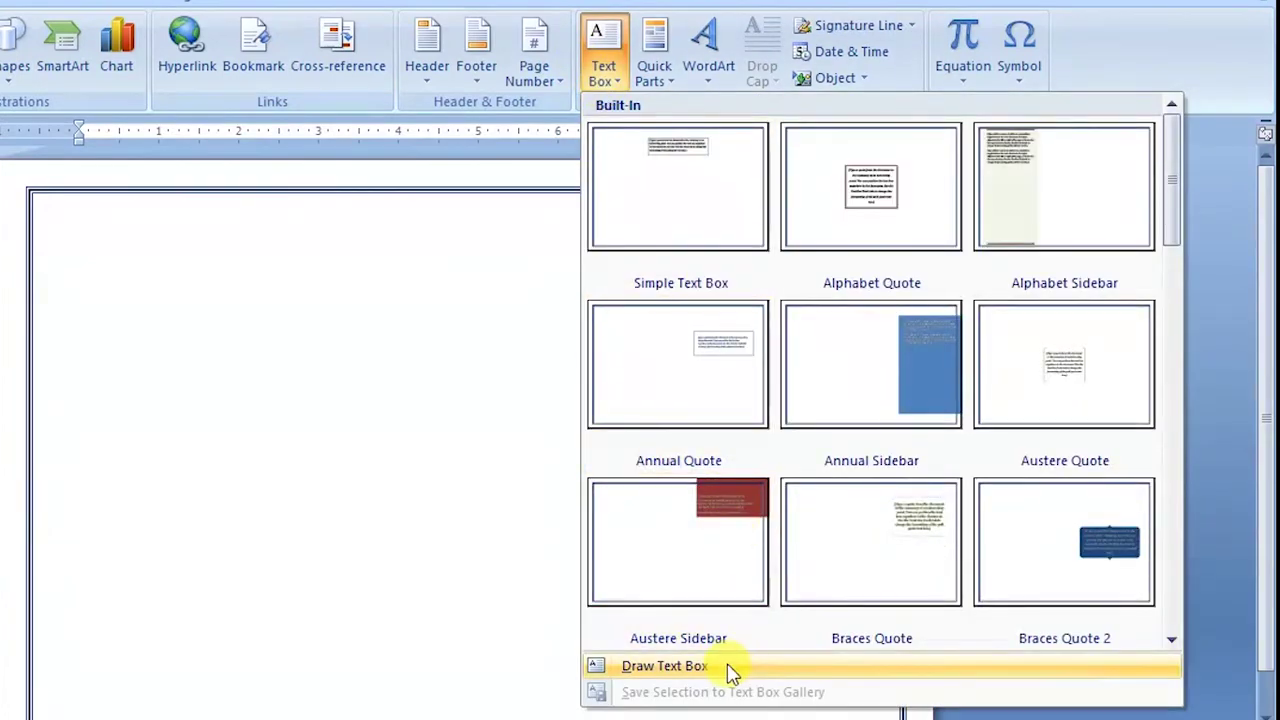
# Step: Draw a small square text box in the page's top-right corner
pyautogui.click(730, 668)
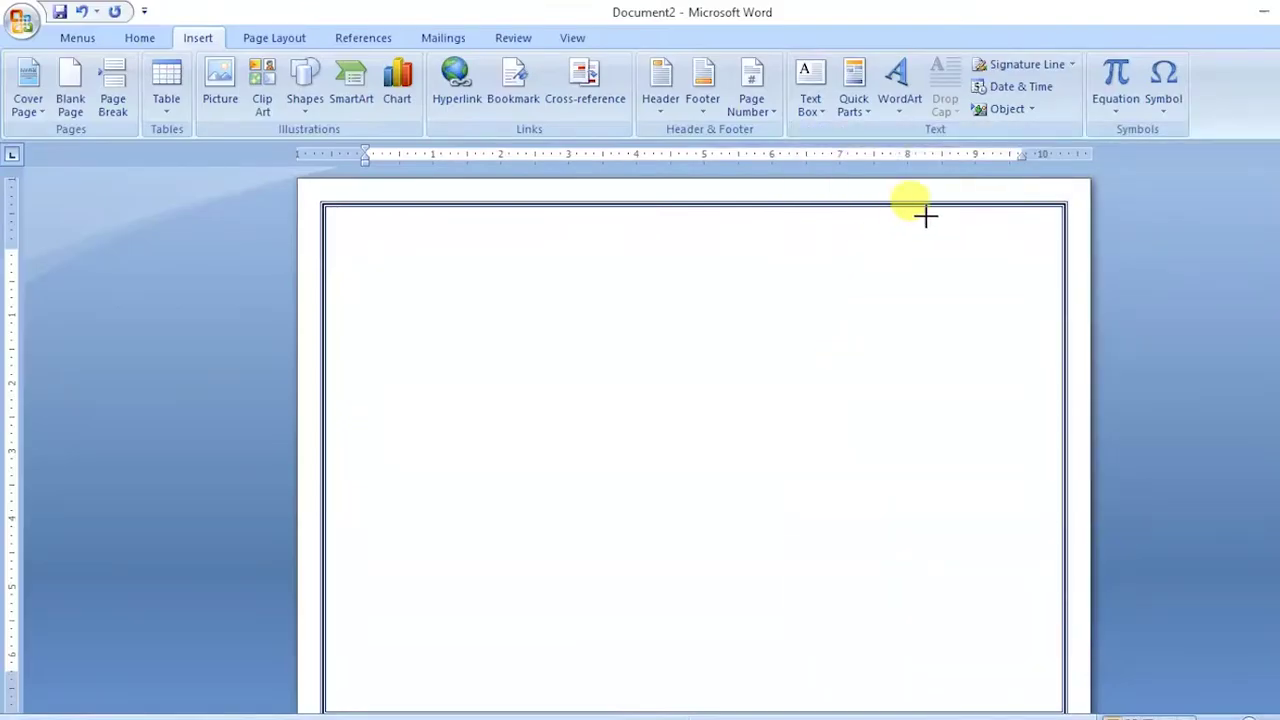
pyautogui.moveTo(928, 207); pyautogui.dragTo(1060, 364)
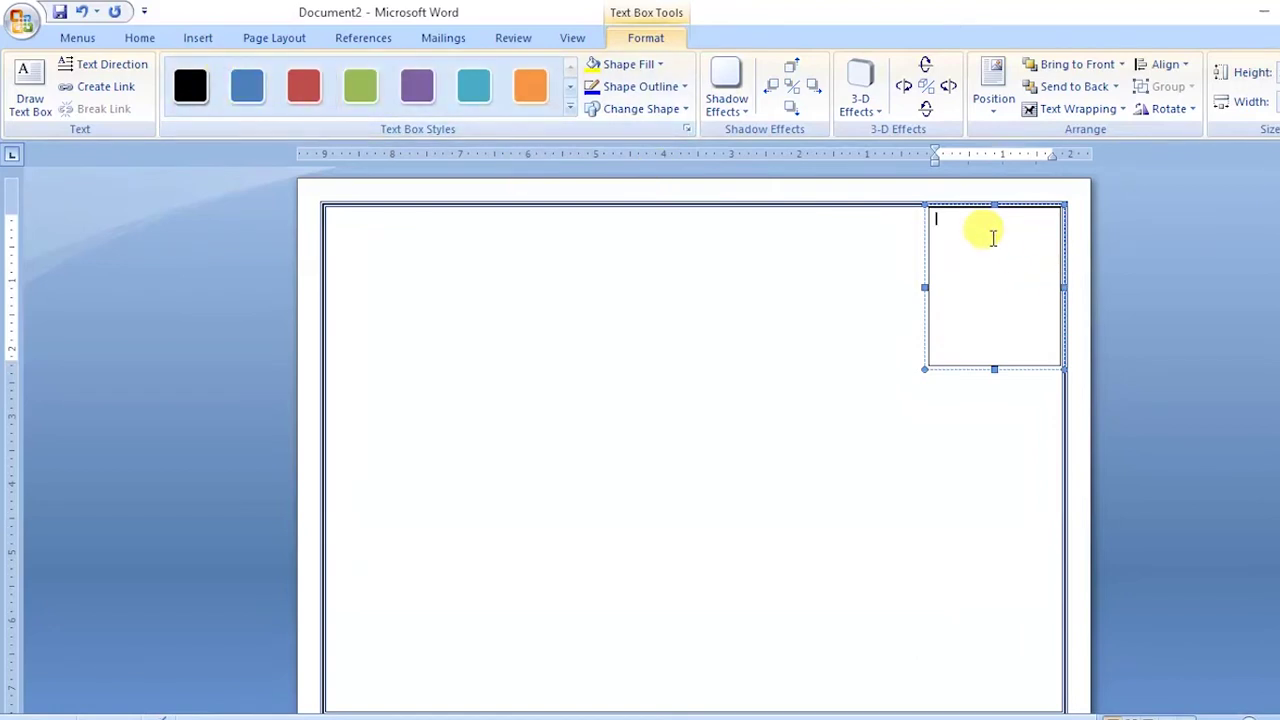
pyautogui.click(735, 362)
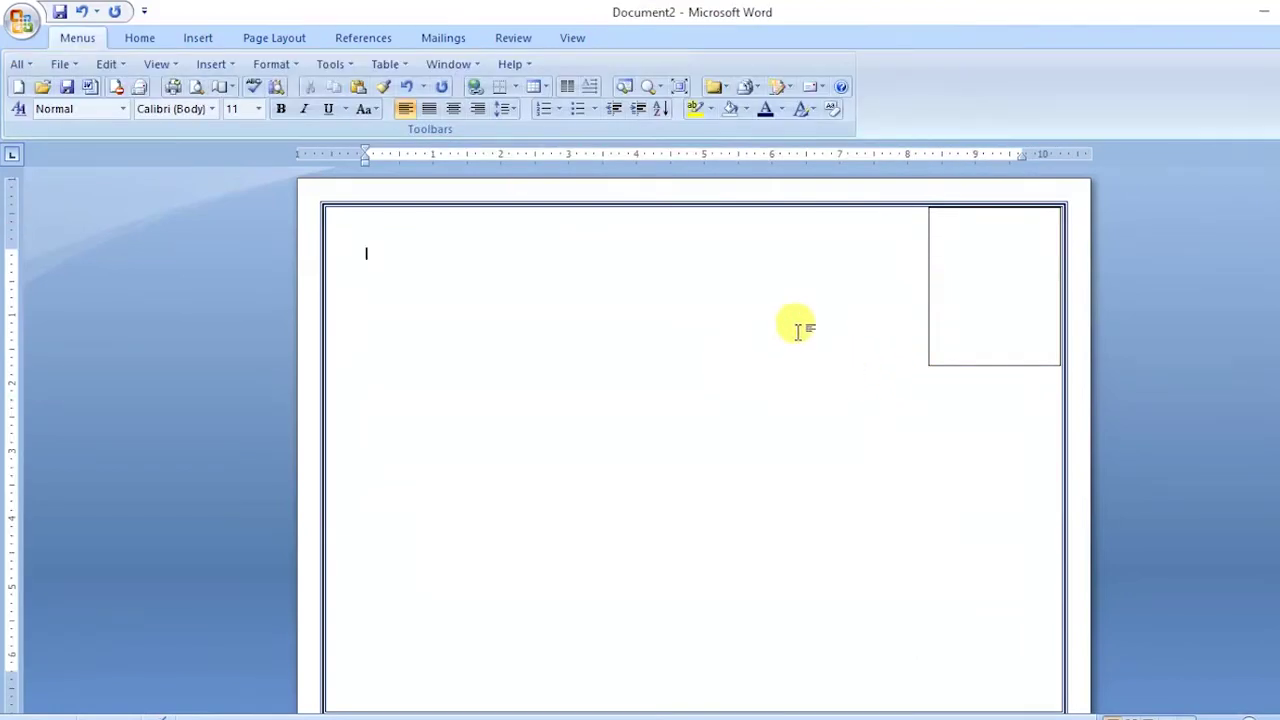
pyautogui.click(979, 249)
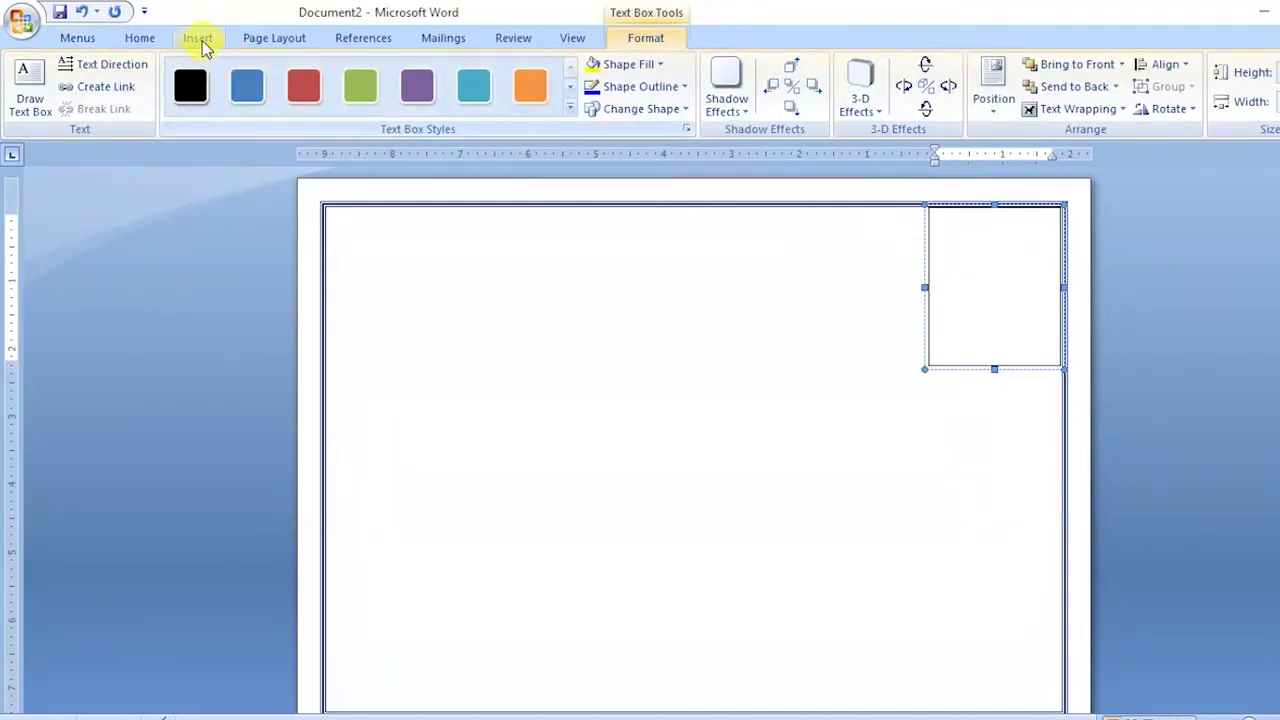
pyautogui.click(199, 39)
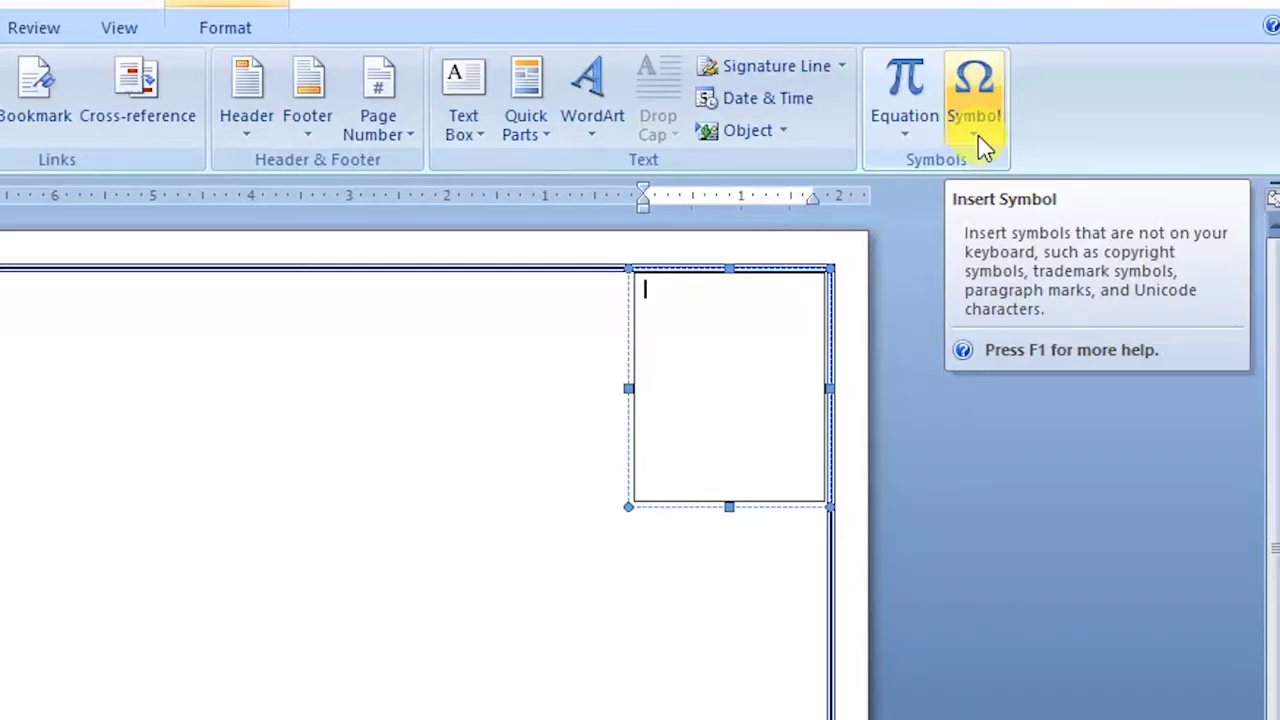
# Step: Open More Symbols and change the symbol font to Akruti
pyautogui.click(1168, 118)
pyautogui.click(1030, 343)
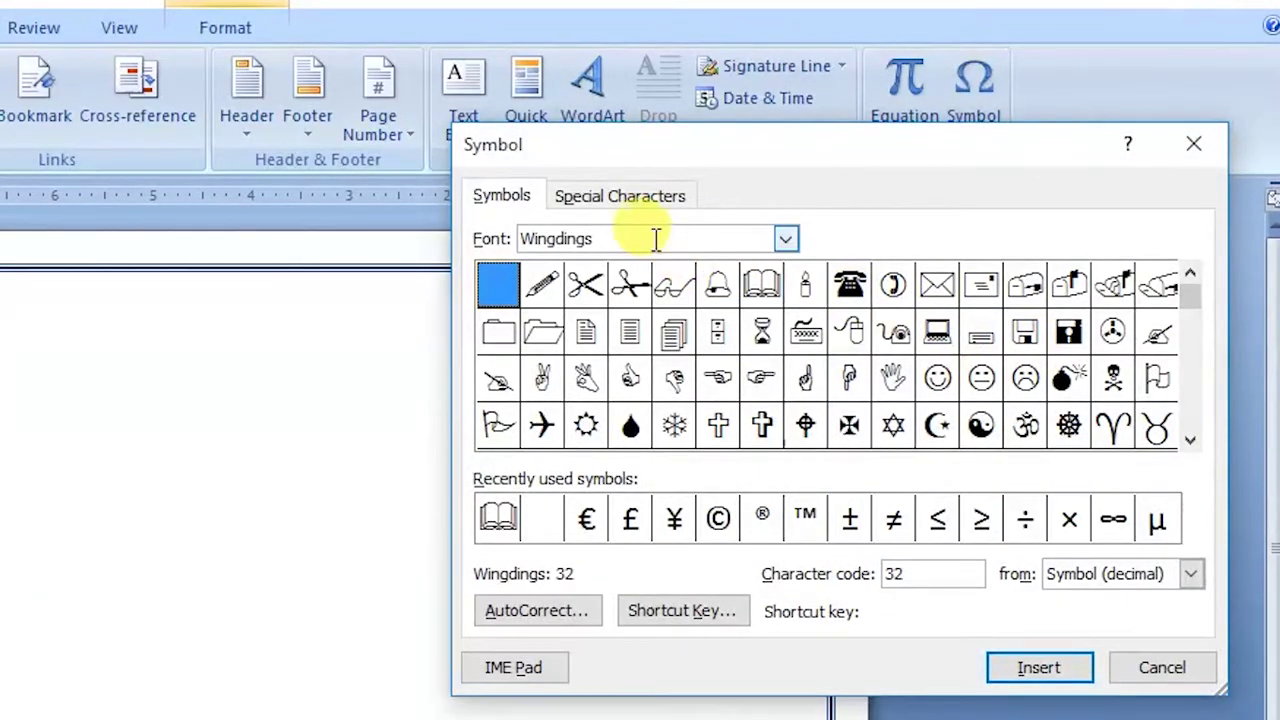
pyautogui.click(650, 238)
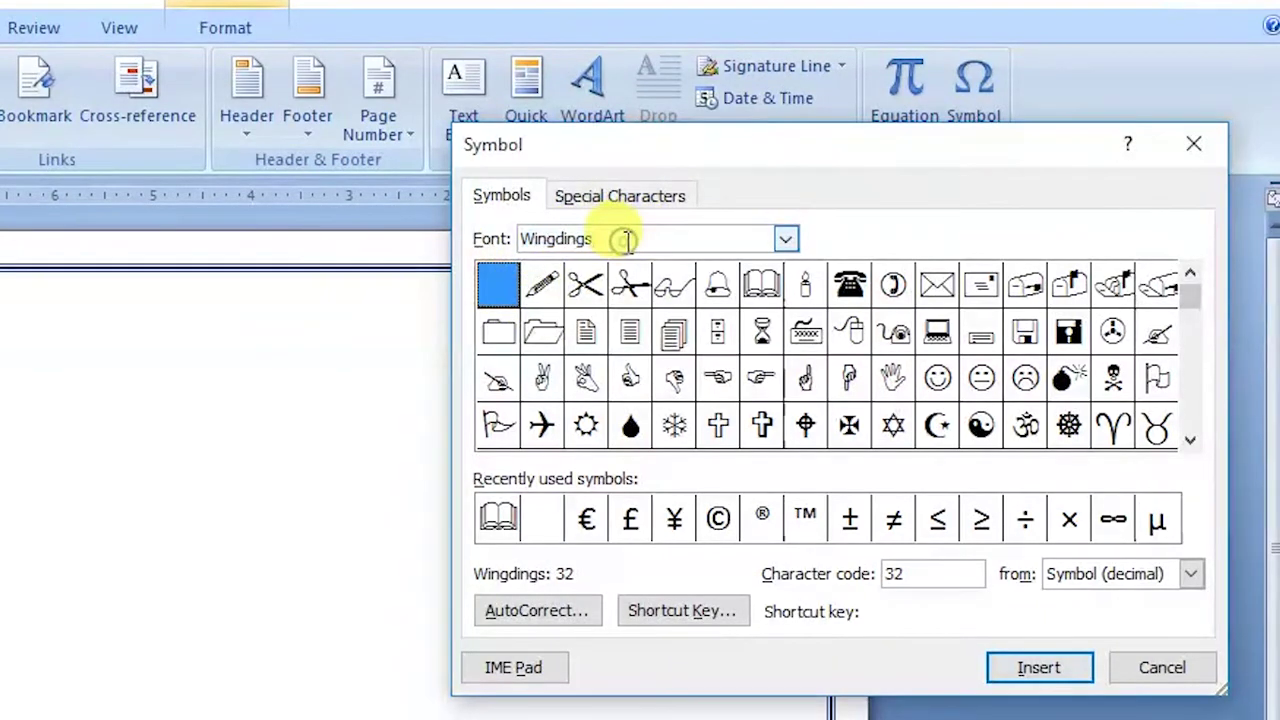
pyautogui.press('BackSpace')
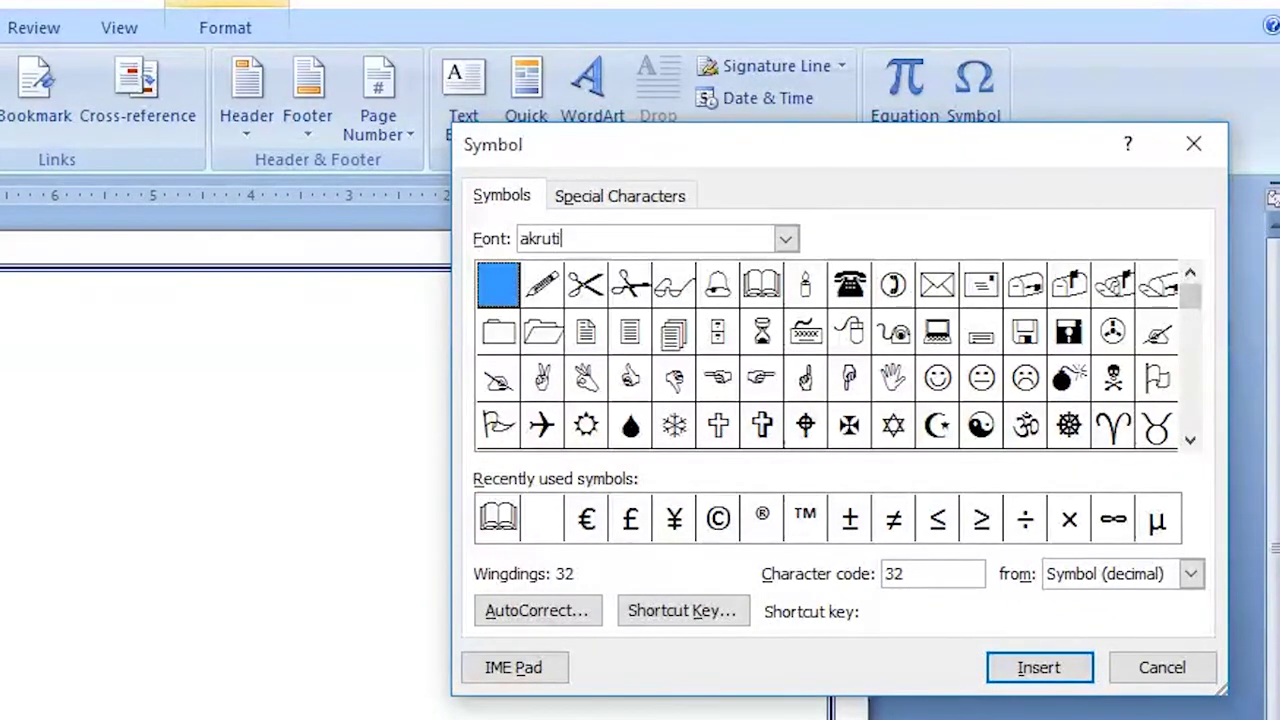
pyautogui.press('Return')
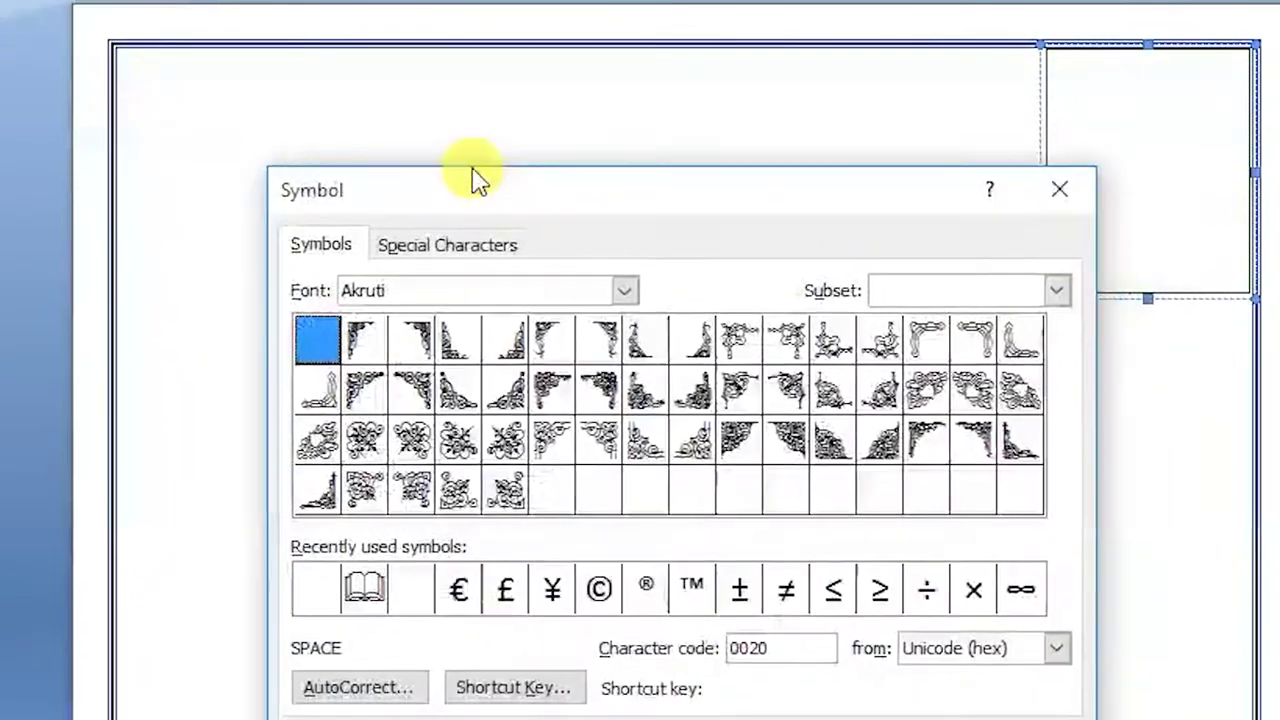
pyautogui.moveTo(478, 180); pyautogui.dragTo(375, 93)
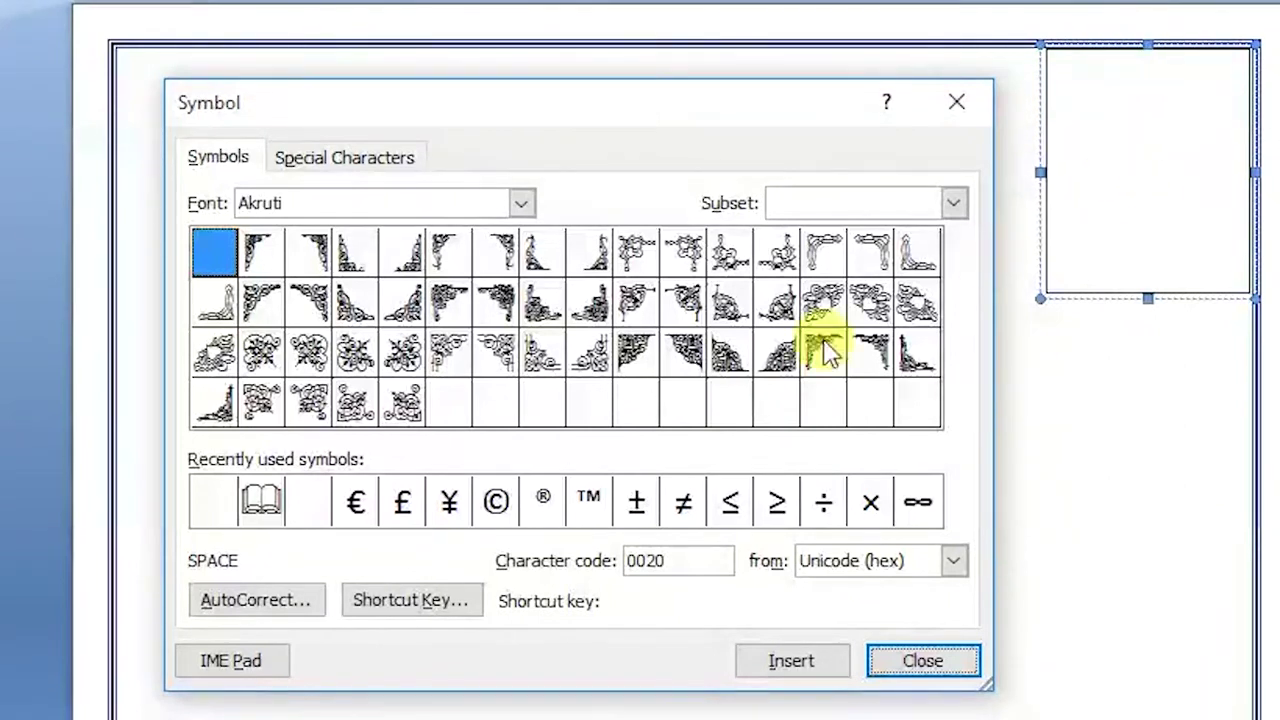
# Step: Insert the Akruti corner ornament (code 0042) into the top-right text box
pyautogui.click(262, 312)
pyautogui.click(312, 306)
pyautogui.click(362, 309)
pyautogui.click(398, 314)
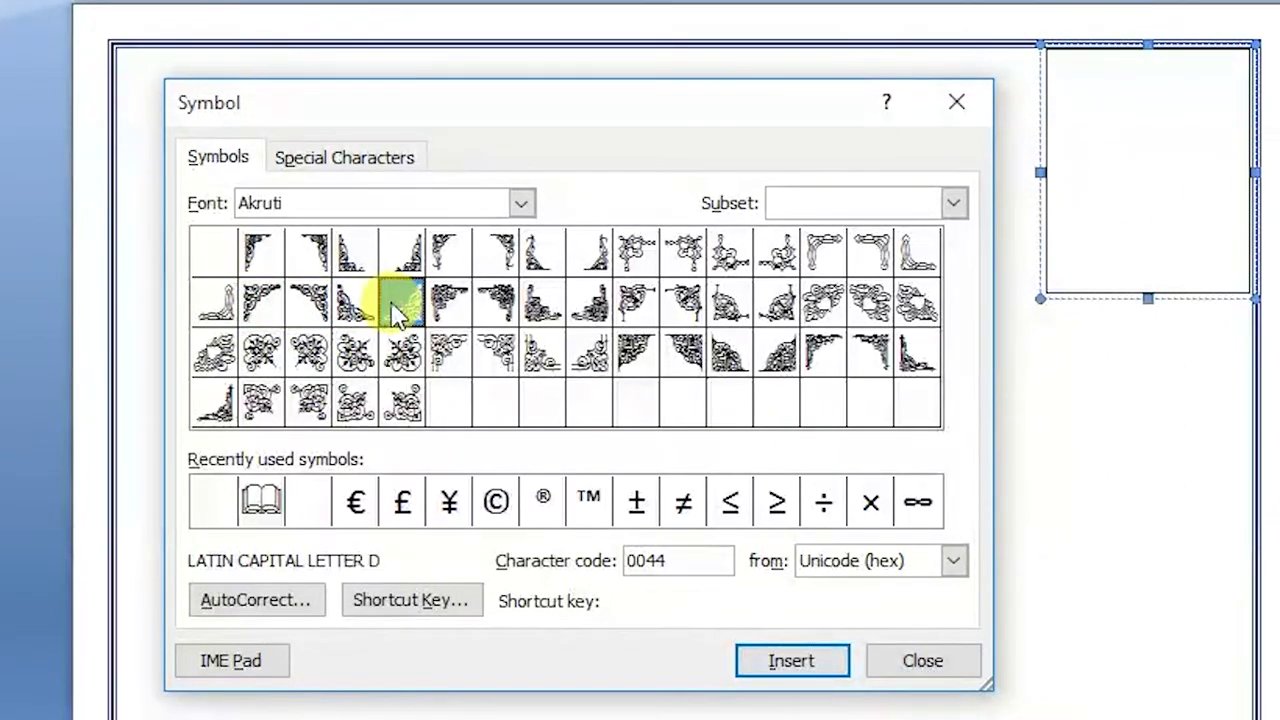
pyautogui.click(255, 302)
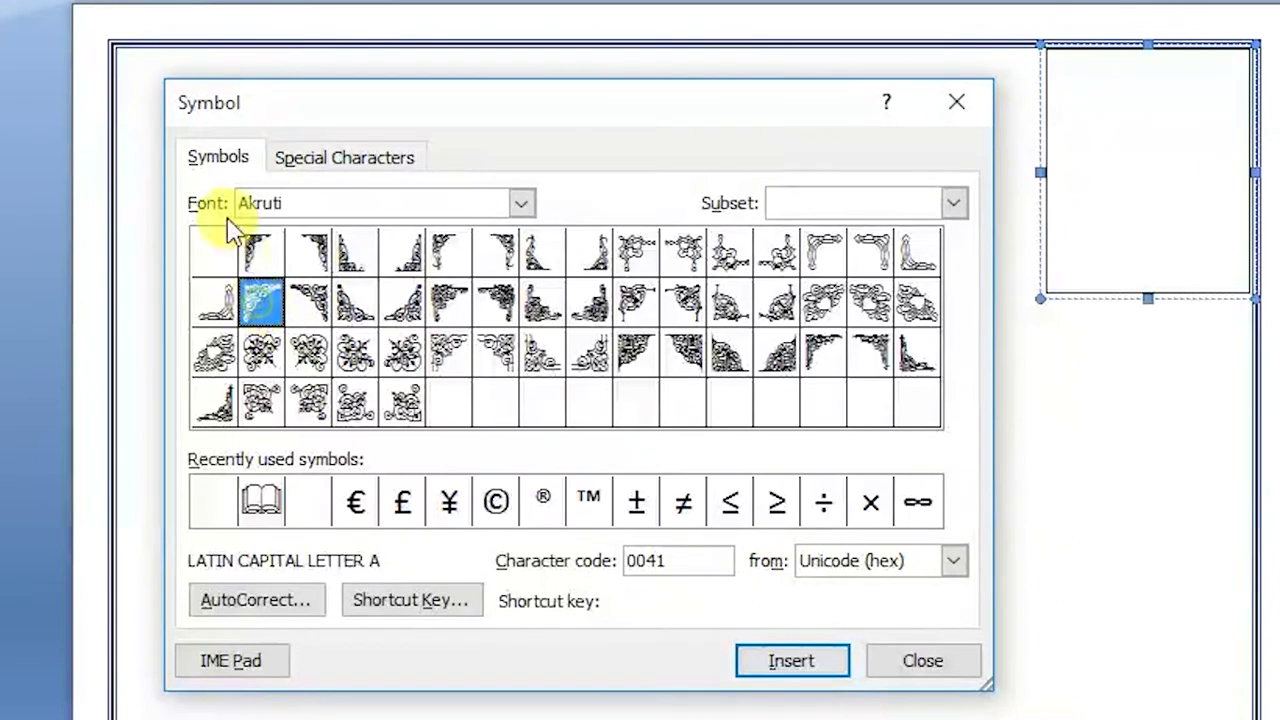
pyautogui.click(310, 298)
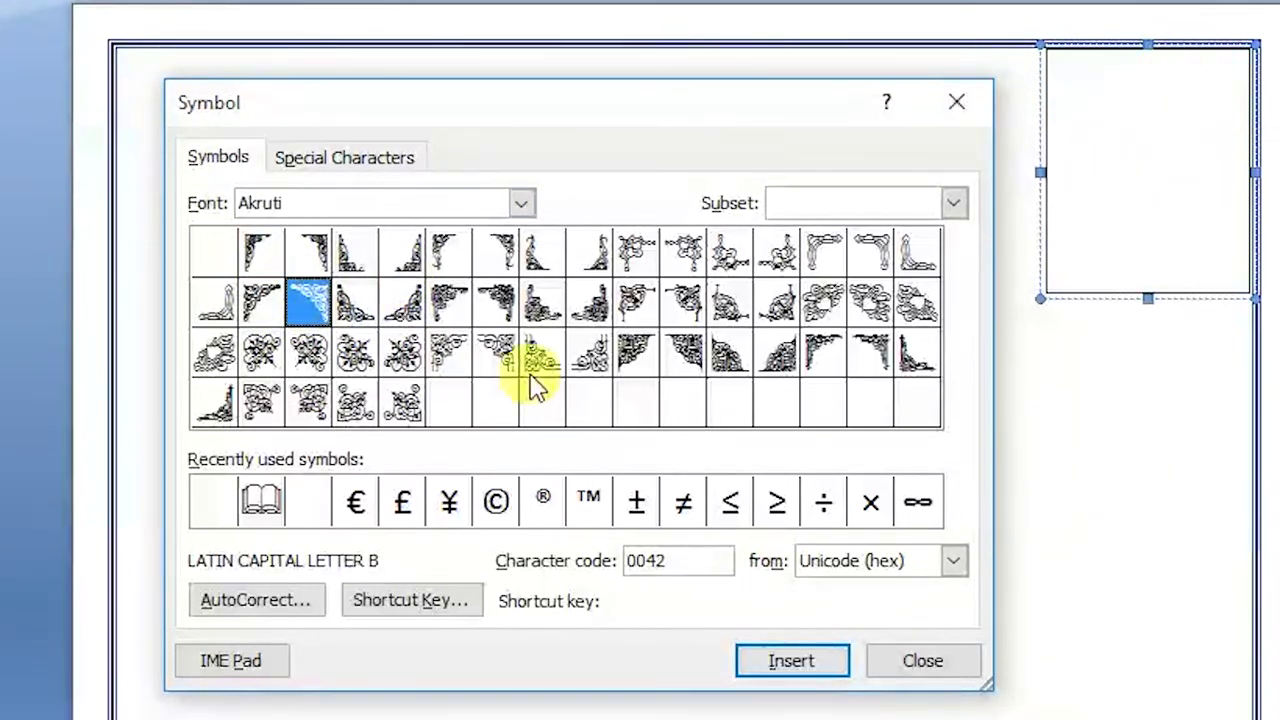
pyautogui.click(352, 306)
pyautogui.click(390, 304)
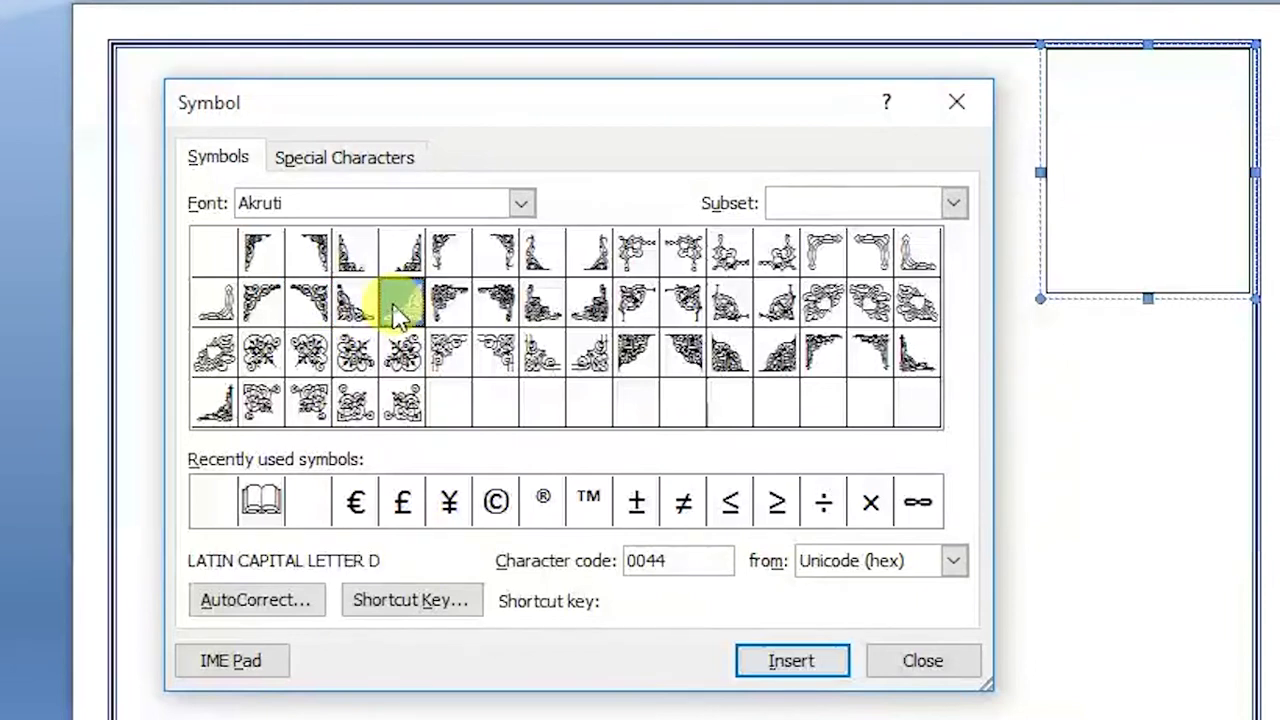
pyautogui.click(312, 302)
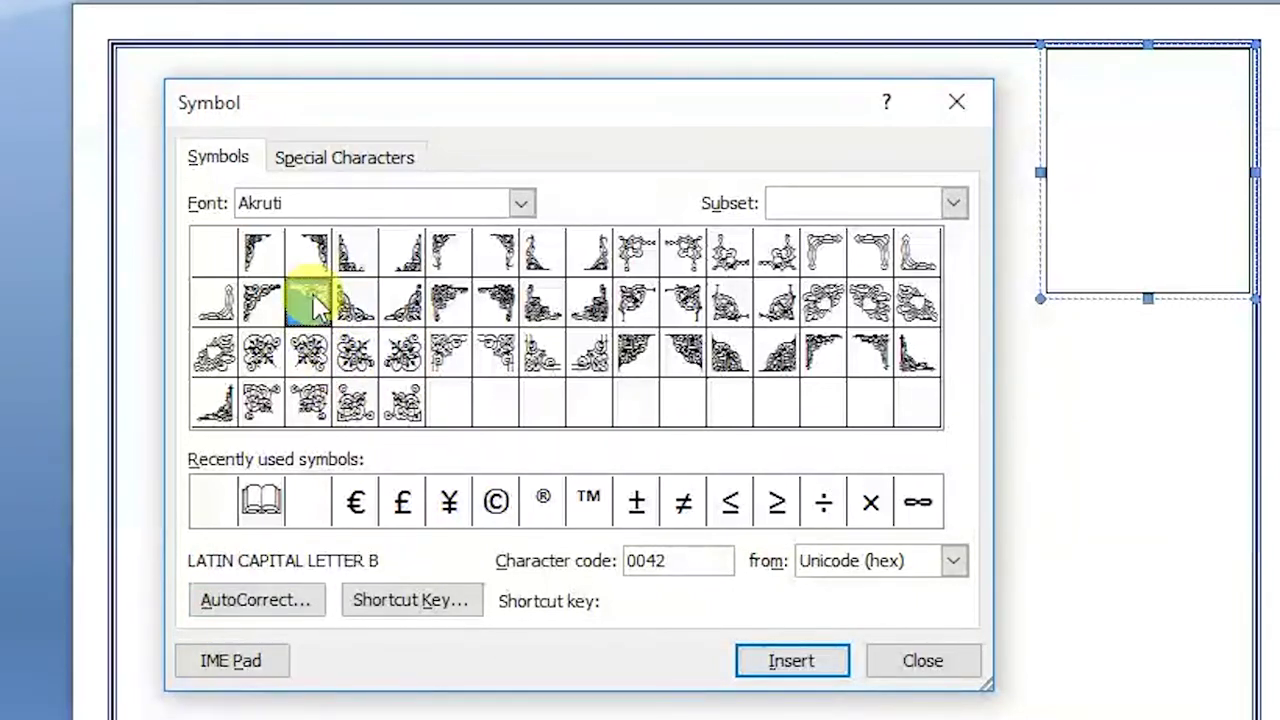
pyautogui.click(803, 664)
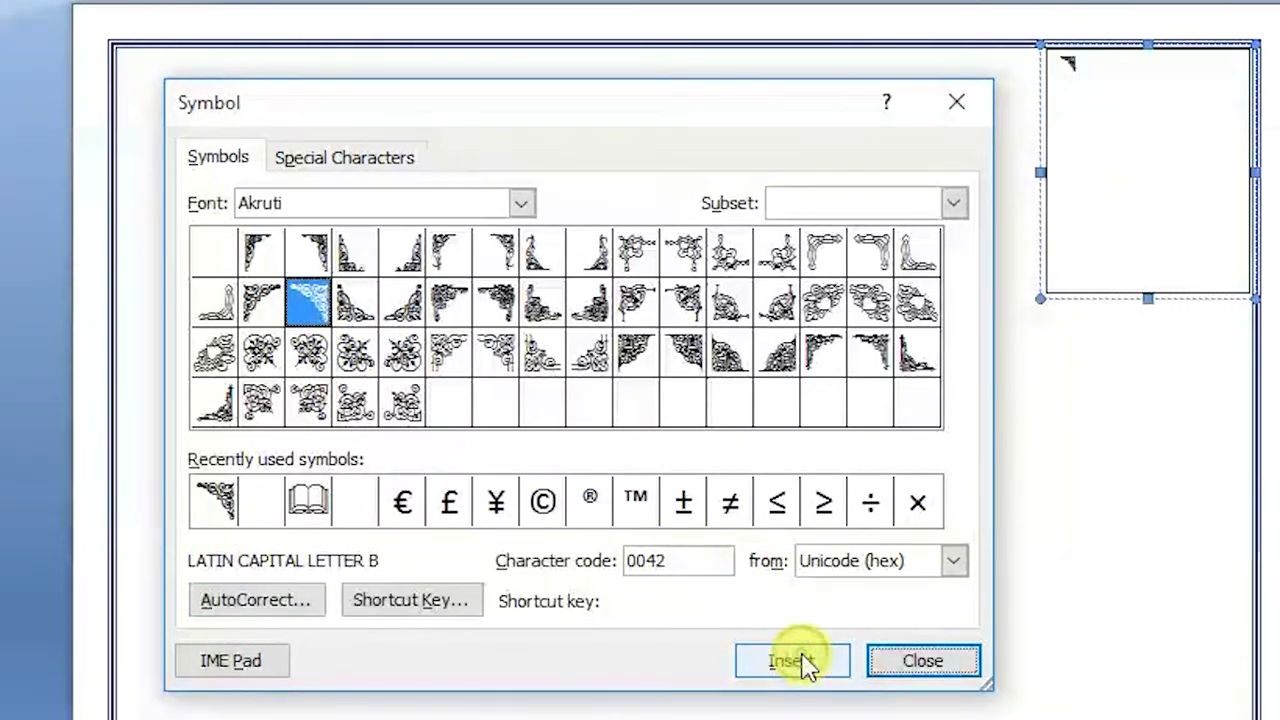
pyautogui.click(900, 664)
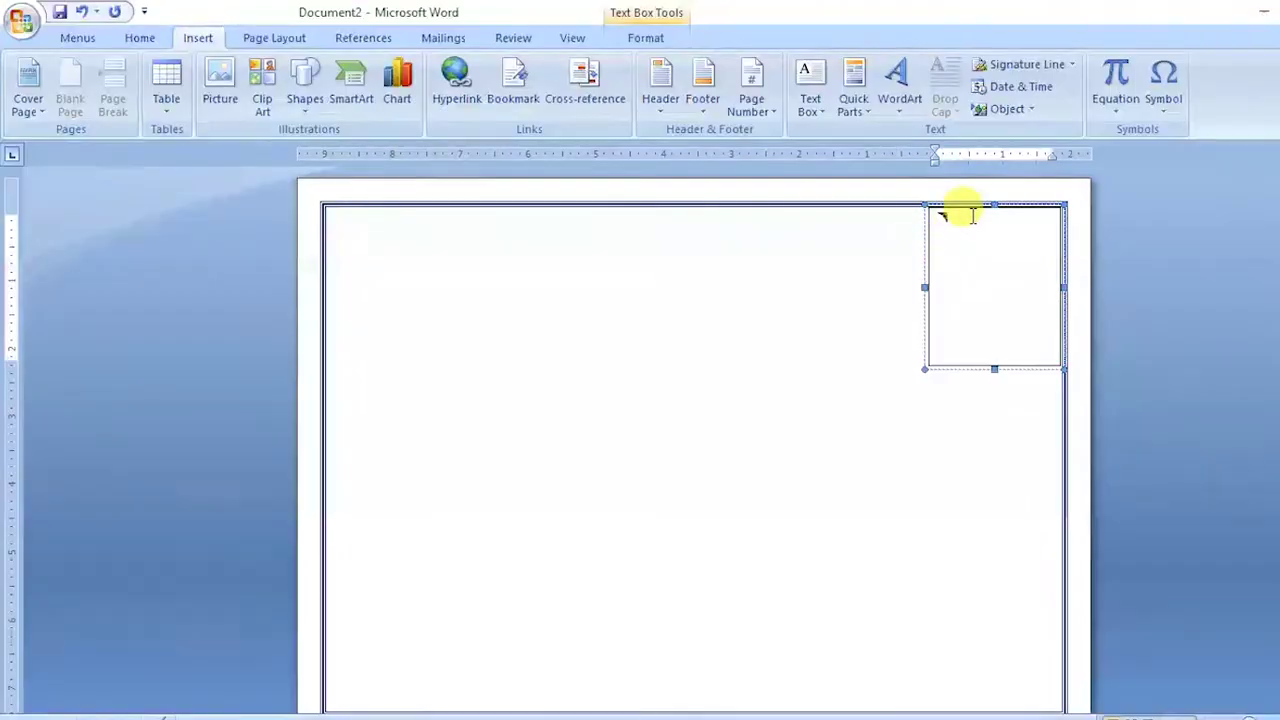
# Step: Enlarge the corner ornament to size 100 with Grow Font
pyautogui.moveTo(970, 215); pyautogui.dragTo(909, 212)
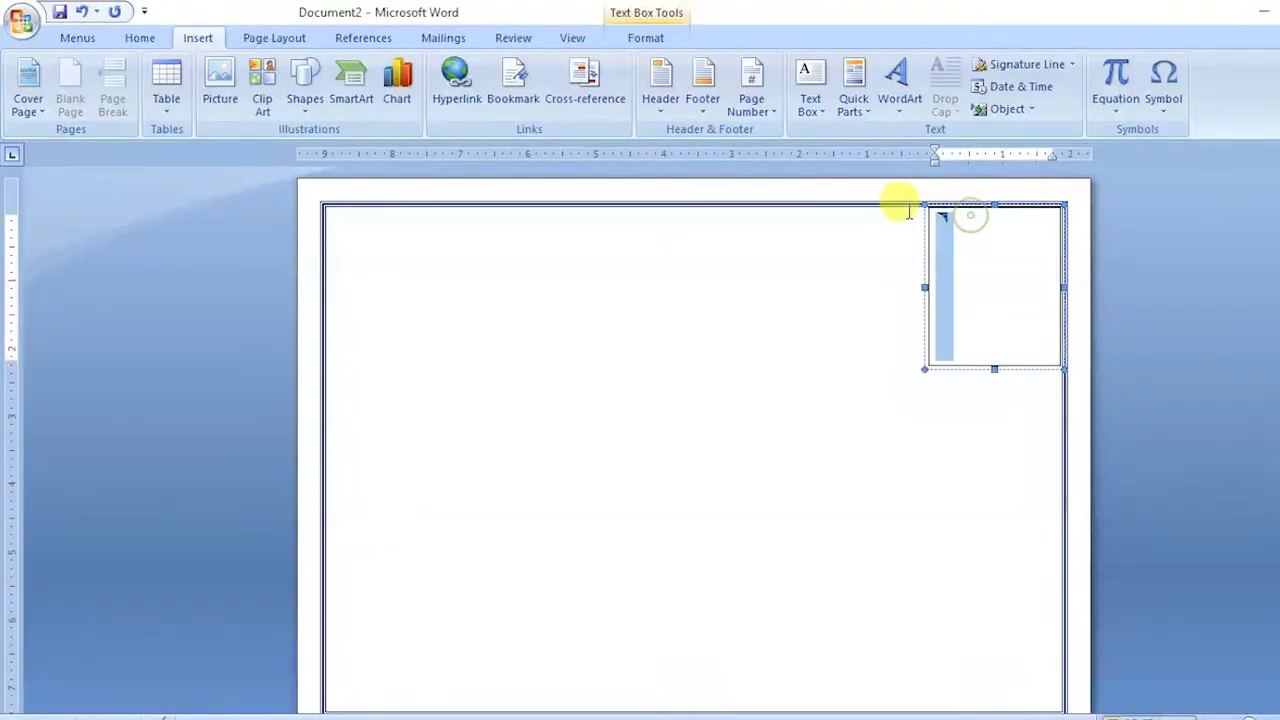
pyautogui.click(77, 38)
pyautogui.click(140, 38)
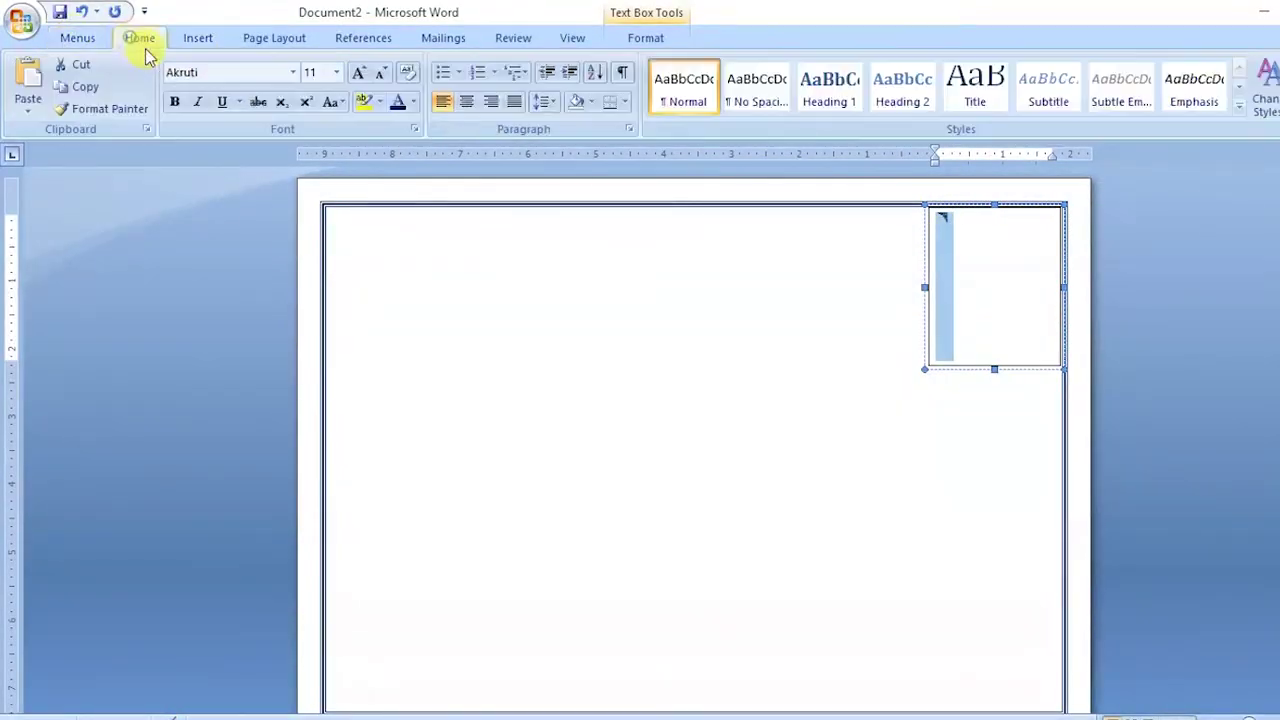
pyautogui.click(358, 75)
pyautogui.click(358, 75)
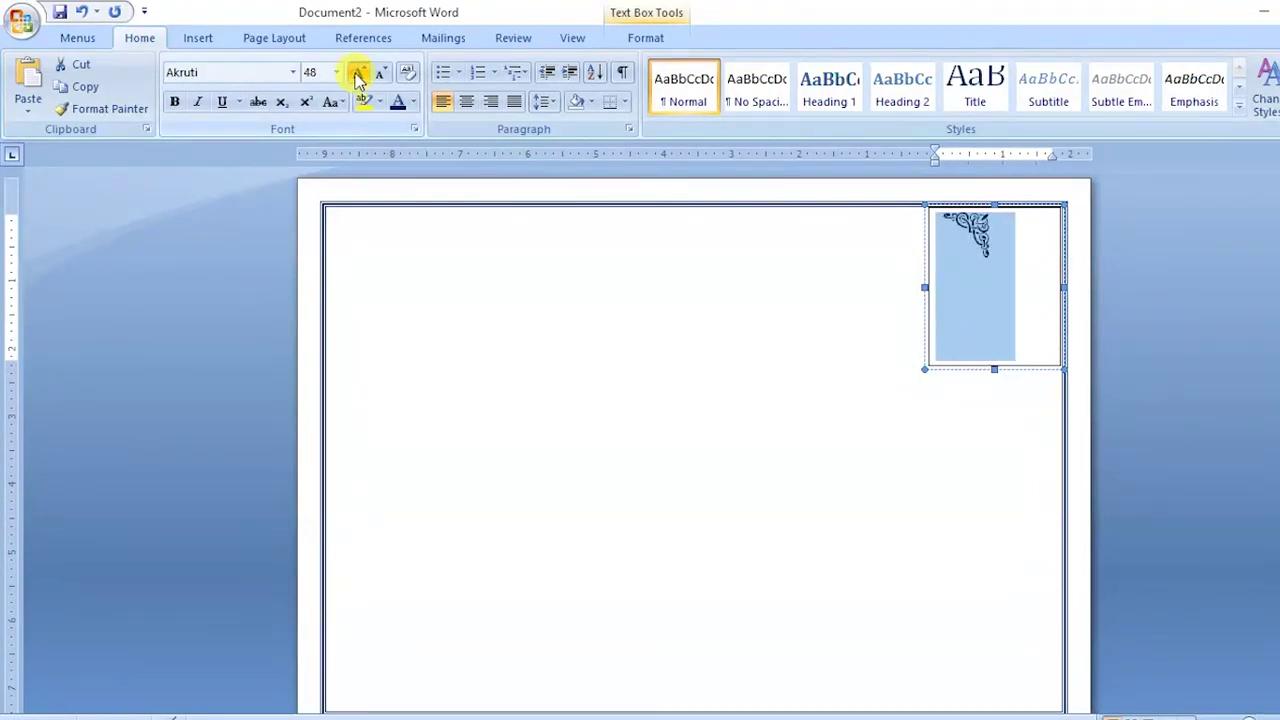
pyautogui.click(358, 75)
pyautogui.click(358, 75)
pyautogui.click(358, 75)
pyautogui.click(358, 75)
pyautogui.click(358, 75)
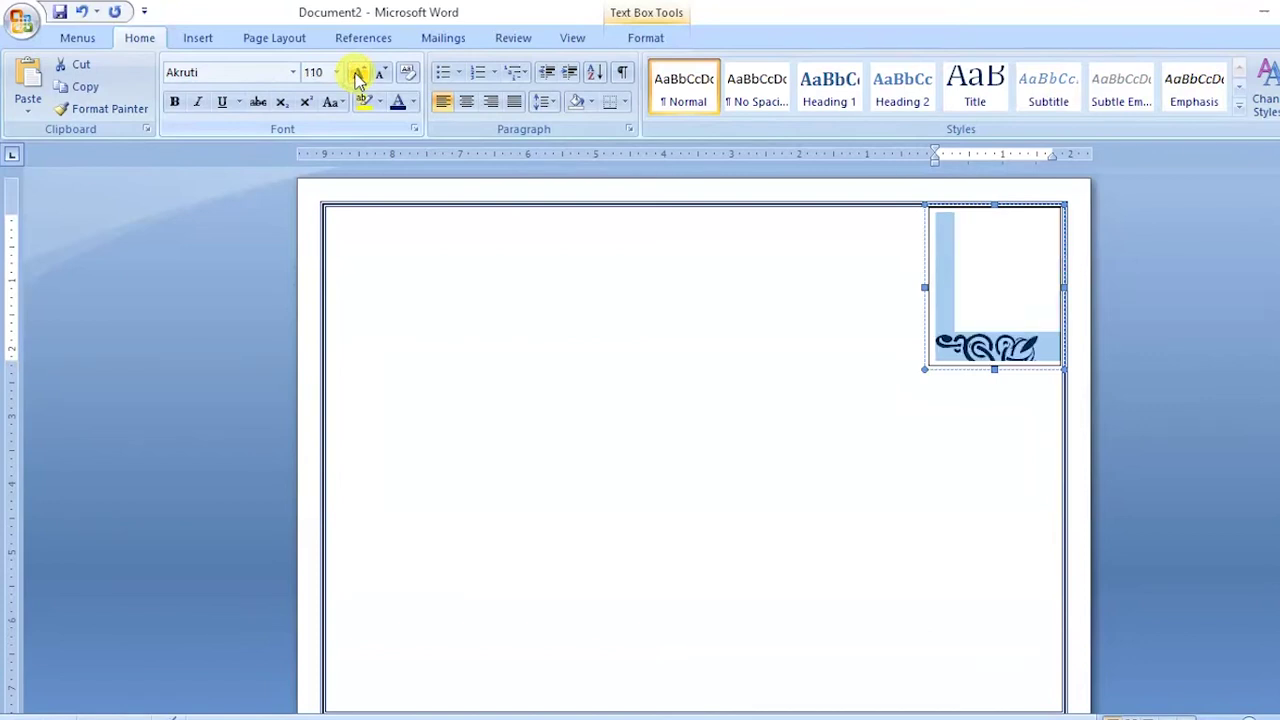
# Step: Shorten the ornament's text box from the bottom, then widen it so the ornament reappears
pyautogui.click(797, 462)
pyautogui.click(993, 289)
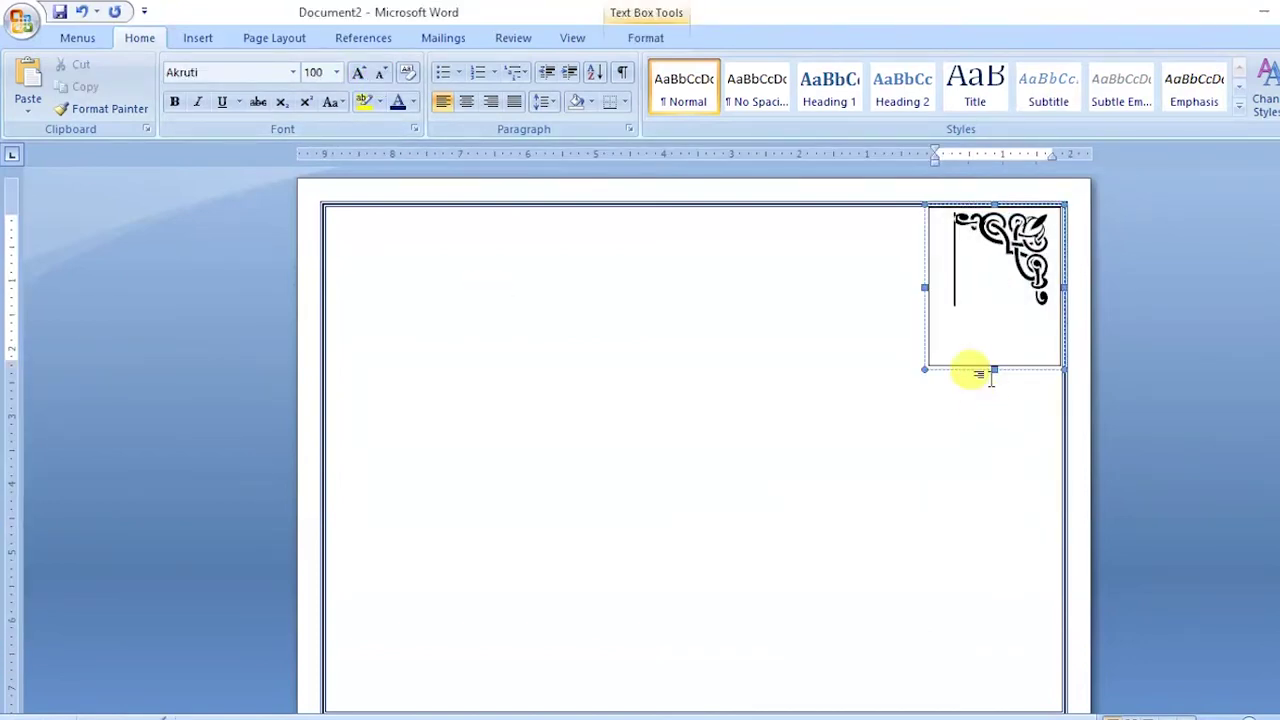
pyautogui.moveTo(991, 369); pyautogui.dragTo(993, 315)
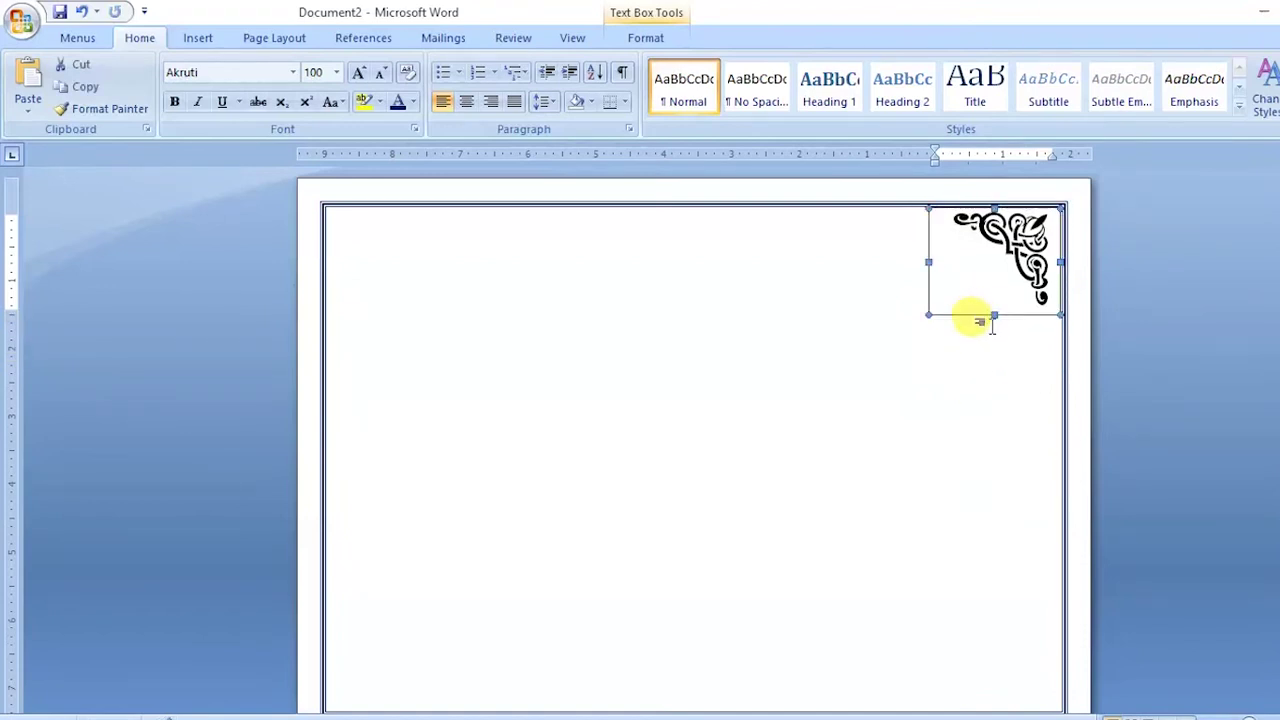
pyautogui.press('Delete')
pyautogui.click(929, 257)
pyautogui.click(957, 263)
pyautogui.moveTo(940, 262); pyautogui.dragTo(916, 263)
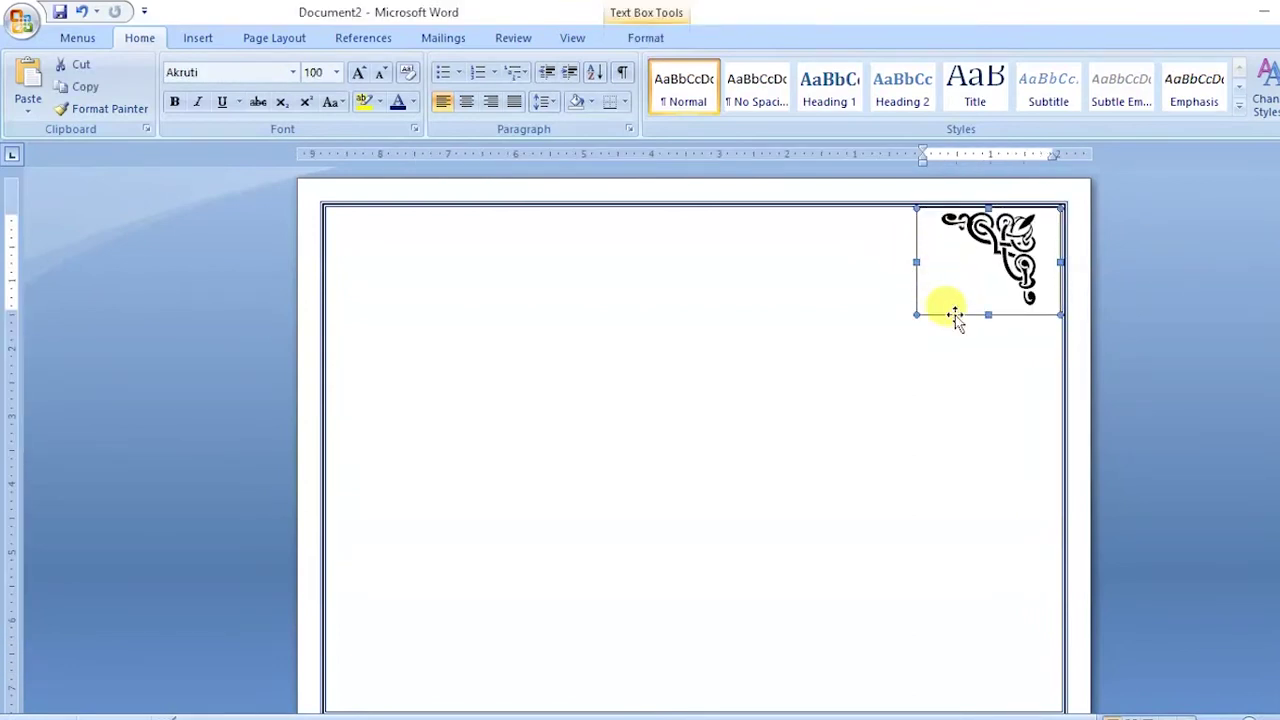
# Step: Set the ornament's text box to No Fill and No Outline
pyautogui.doubleClick(955, 315)
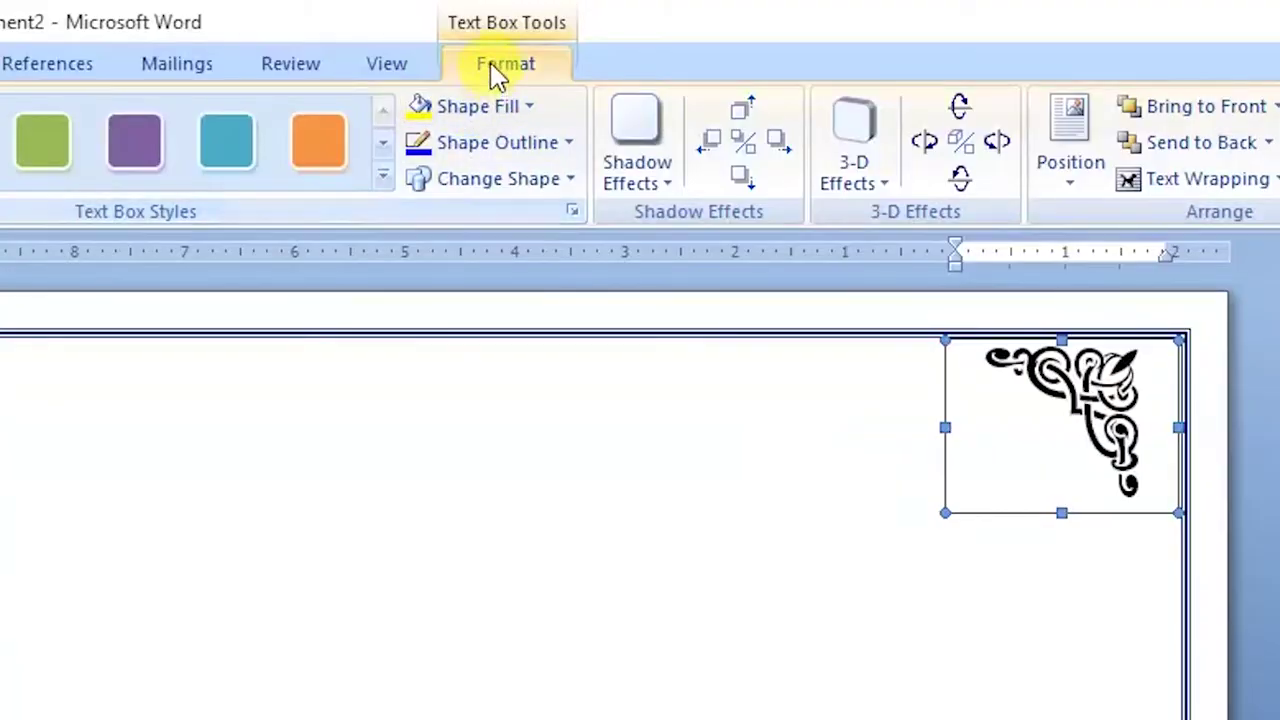
pyautogui.click(514, 118)
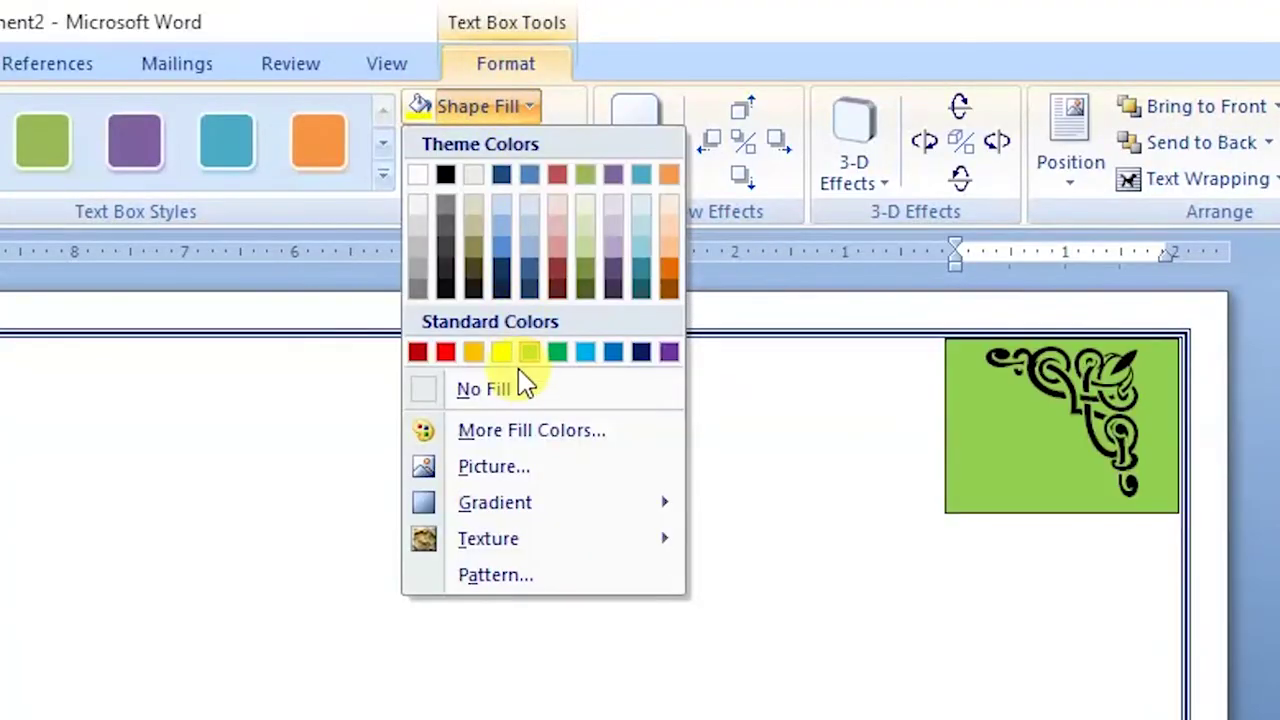
pyautogui.click(527, 392)
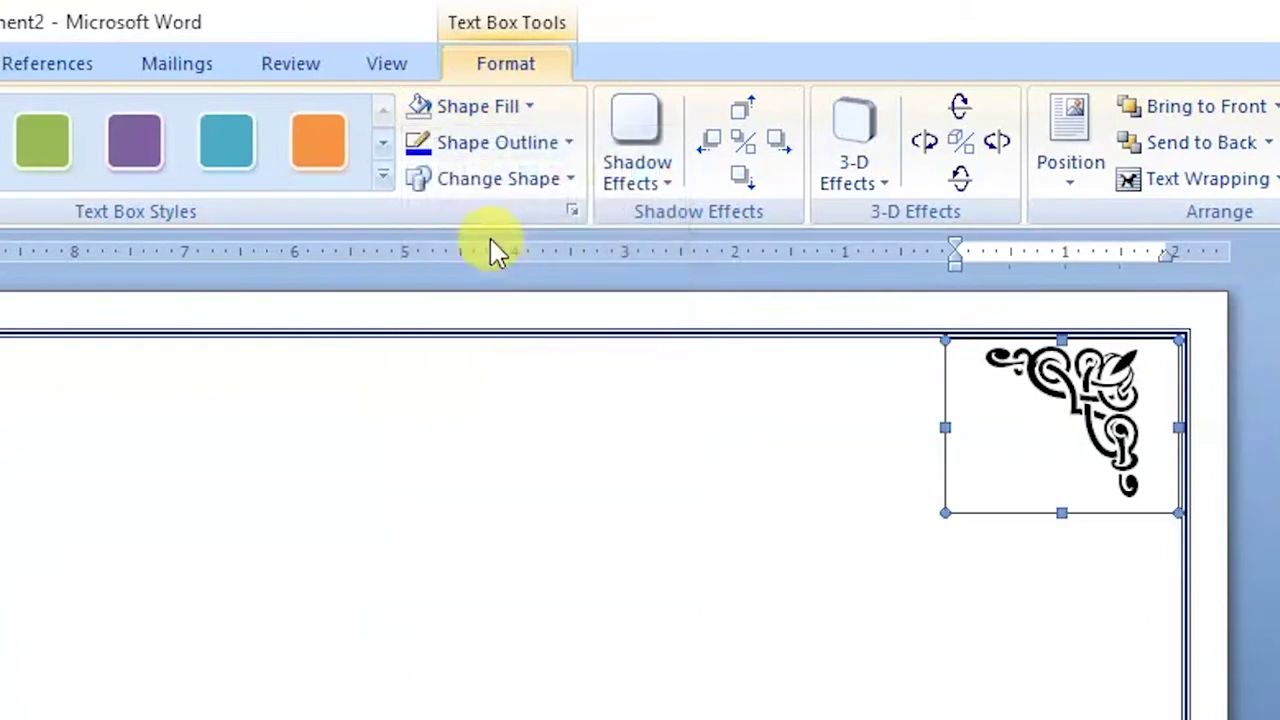
pyautogui.click(493, 148)
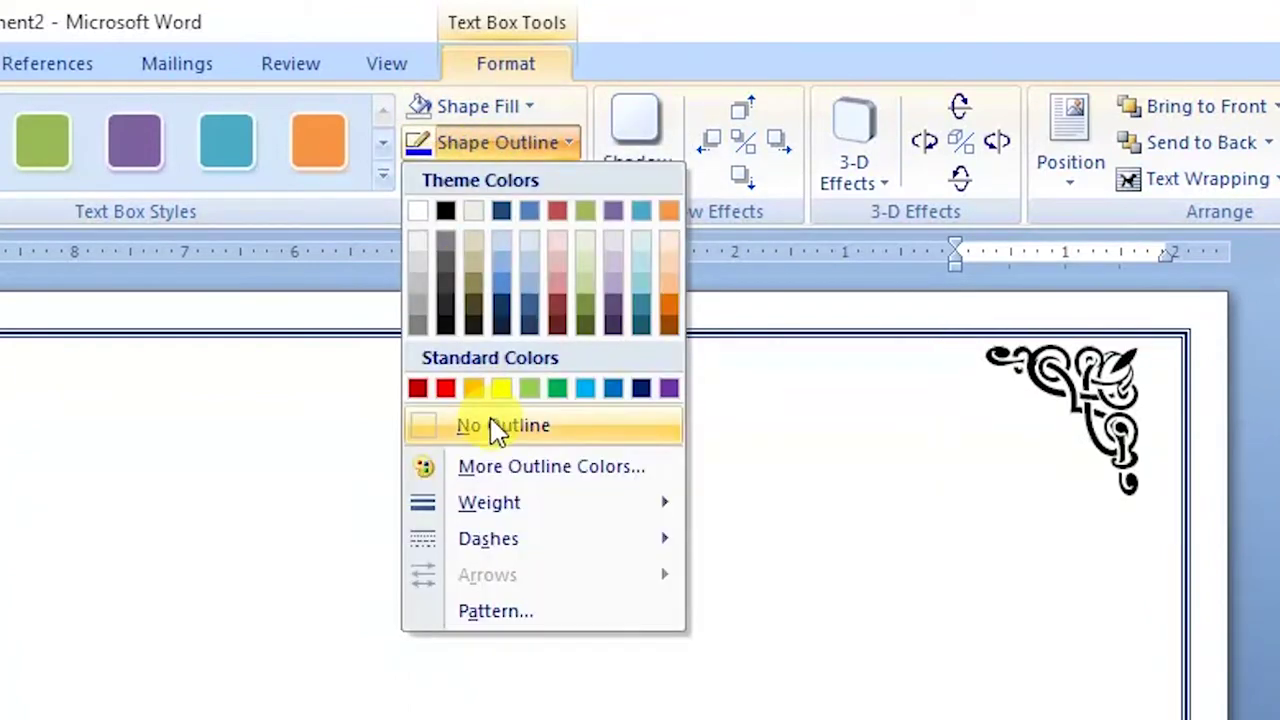
pyautogui.click(490, 424)
pyautogui.click(978, 228)
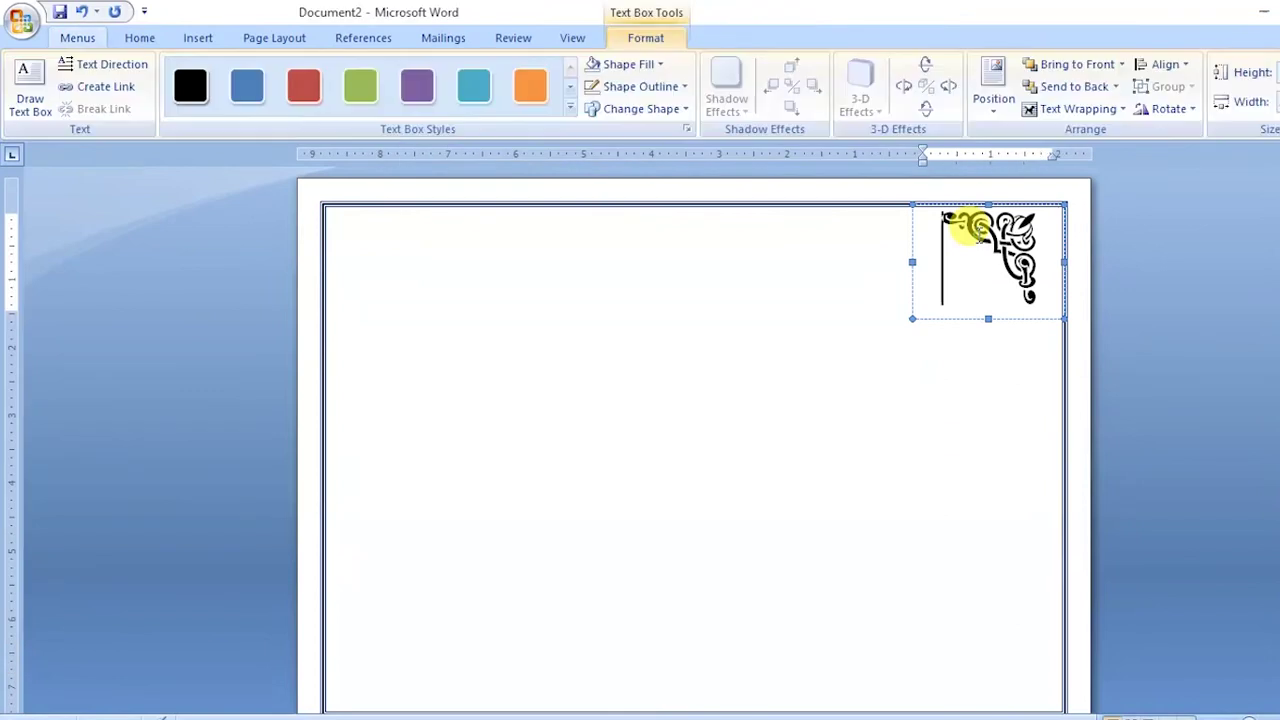
# Step: Nudge the ornament box right and up with the arrow keys into the border's top-right corner
pyautogui.click(935, 405)
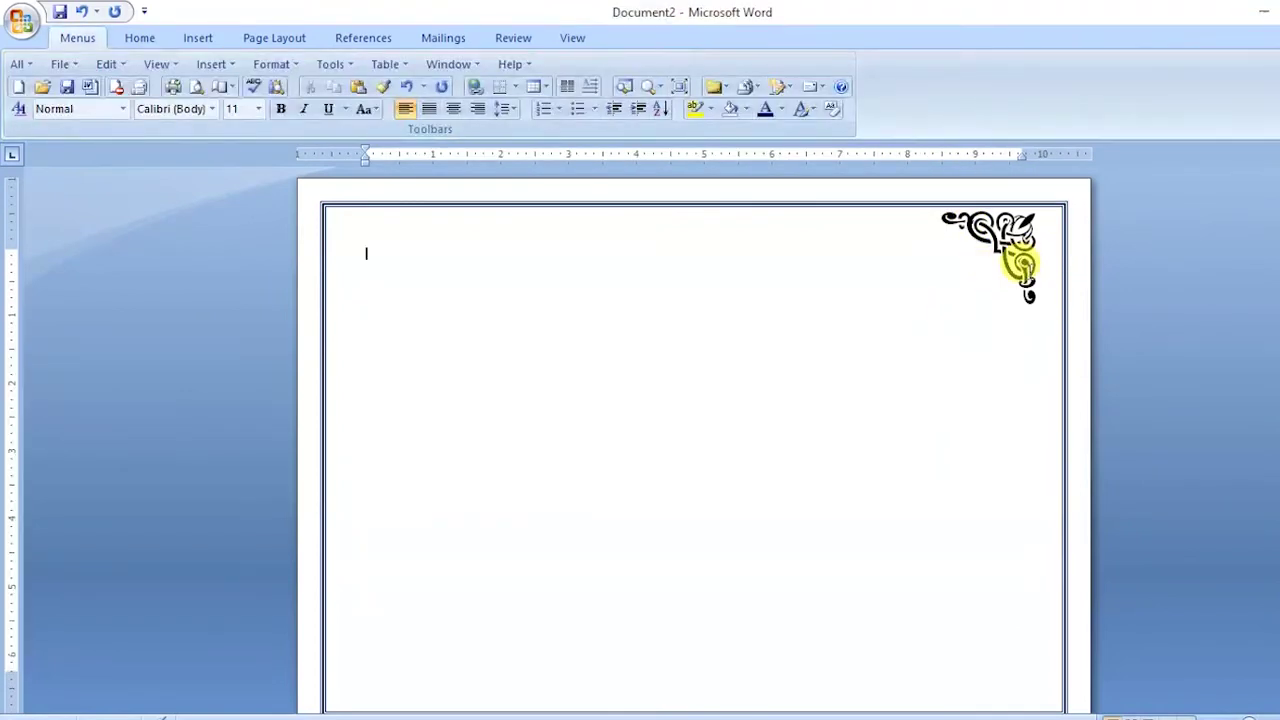
pyautogui.click(985, 230)
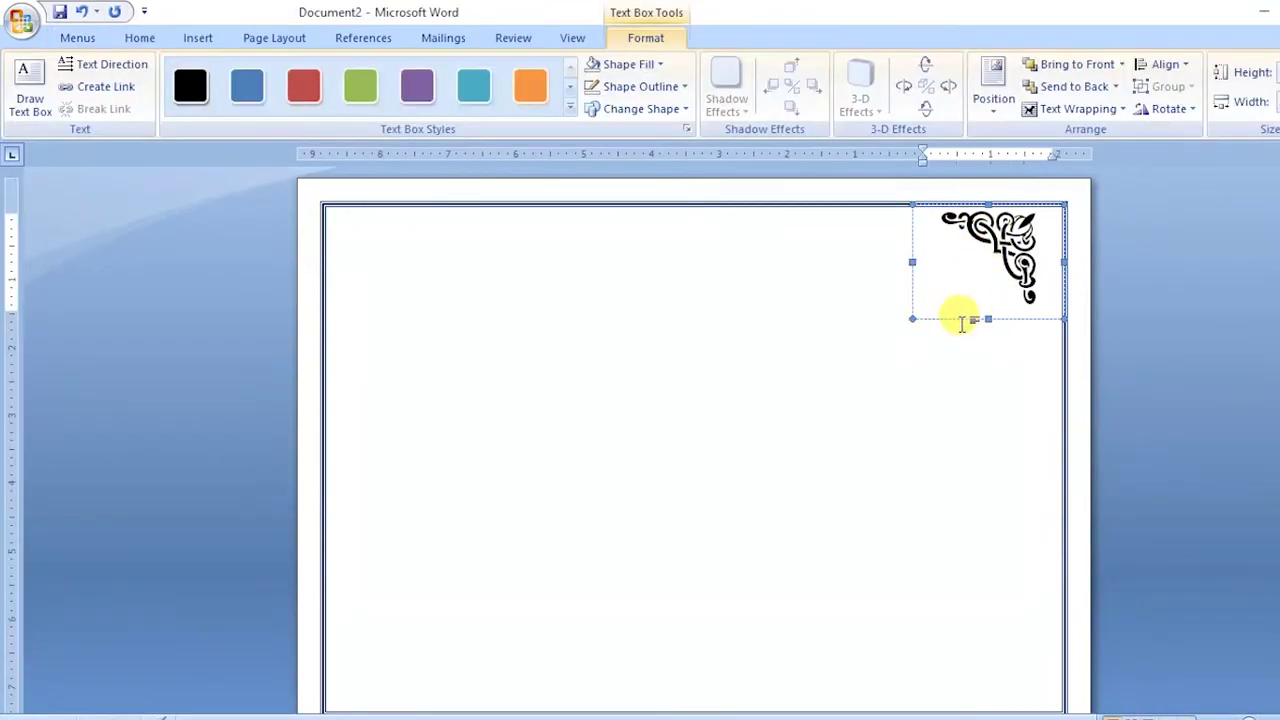
pyautogui.click(955, 318)
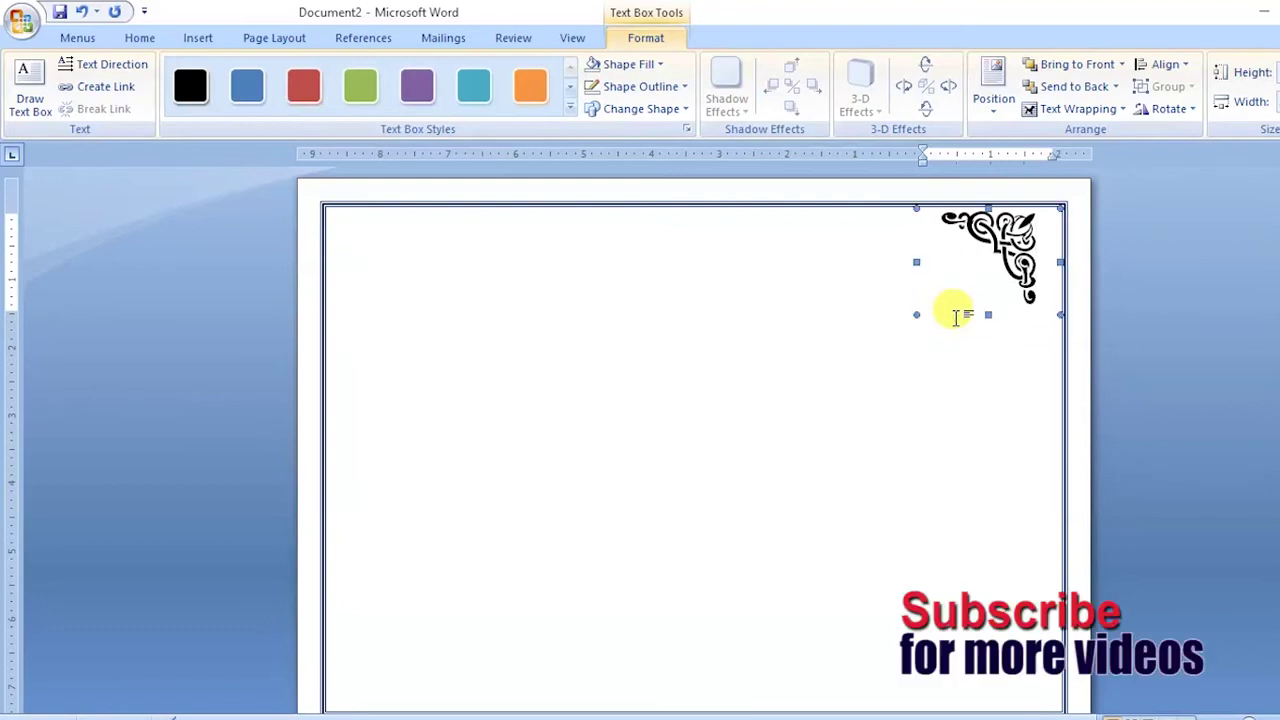
pyautogui.press('Right')
pyautogui.press('Right')
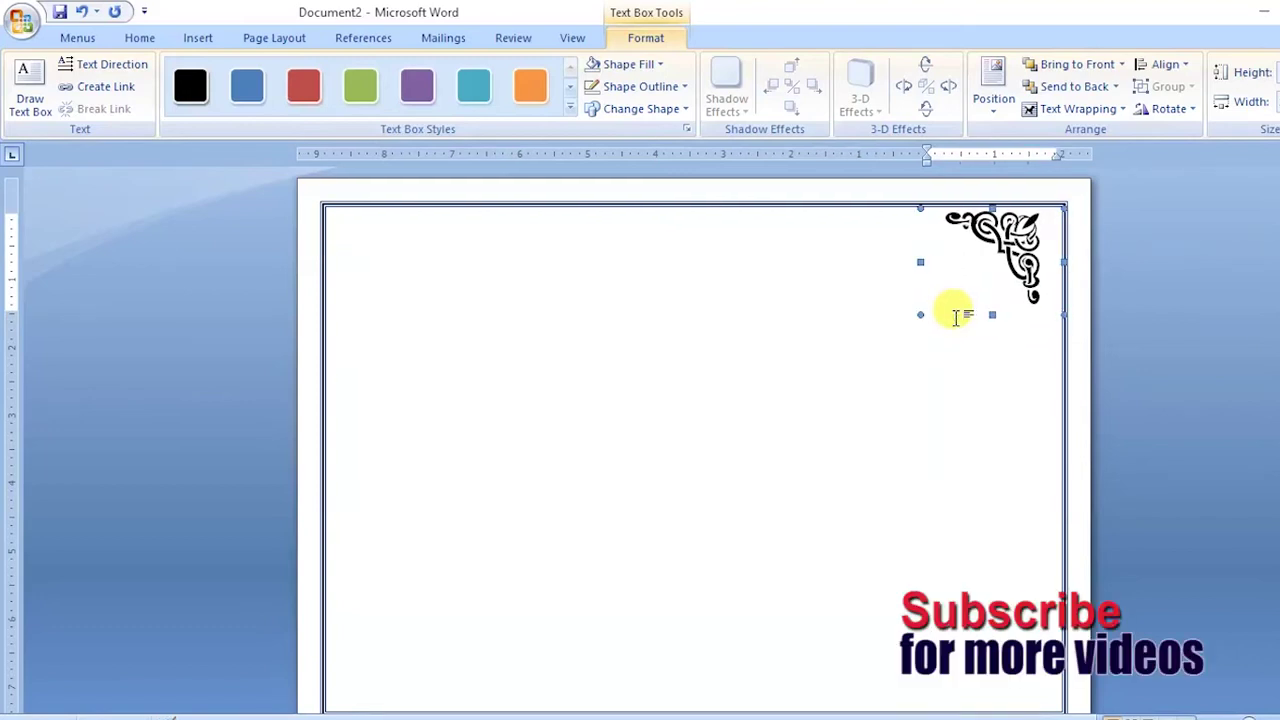
pyautogui.press('Right')
pyautogui.press('Right')
pyautogui.press('Right')
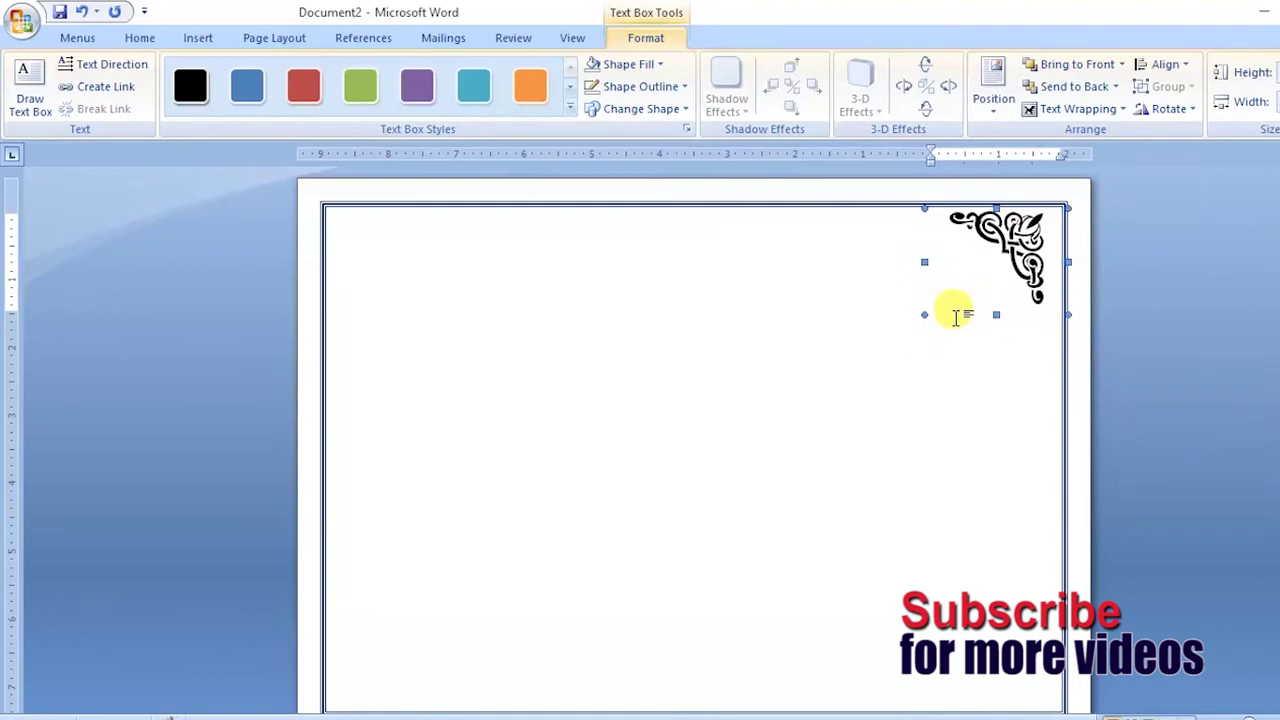
pyautogui.press('Right')
pyautogui.press('Right')
pyautogui.press('Right')
pyautogui.press('Right')
pyautogui.press('Right')
pyautogui.press('Right')
pyautogui.press('Right')
pyautogui.press('Right')
pyautogui.press('Up')
pyautogui.press('Right')
pyautogui.press('Right')
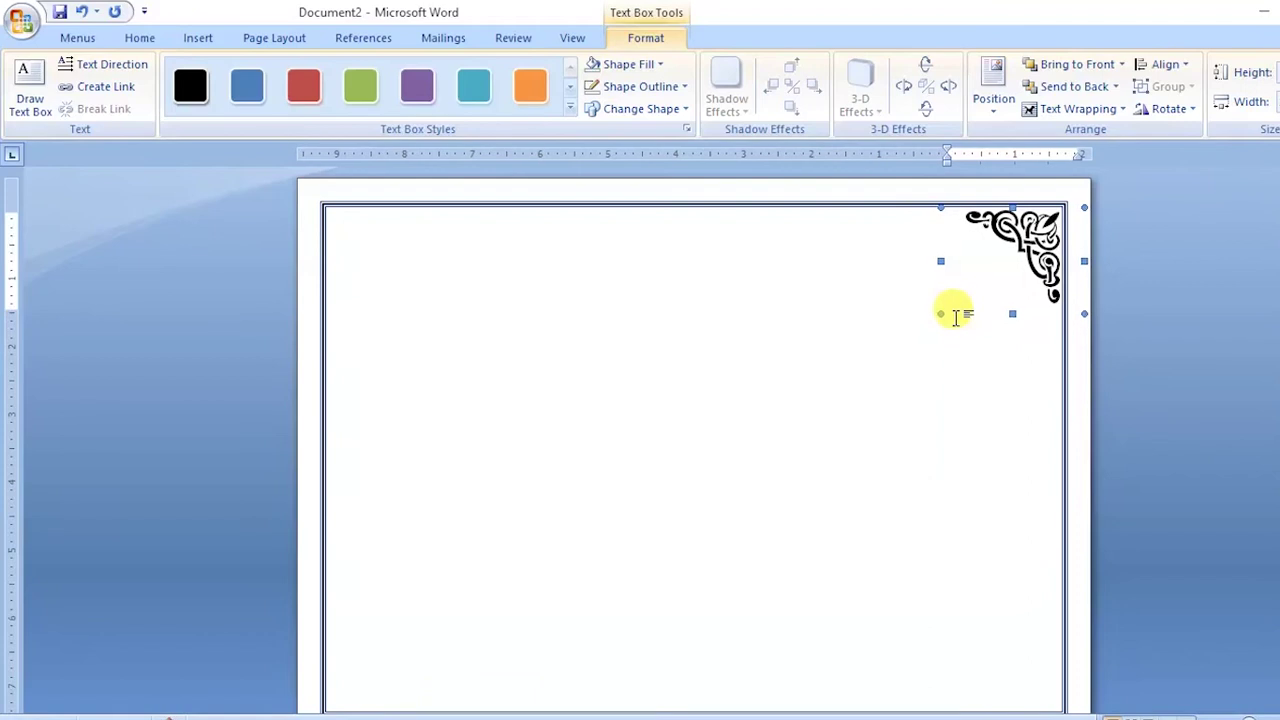
pyautogui.press('Right')
pyautogui.press('Up')
pyautogui.press('Right')
pyautogui.click(909, 357)
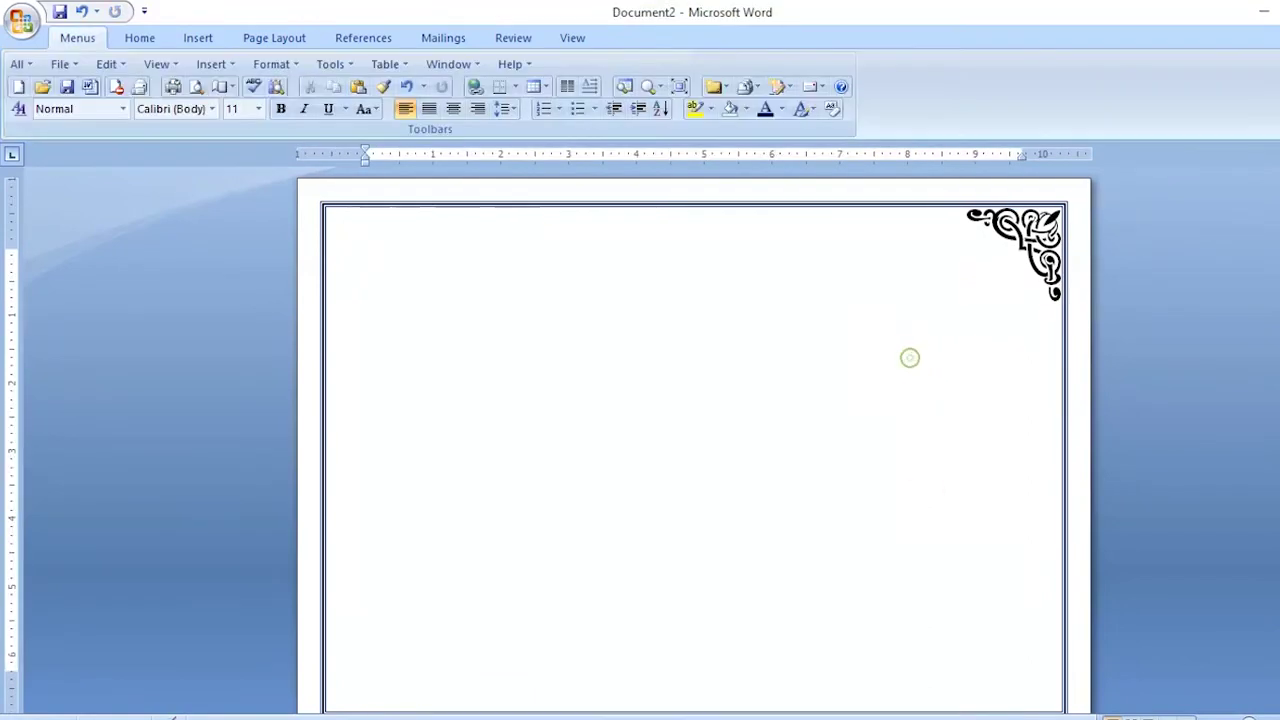
# Step: Shrink the corner ornament from size 100 to 90 so it fits the corner
pyautogui.moveTo(983, 214); pyautogui.dragTo(1033, 228)
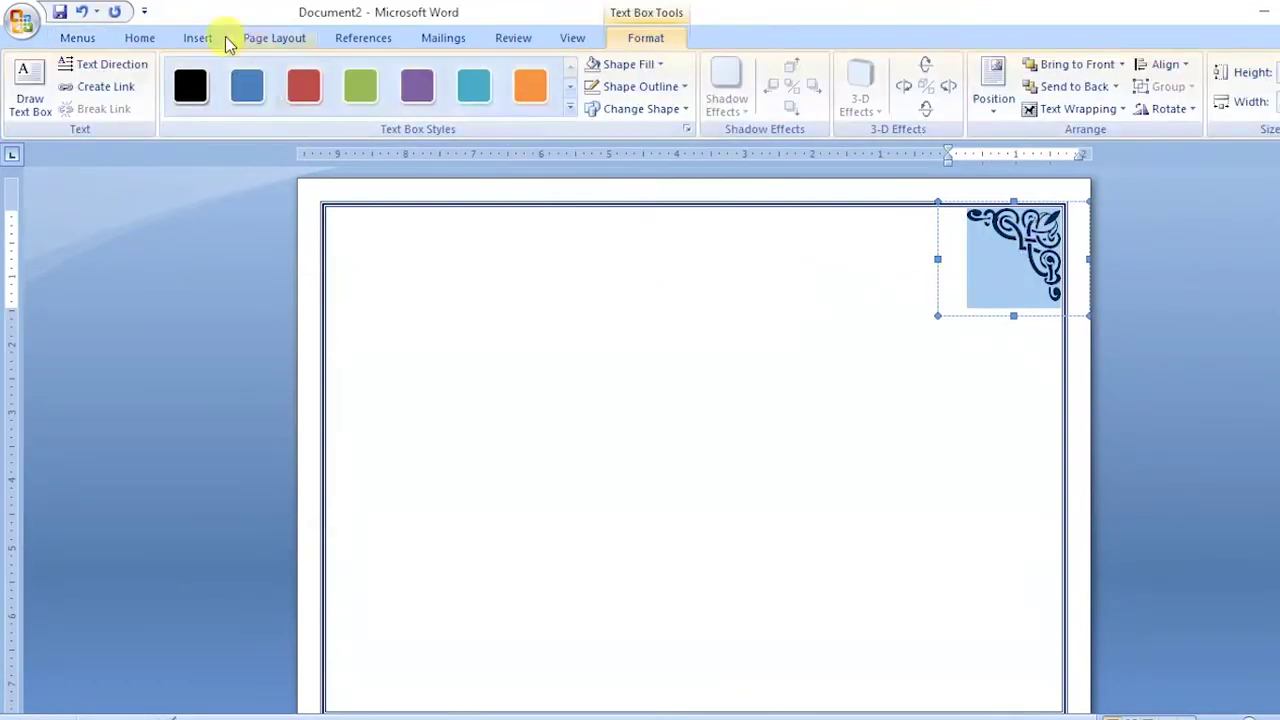
pyautogui.click(140, 38)
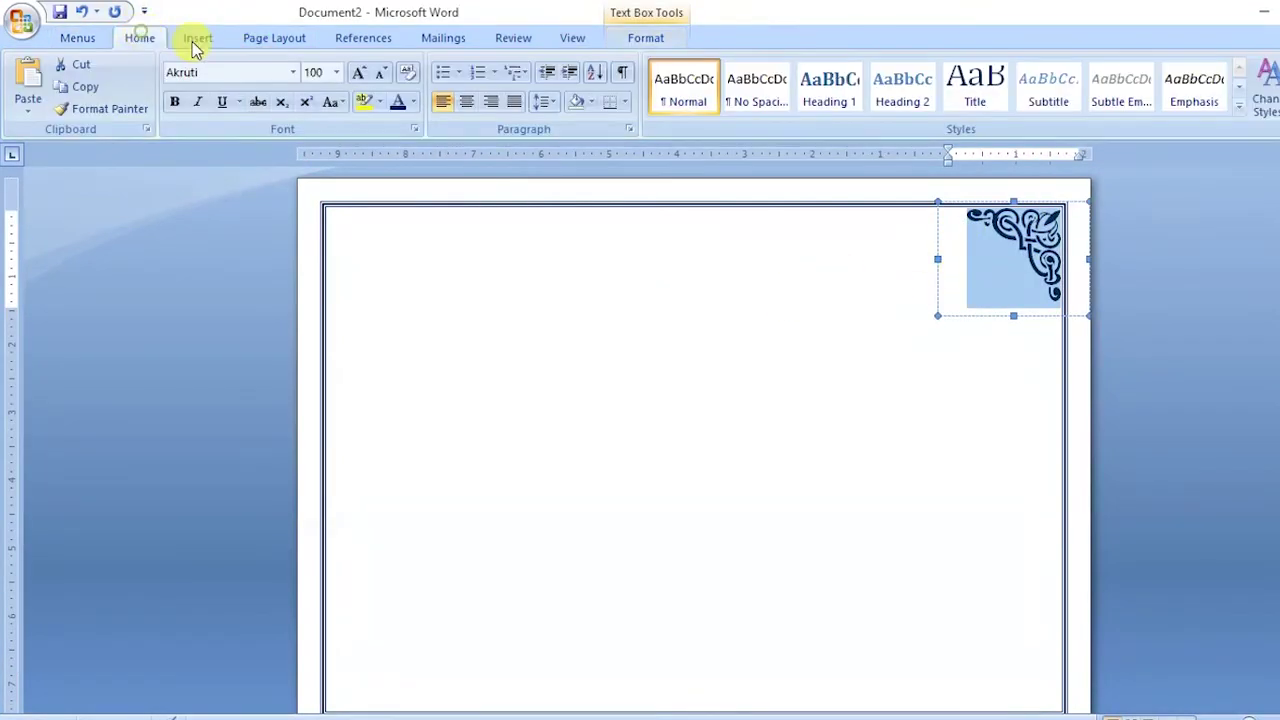
pyautogui.click(382, 78)
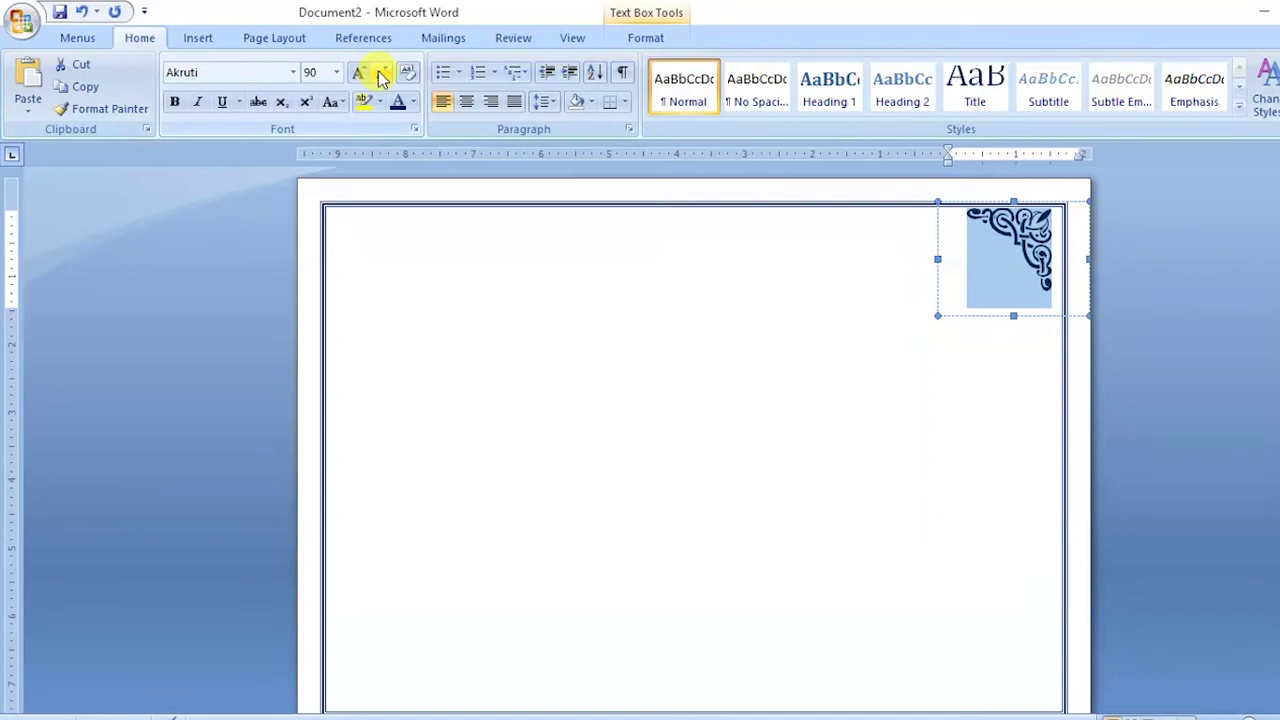
pyautogui.click(523, 417)
pyautogui.click(1008, 285)
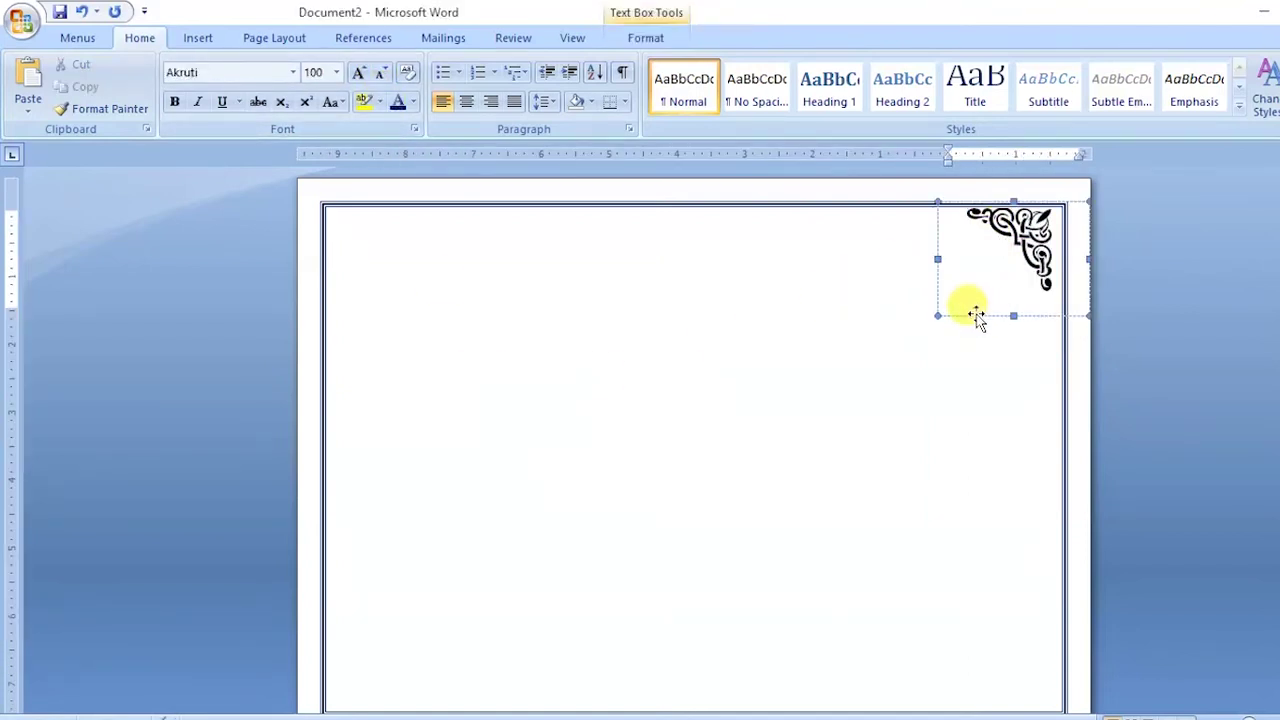
pyautogui.click(974, 310)
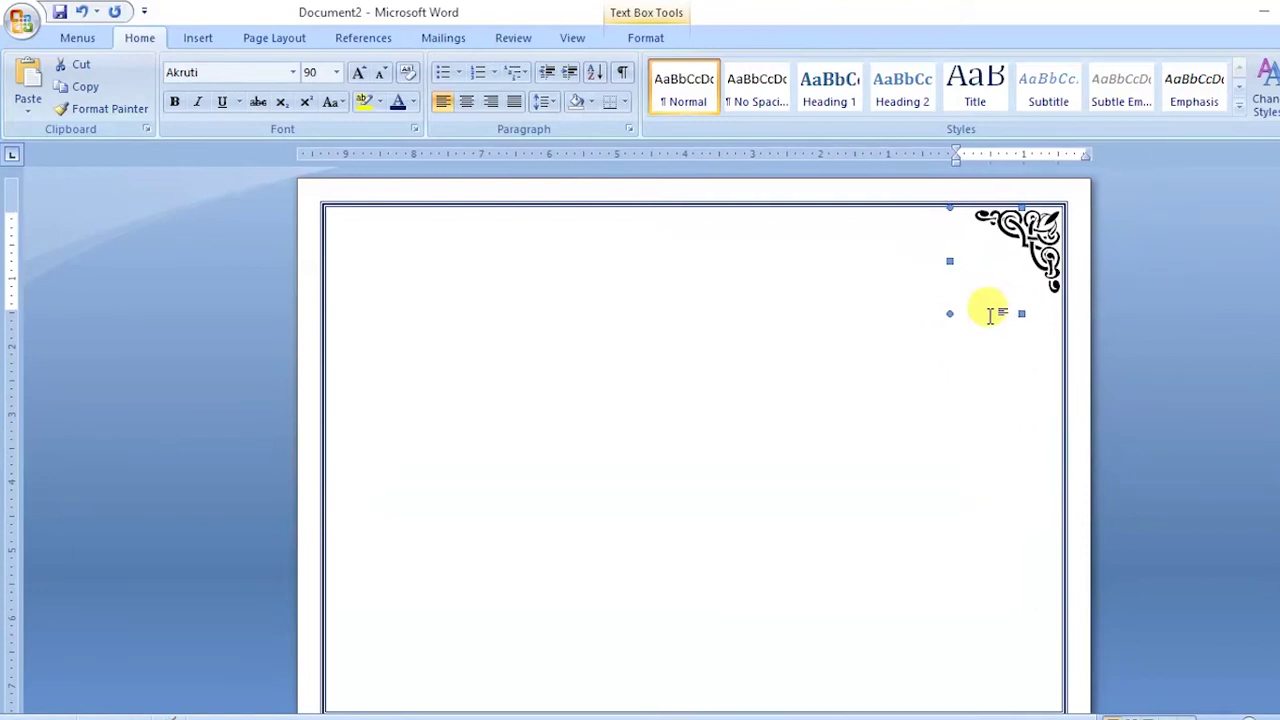
pyautogui.click(926, 358)
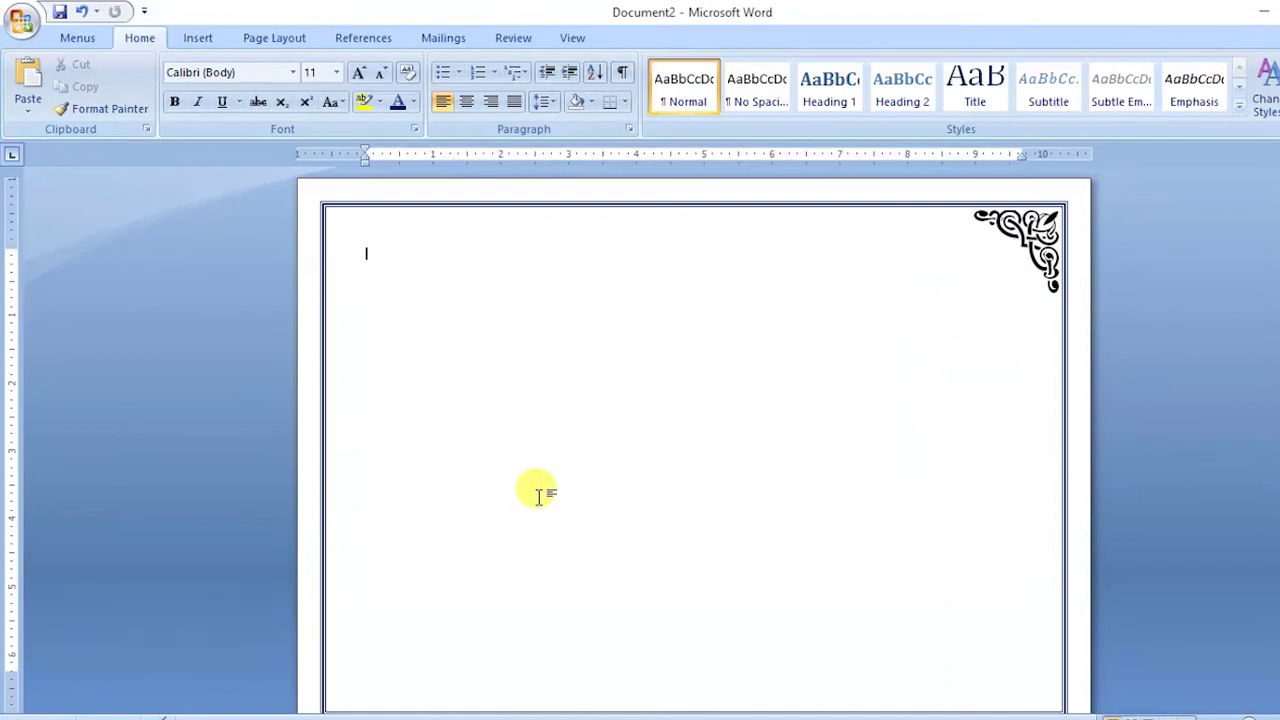
pyautogui.click(1010, 237)
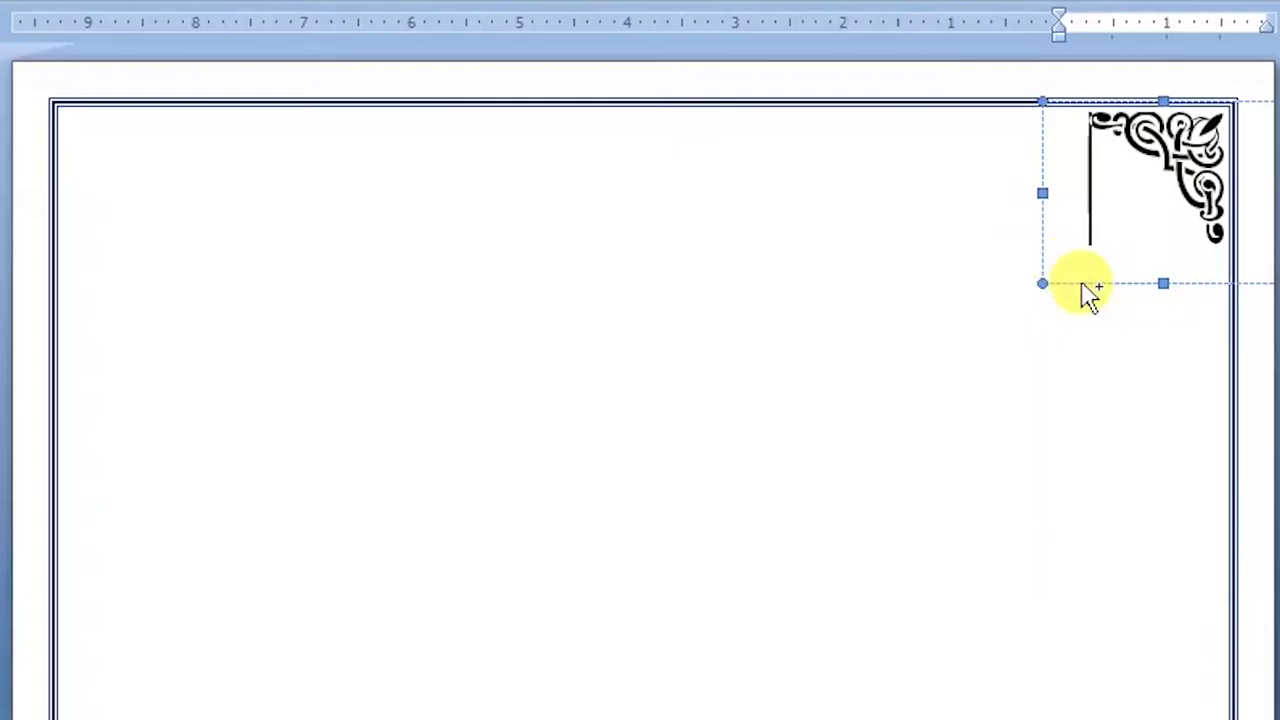
# Step: Ctrl-drag copies of the ornament into the top-left, bottom-left and bottom-right corners
pyautogui.click(968, 318)
pyautogui.moveTo(945, 315); pyautogui.dragTo(100, 290)
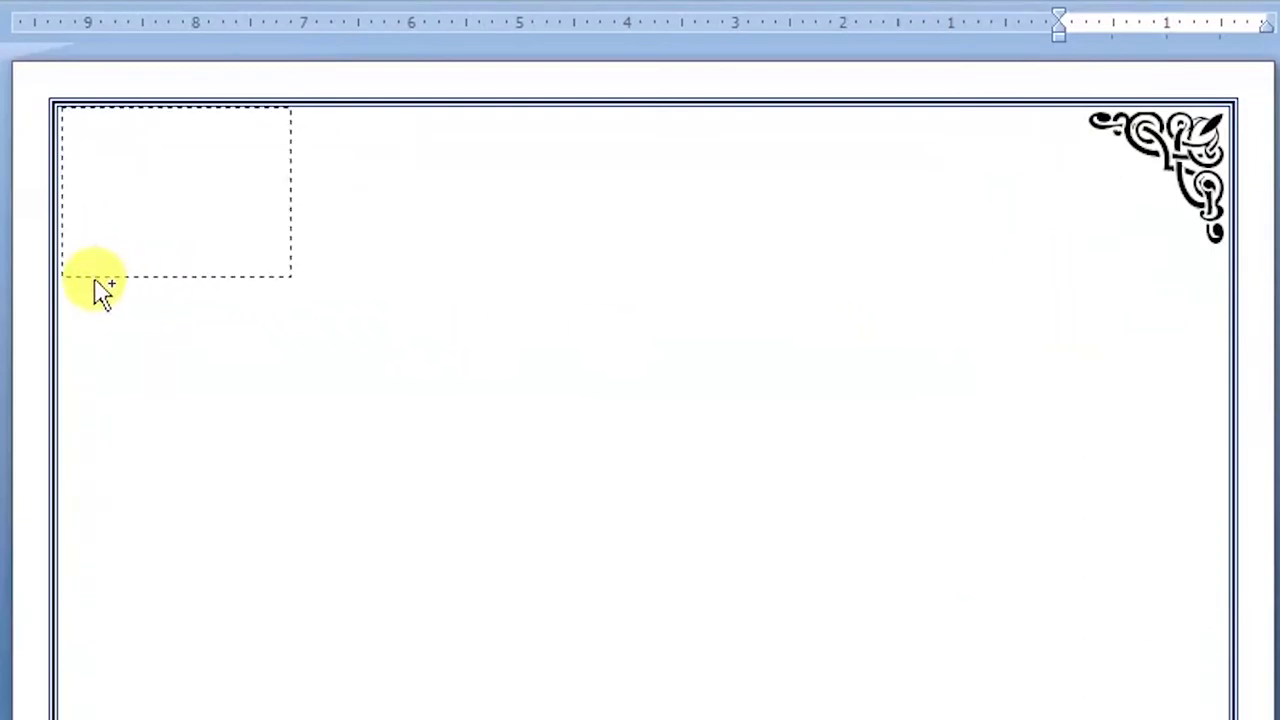
pyautogui.moveTo(100, 290); pyautogui.dragTo(95, 291)
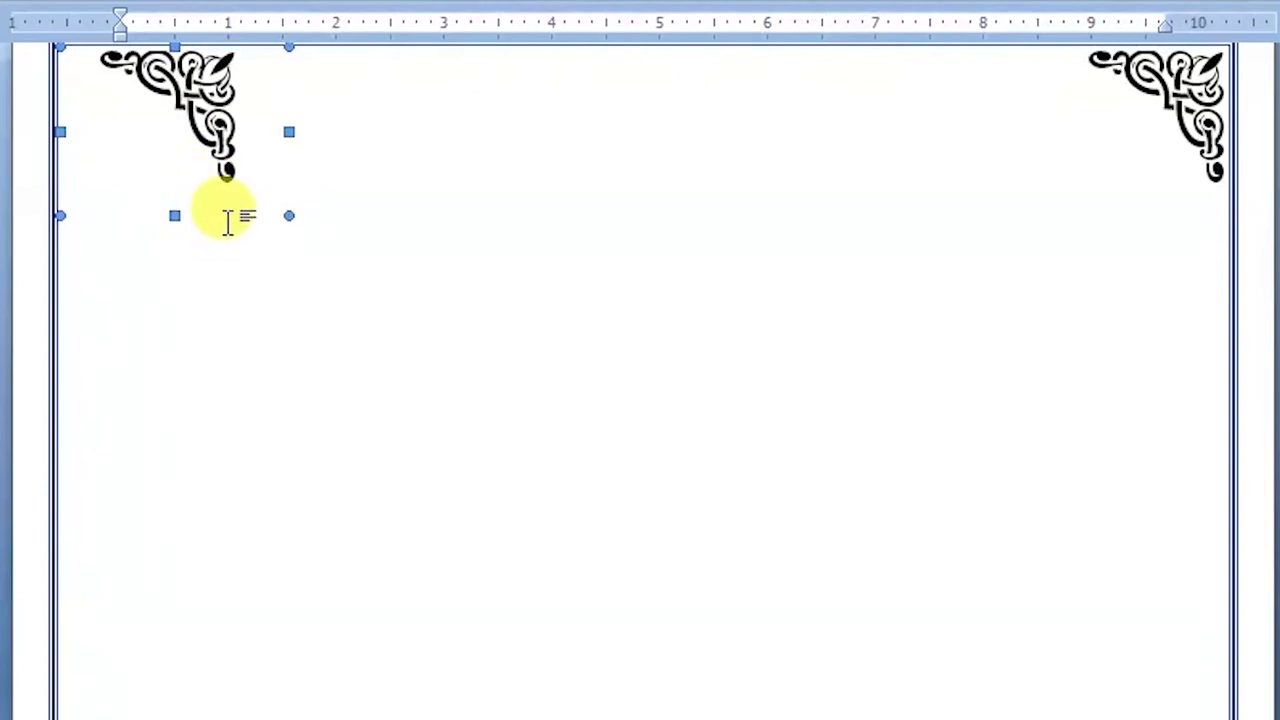
pyautogui.moveTo(228, 212)
pyautogui.mouseDown()
pyautogui.moveTo(310, 636)
pyautogui.moveTo(291, 662)
pyautogui.mouseUp()
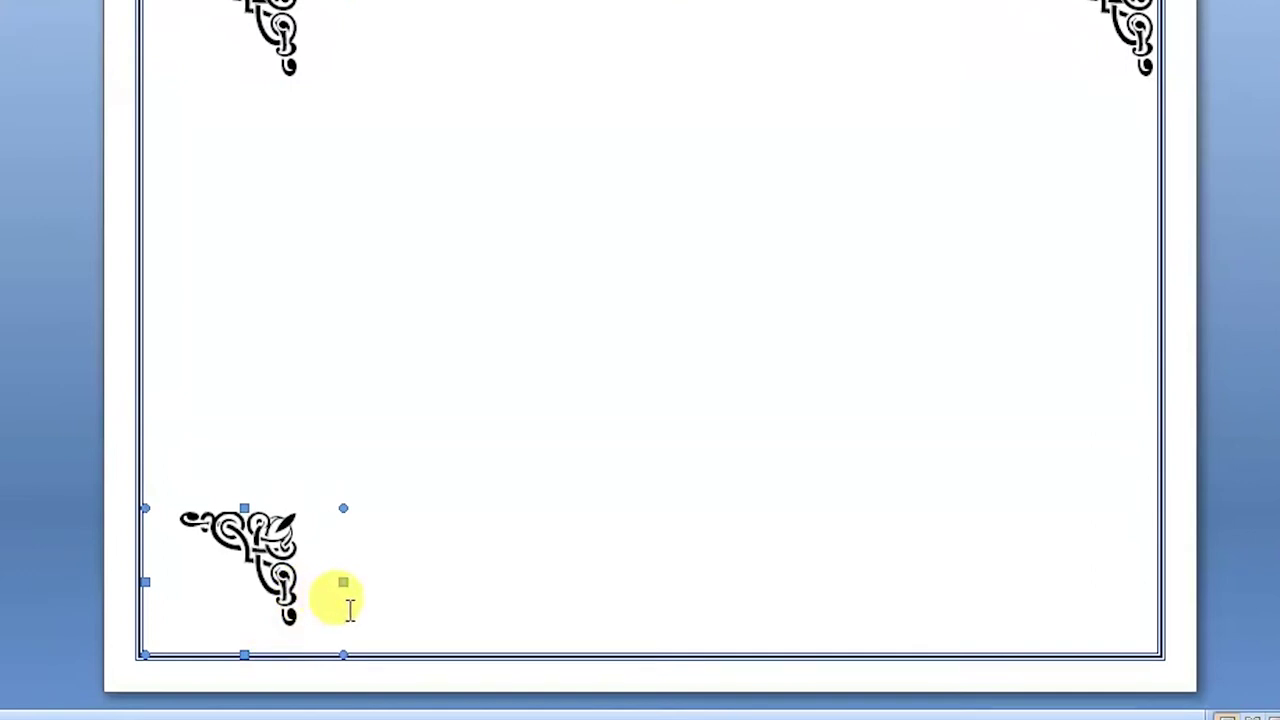
pyautogui.click(425, 597)
pyautogui.click(321, 581)
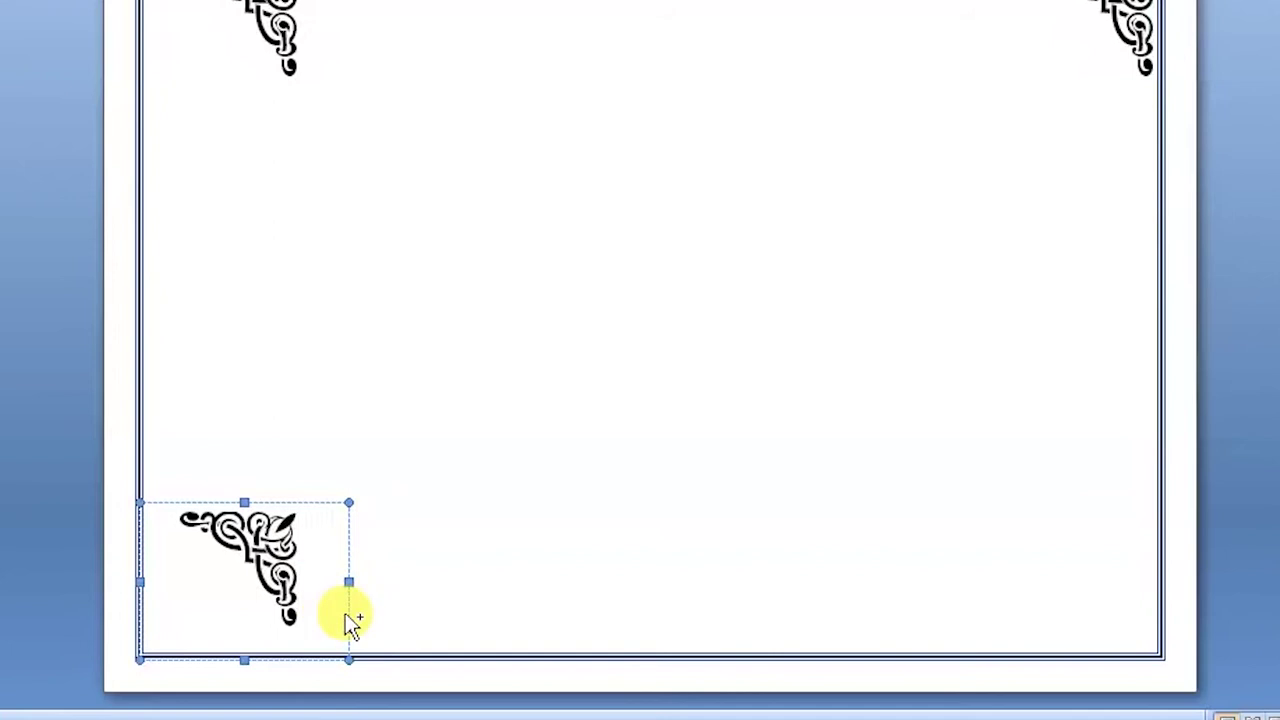
pyautogui.click(346, 613)
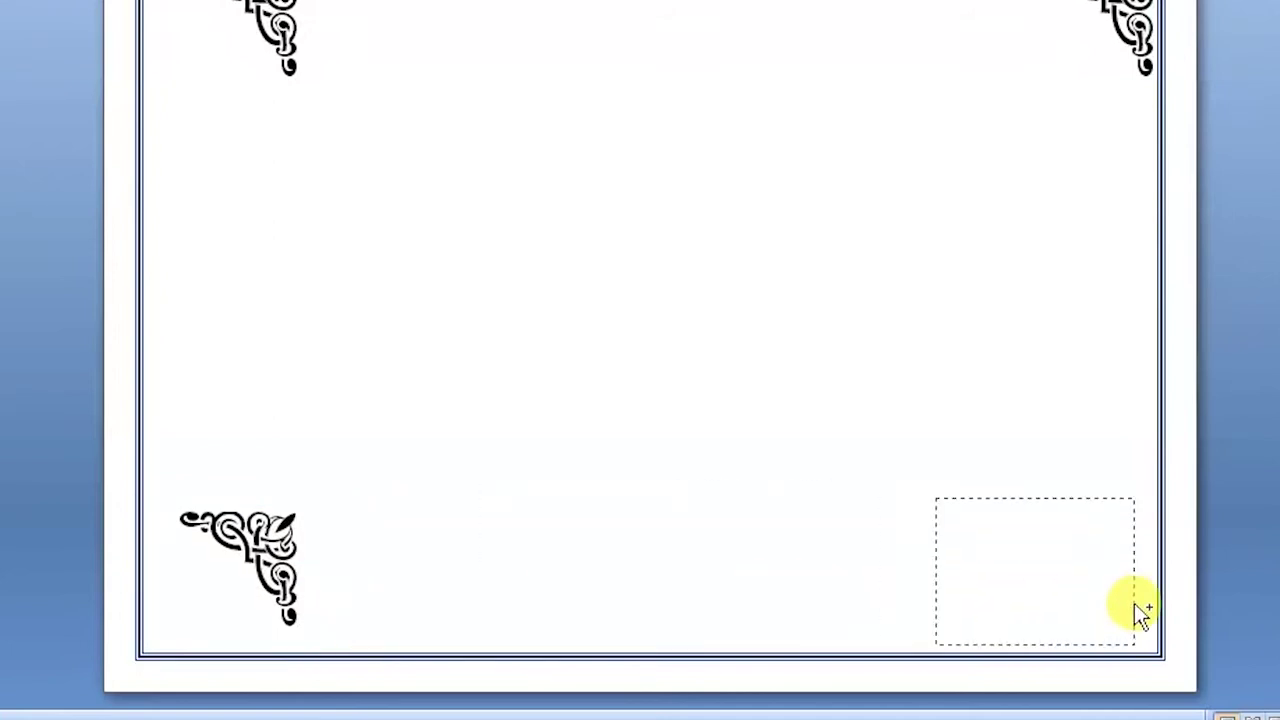
pyautogui.moveTo(1136, 605); pyautogui.dragTo(1156, 607)
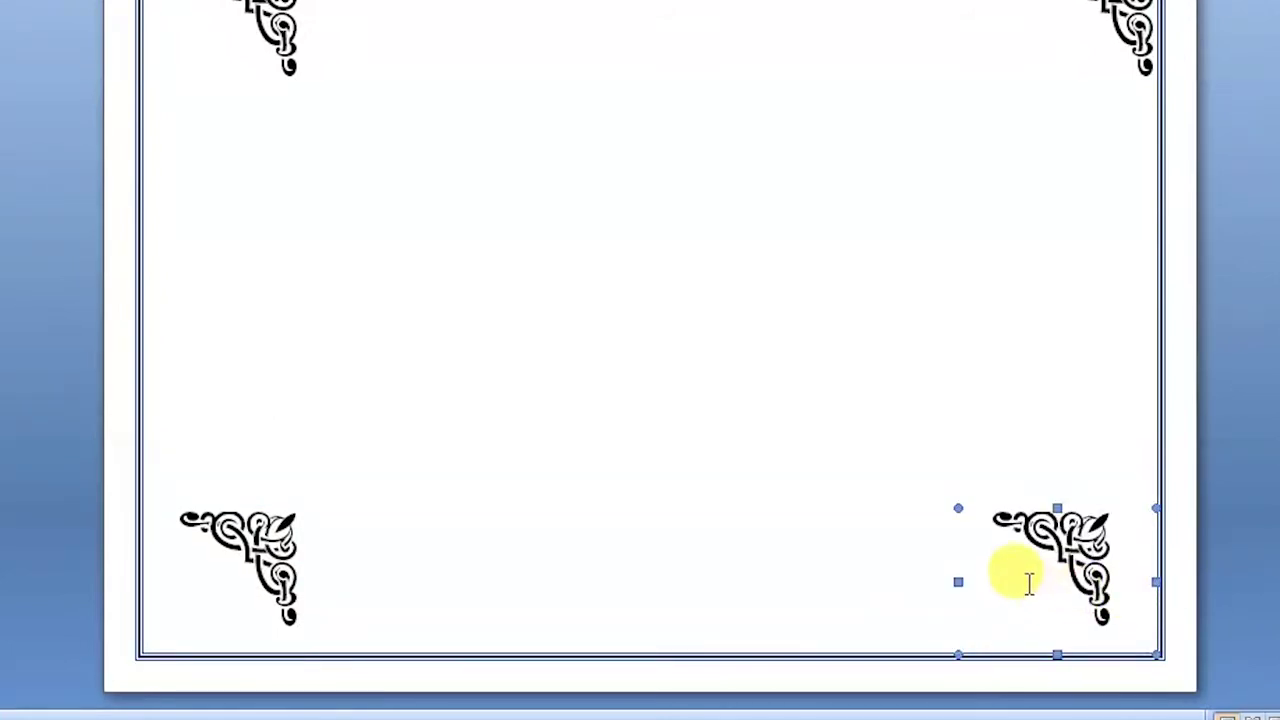
pyautogui.scroll(1, 660, 434)
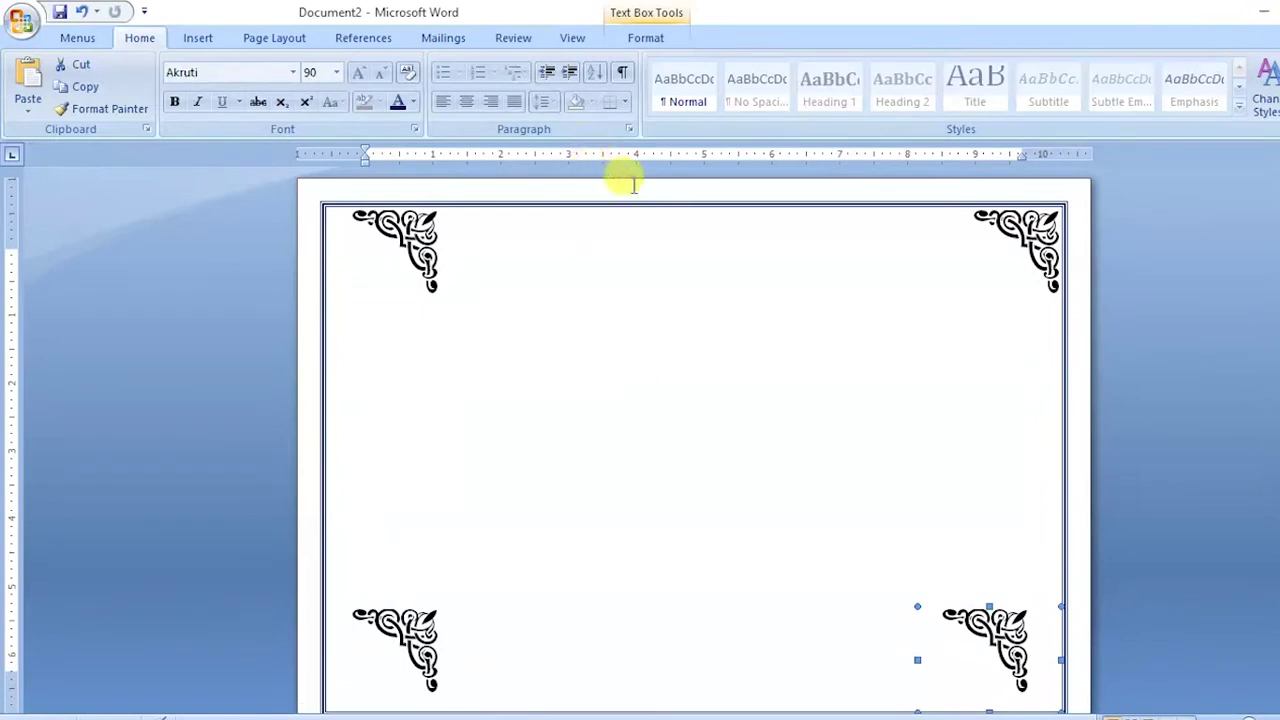
# Step: Replace the top-left corner ornament with a mirrored Akruti glyph from the Symbol dialog
pyautogui.click(1005, 216)
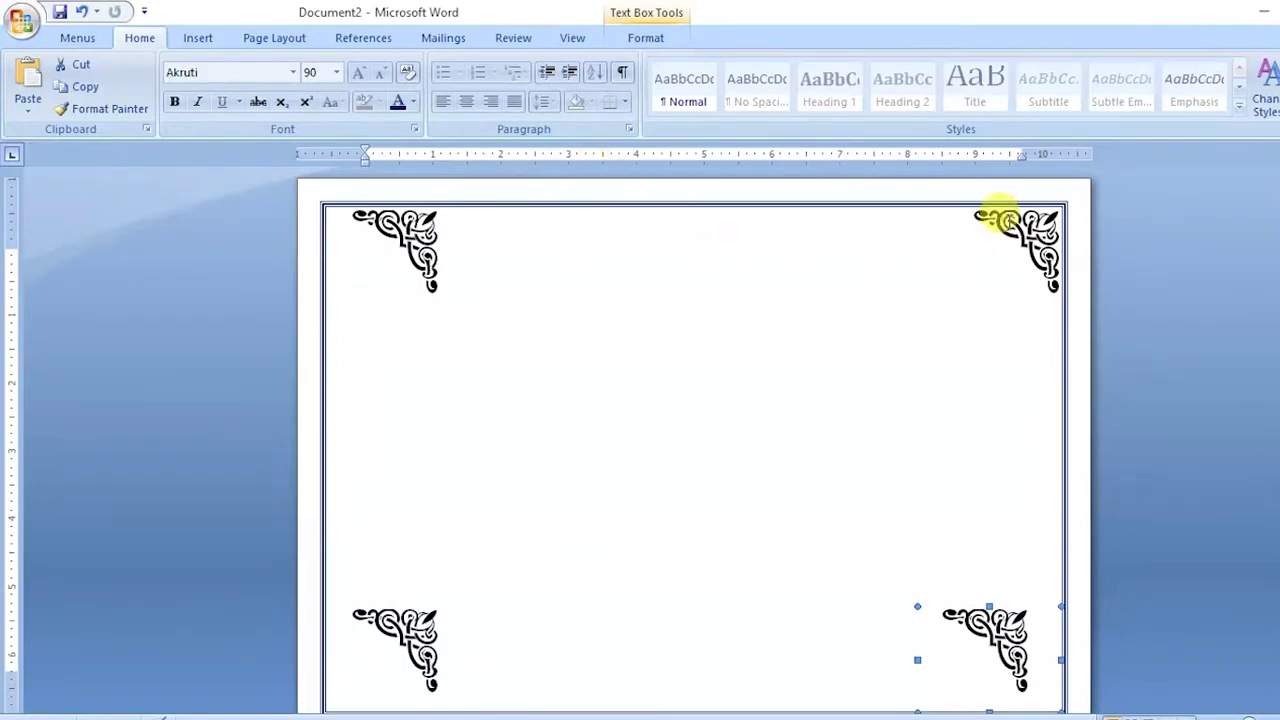
pyautogui.click(395, 228)
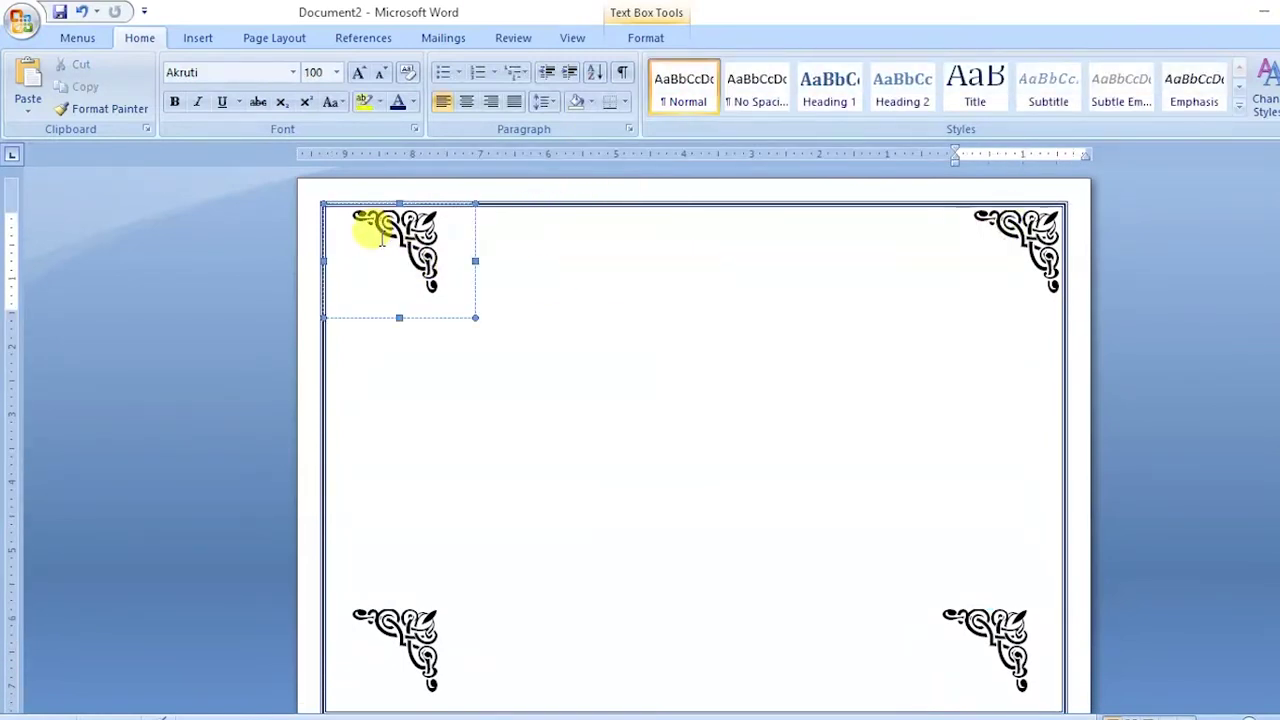
pyautogui.moveTo(372, 229); pyautogui.dragTo(420, 255)
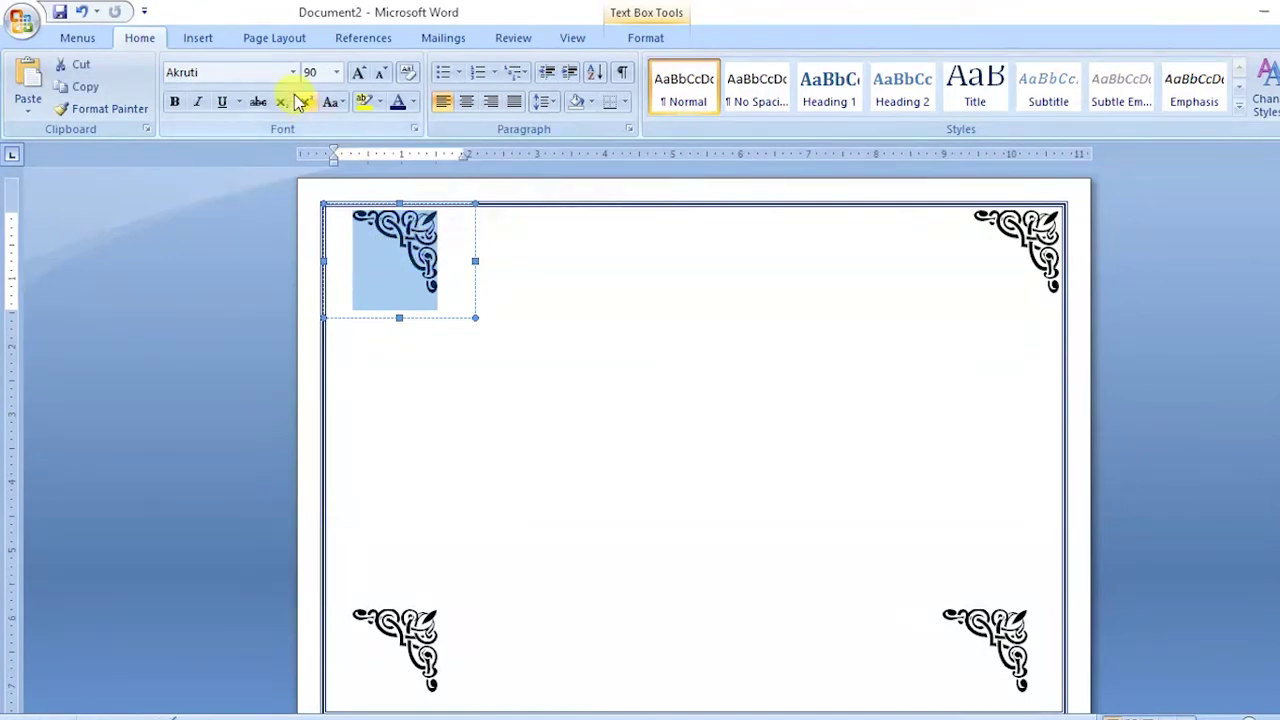
pyautogui.click(198, 38)
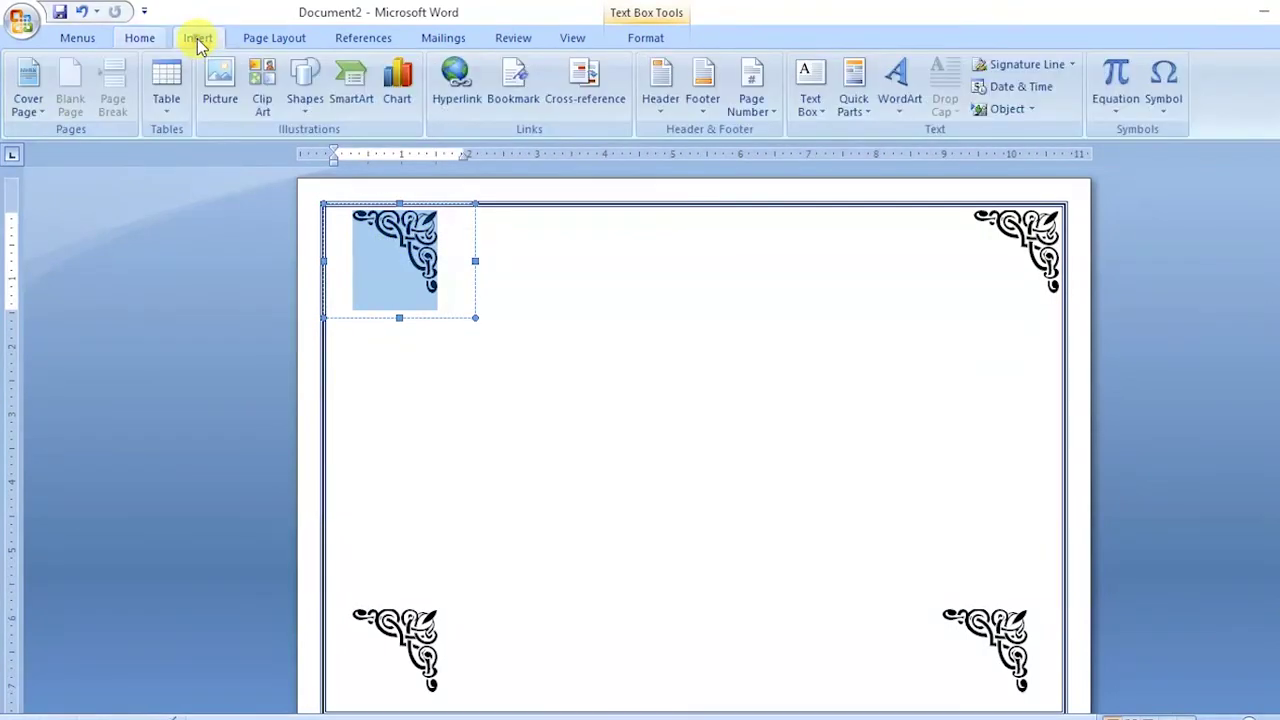
pyautogui.click(1162, 104)
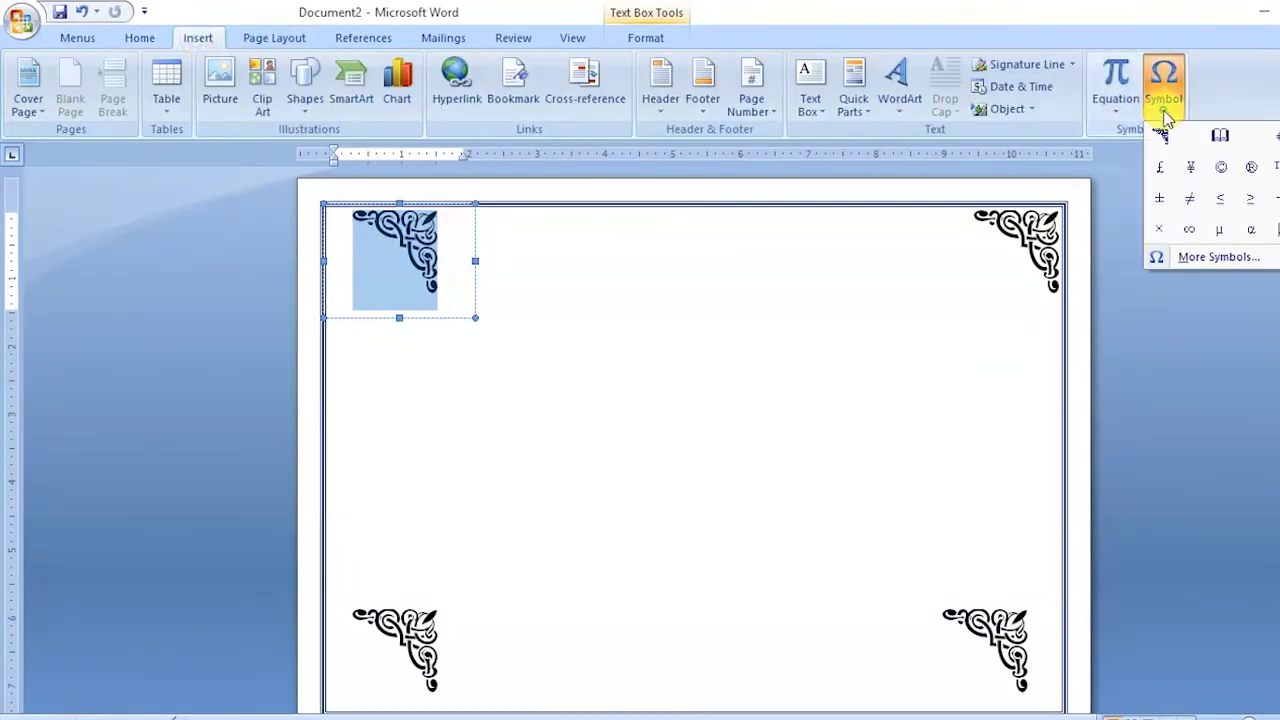
pyautogui.click(1228, 258)
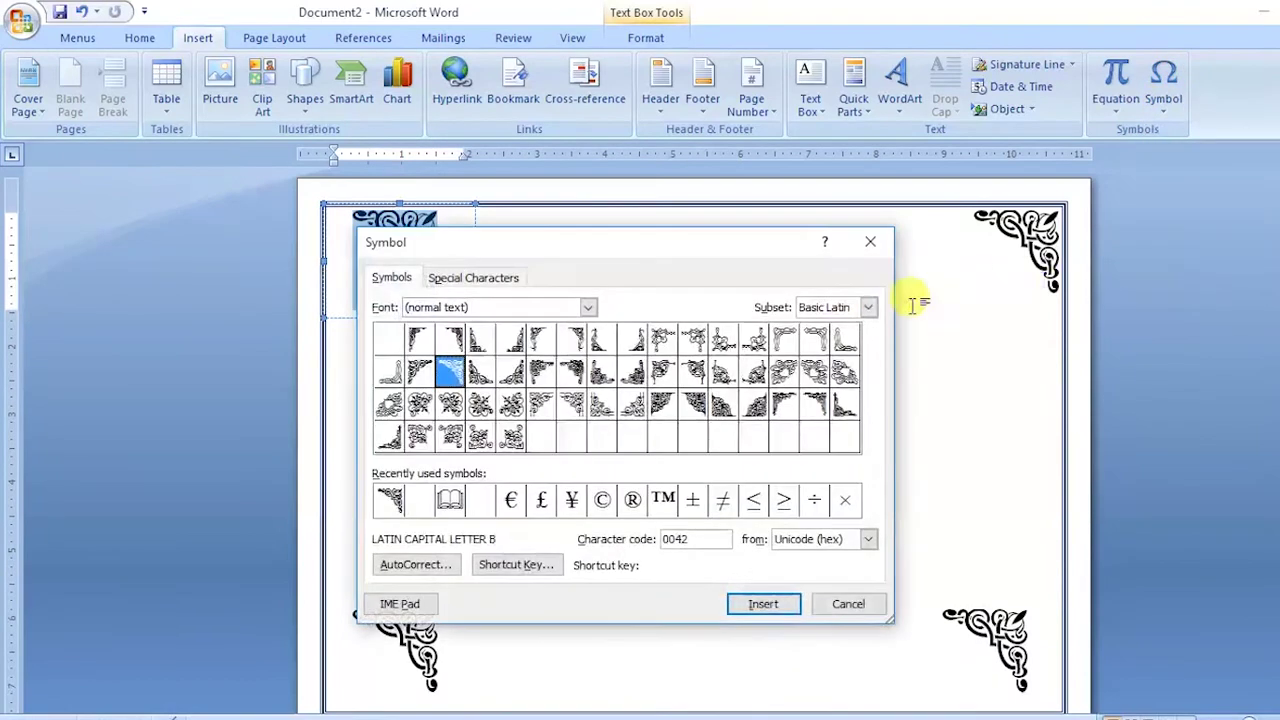
pyautogui.moveTo(490, 255); pyautogui.dragTo(816, 229)
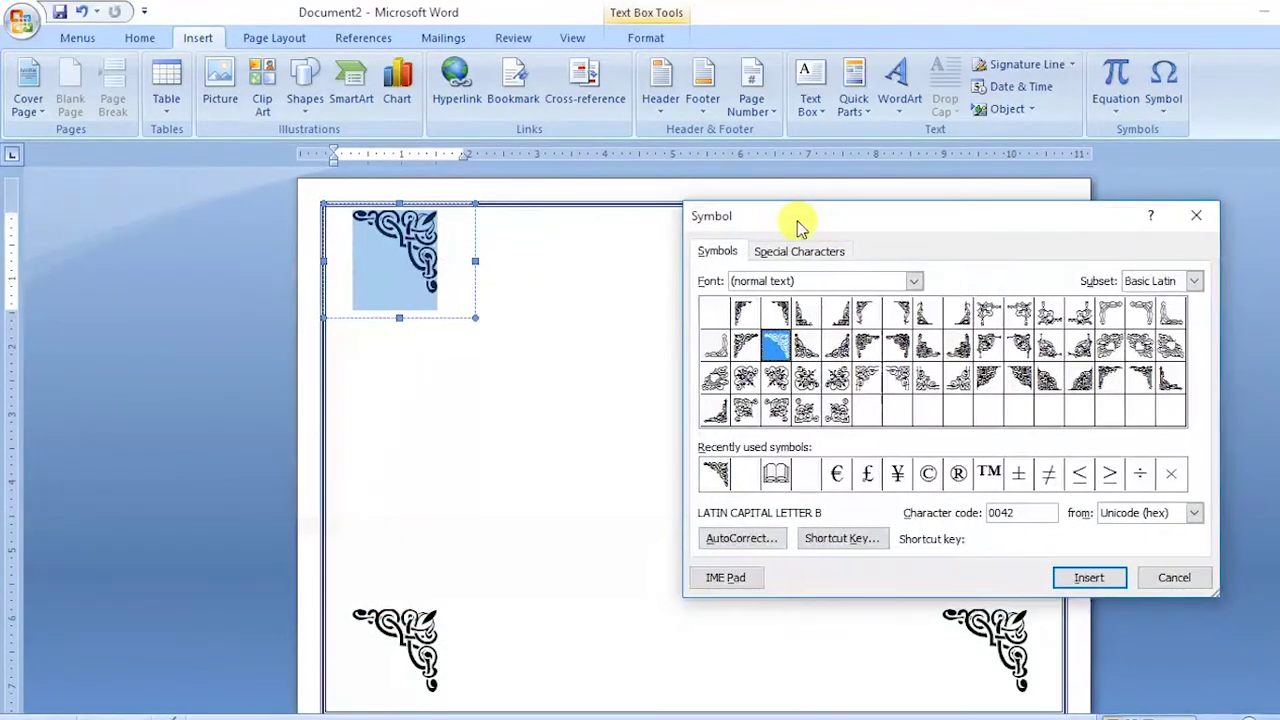
pyautogui.click(745, 350)
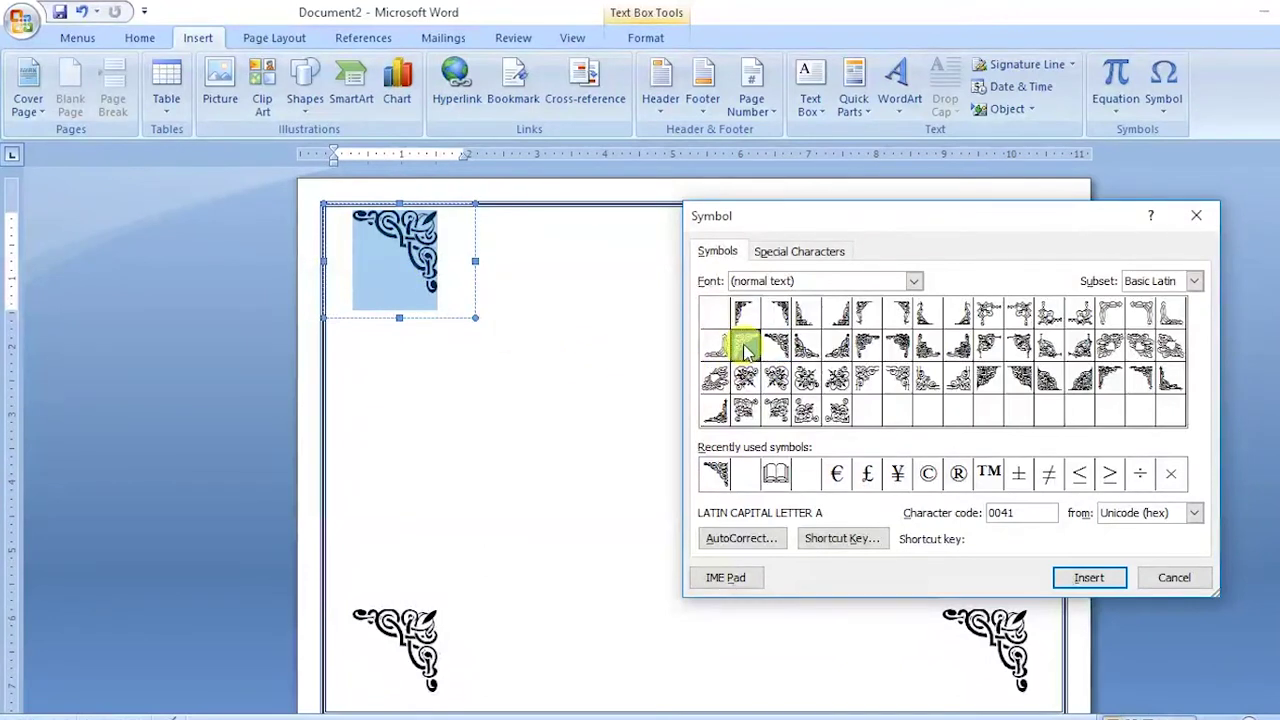
pyautogui.click(1090, 580)
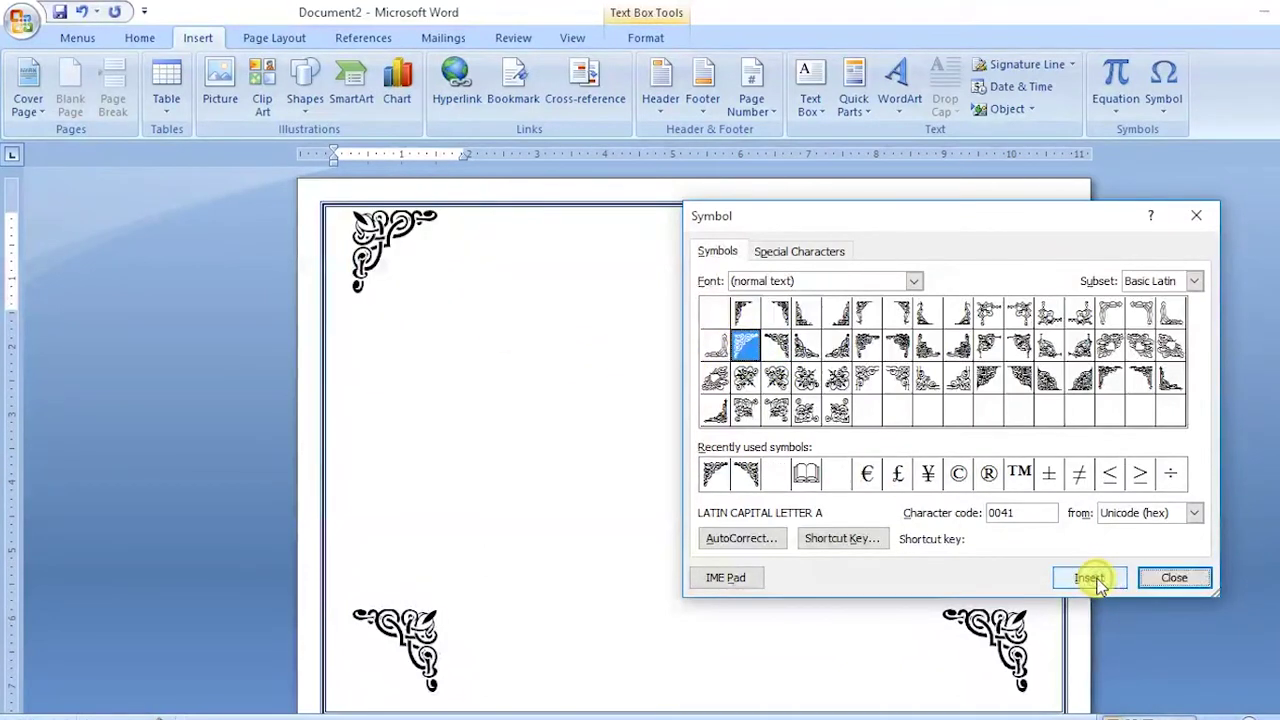
# Step: Swap the bottom-left ornament for a flipped glyph pointing into its corner
pyautogui.click(371, 651)
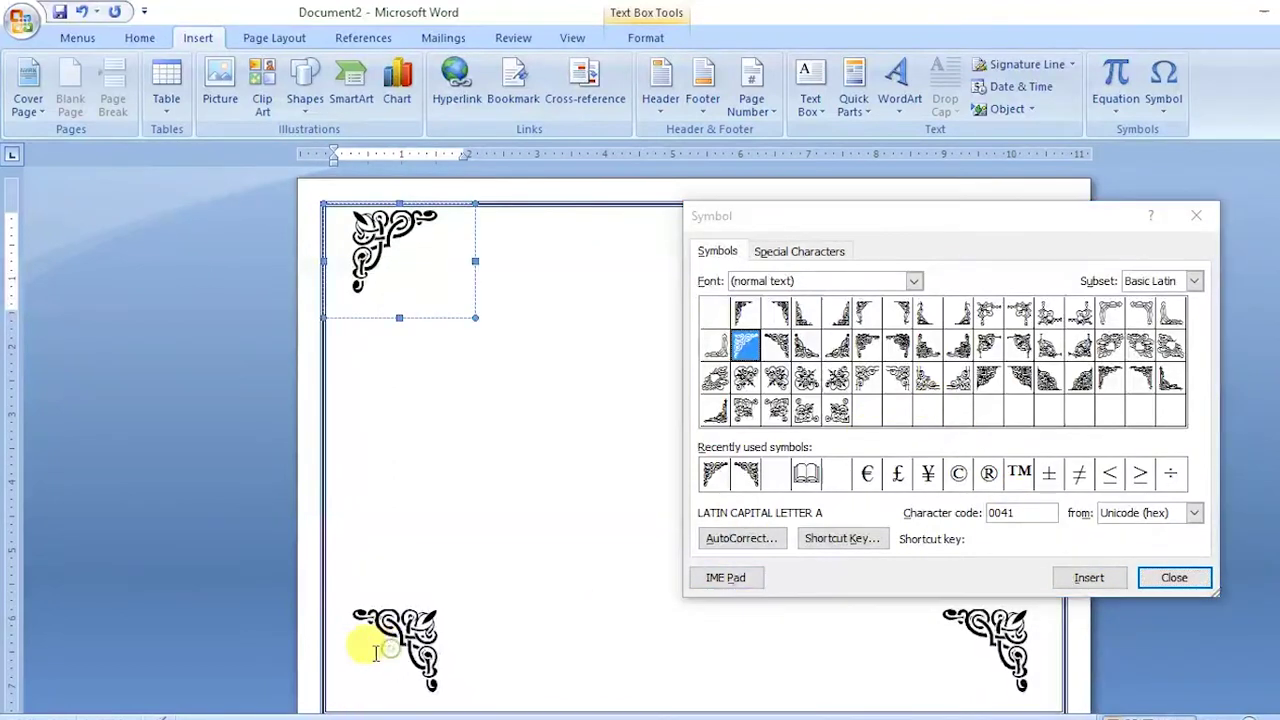
pyautogui.moveTo(357, 628); pyautogui.dragTo(432, 648)
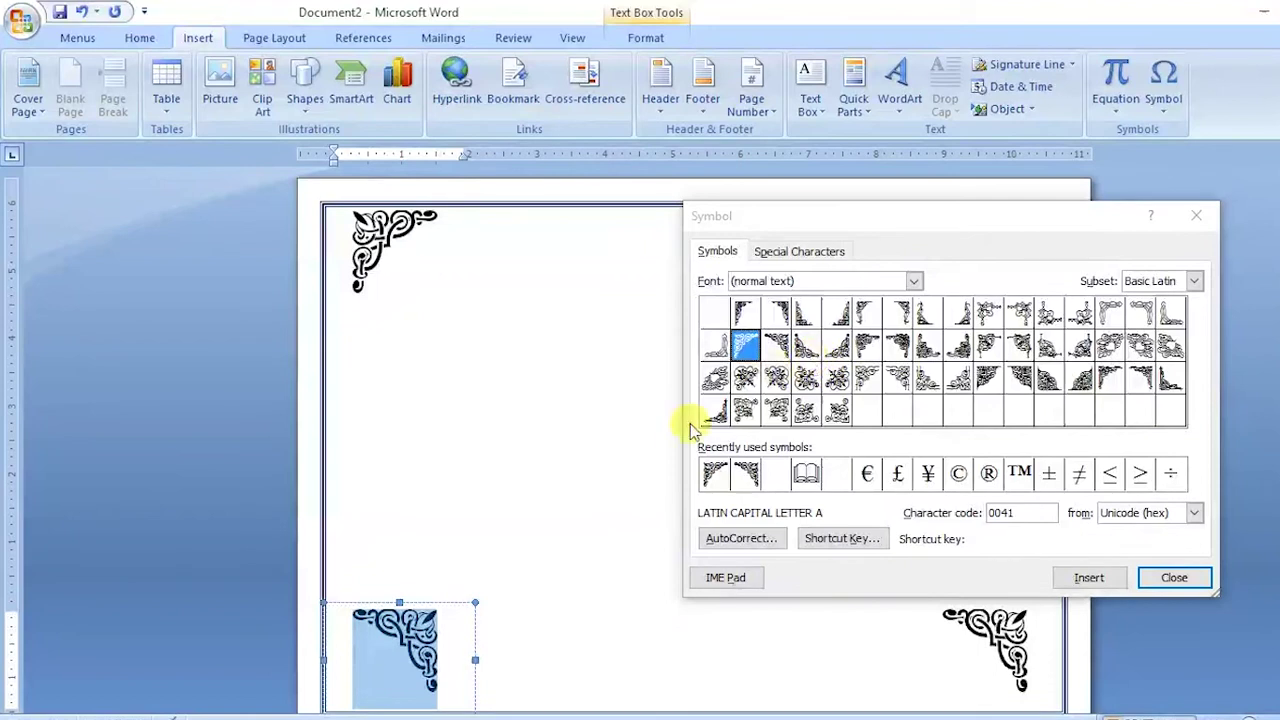
pyautogui.click(807, 352)
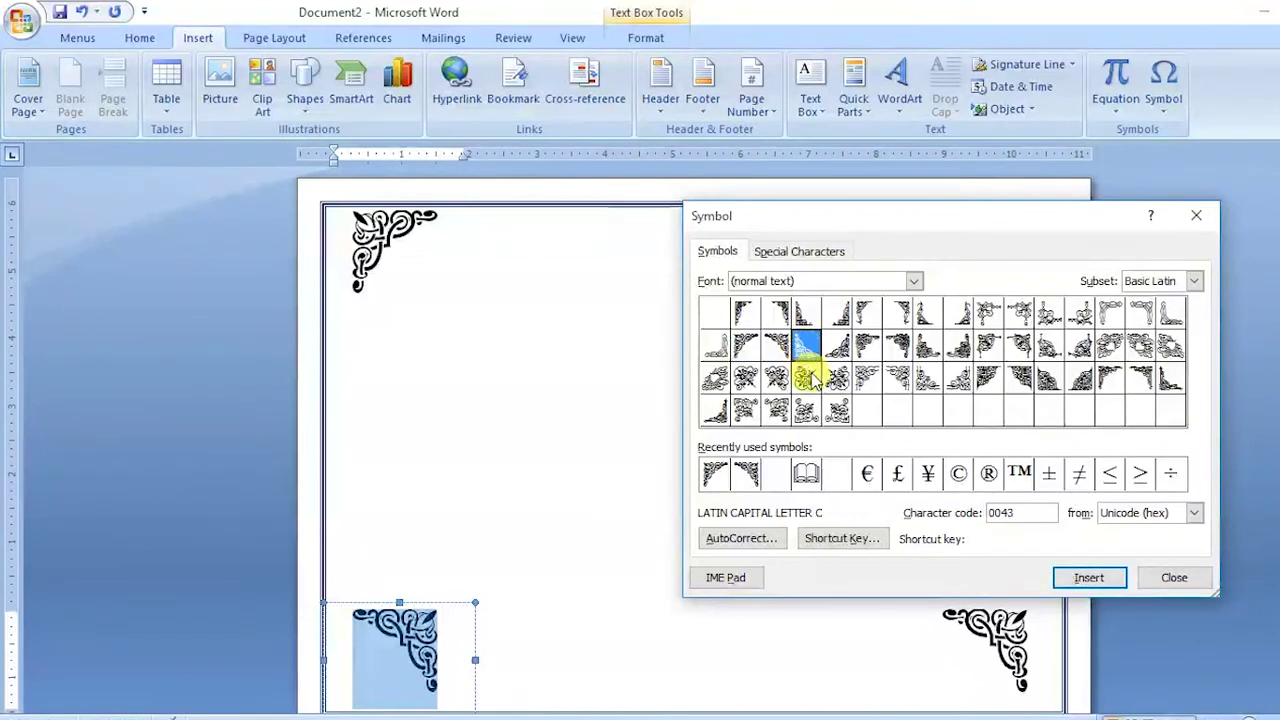
pyautogui.click(1113, 582)
# Step: Swap the bottom-right ornament for a mirrored glyph and close the Symbol dialog
pyautogui.moveTo(943, 219)
pyautogui.mouseDown()
pyautogui.moveTo(775, 253)
pyautogui.moveTo(656, 197)
pyautogui.mouseUp()
pyautogui.click(975, 625)
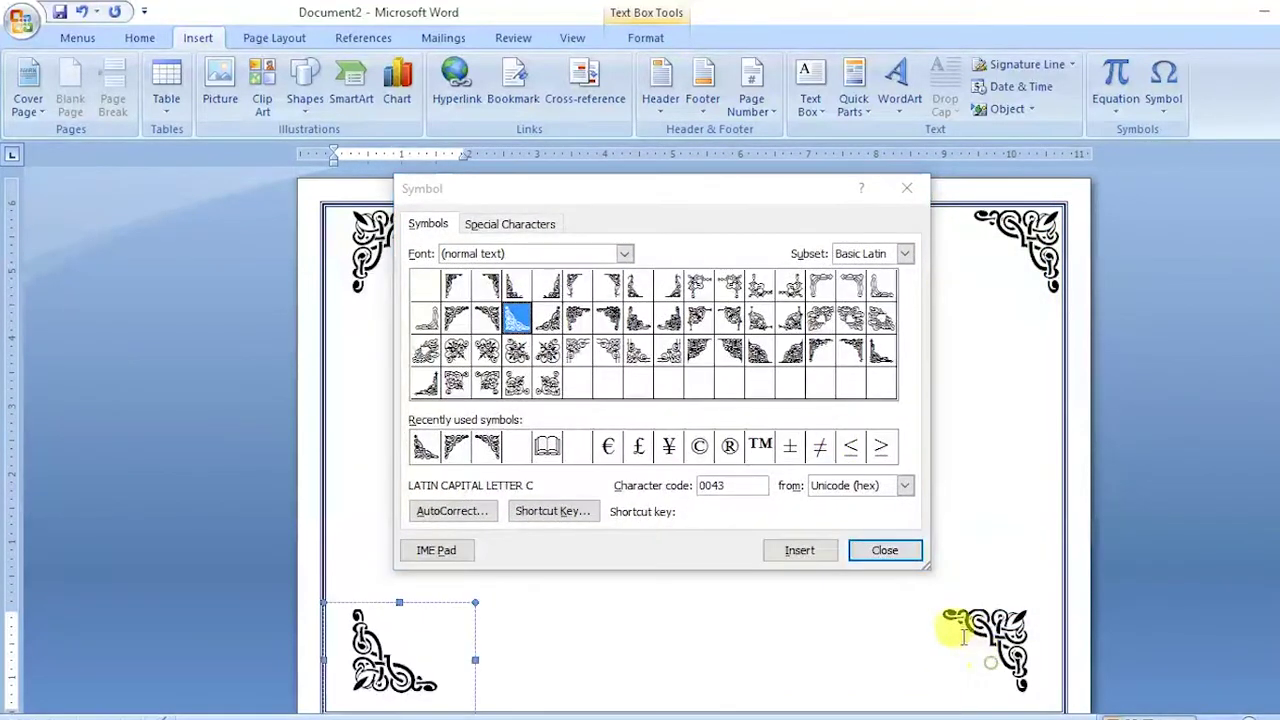
pyautogui.click(549, 322)
pyautogui.click(549, 320)
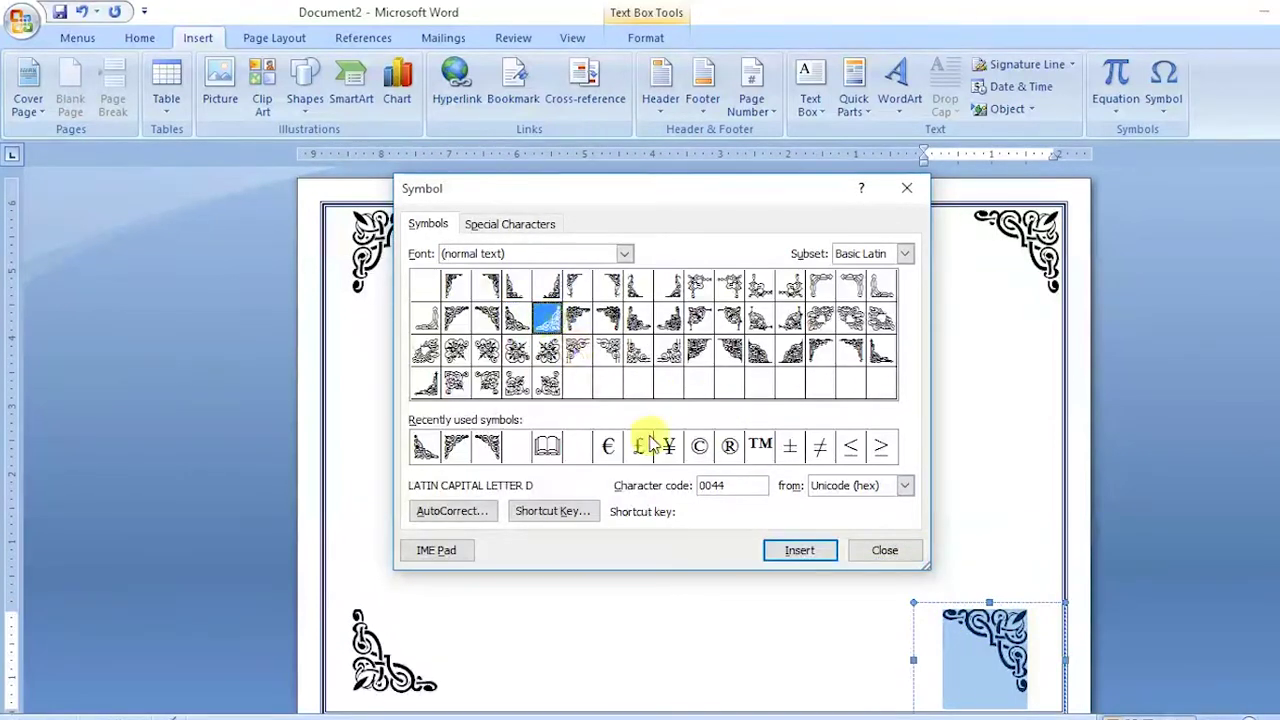
pyautogui.click(798, 553)
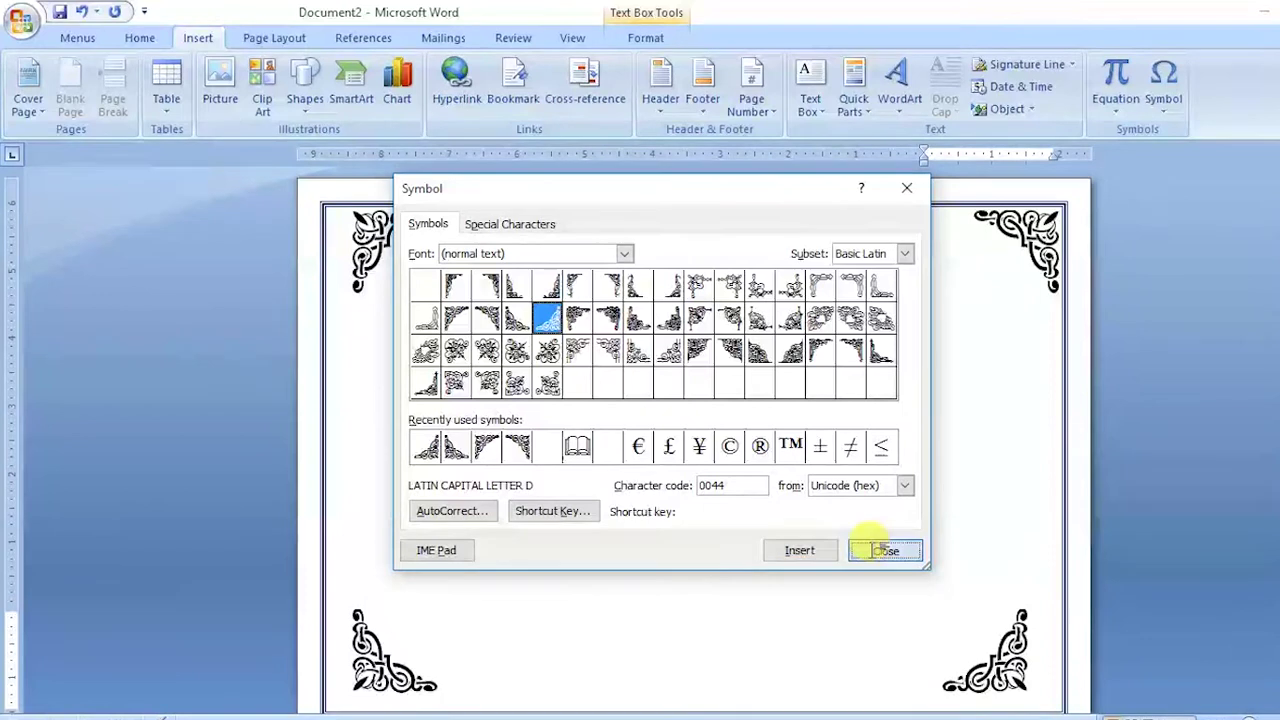
pyautogui.click(874, 551)
pyautogui.click(652, 484)
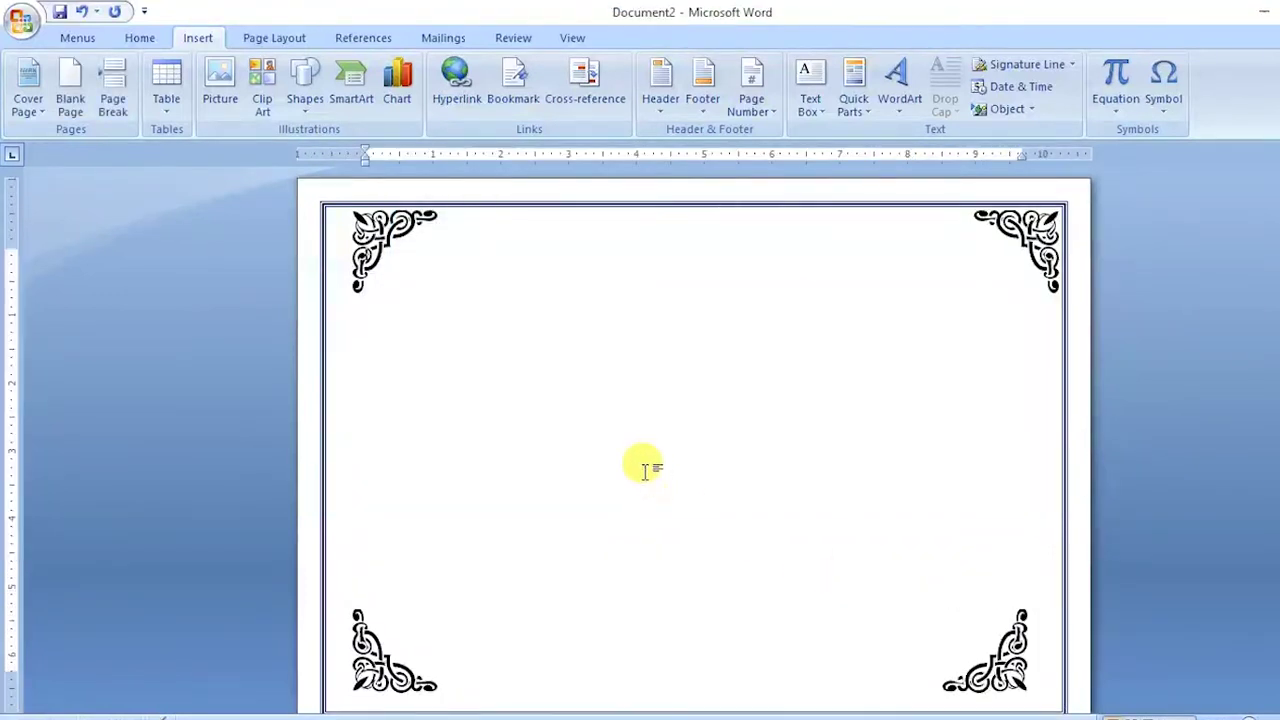
pyautogui.click(361, 228)
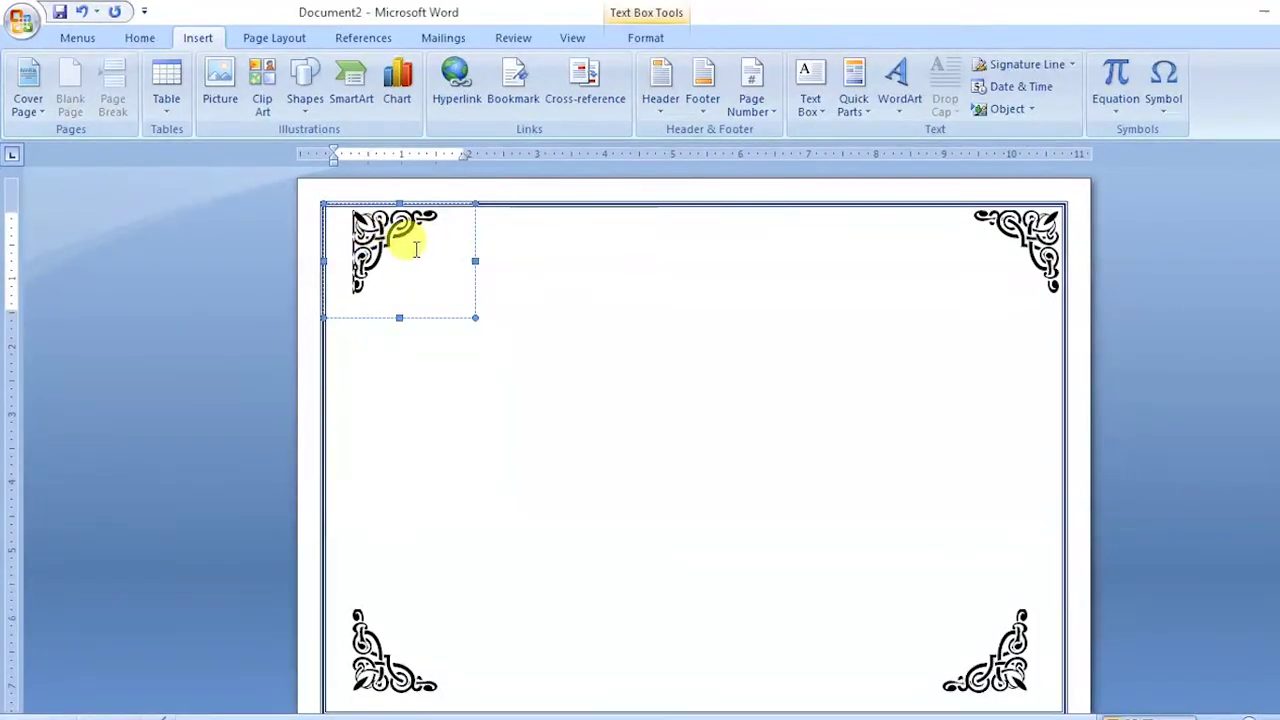
pyautogui.click(475, 290)
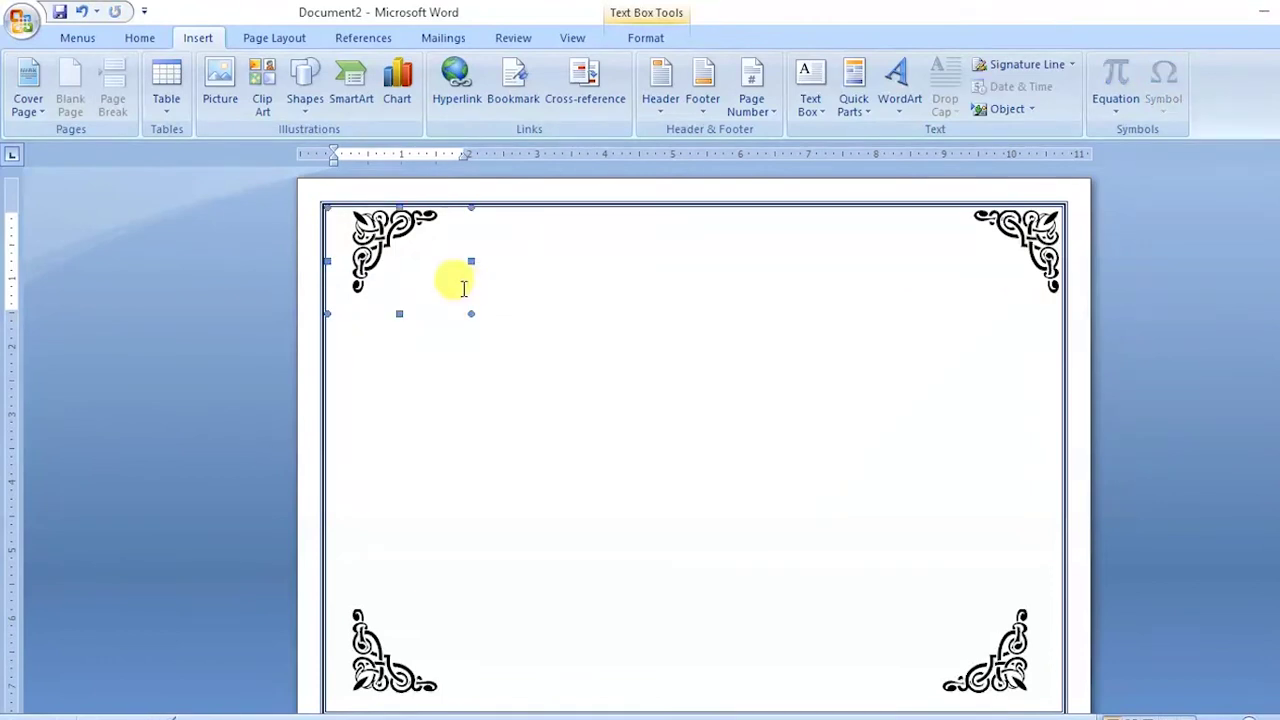
# Step: Nudge the top-left ornament left and up into the border corner
pyautogui.hotkey('ctrl', 'Left')
pyautogui.hotkey('ctrl', 'Left')
pyautogui.hotkey('ctrl', 'Left')
pyautogui.hotkey('ctrl', 'Left')
pyautogui.hotkey('ctrl', 'Left')
pyautogui.hotkey('ctrl', 'Left')
pyautogui.hotkey('ctrl', 'Left')
pyautogui.hotkey('ctrl', 'Left')
pyautogui.hotkey('ctrl', 'Left')
pyautogui.hotkey('ctrl', 'Left')
pyautogui.hotkey('ctrl', 'Left')
pyautogui.hotkey('ctrl', 'Left')
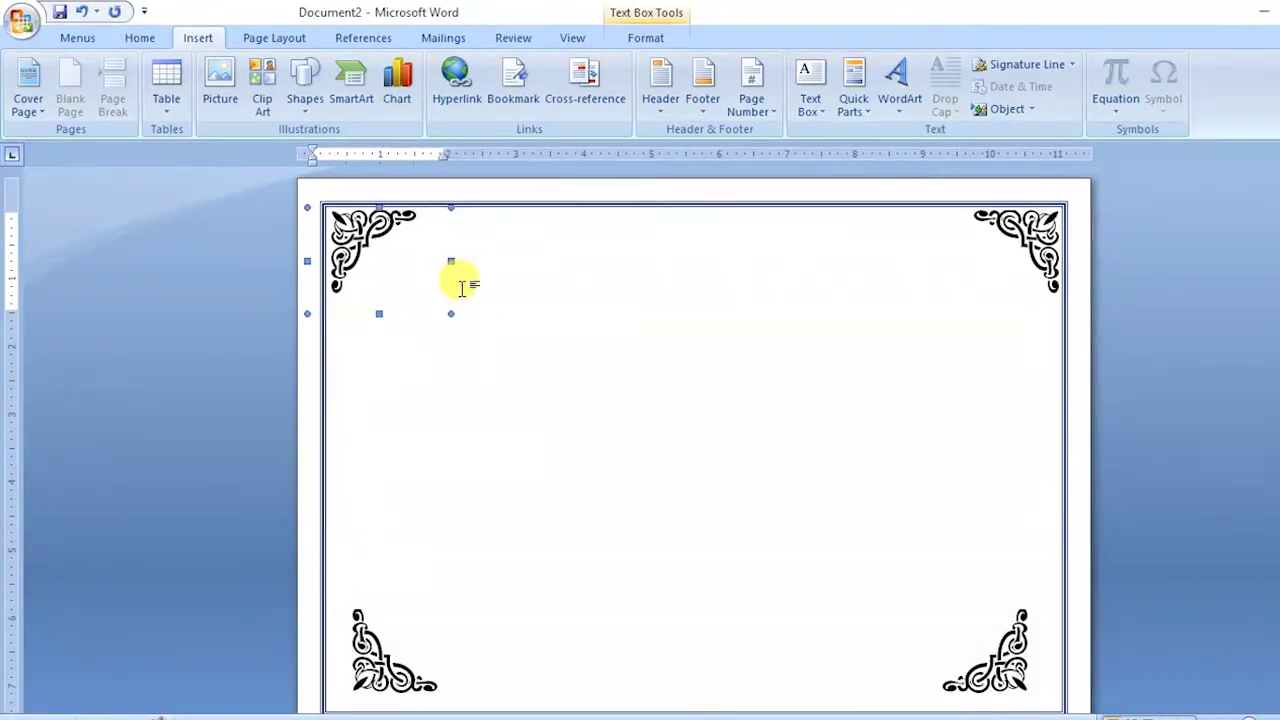
pyautogui.hotkey('ctrl', 'Left')
pyautogui.hotkey('ctrl', 'Up')
pyautogui.hotkey('ctrl', 'Left')
pyautogui.hotkey('ctrl', 'Left')
pyautogui.hotkey('ctrl', 'Left')
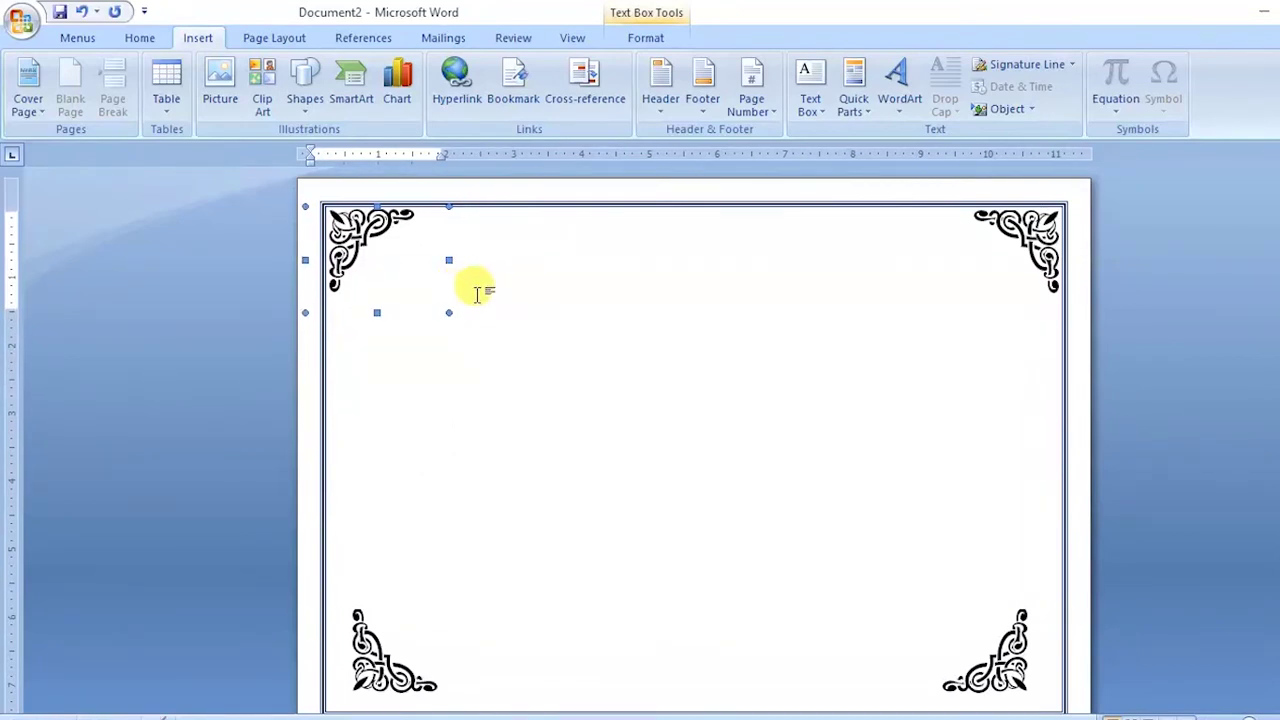
pyautogui.scroll(-1, 390, 690)
# Step: Nudge the bottom-left ornament left and down until it sits in its corner
pyautogui.click(386, 607)
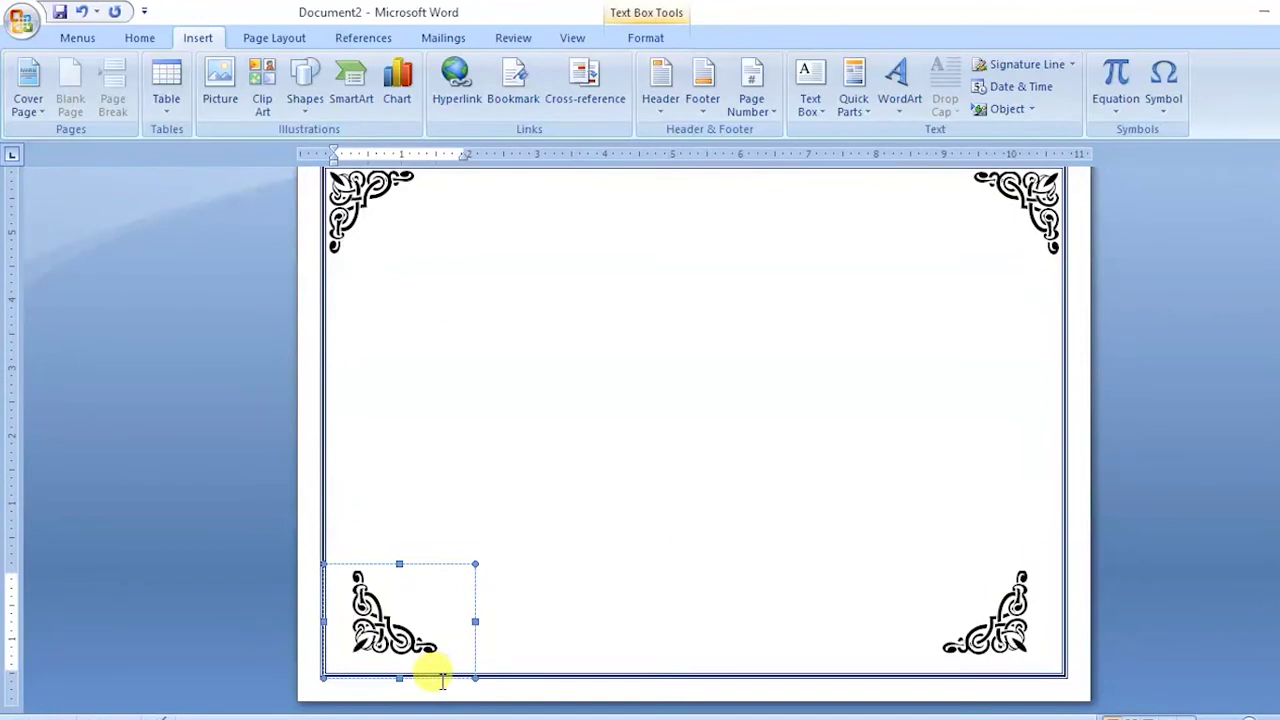
pyautogui.click(424, 567)
pyautogui.press('Left')
pyautogui.press('Left')
pyautogui.press('Left')
pyautogui.press('Left')
pyautogui.press('Left')
pyautogui.press('Left')
pyautogui.press('Left')
pyautogui.press('Left')
pyautogui.press('Left')
pyautogui.press('Left')
pyautogui.press('Left')
pyautogui.press('Left')
pyautogui.press('Left')
pyautogui.press('Down')
pyautogui.press('Down')
pyautogui.press('Down')
pyautogui.press('Down')
pyautogui.press('Down')
pyautogui.press('Down')
pyautogui.press('Down')
pyautogui.press('Down')
pyautogui.press('Left')
pyautogui.press('Left')
pyautogui.press('Down')
pyautogui.press('Right')
# Step: Nudge the bottom-right ornament right and down against the border corner
pyautogui.click(982, 613)
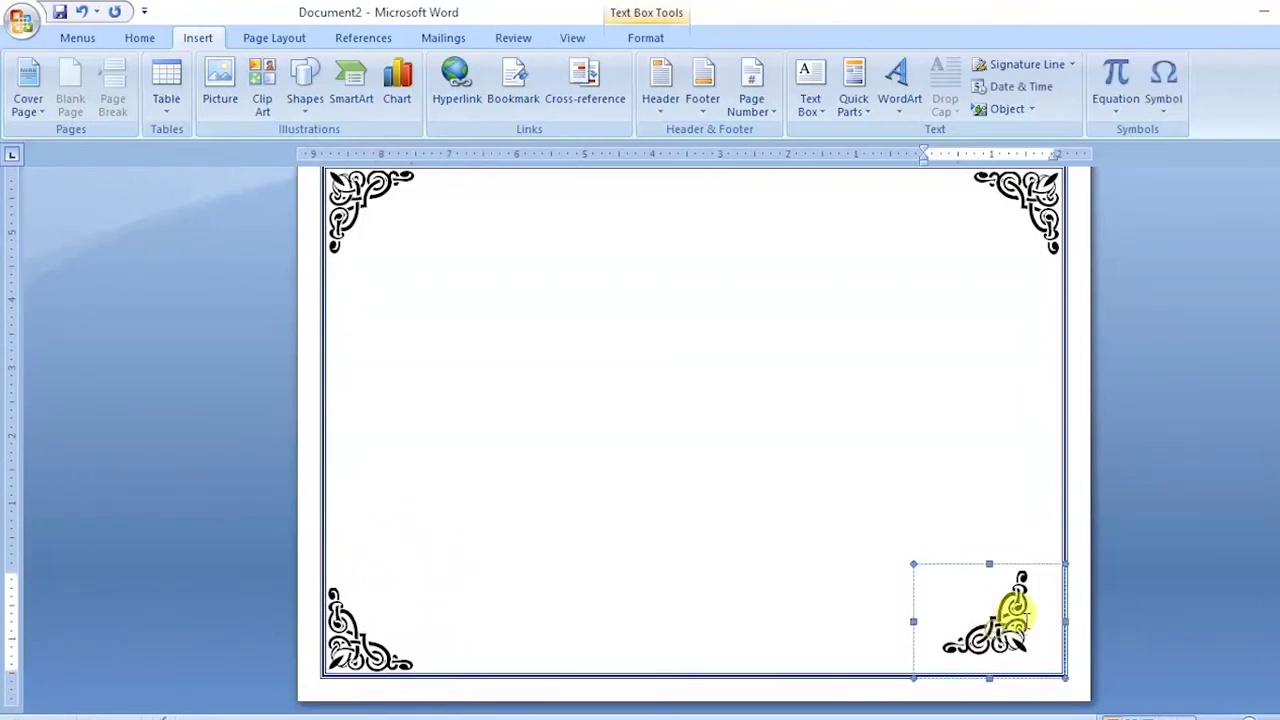
pyautogui.press('Right')
pyautogui.press('Right')
pyautogui.press('Right')
pyautogui.press('Right')
pyautogui.press('Right')
pyautogui.press('Right')
pyautogui.press('Right')
pyautogui.press('Down')
pyautogui.press('Down')
pyautogui.press('Down')
pyautogui.press('Down')
pyautogui.press('Down')
pyautogui.press('Down')
pyautogui.press('Right')
pyautogui.press('Right')
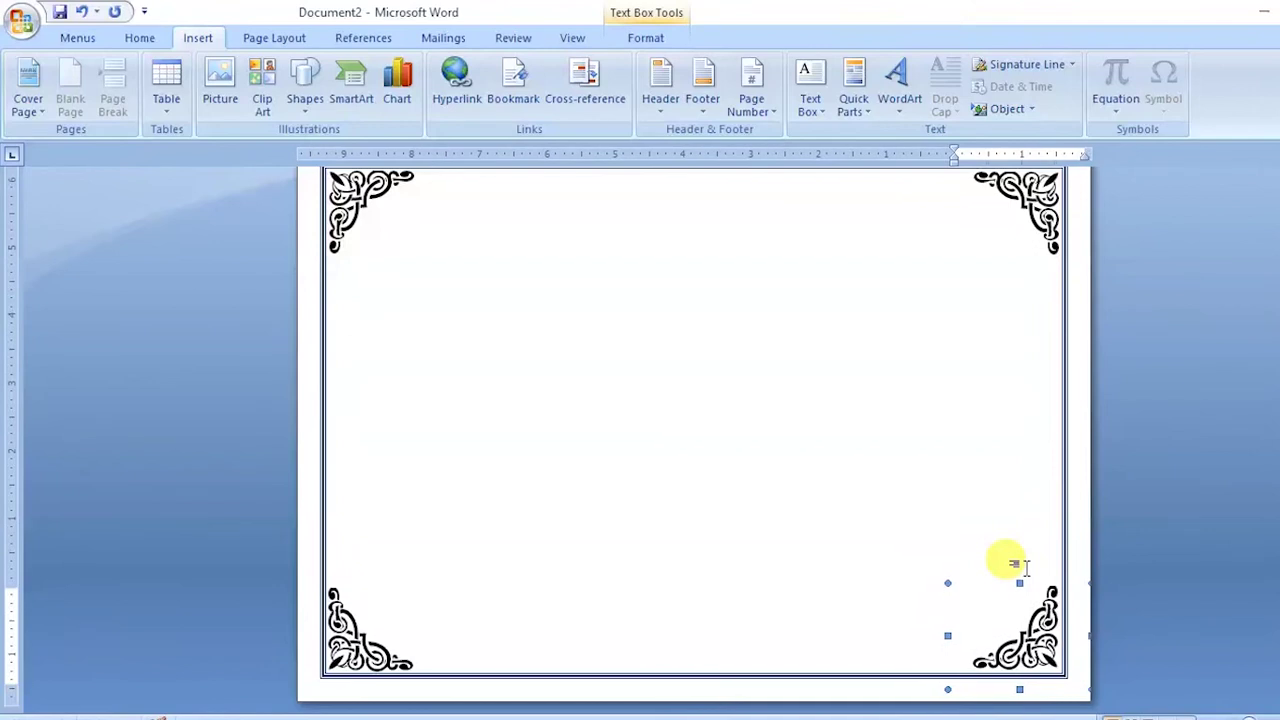
pyautogui.press('Right')
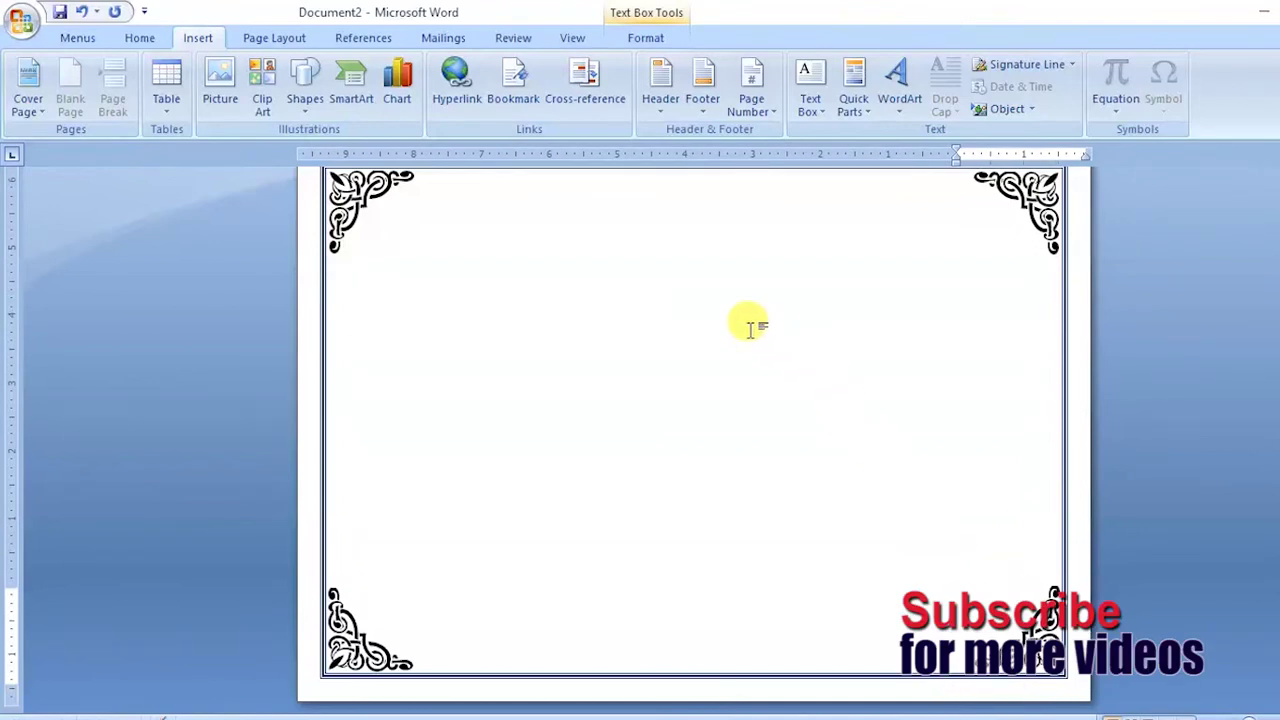
pyautogui.click(750, 326)
pyautogui.click(345, 220)
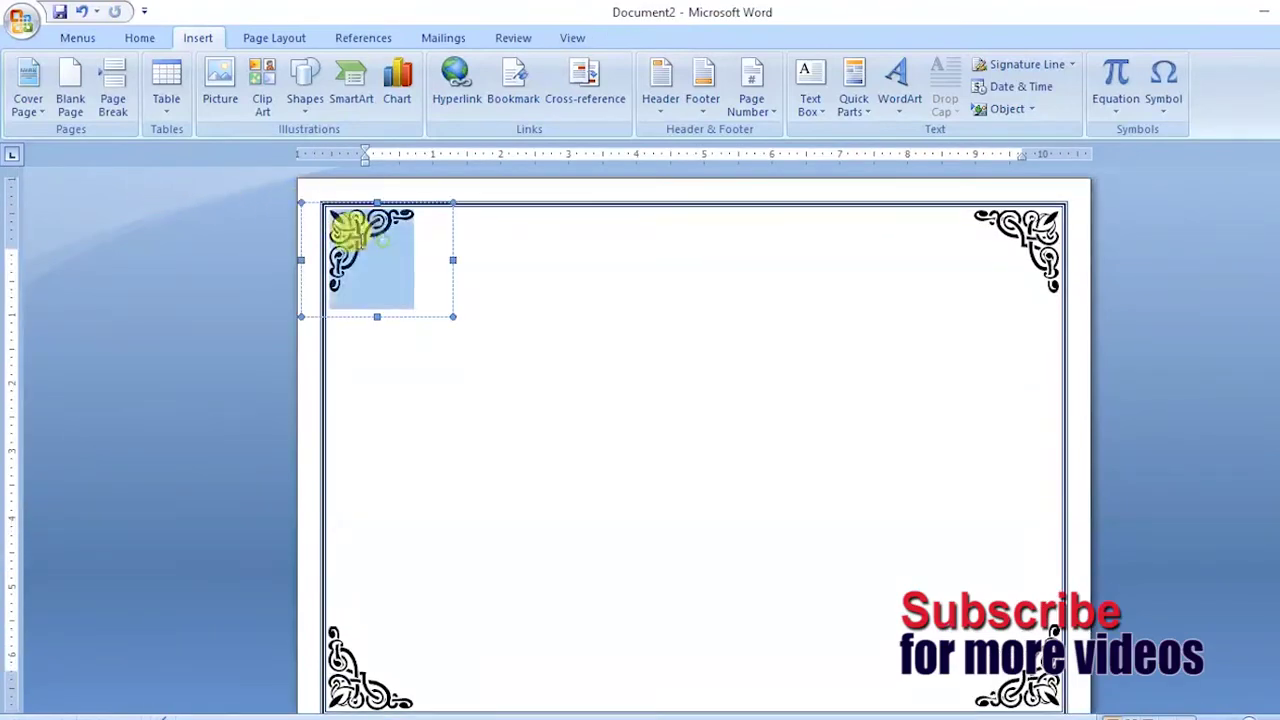
# Step: Colour the top-left, top-right and bottom-left ornaments dark blue with Font Color
pyautogui.click(139, 38)
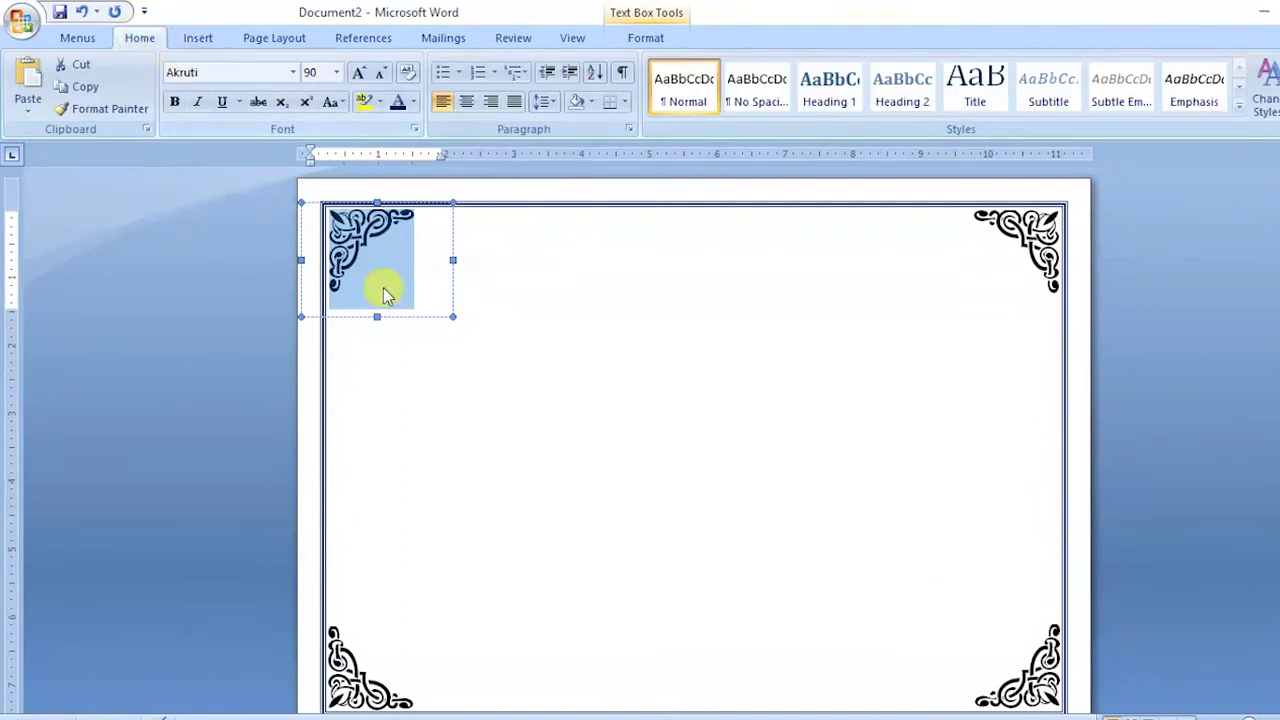
pyautogui.click(400, 106)
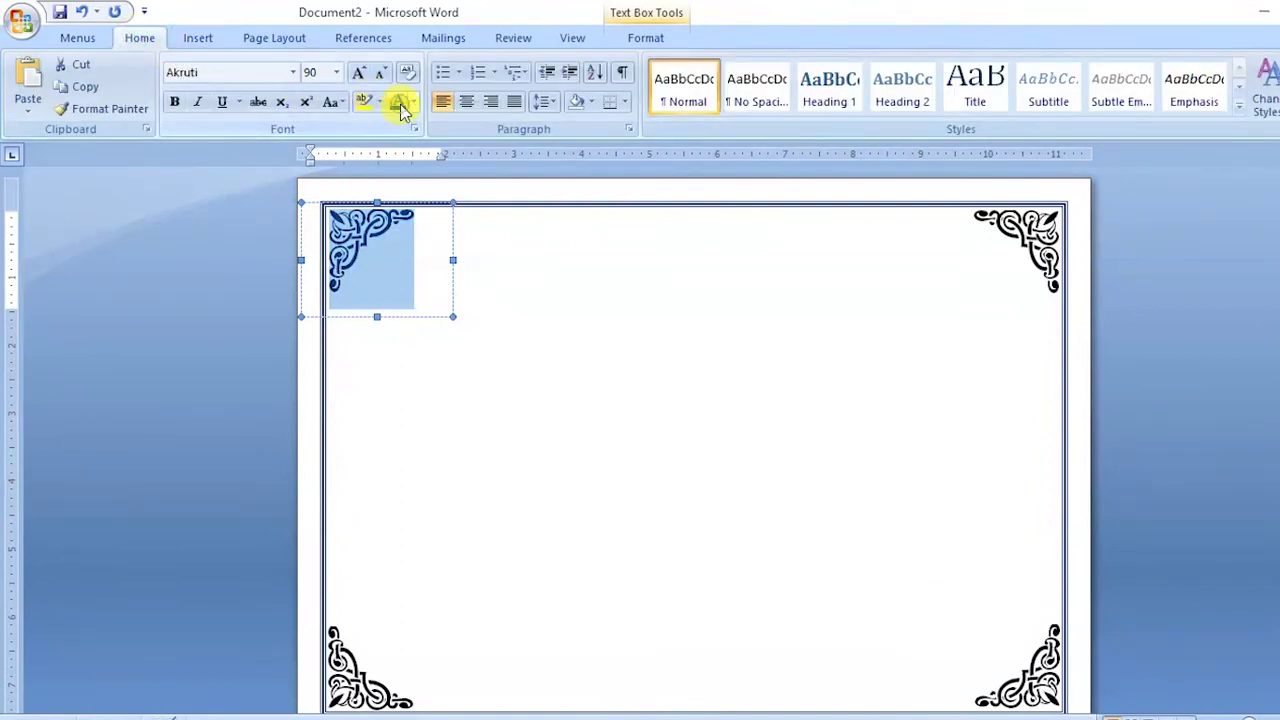
pyautogui.click(986, 229)
pyautogui.moveTo(986, 229); pyautogui.dragTo(1029, 216)
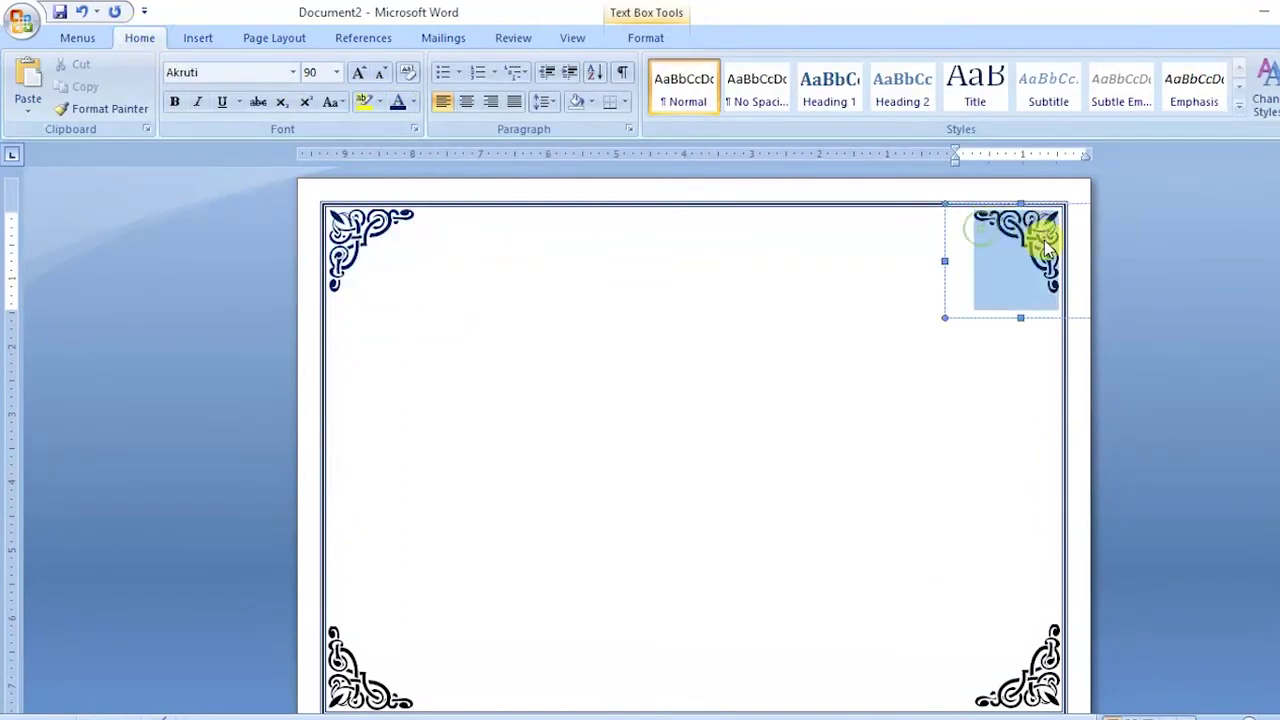
pyautogui.click(400, 106)
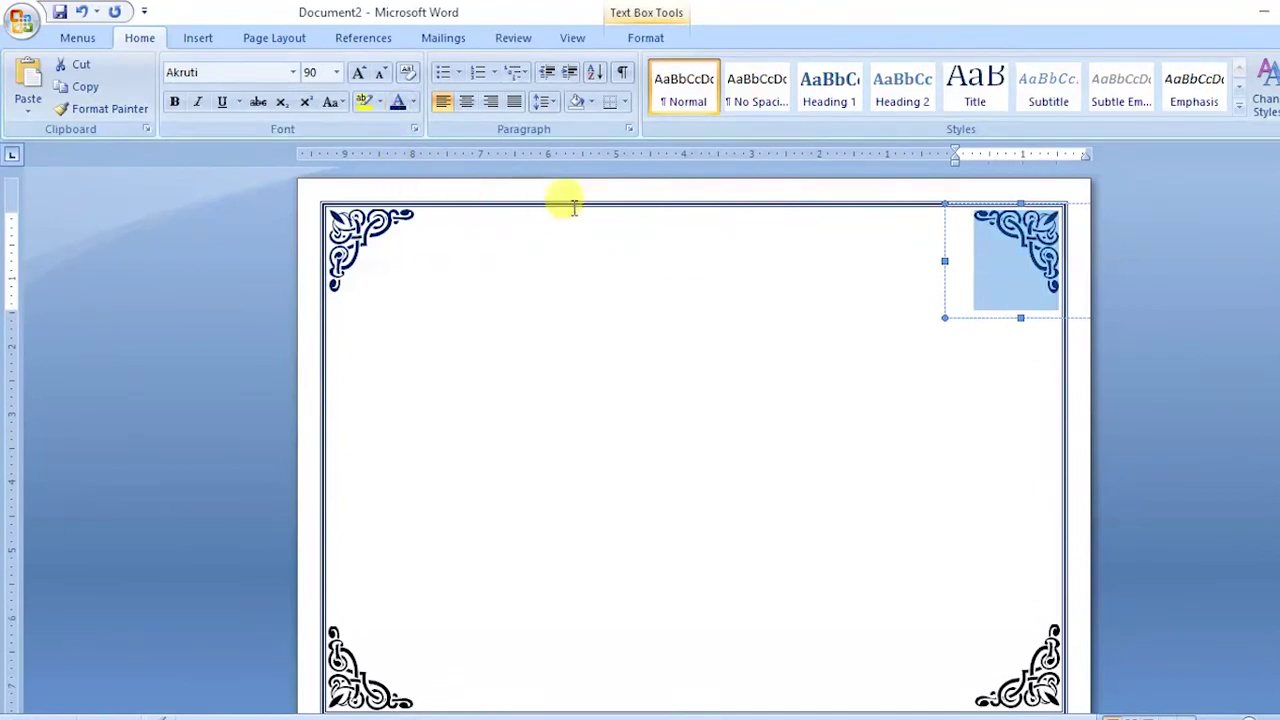
pyautogui.click(398, 667)
pyautogui.moveTo(400, 666); pyautogui.dragTo(337, 663)
pyautogui.click(400, 106)
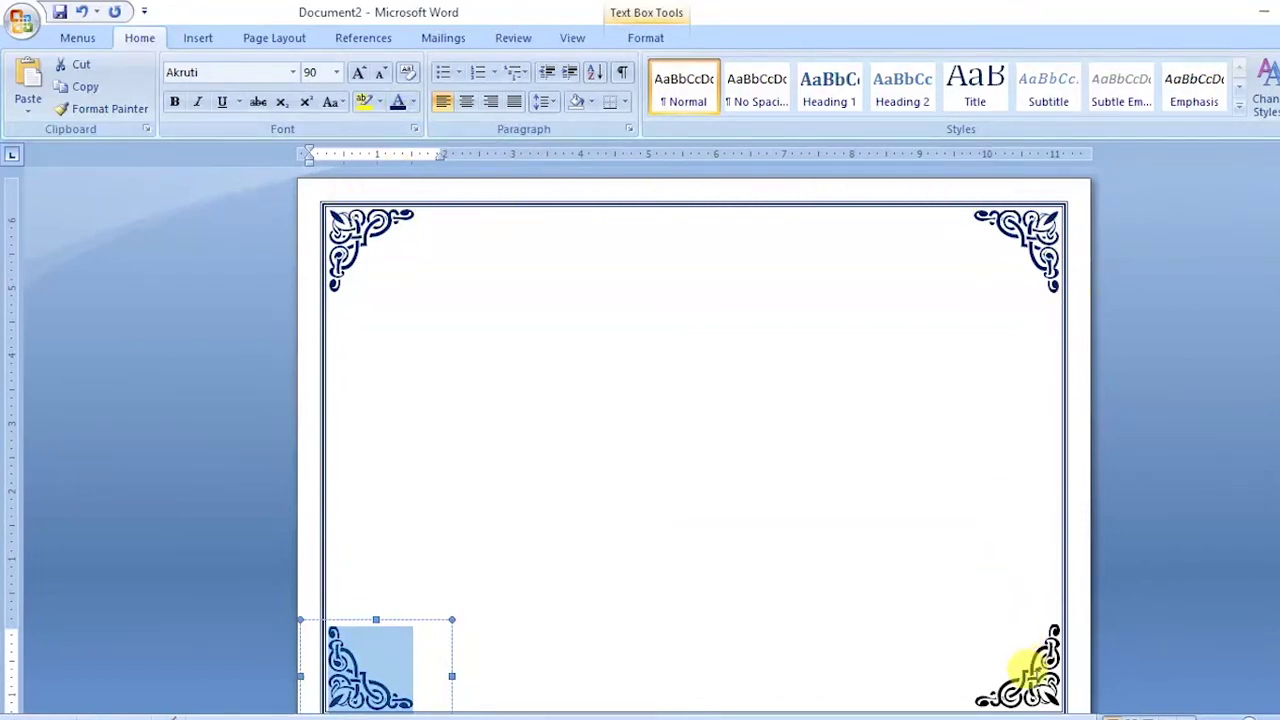
# Step: Colour the bottom-right ornament dark blue from the font colour palette
pyautogui.click(1015, 665)
pyautogui.moveTo(1058, 668); pyautogui.dragTo(994, 672)
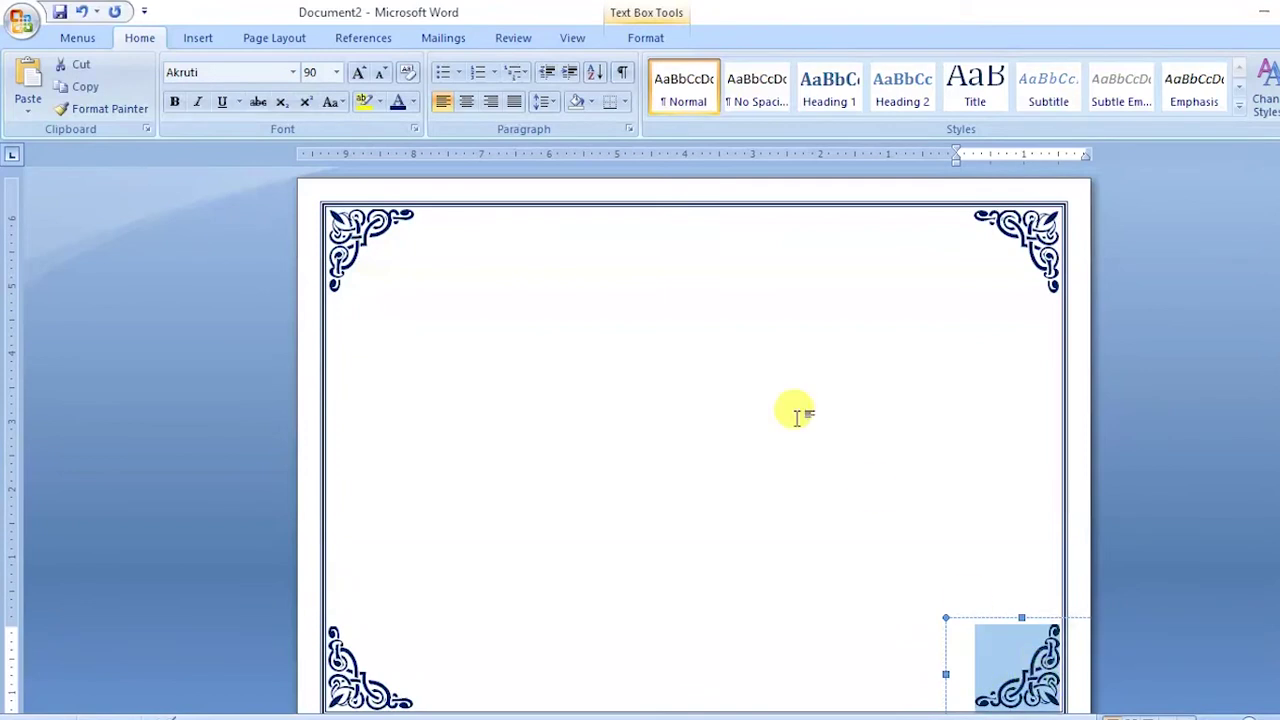
pyautogui.click(413, 102)
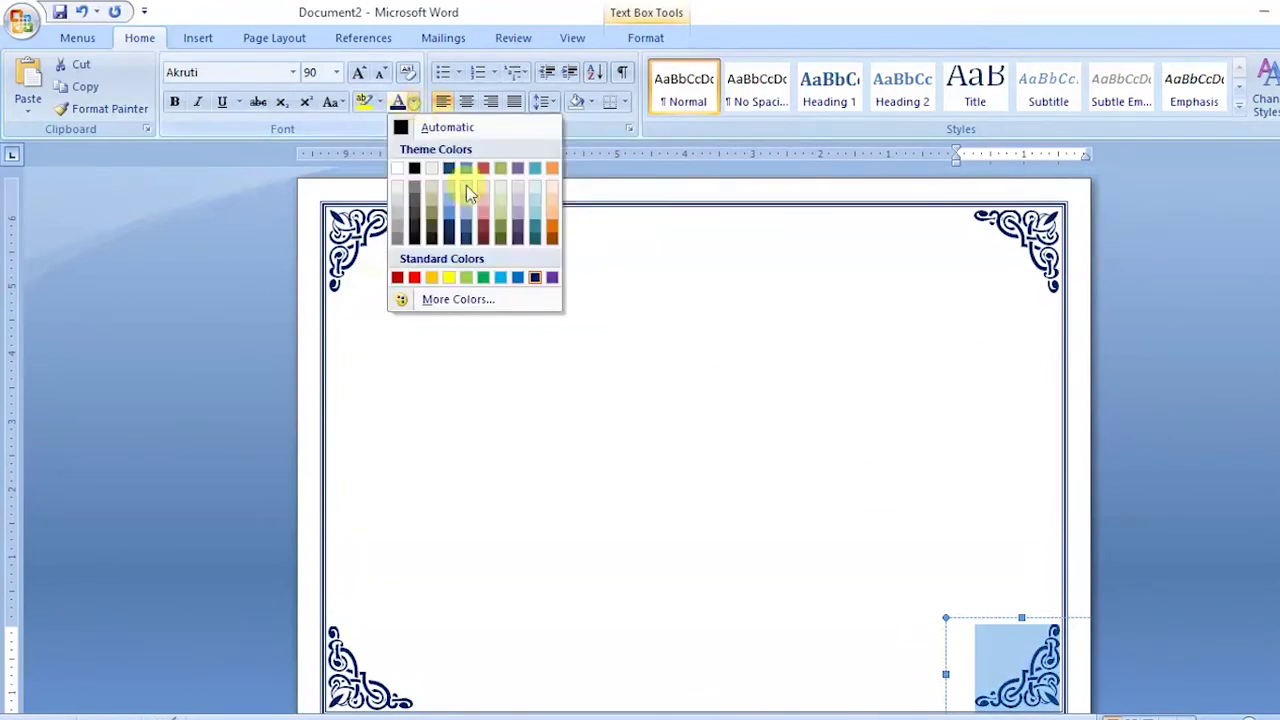
pyautogui.click(537, 287)
pyautogui.click(534, 388)
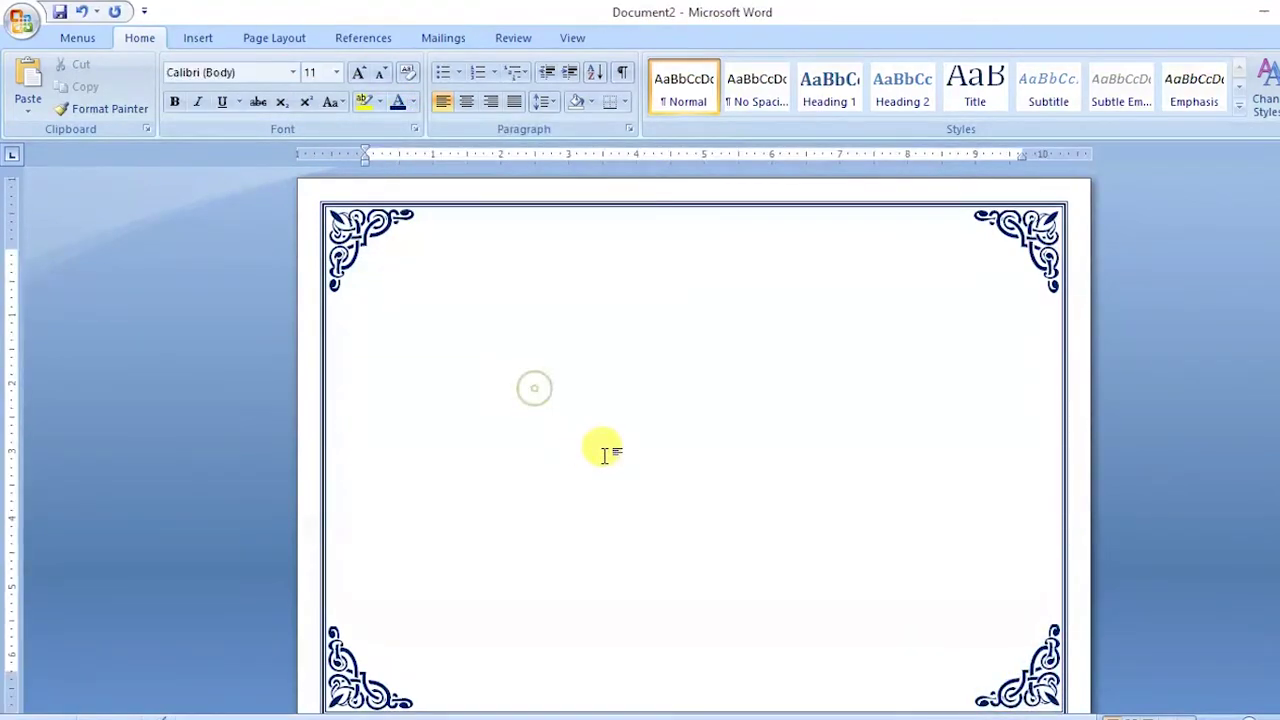
pyautogui.scroll(-1, 627, 467)
pyautogui.scroll(1, 621, 462)
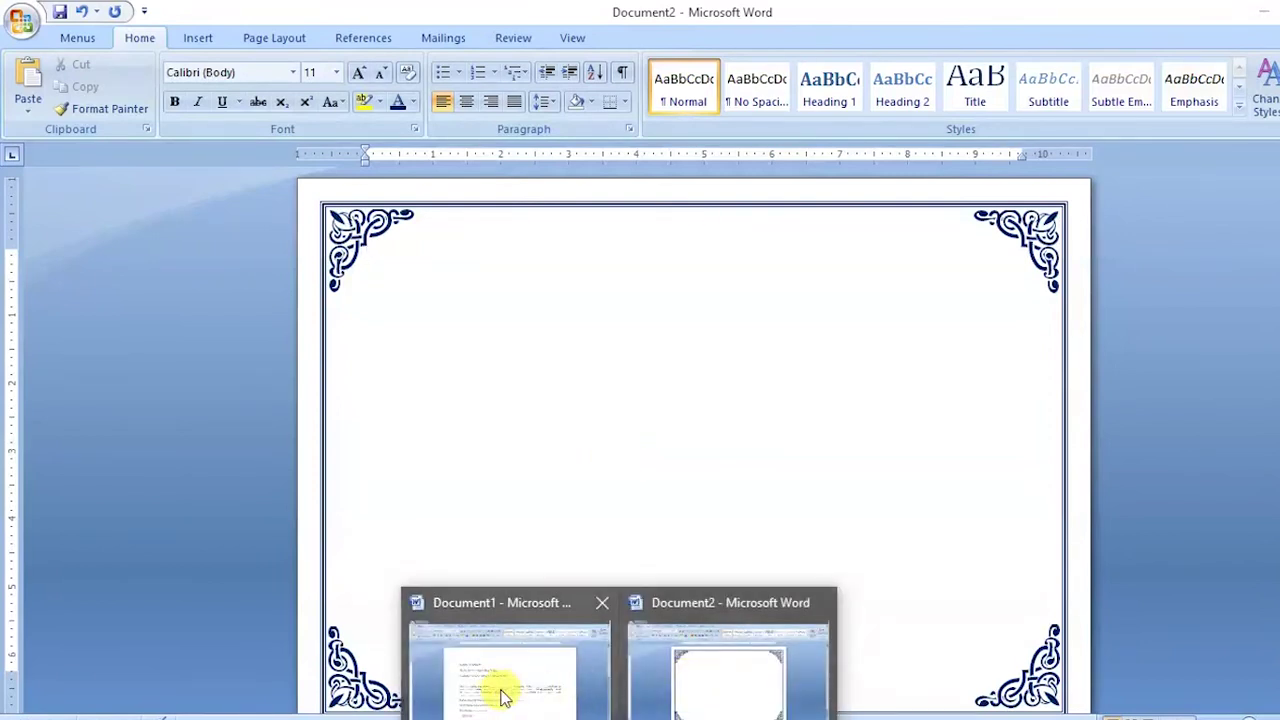
# Step: Look over Document1's certificate wording, then return to the bordered certificate page
pyautogui.click(496, 690)
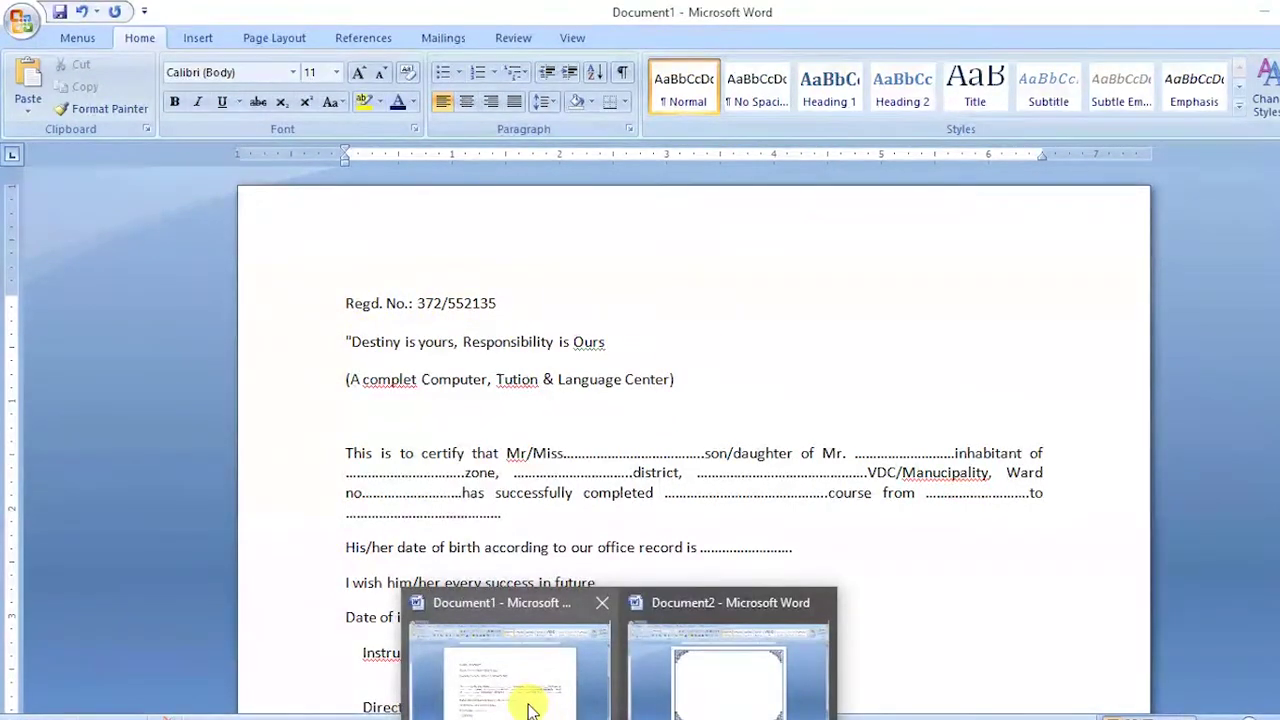
pyautogui.click(528, 703)
pyautogui.click(531, 453)
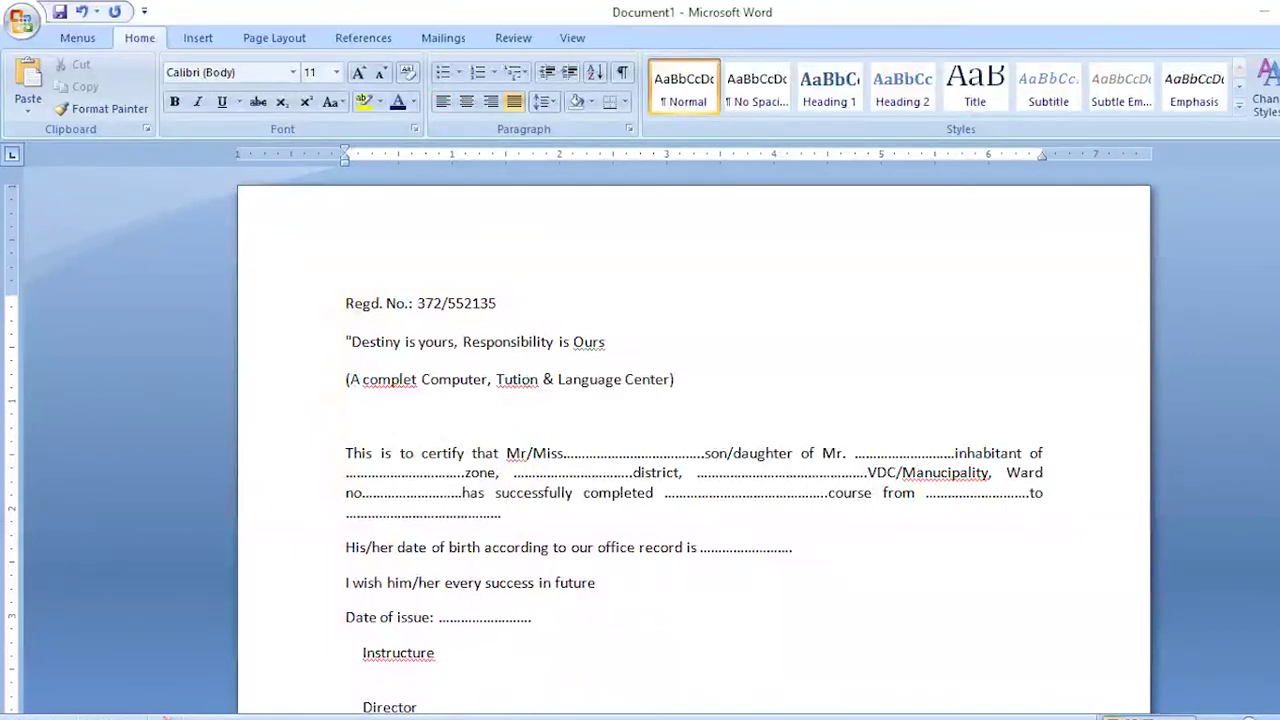
pyautogui.click(683, 680)
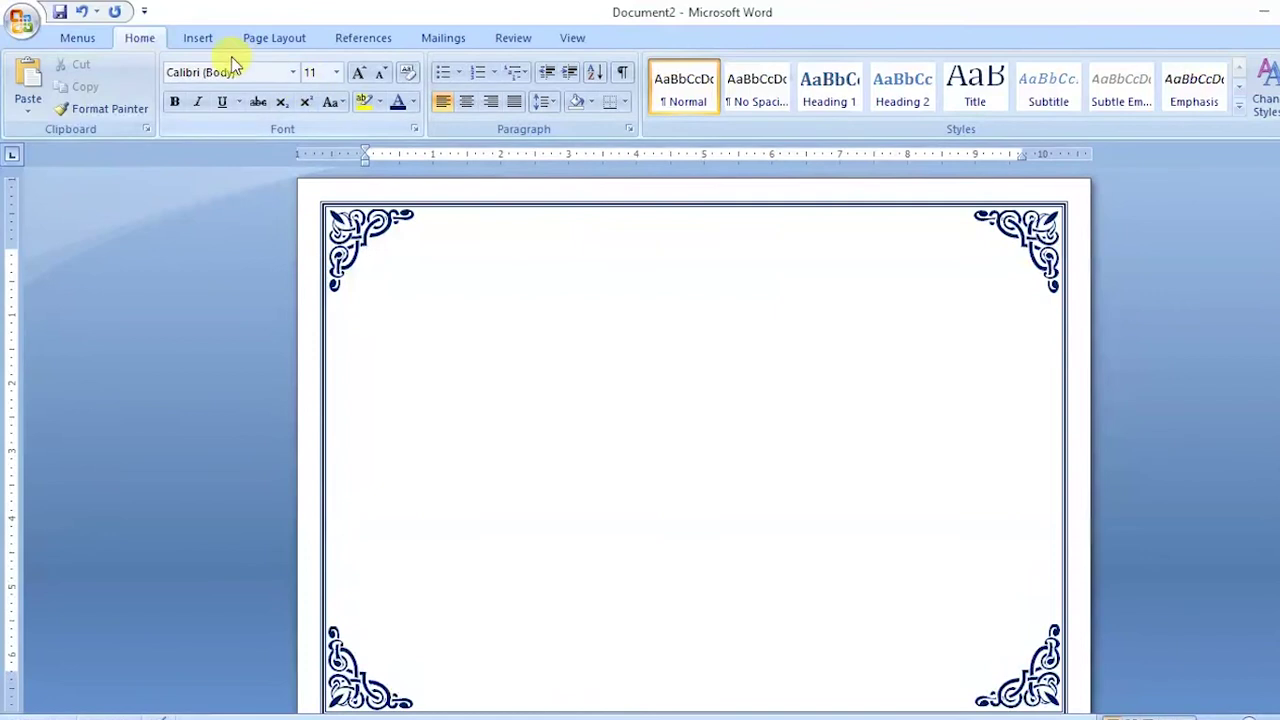
# Step: Draw a wide text box across the top of the certificate, then switch to Document1
pyautogui.click(198, 40)
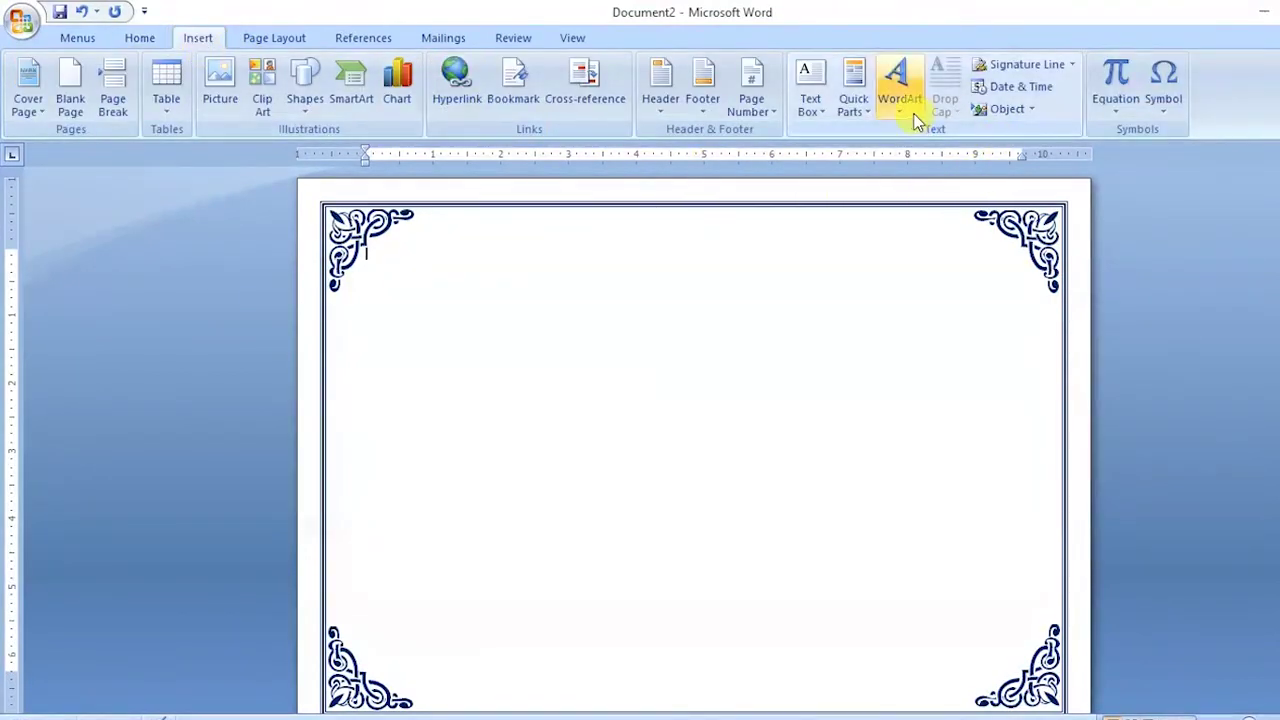
pyautogui.click(810, 110)
pyautogui.click(862, 608)
pyautogui.moveTo(499, 217); pyautogui.dragTo(881, 255)
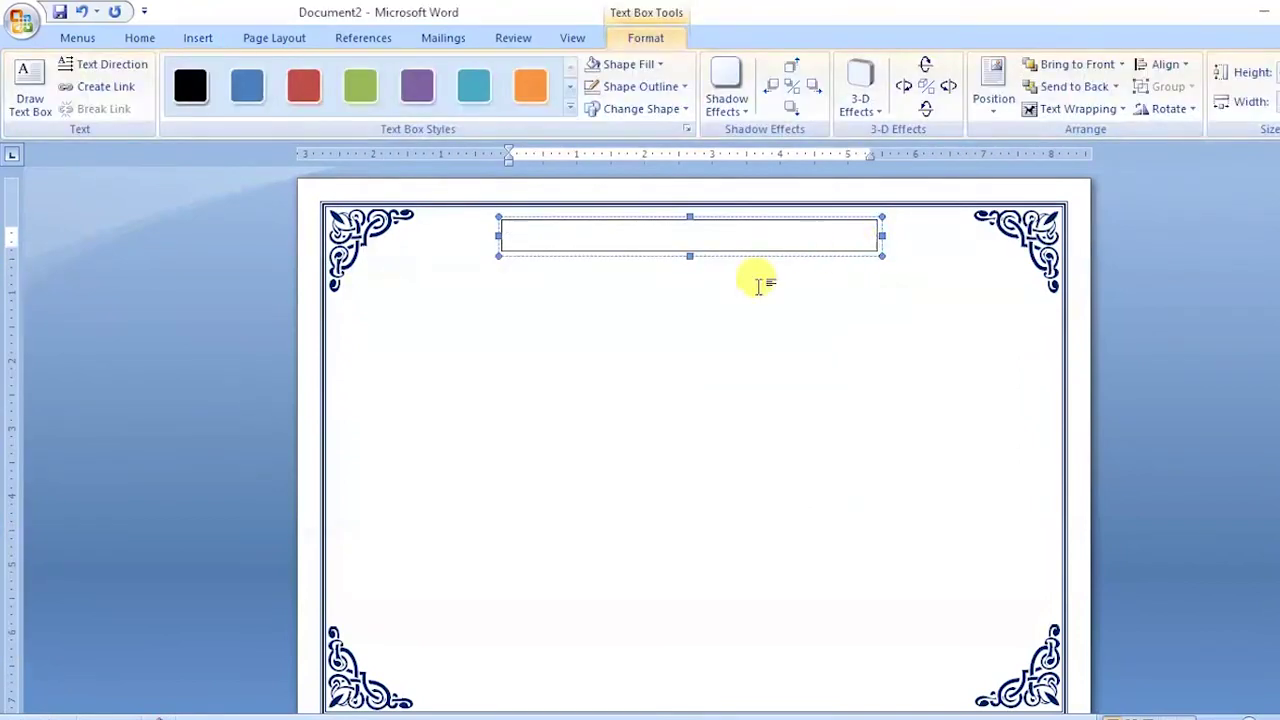
pyautogui.click(619, 715)
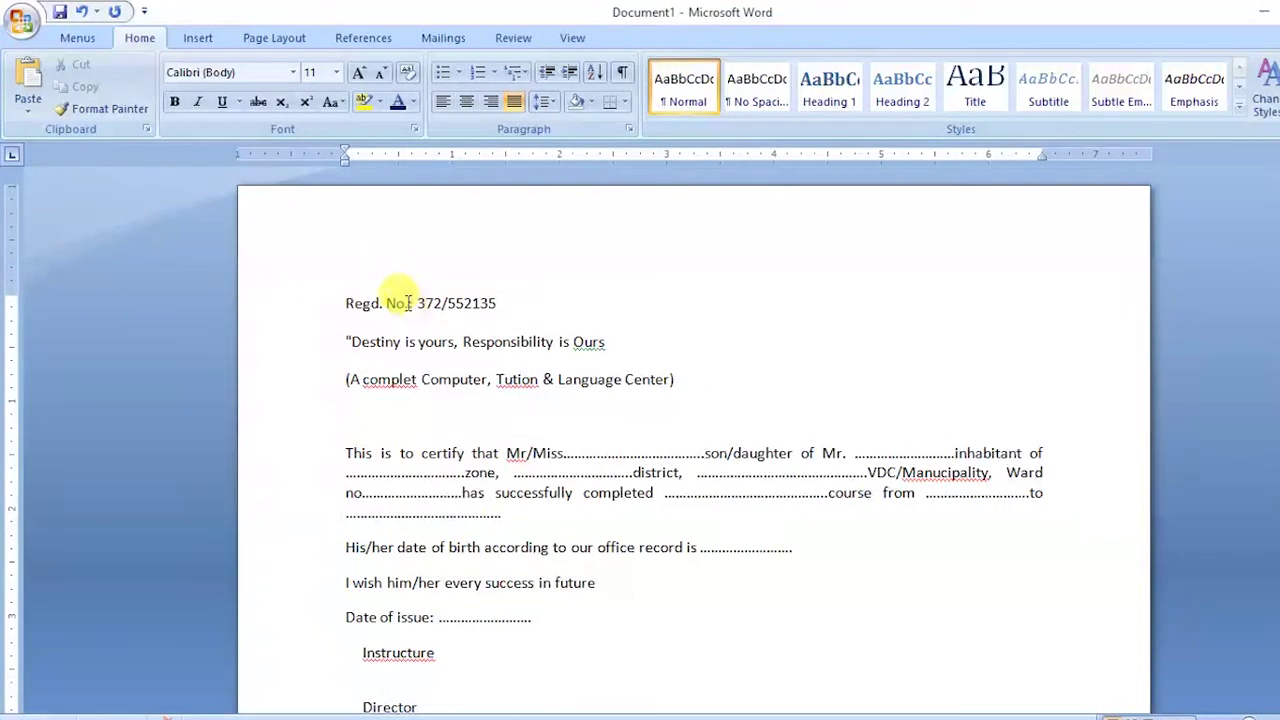
# Step: Move the line 'Destiny is yours, Responsibility is Ours' from Document1 into the new text box
pyautogui.moveTo(345, 330); pyautogui.dragTo(428, 357)
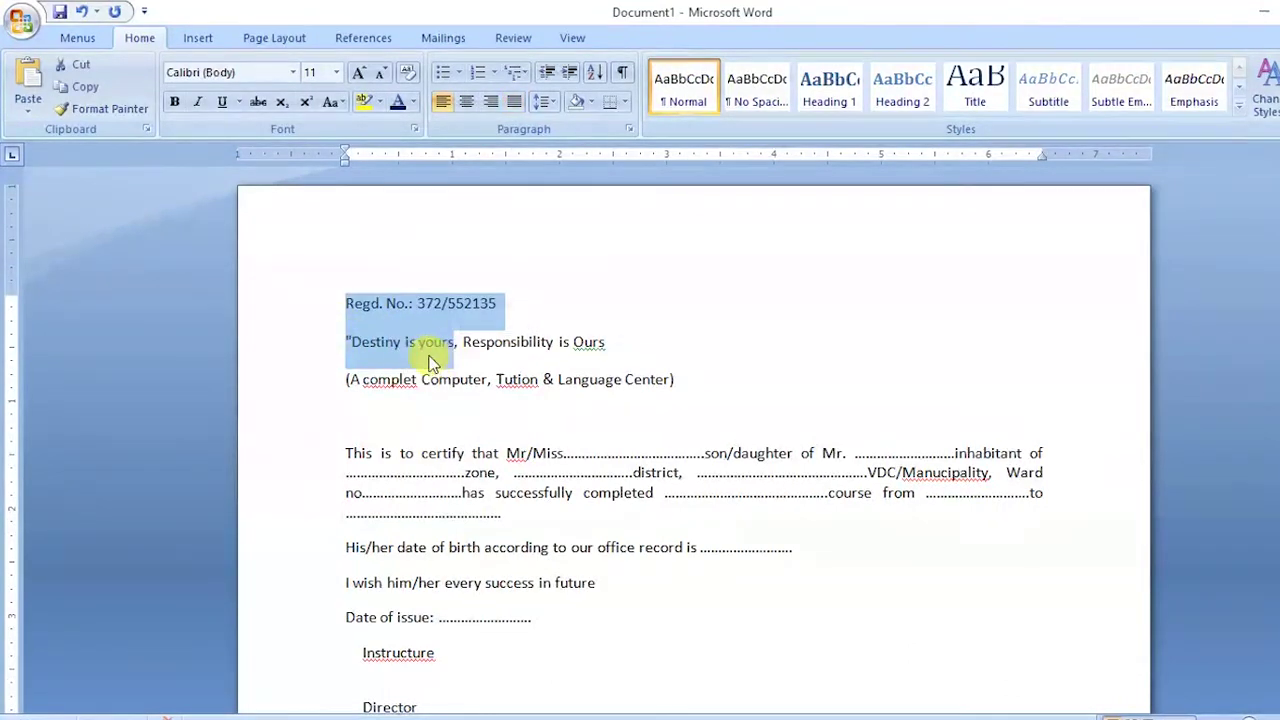
pyautogui.click(428, 343)
pyautogui.moveTo(343, 341); pyautogui.dragTo(605, 343)
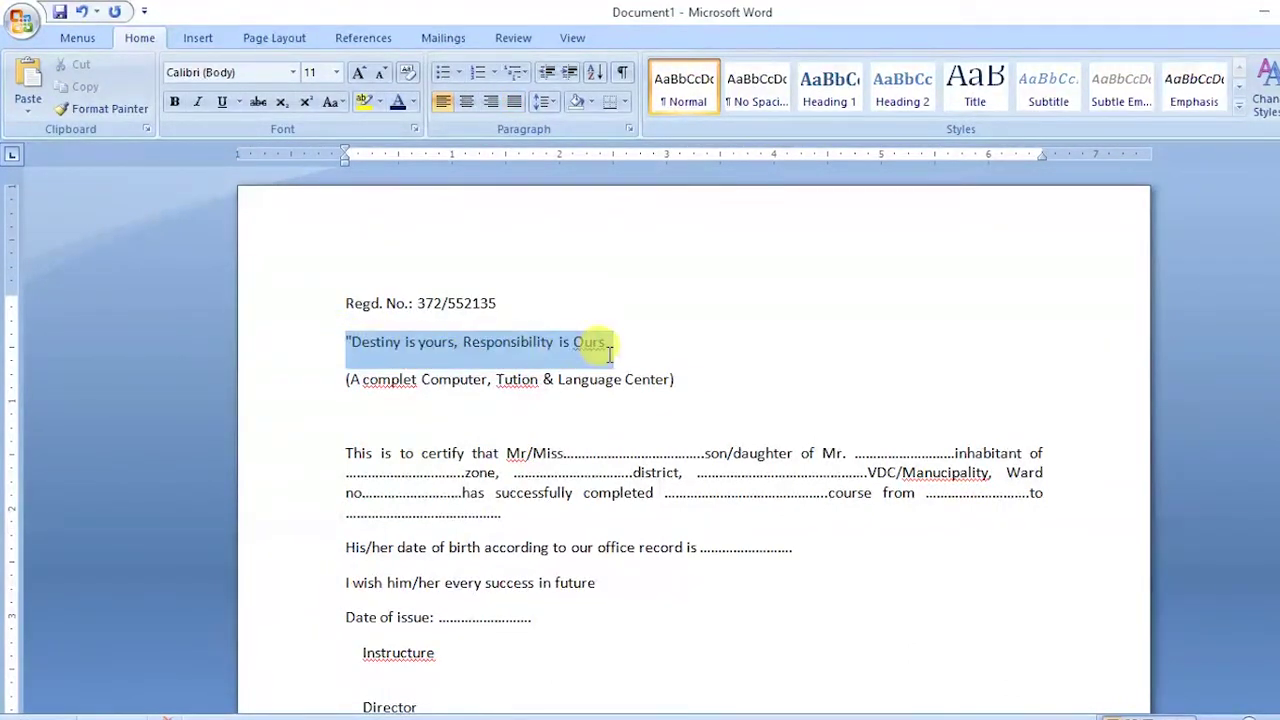
pyautogui.rightClick(565, 343)
pyautogui.click(608, 351)
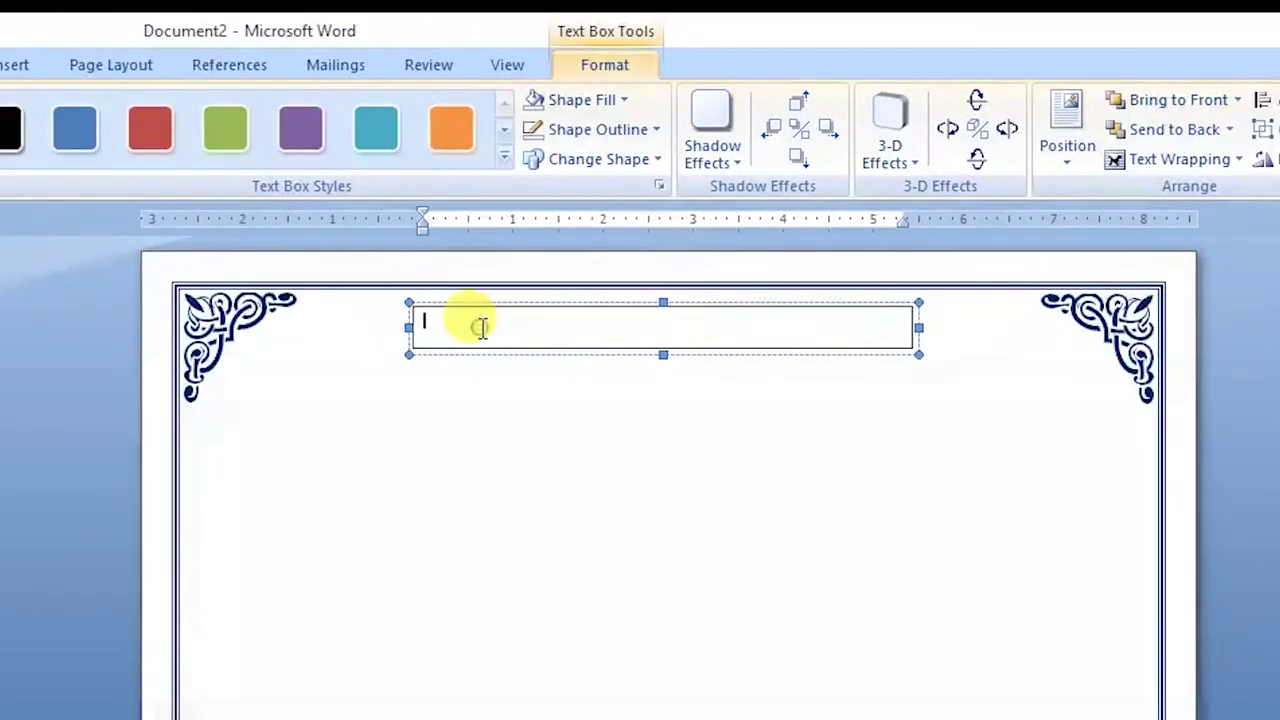
pyautogui.rightClick(482, 326)
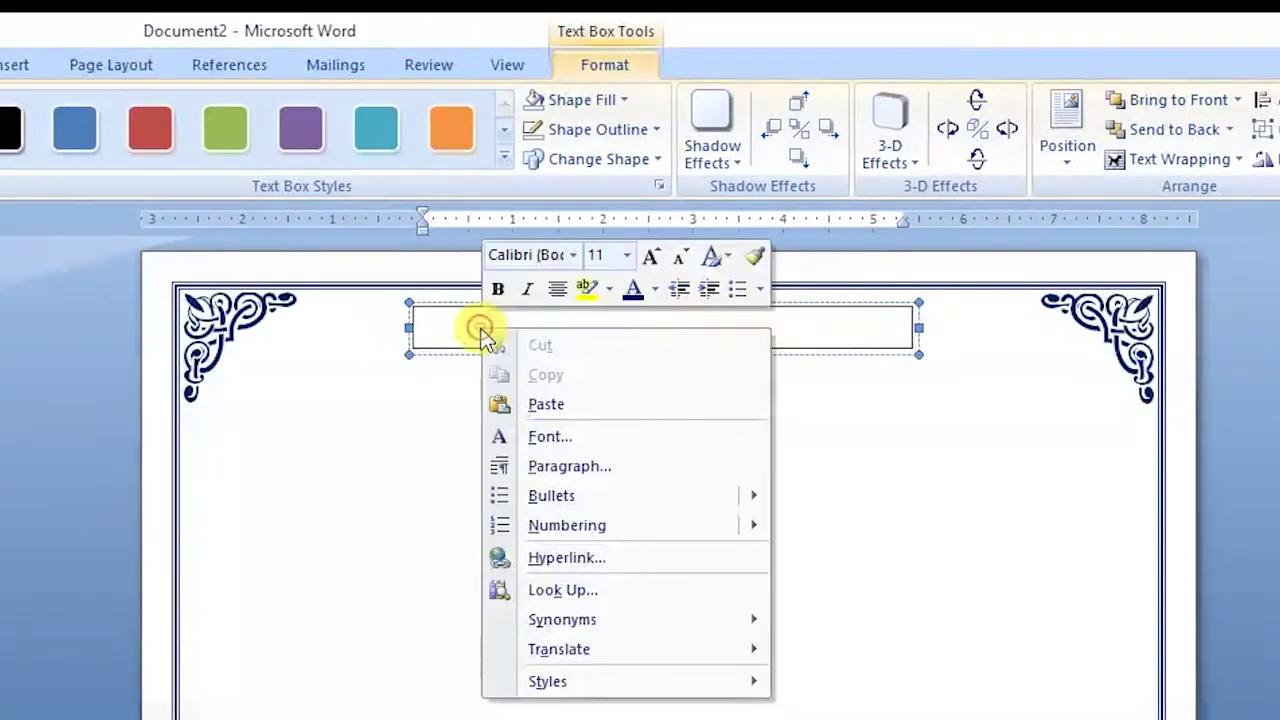
pyautogui.click(537, 396)
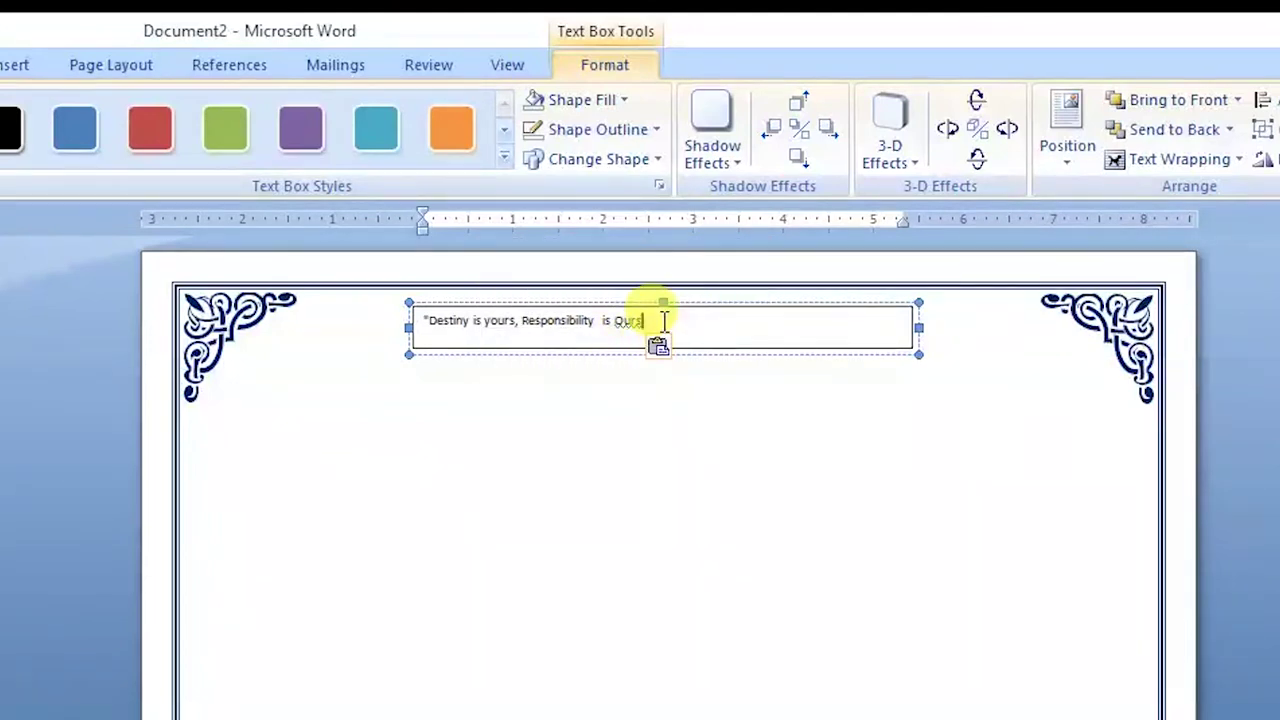
# Step: Make the quote 16 pt, bold and red
pyautogui.moveTo(650, 320); pyautogui.dragTo(412, 312)
pyautogui.scroll(7, 40, 110)
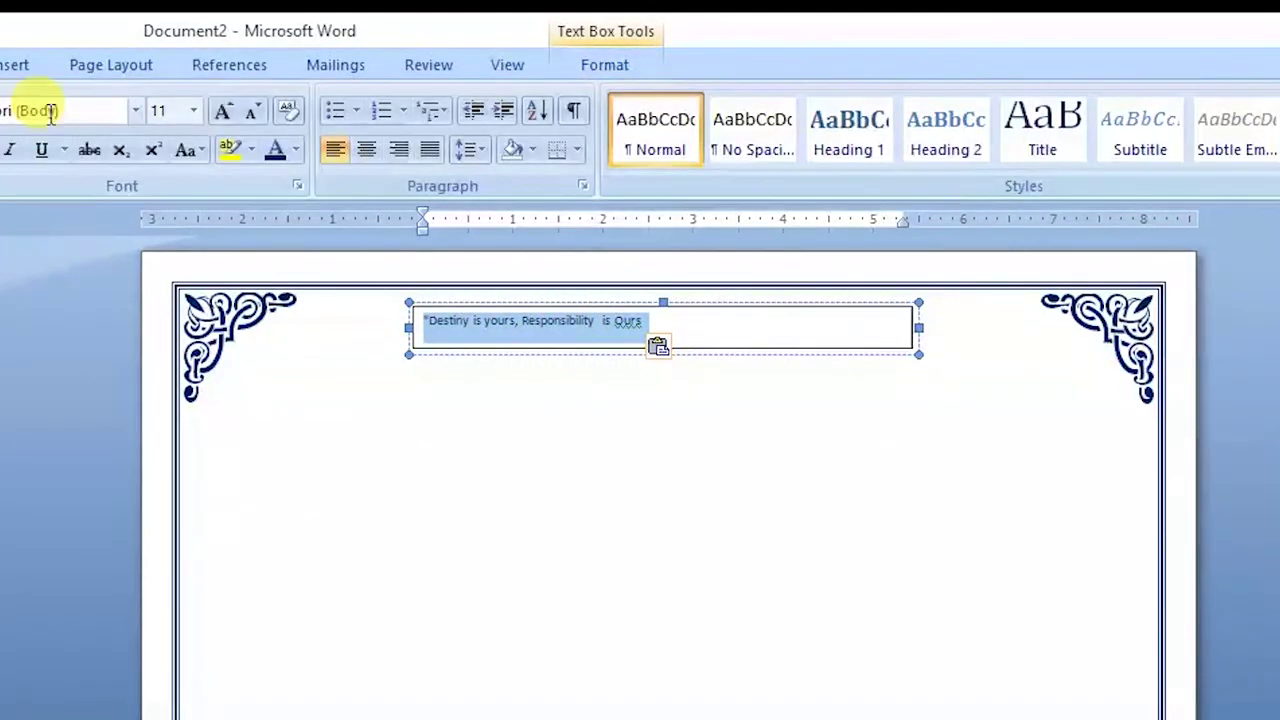
pyautogui.click(226, 111)
pyautogui.click(226, 111)
pyautogui.click(226, 111)
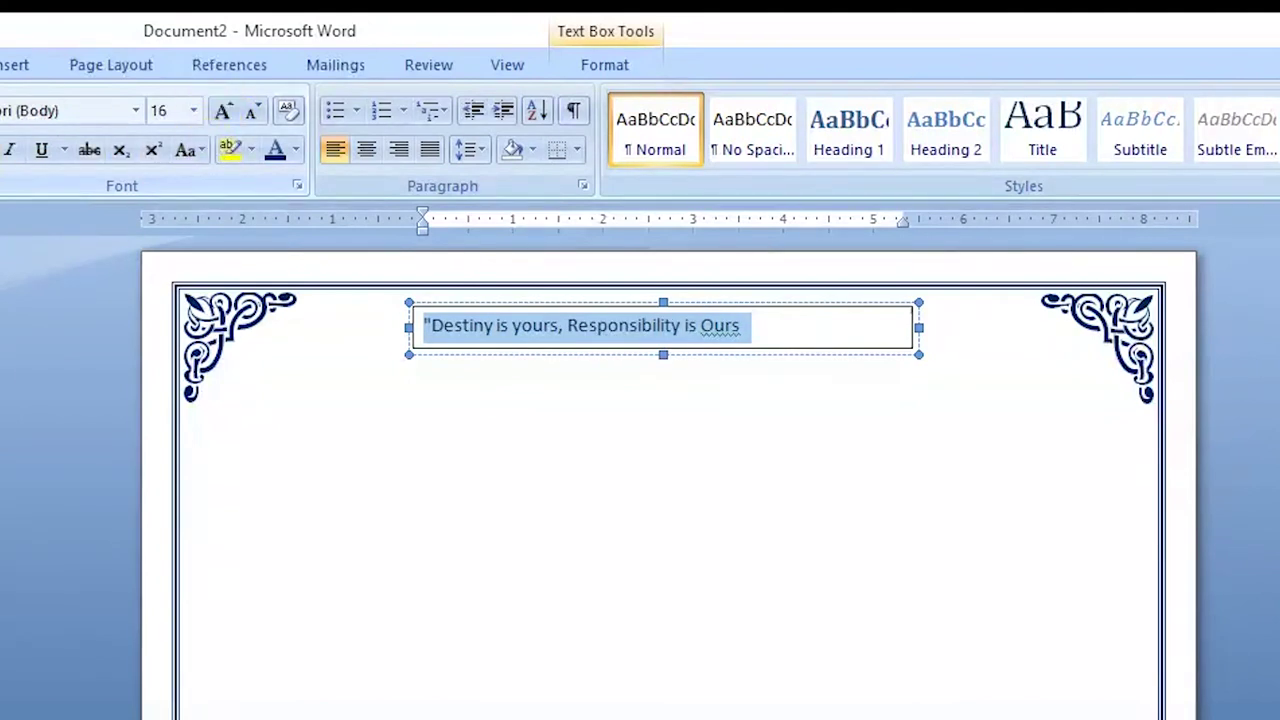
pyautogui.hotkey('ctrl', 'b')
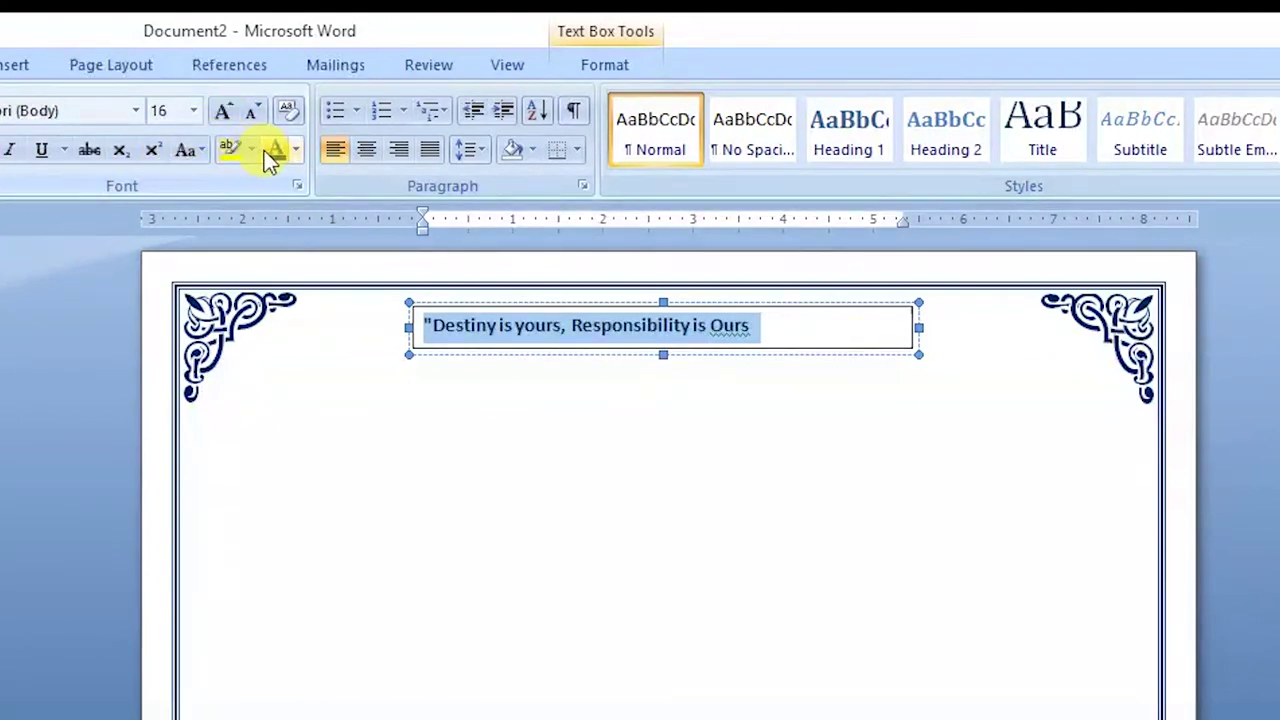
pyautogui.click(297, 152)
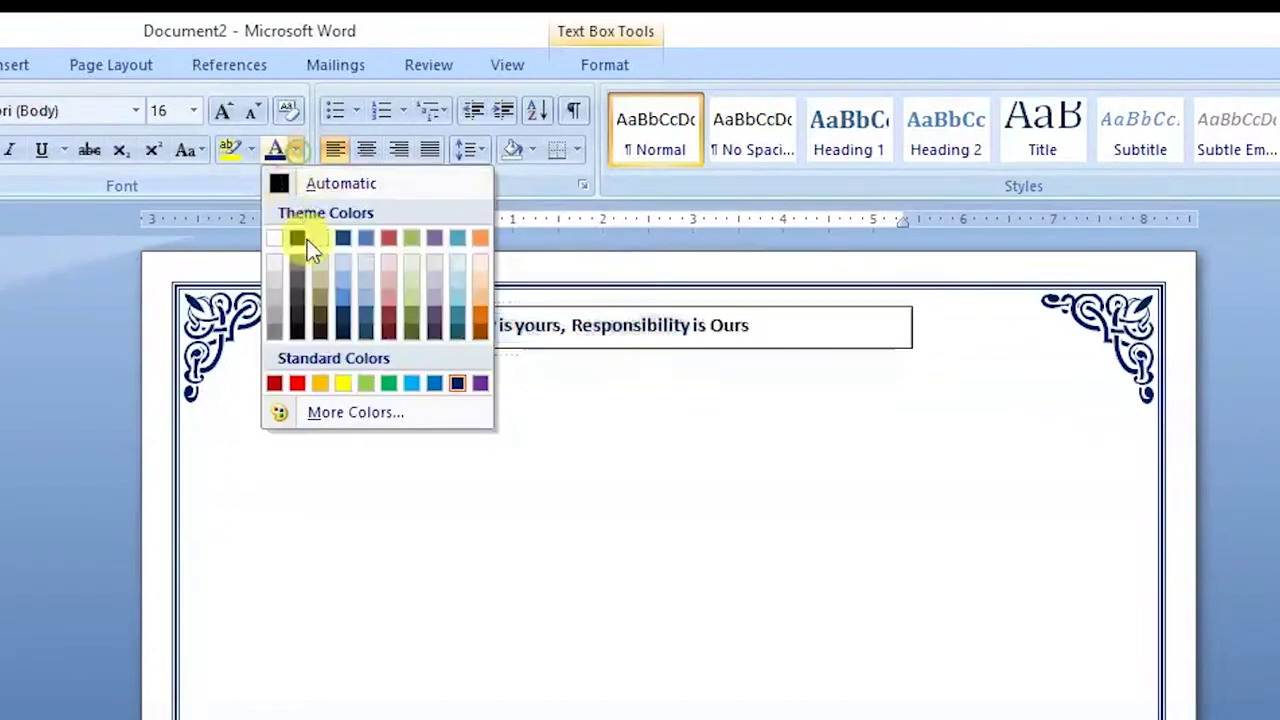
pyautogui.click(276, 384)
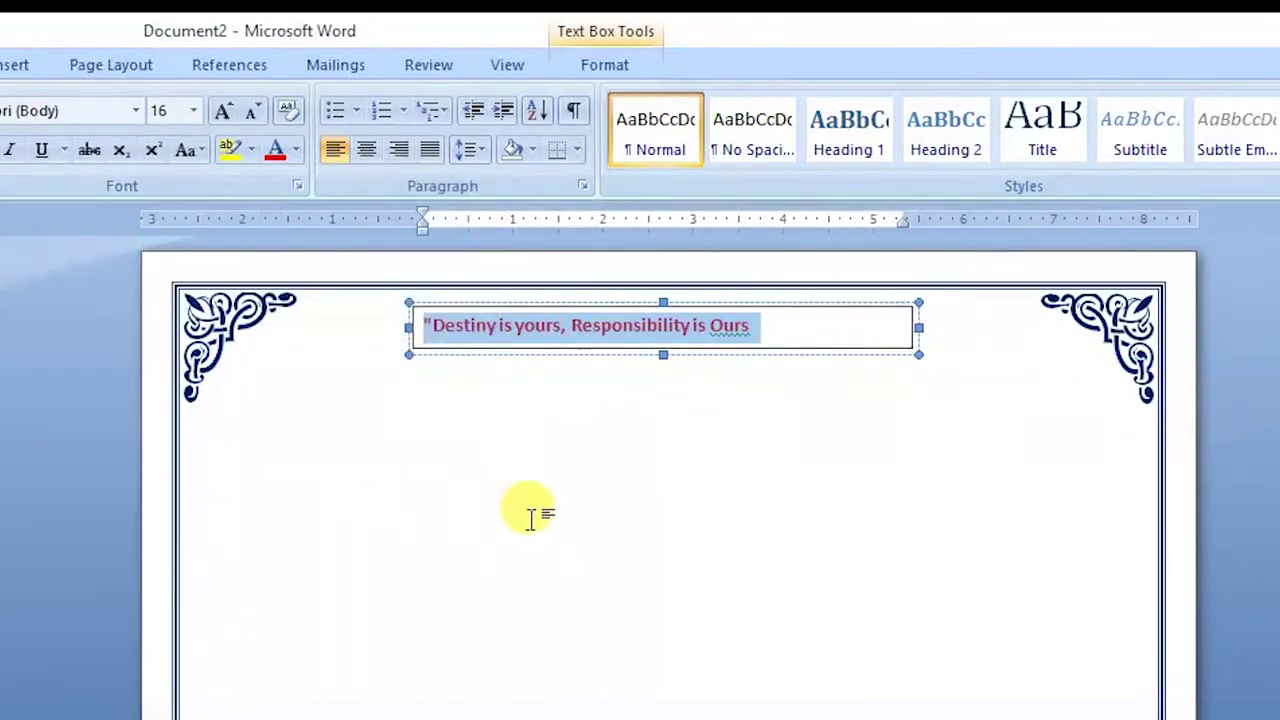
pyautogui.click(534, 514)
# Step: Narrow the quote box to fit its text and centre it at the page top
pyautogui.click(899, 327)
pyautogui.moveTo(920, 325); pyautogui.dragTo(785, 318)
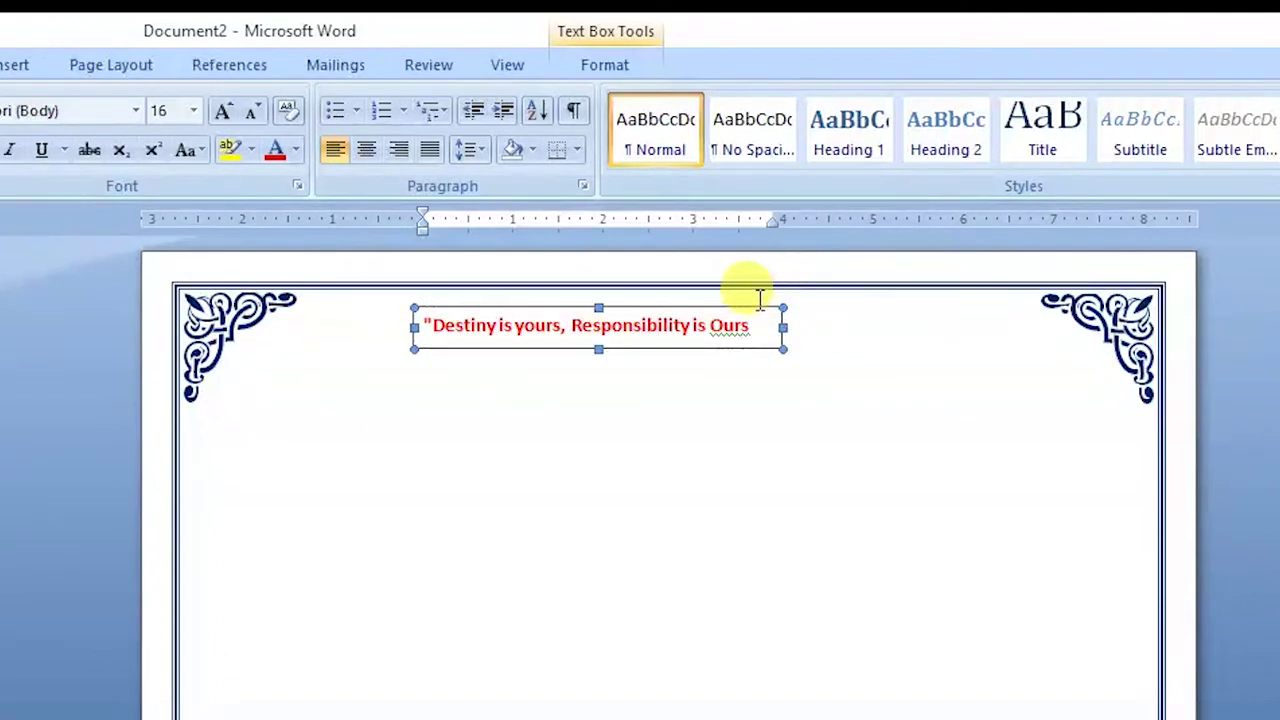
pyautogui.moveTo(745, 308); pyautogui.dragTo(829, 307)
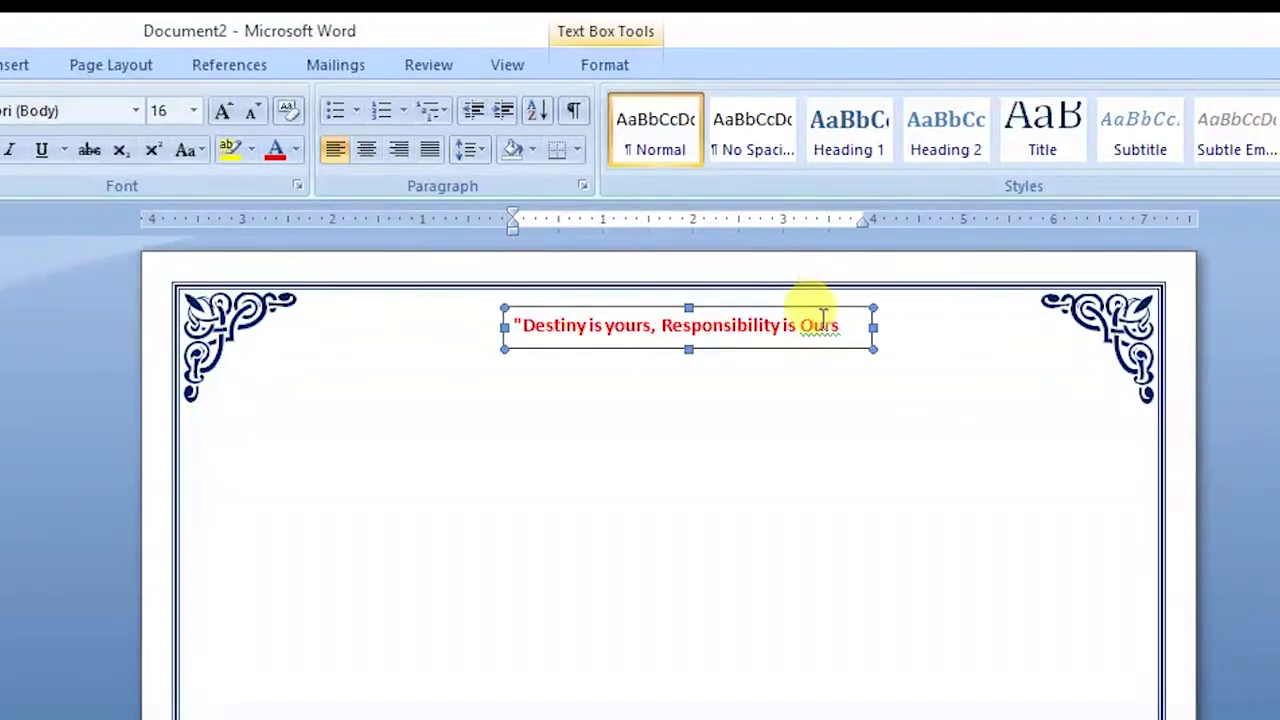
pyautogui.doubleClick(750, 345)
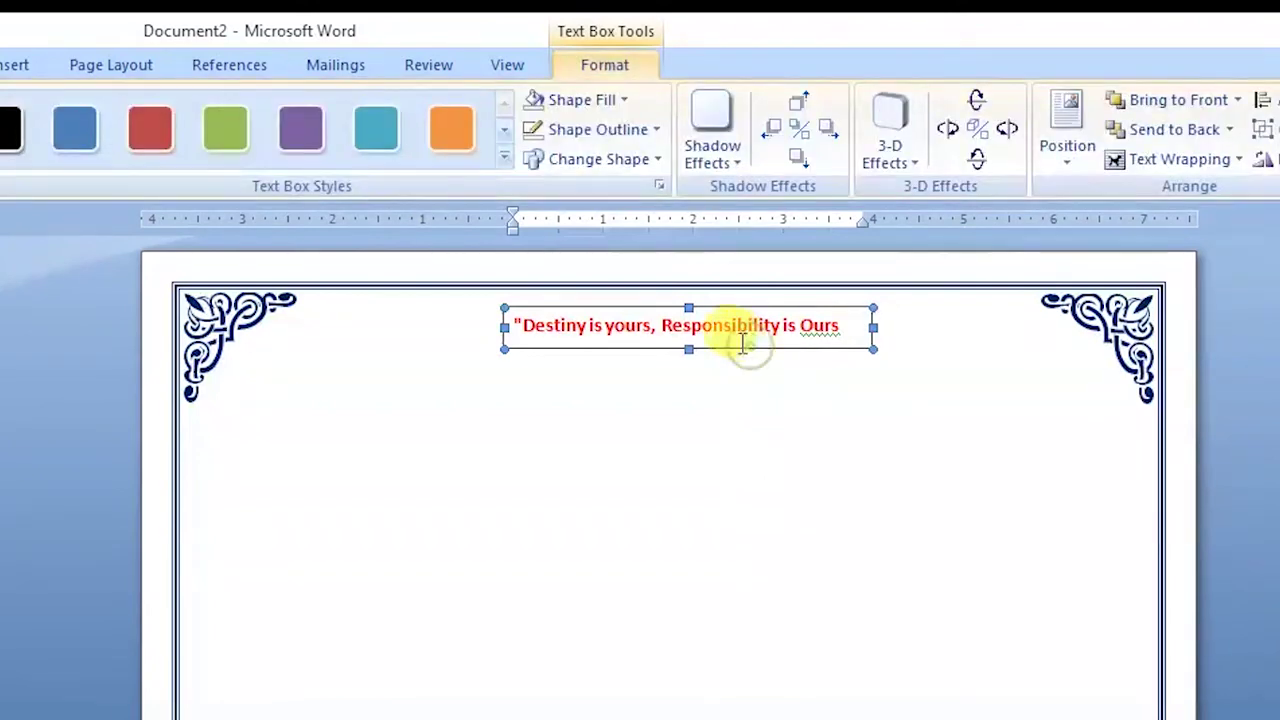
# Step: Give the quote box No Fill and No Outline, then nudge it up beneath the top border
pyautogui.click(600, 103)
pyautogui.click(611, 328)
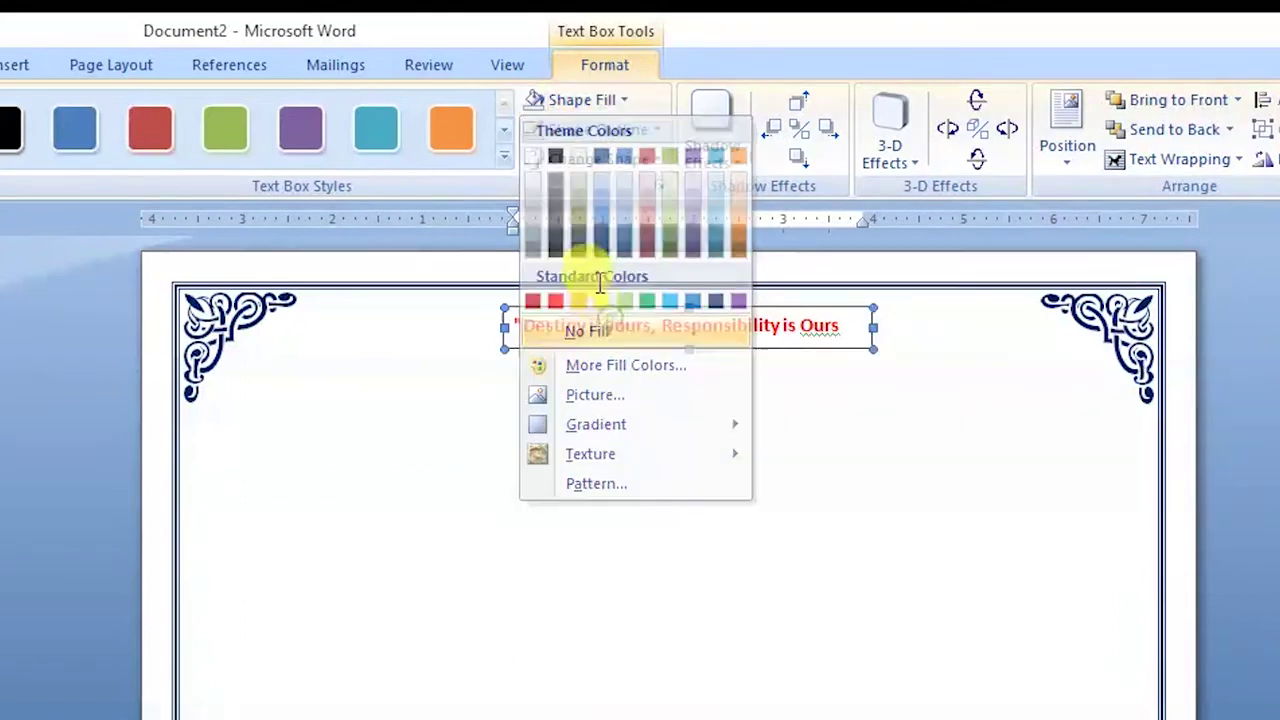
pyautogui.click(587, 126)
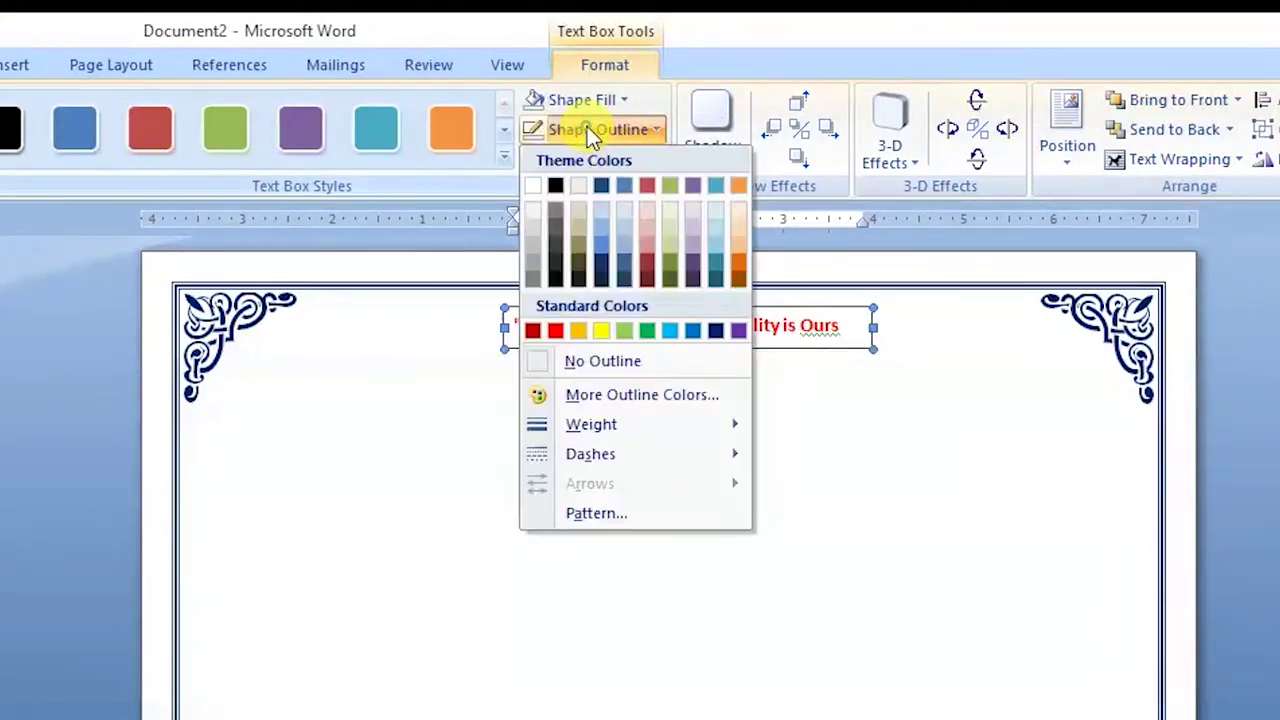
pyautogui.click(584, 358)
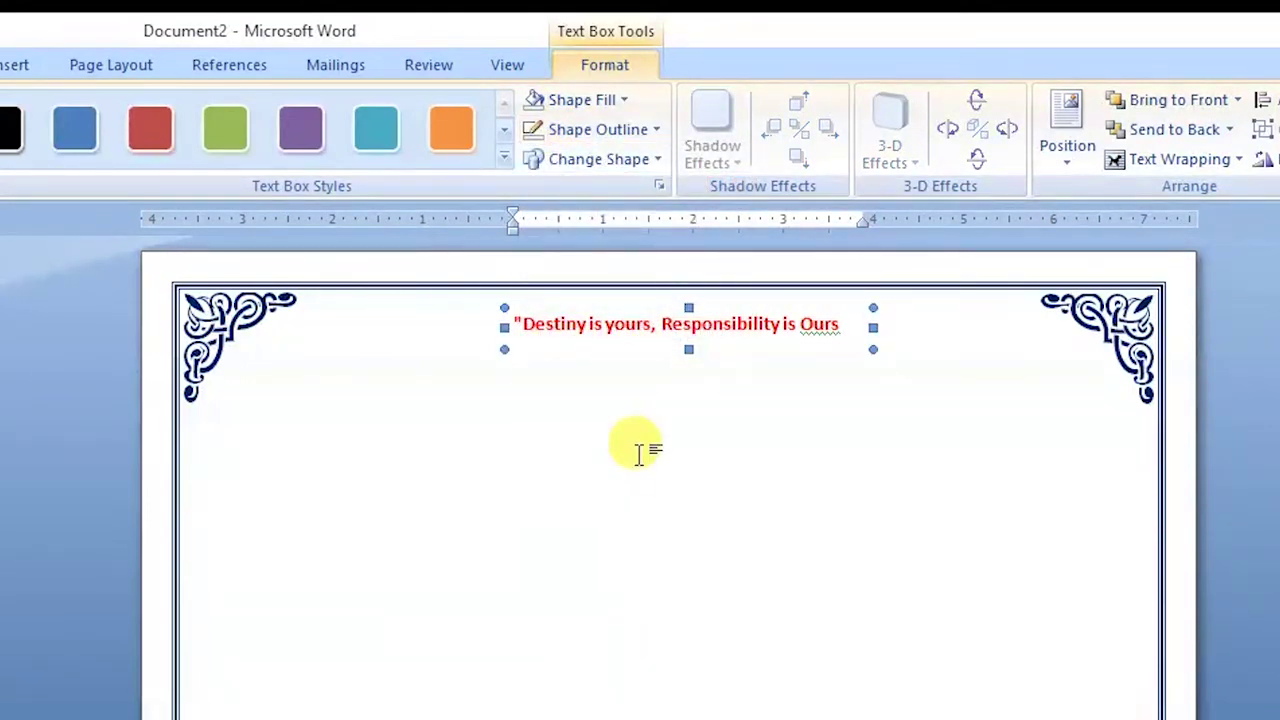
pyautogui.press('alt')
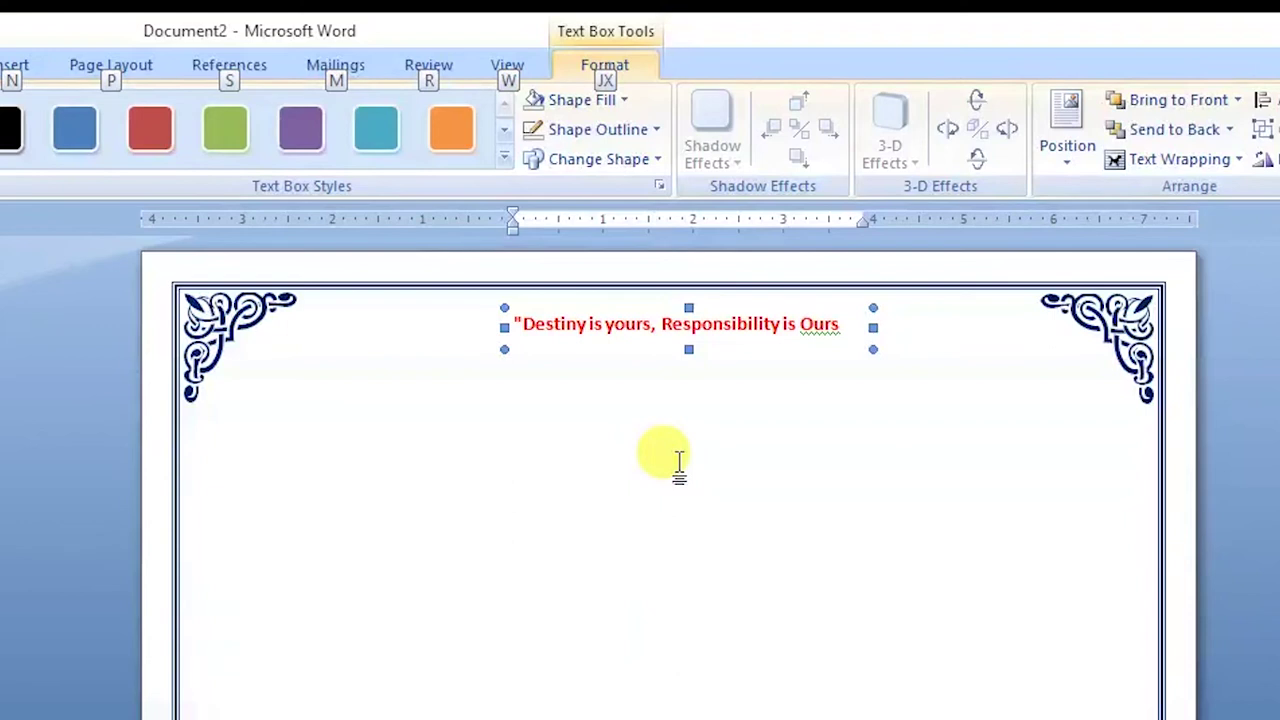
pyautogui.press('Escape')
pyautogui.press('Up')
pyautogui.press('Up')
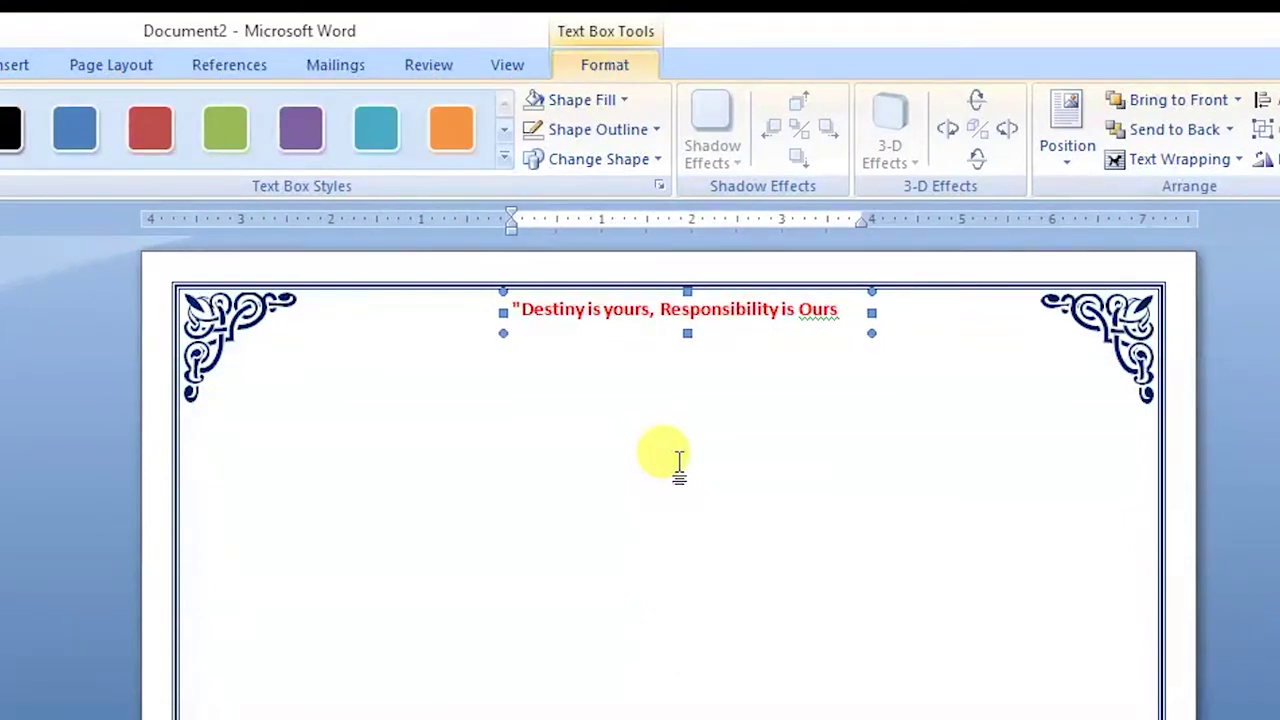
pyautogui.click(679, 460)
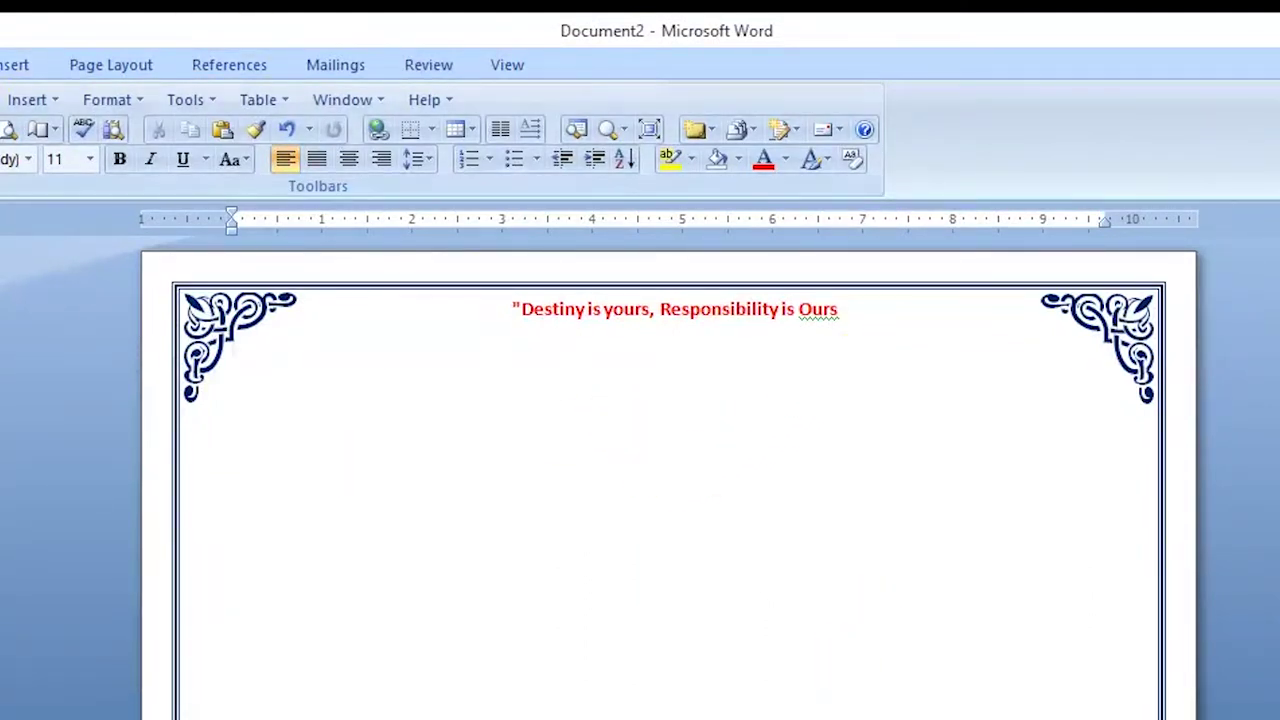
# Step: Add a comma to the quote, then Ctrl-drag a copy of its box below and select the copy's text
pyautogui.click(20, 68)
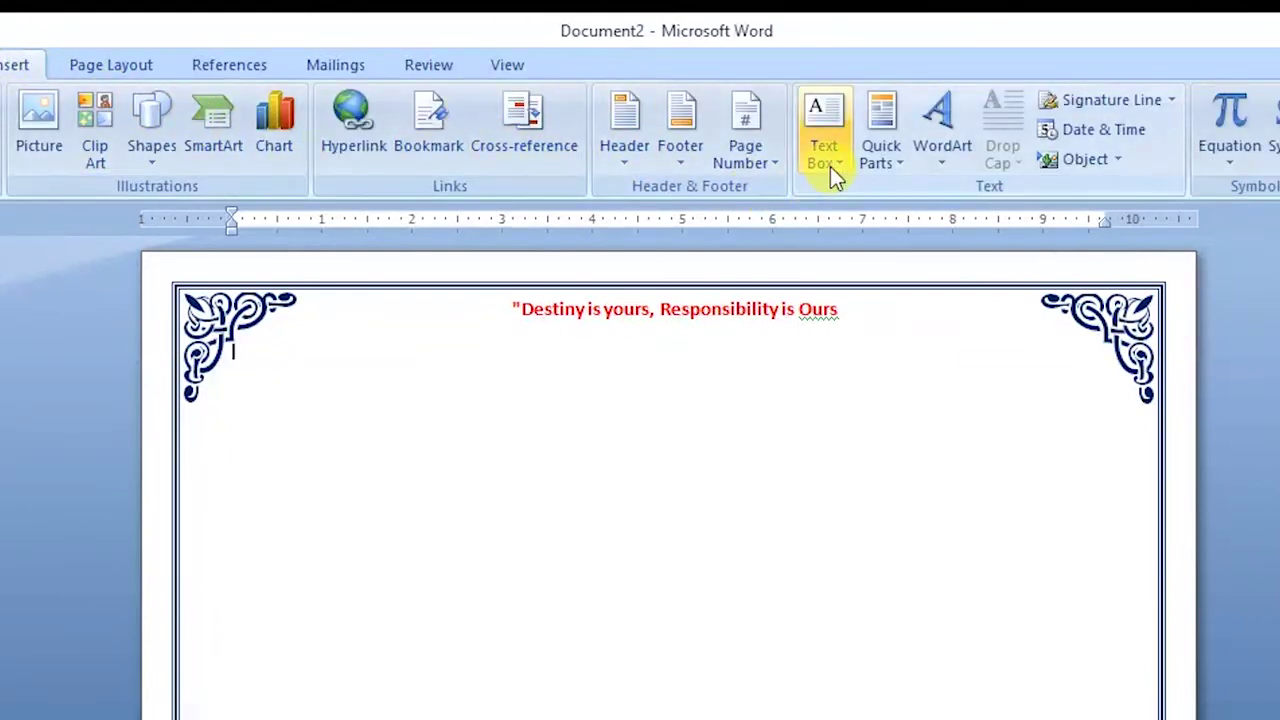
pyautogui.click(650, 305)
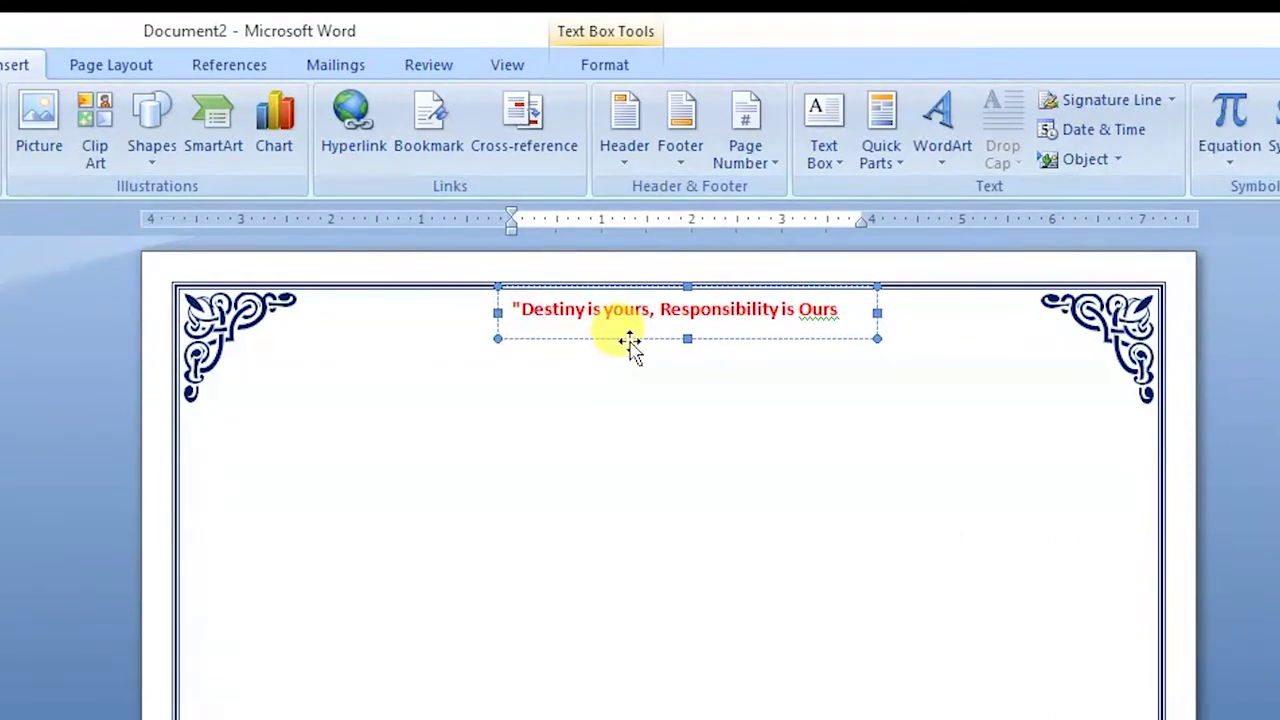
pyautogui.write(',')
pyautogui.click(624, 340)
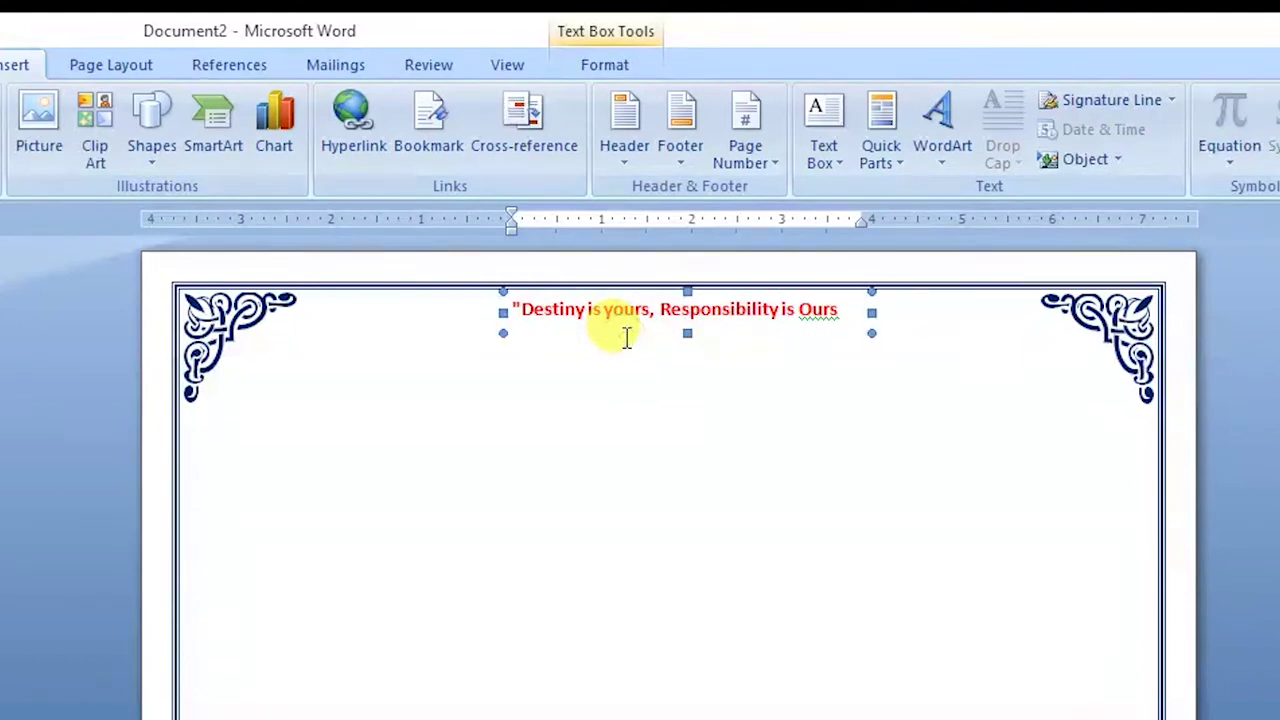
pyautogui.click(630, 343)
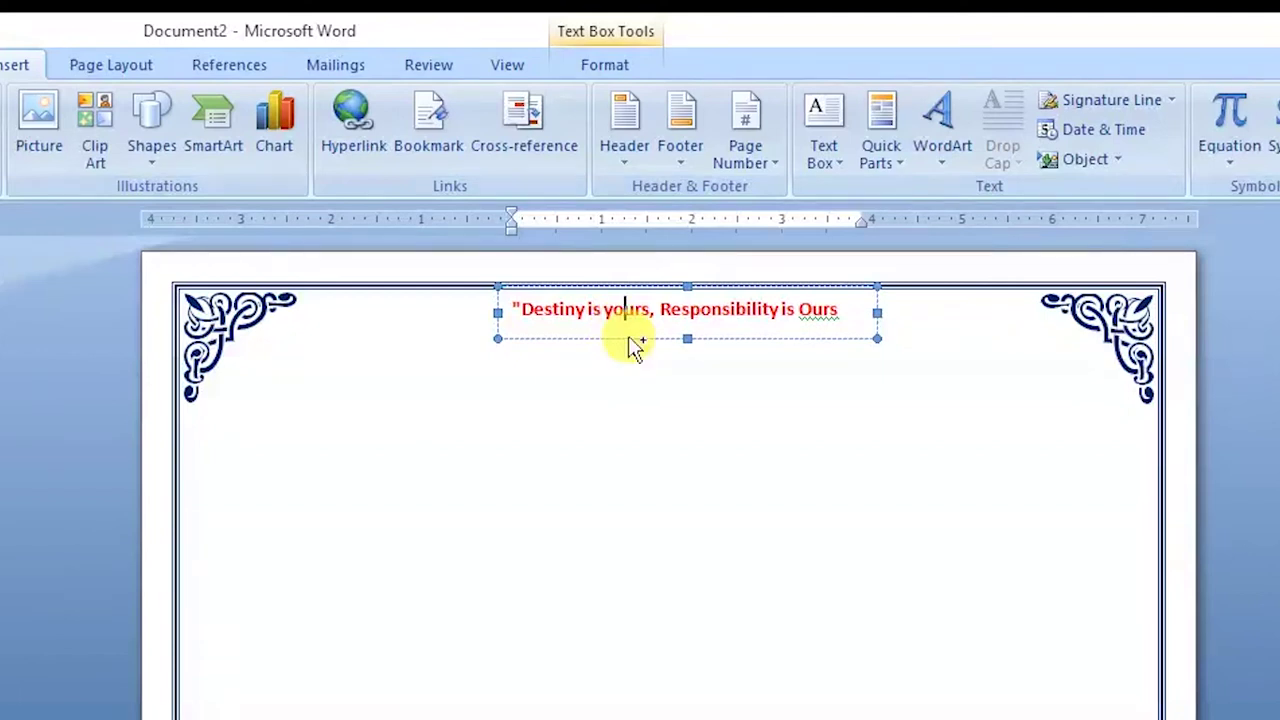
pyautogui.moveTo(636, 346); pyautogui.dragTo(725, 416)
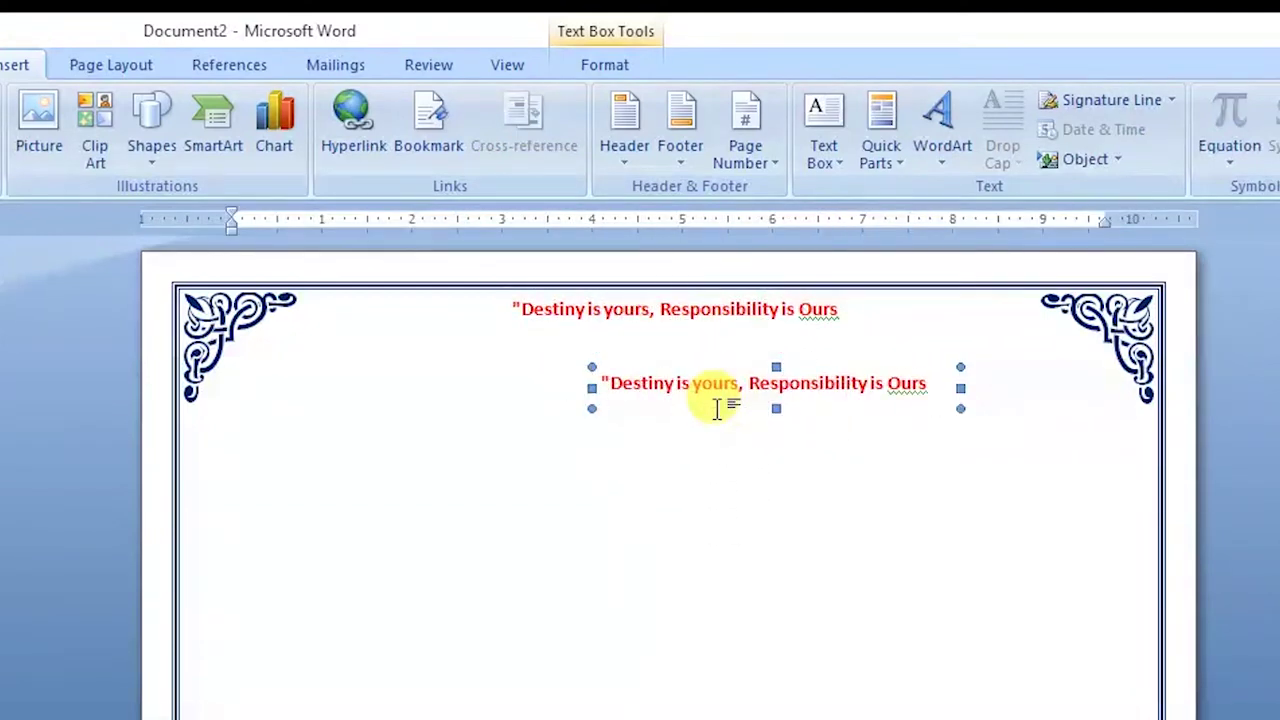
pyautogui.click(712, 386)
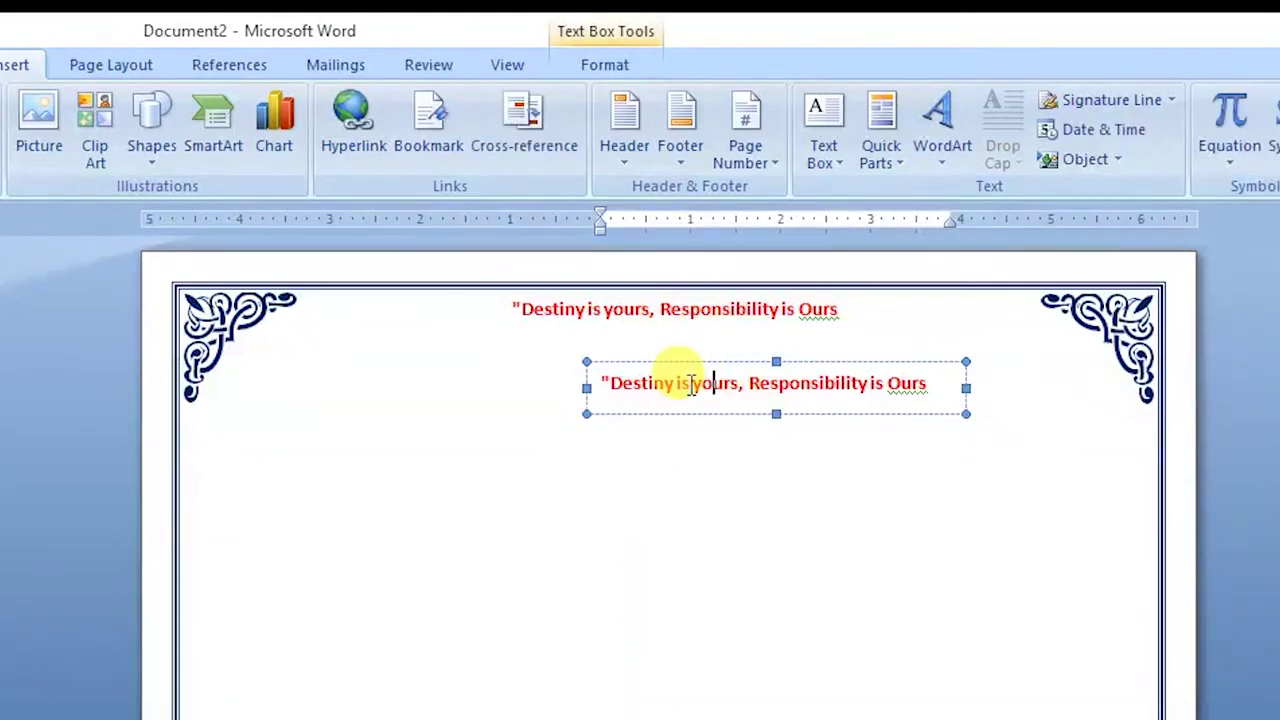
pyautogui.moveTo(602, 383); pyautogui.dragTo(955, 386)
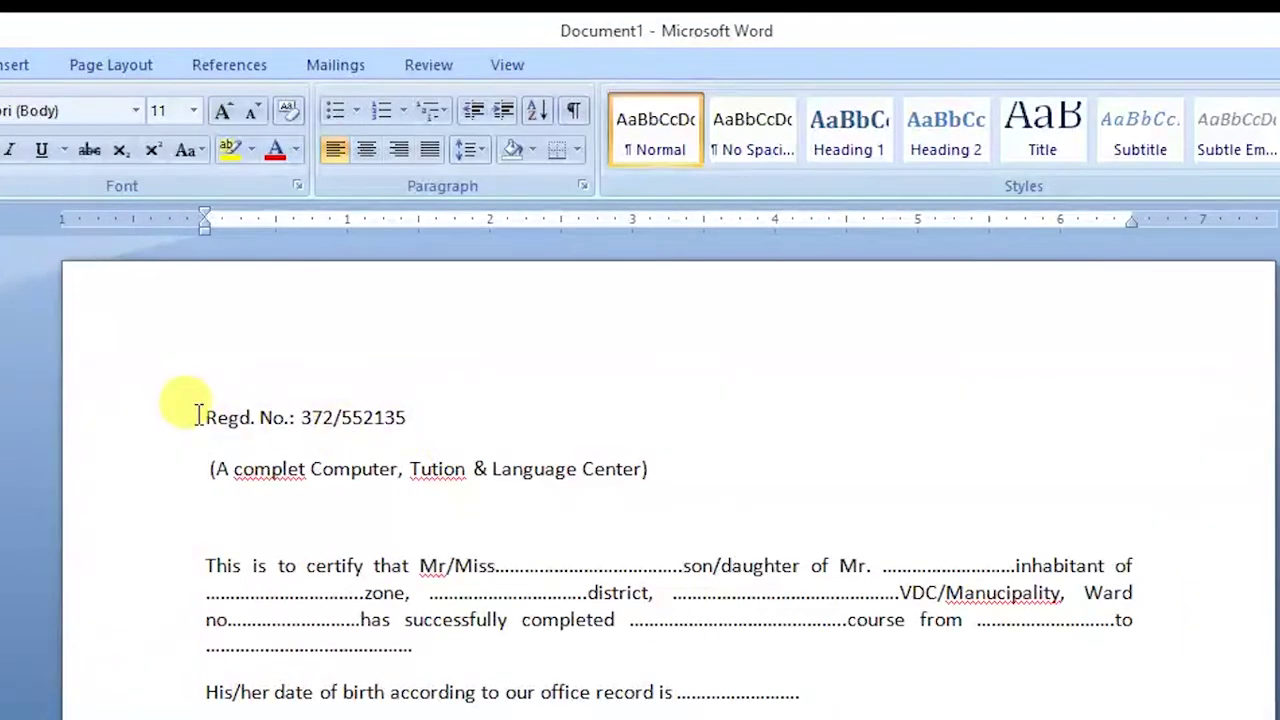
# Step: Cut the Regd. No. line from Document1 and paste it over the copied box's text
pyautogui.moveTo(200, 417); pyautogui.dragTo(398, 423)
pyautogui.rightClick(393, 417)
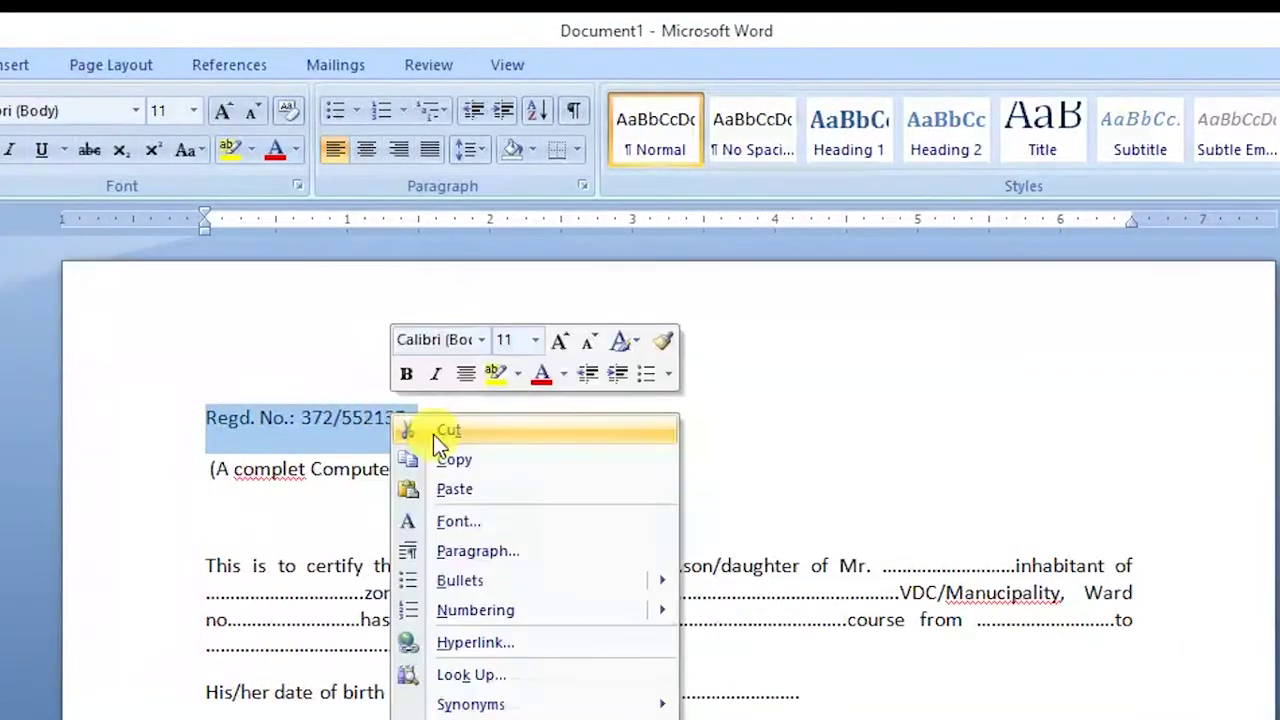
pyautogui.click(435, 432)
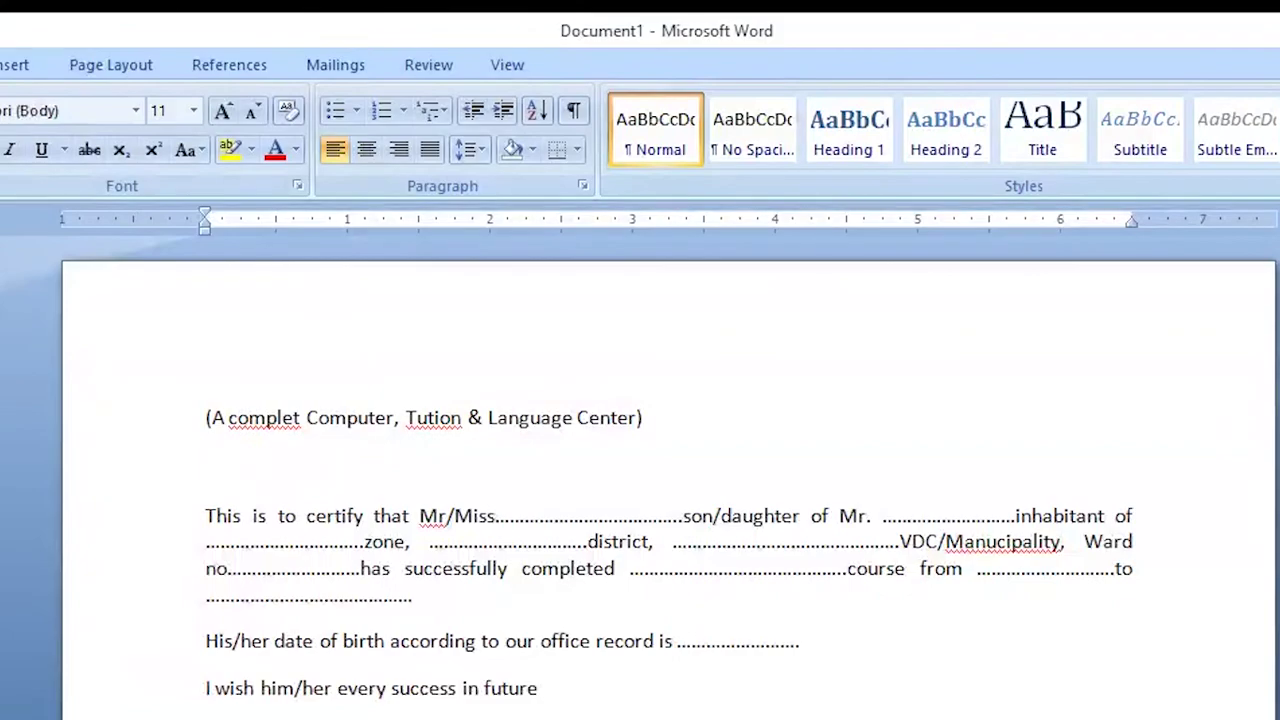
pyautogui.rightClick(645, 382)
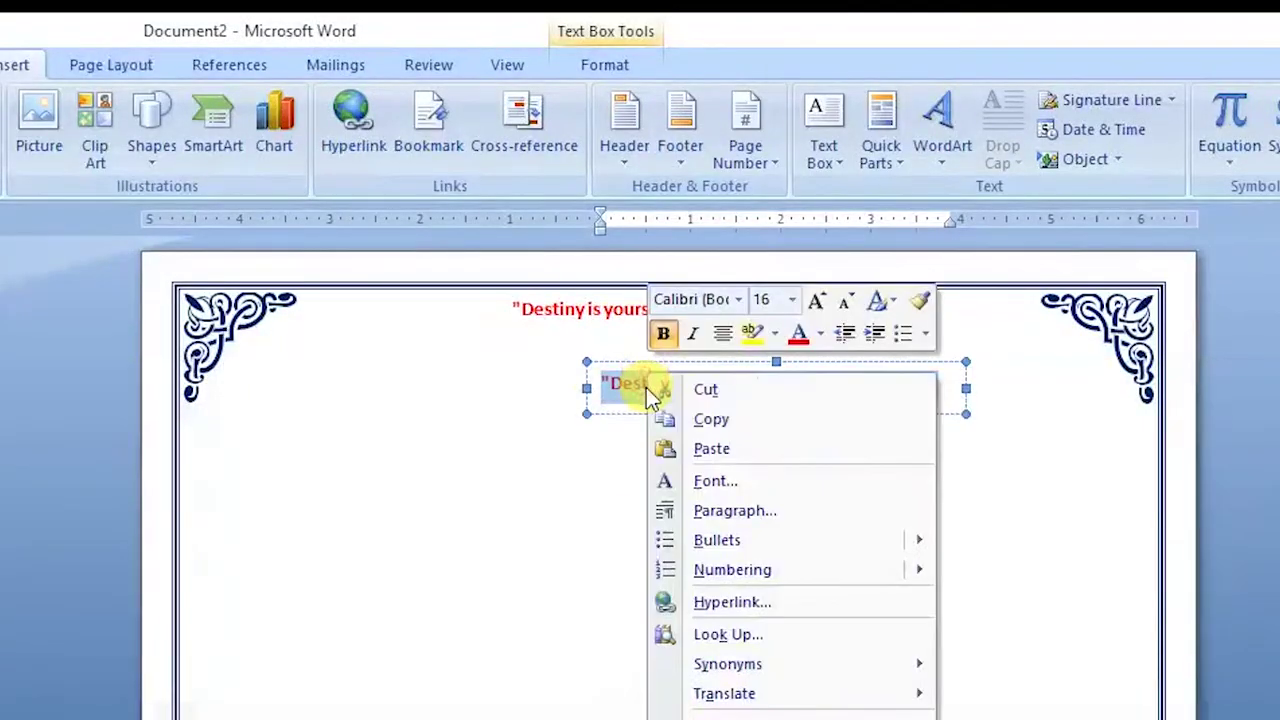
pyautogui.click(724, 449)
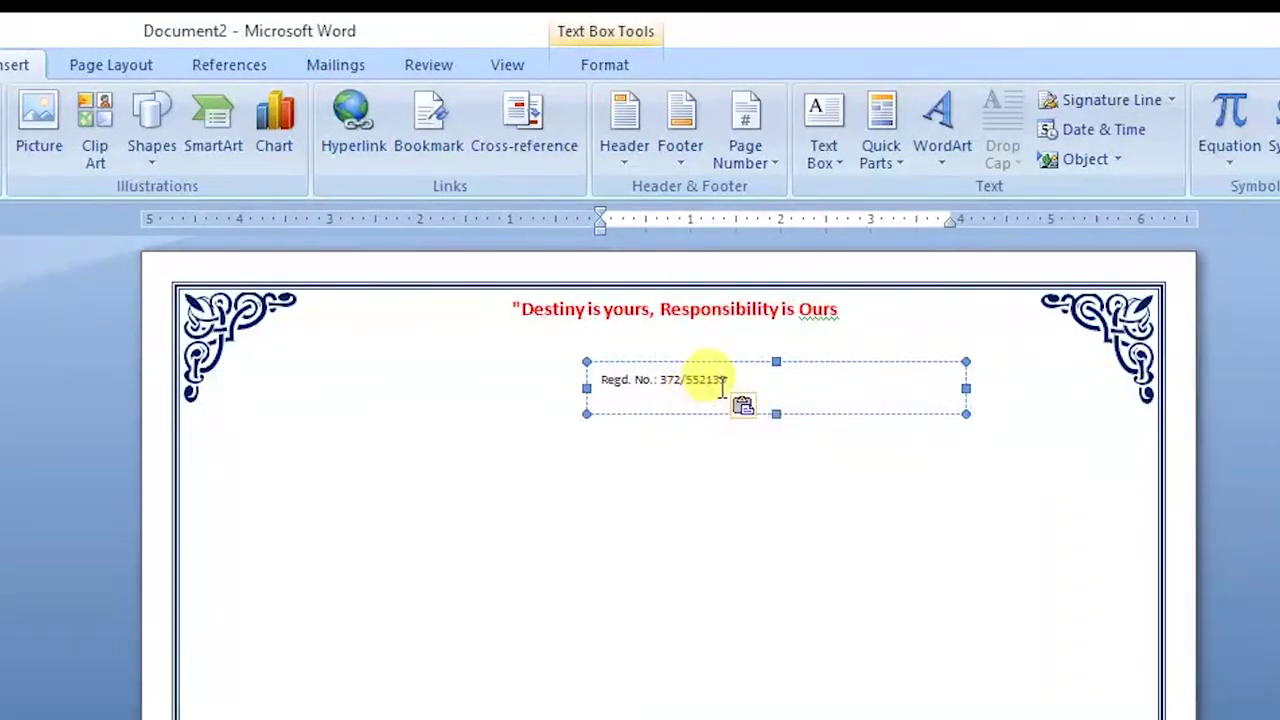
# Step: Set the Regd. No. text to 16 pt and narrow its box to fit
pyautogui.moveTo(734, 381); pyautogui.dragTo(588, 366)
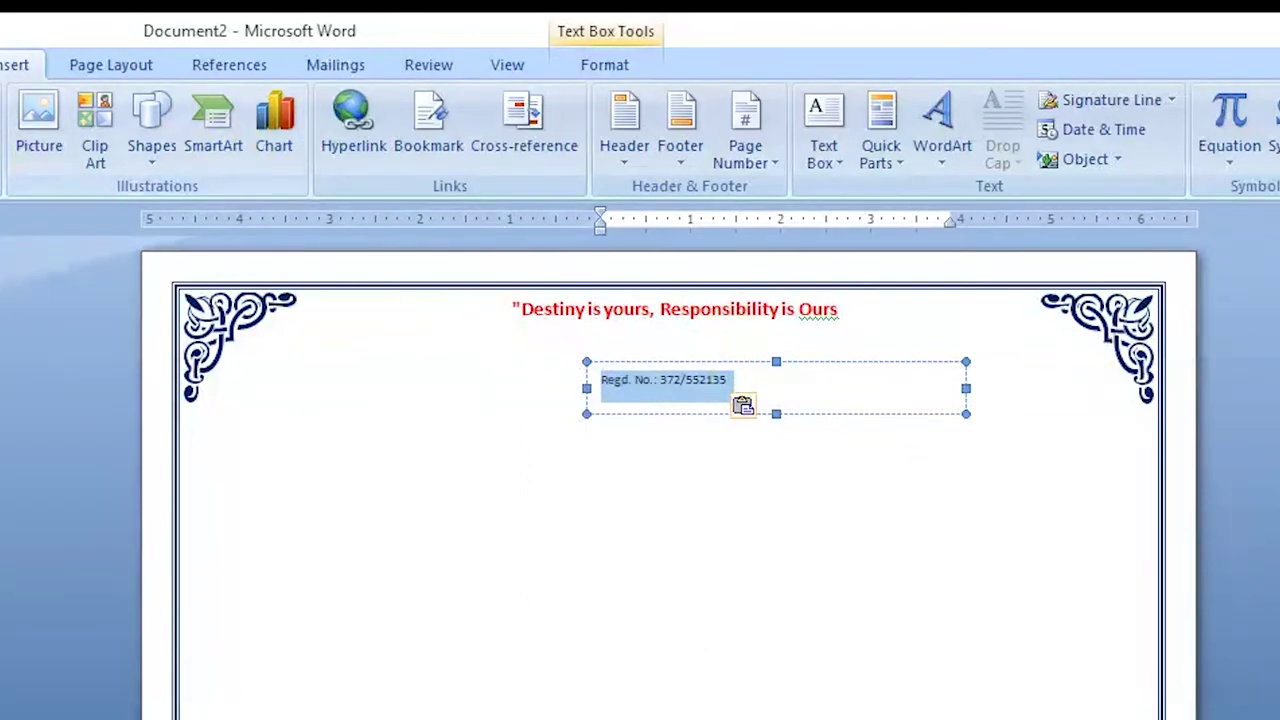
pyautogui.click(2, 64)
pyautogui.click(222, 116)
pyautogui.click(222, 116)
pyautogui.click(222, 116)
pyautogui.click(222, 116)
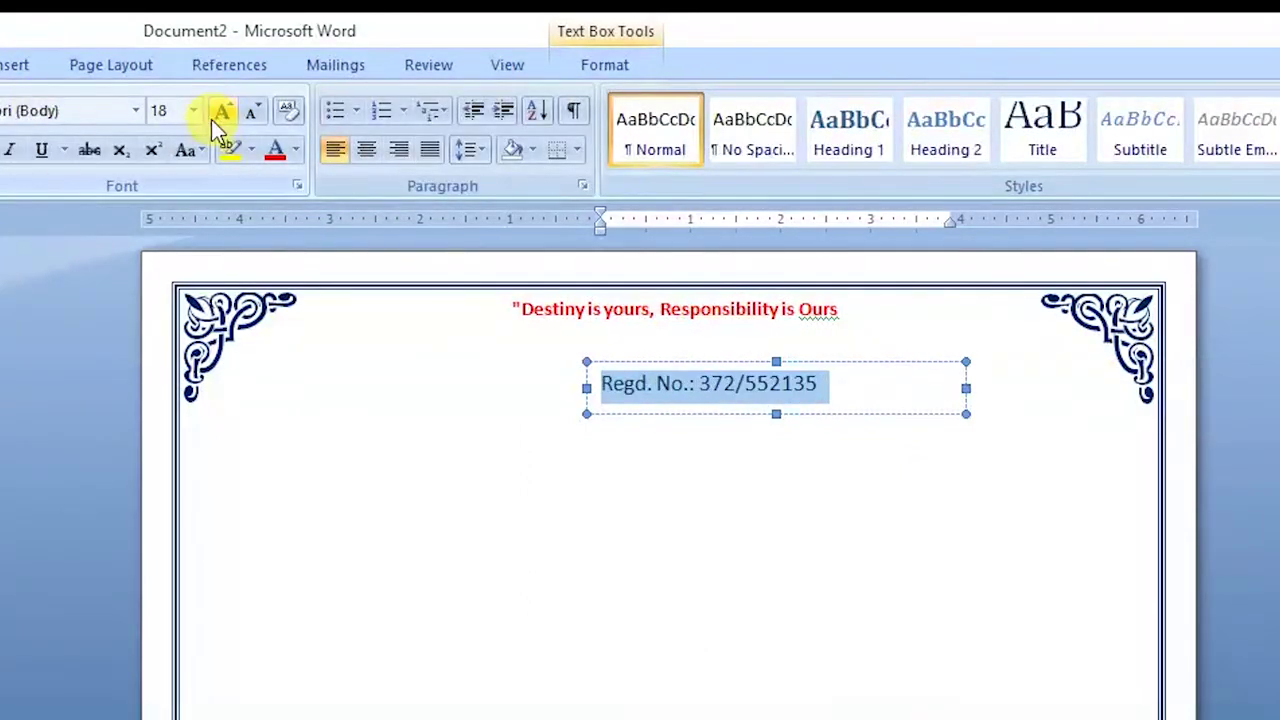
pyautogui.click(252, 111)
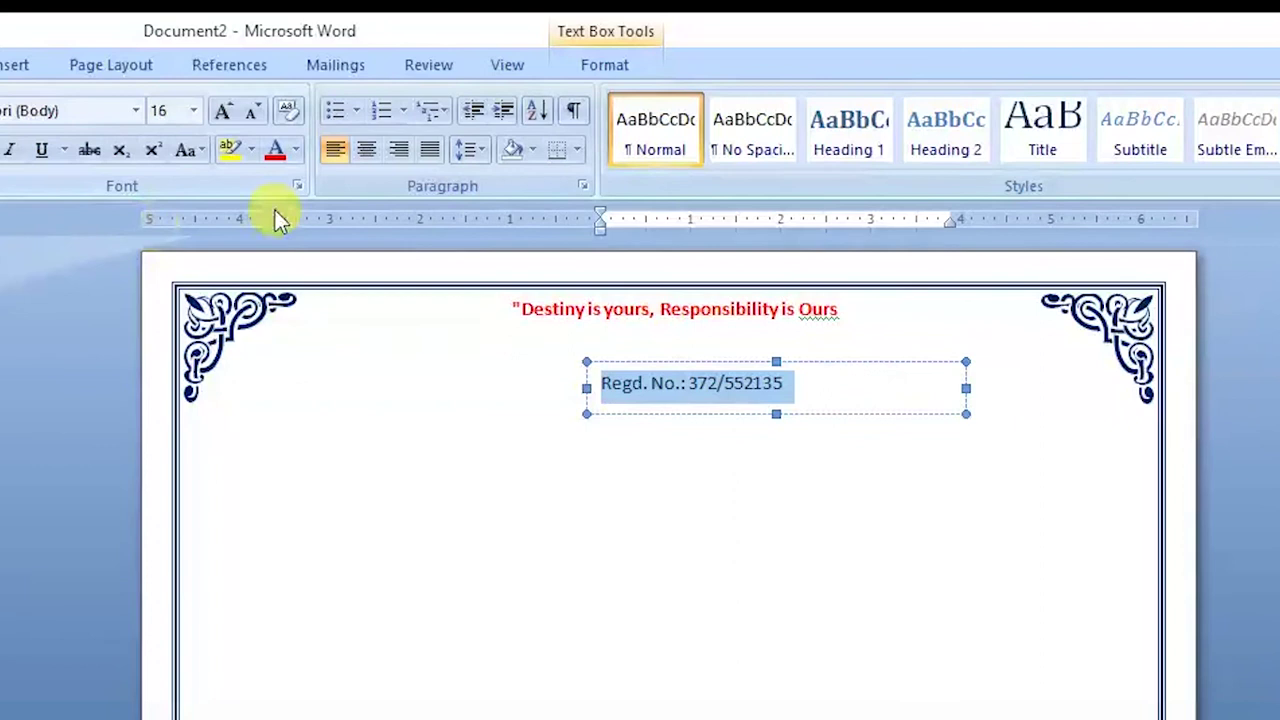
pyautogui.moveTo(963, 390); pyautogui.dragTo(806, 390)
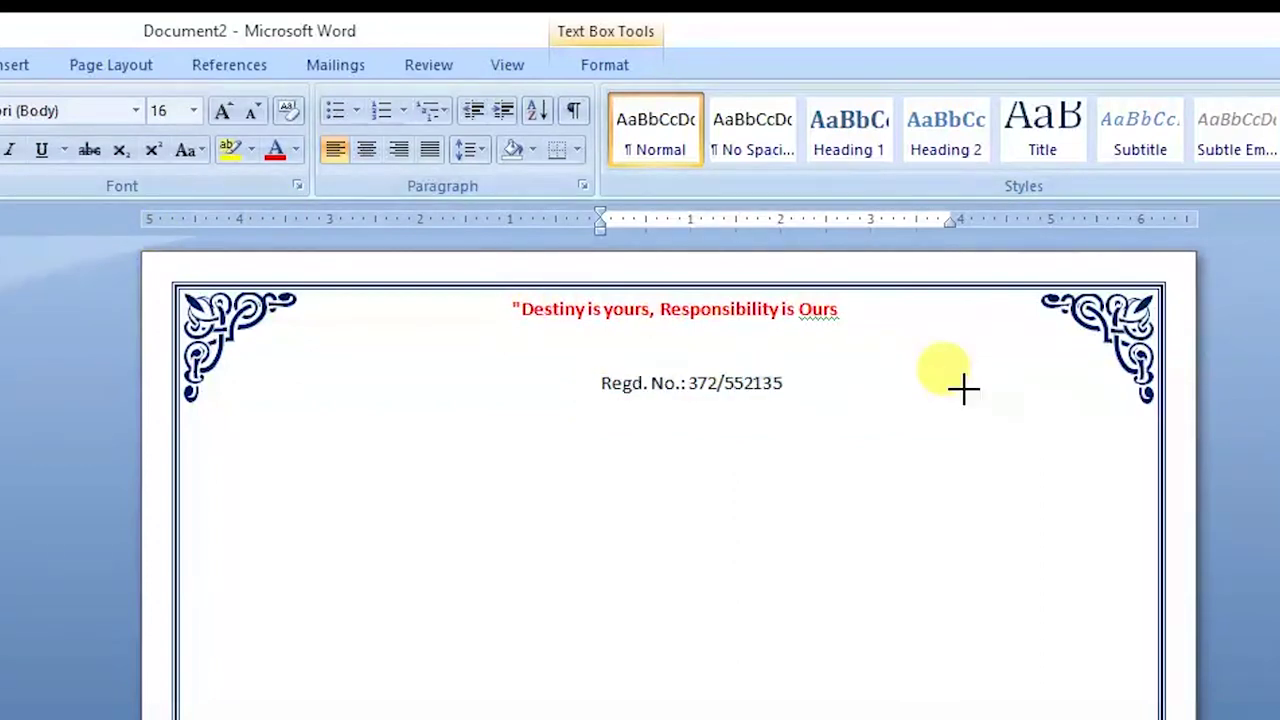
# Step: Move the Regd. No. box to the top right, level with the red slogan
pyautogui.click(743, 509)
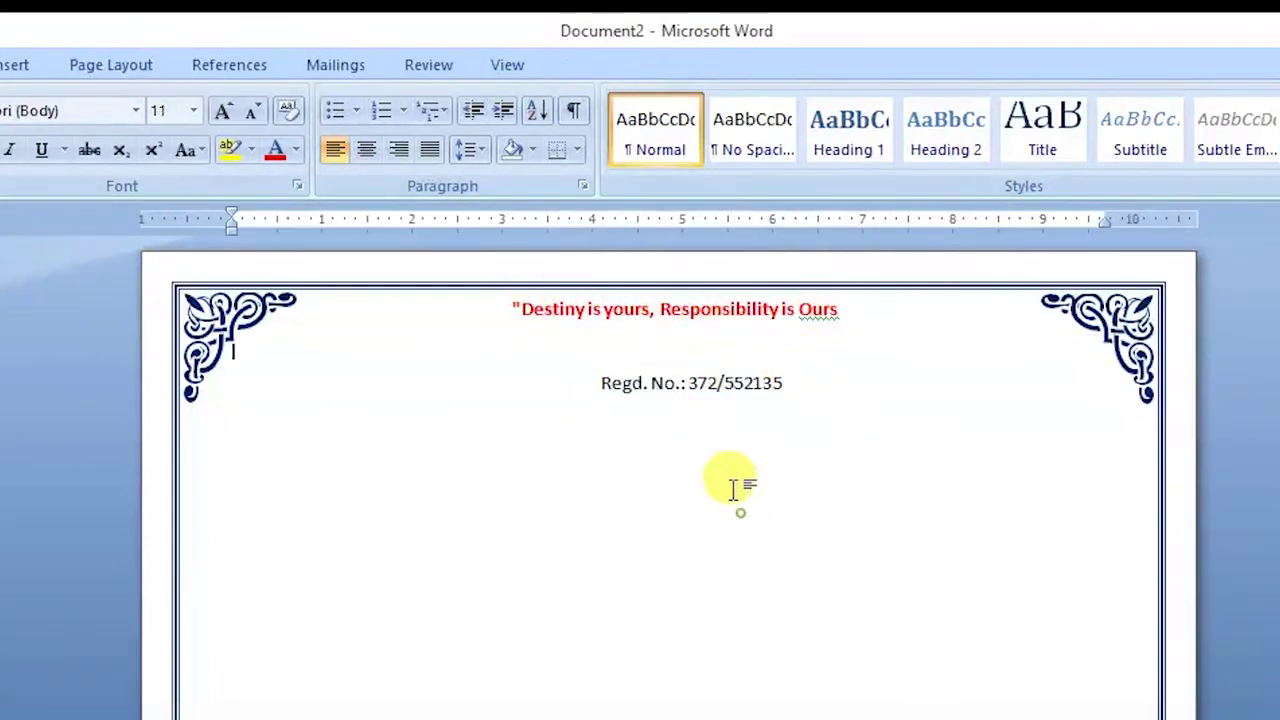
pyautogui.click(737, 352)
pyautogui.click(755, 365)
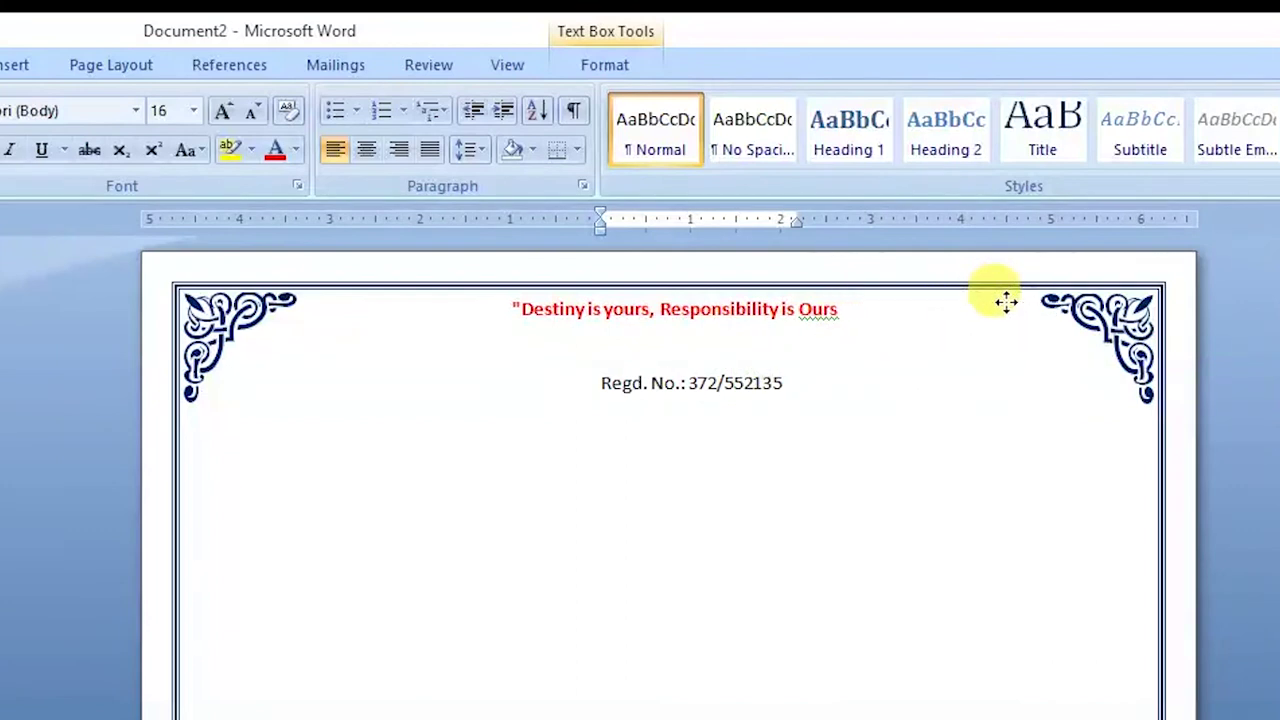
pyautogui.moveTo(965, 298); pyautogui.dragTo(1000, 297)
pyautogui.press('Up')
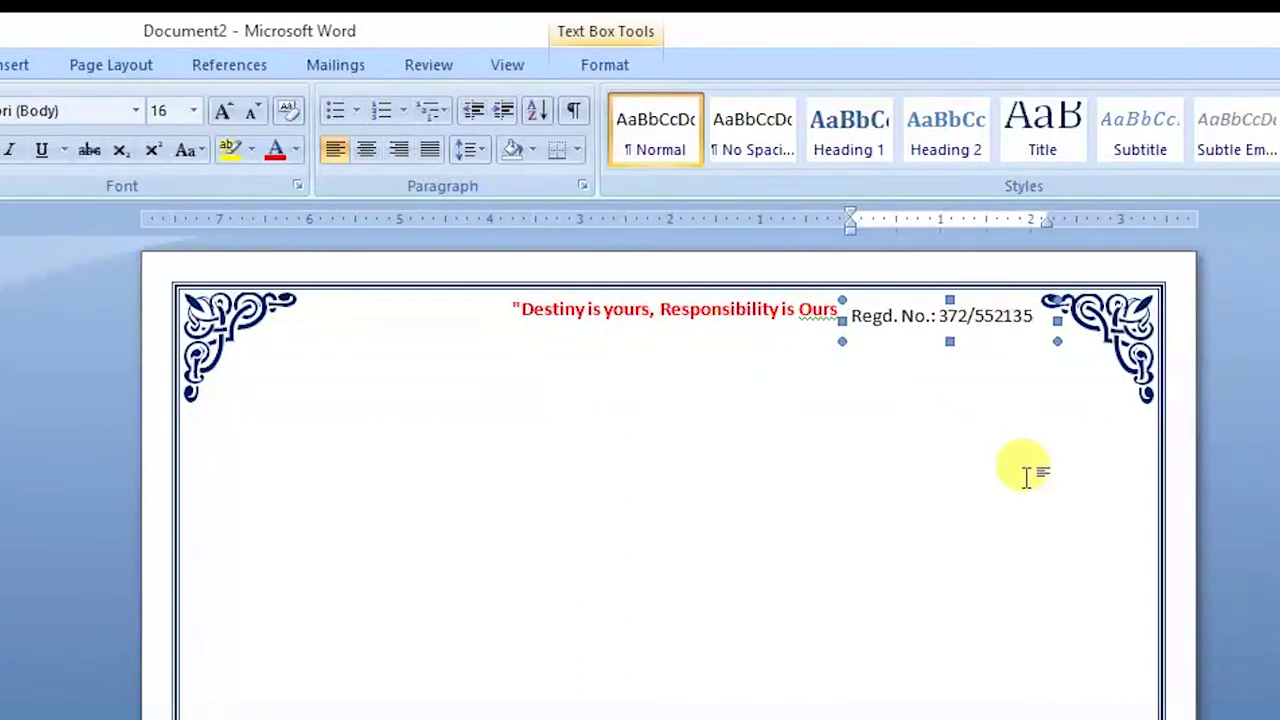
pyautogui.press('Up')
pyautogui.press('Up')
pyautogui.press('Right')
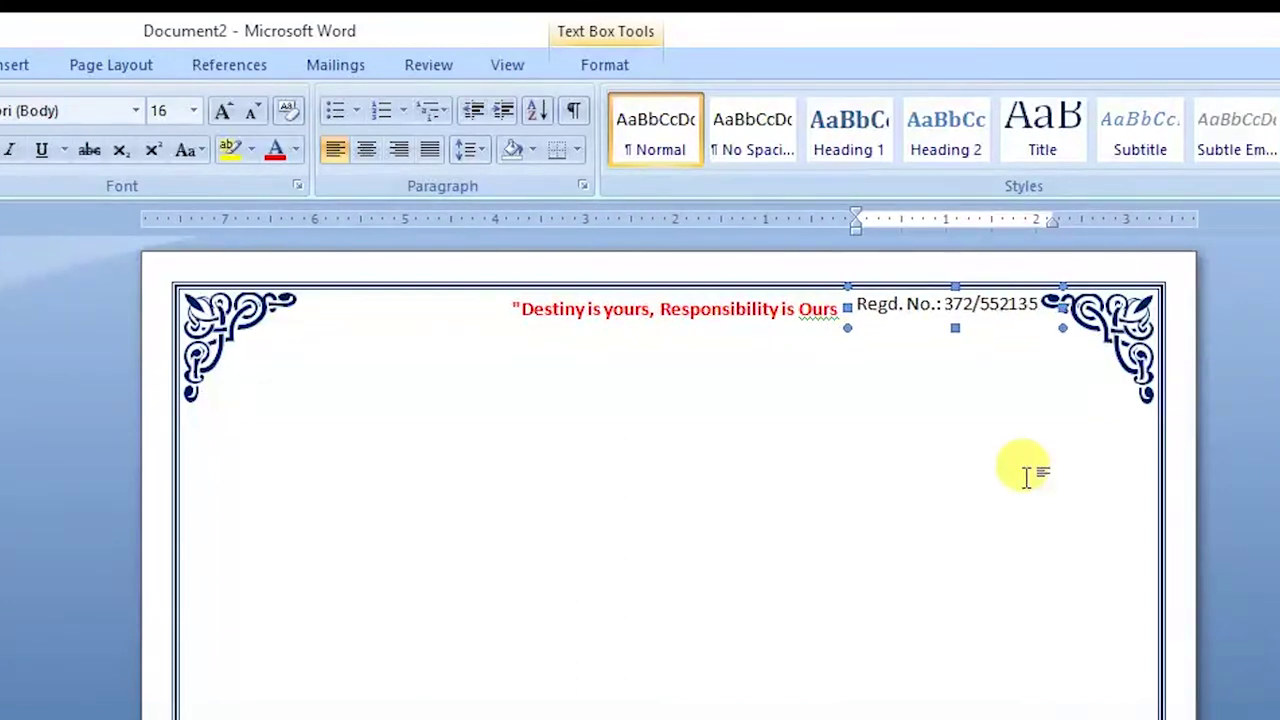
pyautogui.press('Down')
pyautogui.press('Right')
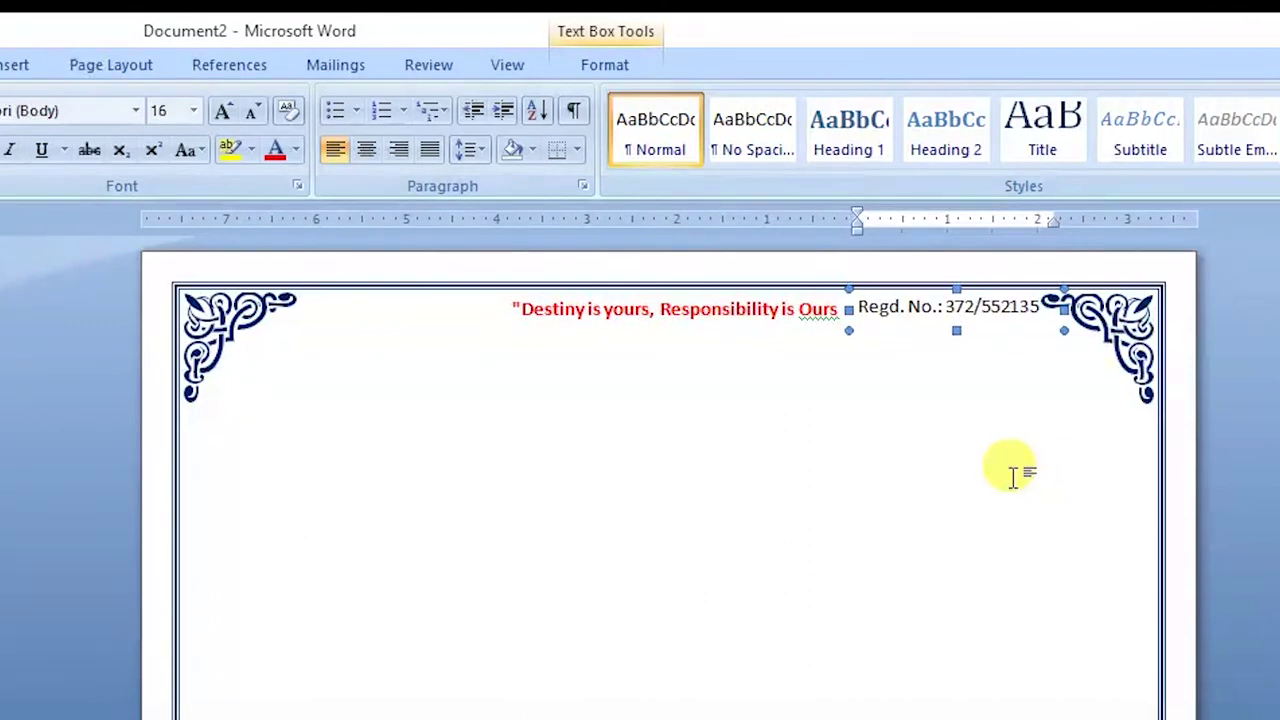
# Step: Trim the extra trailing digits from the registration number and nudge its box right
pyautogui.click(715, 300)
pyautogui.click(923, 306)
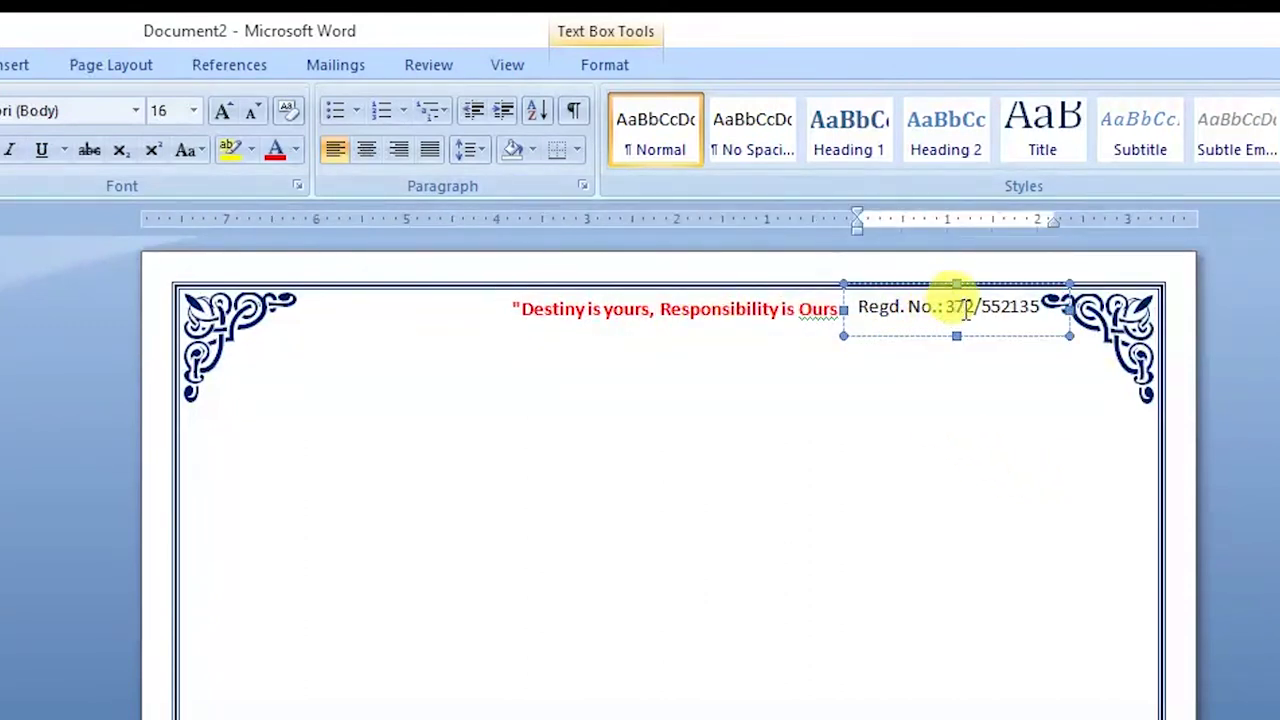
pyautogui.moveTo(1021, 307); pyautogui.dragTo(1027, 313)
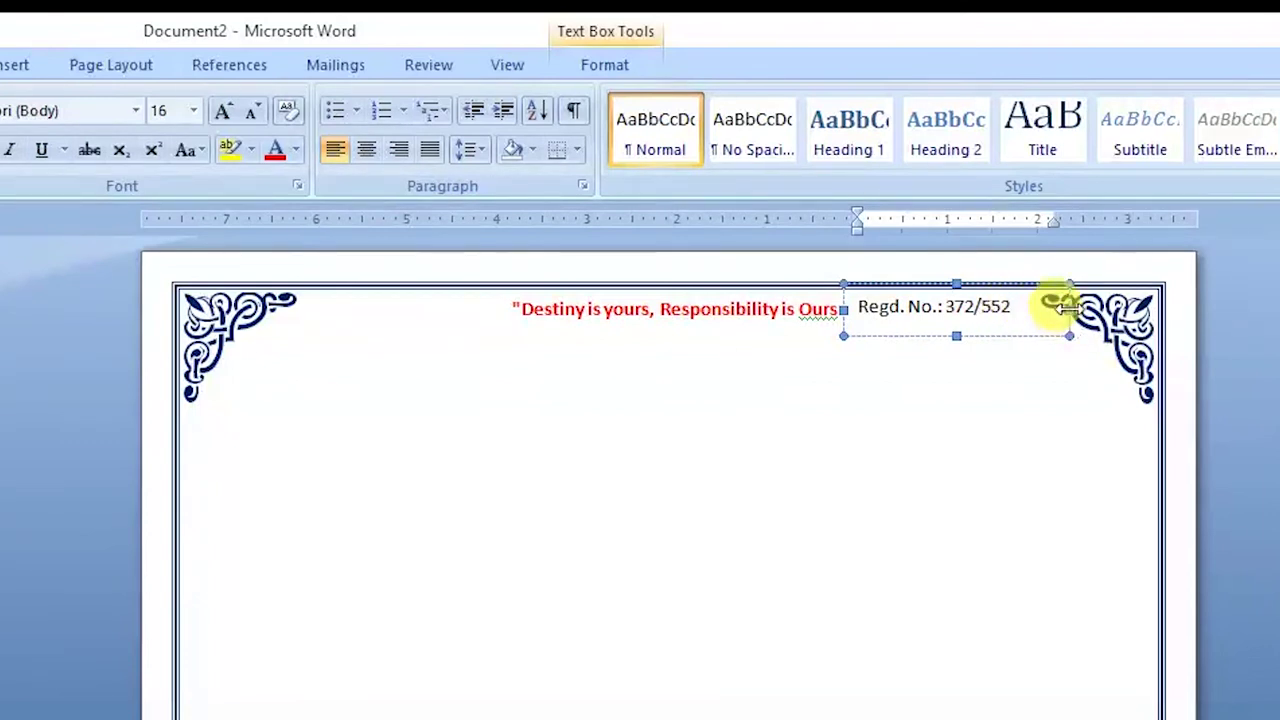
pyautogui.click(1060, 300)
pyautogui.click(1045, 308)
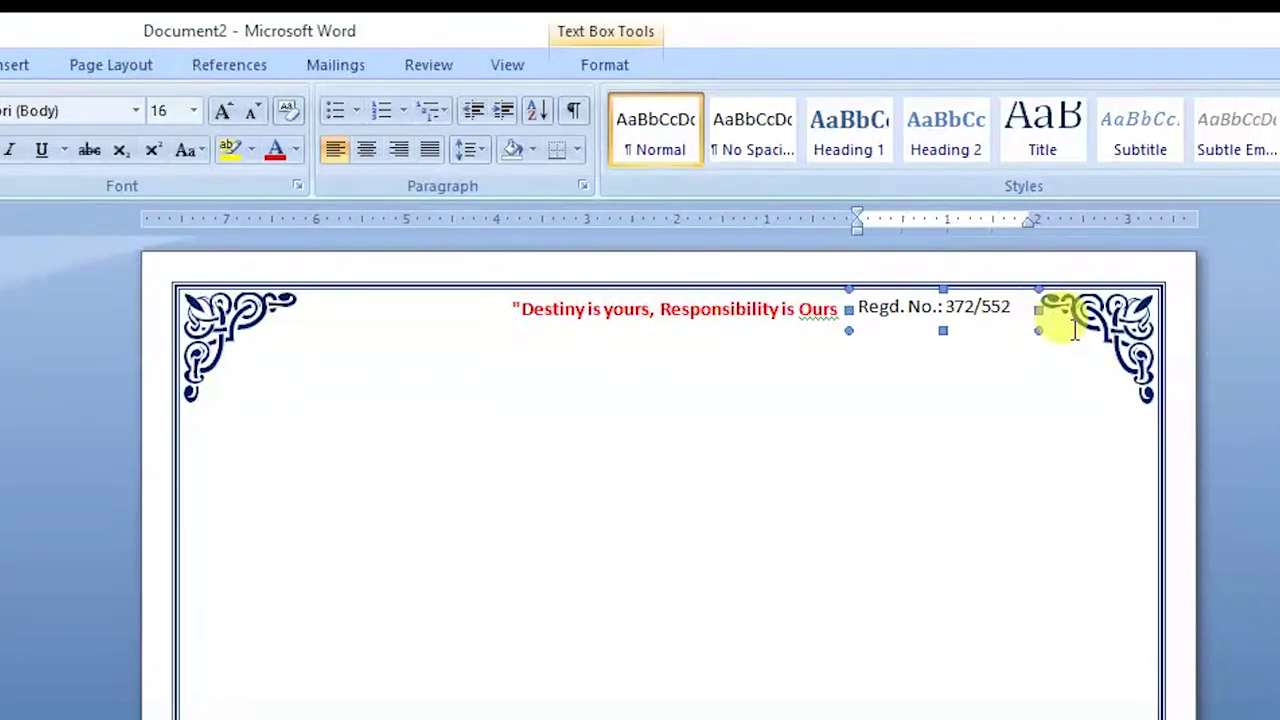
pyautogui.press('Right')
pyautogui.press('Right')
pyautogui.press('Right')
pyautogui.press('Right')
pyautogui.press('Right')
pyautogui.press('Down')
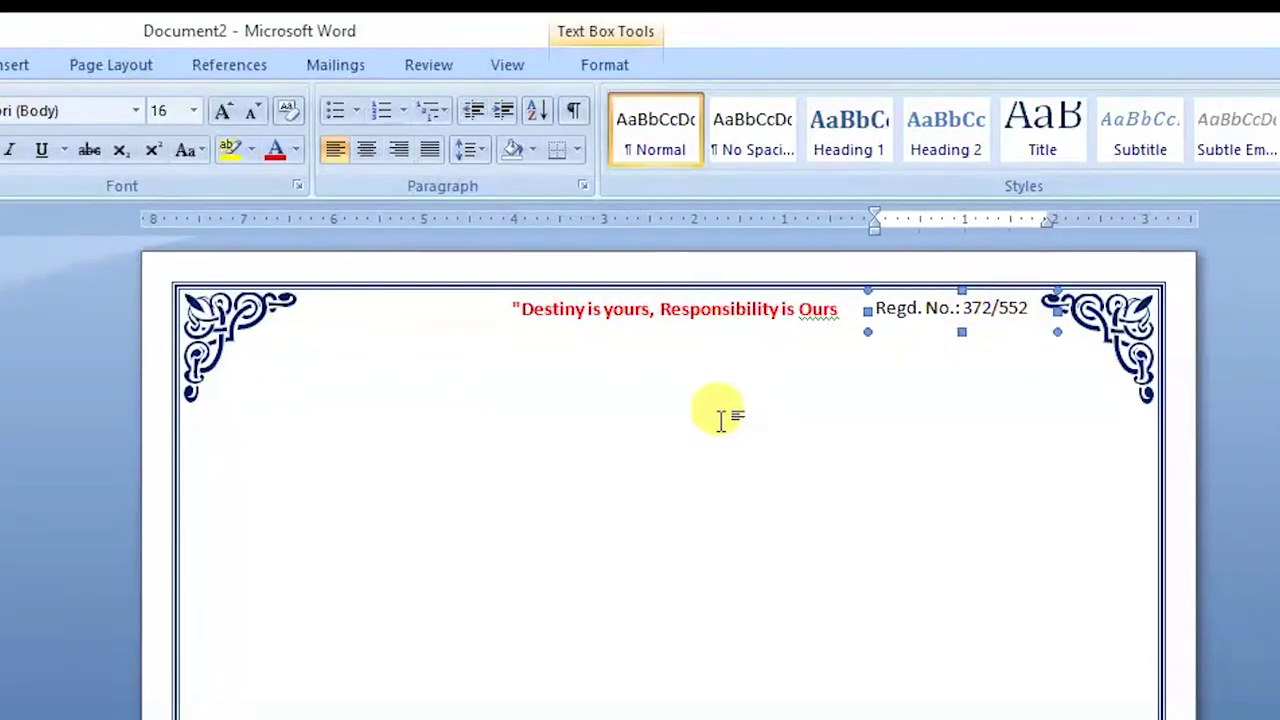
# Step: Shift the red slogan box slightly left
pyautogui.click(633, 310)
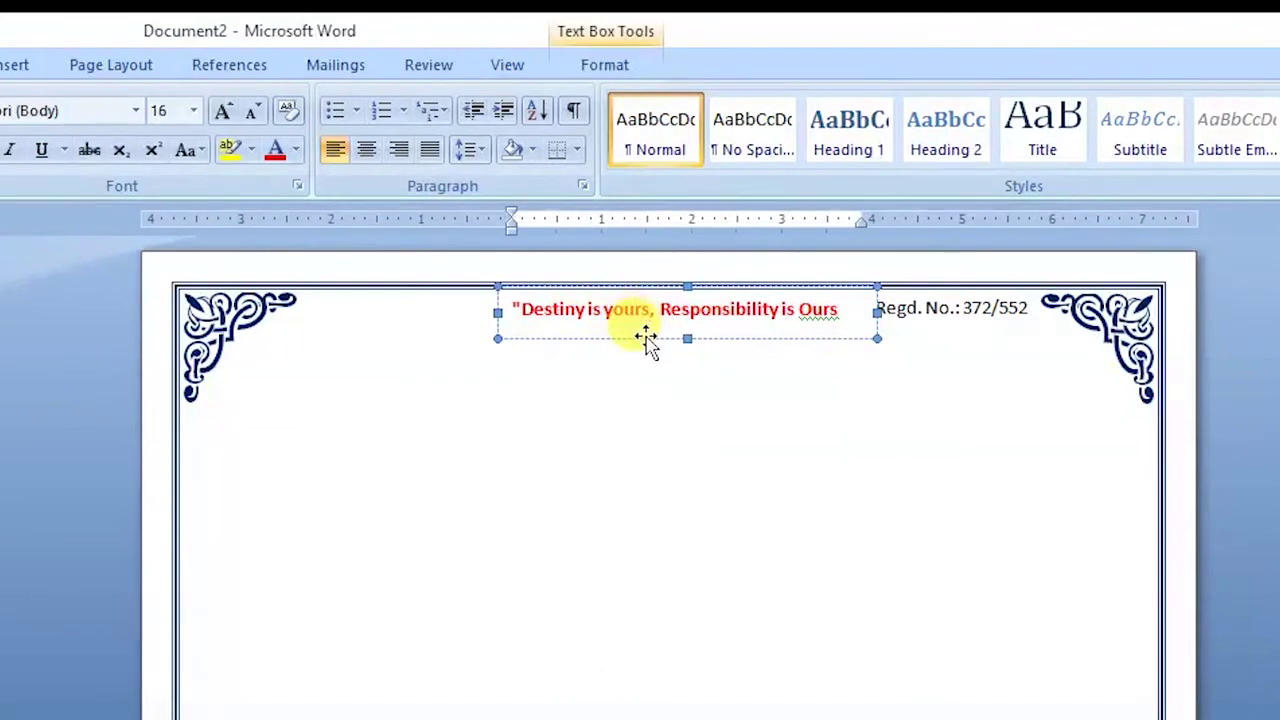
pyautogui.click(647, 338)
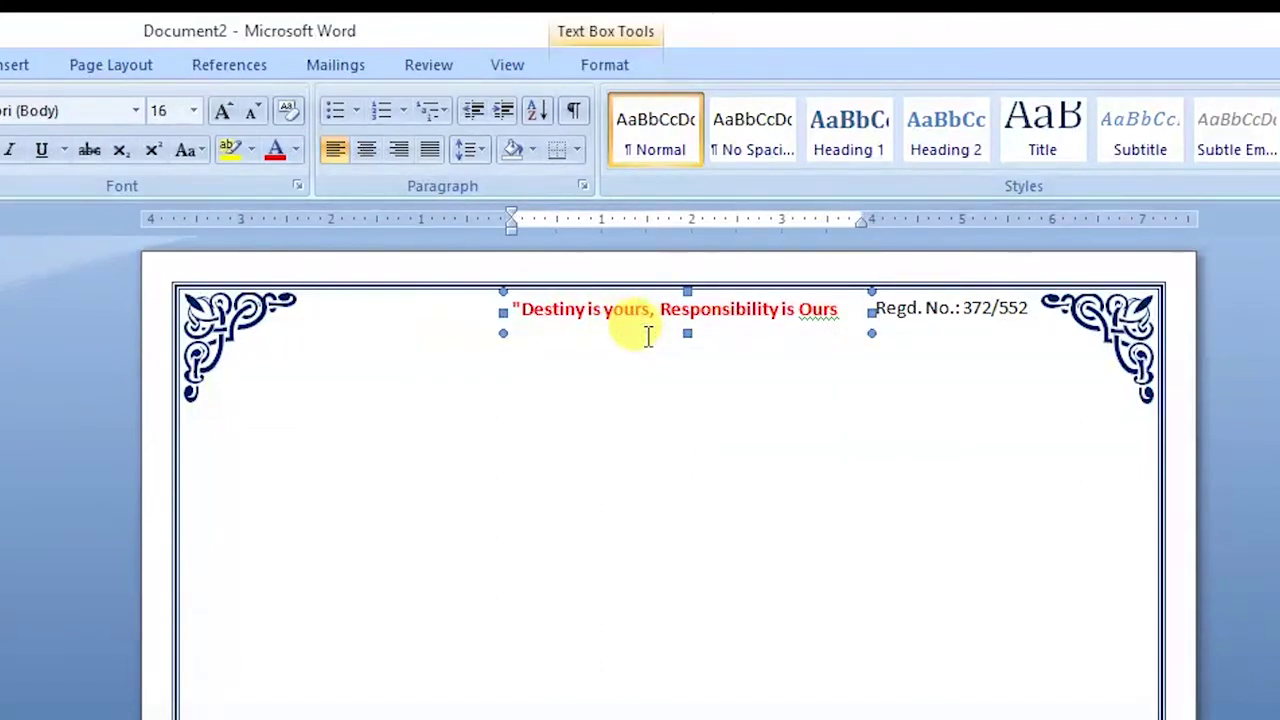
pyautogui.press('Left')
pyautogui.press('Left')
pyautogui.press('Left')
pyautogui.press('Left')
pyautogui.press('Left')
pyautogui.click(534, 443)
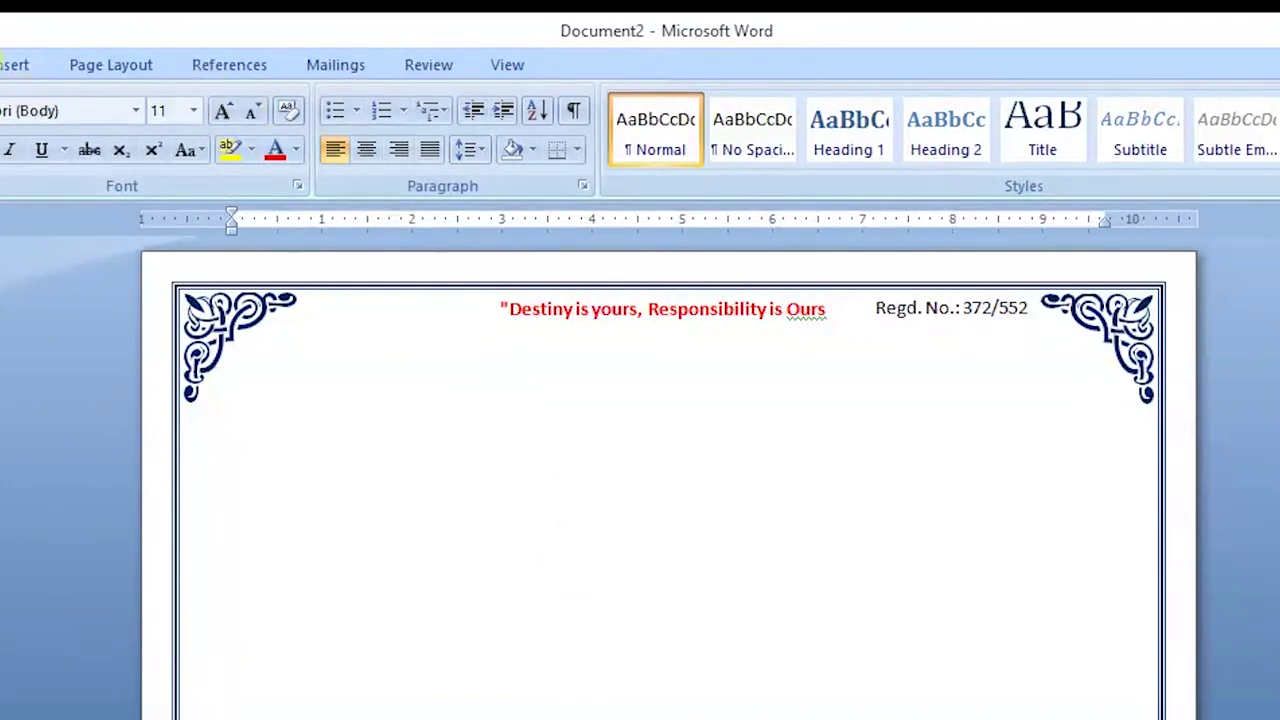
# Step: Insert plain bold WordArt reading 'Bright Future Education' with 'Foundation' on a second line
pyautogui.click(12, 66)
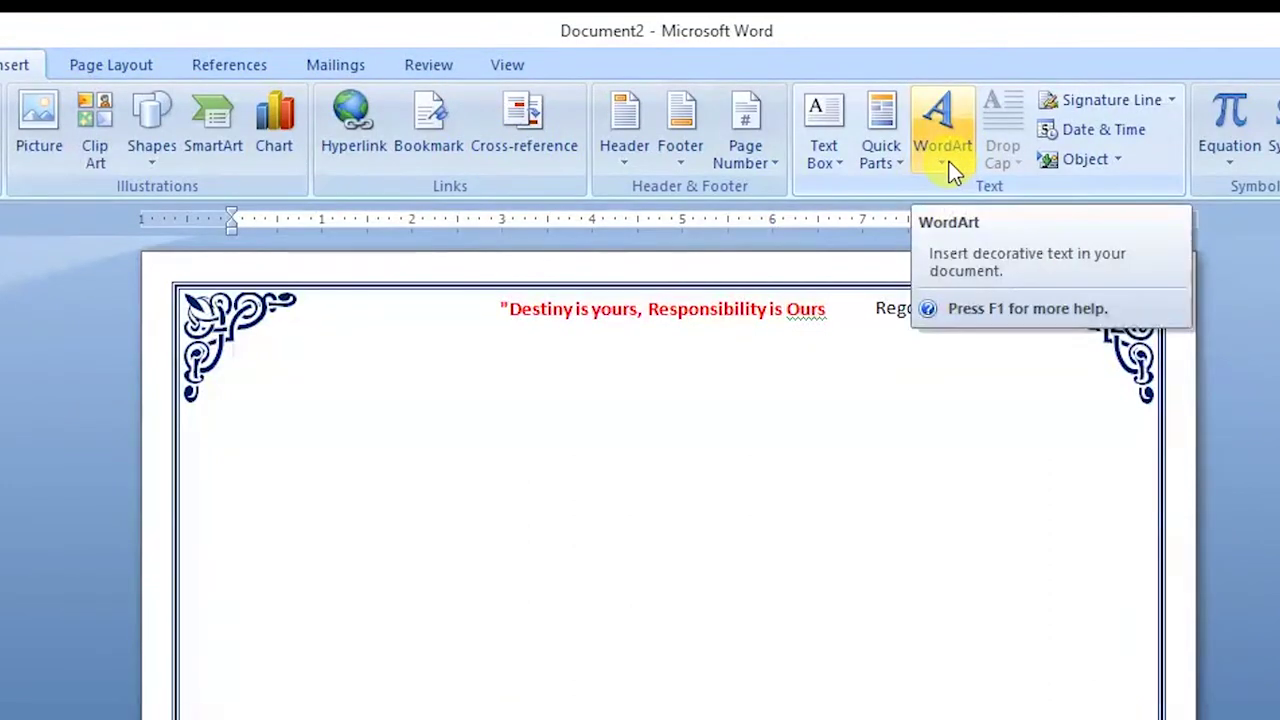
pyautogui.click(948, 162)
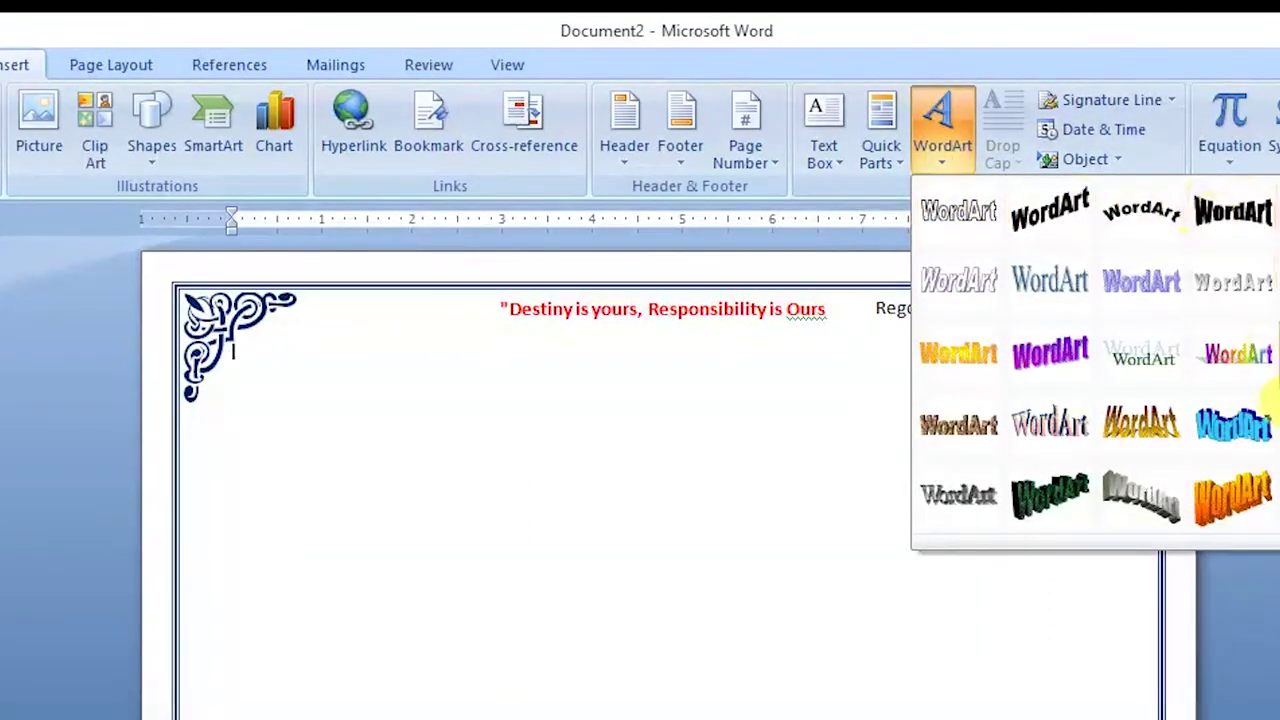
pyautogui.click(1230, 228)
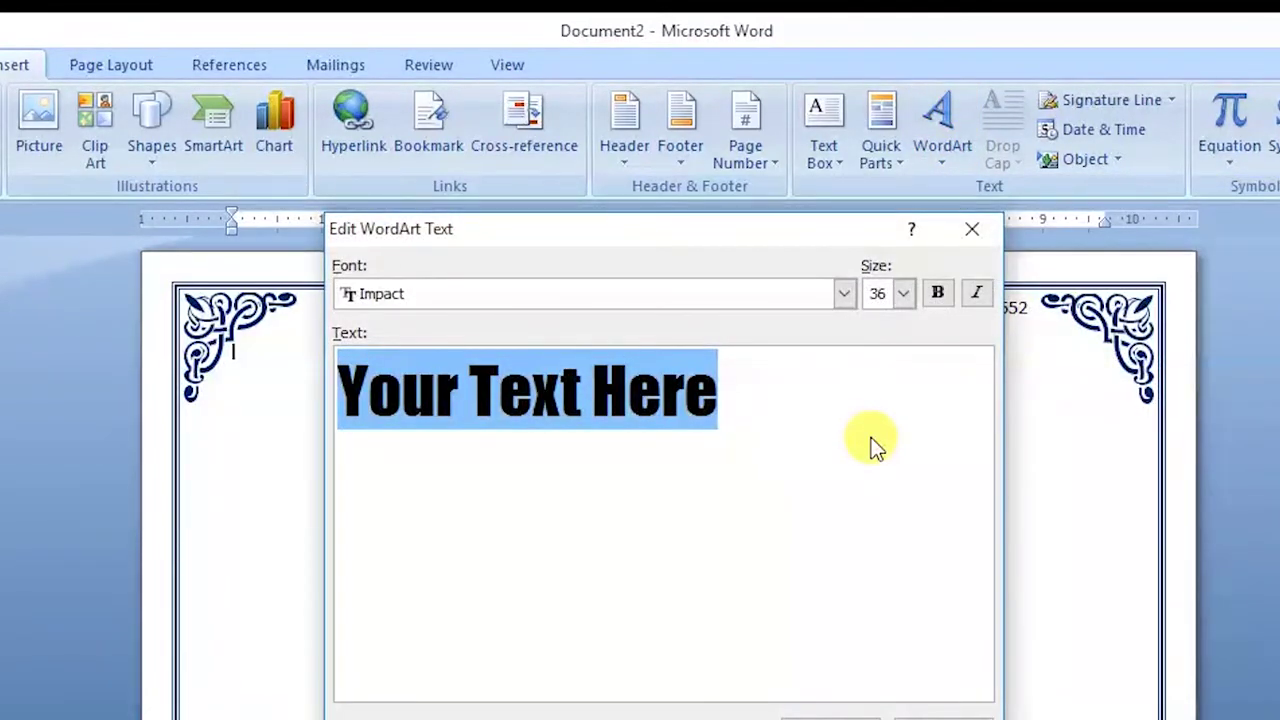
pyautogui.press('BackSpace')
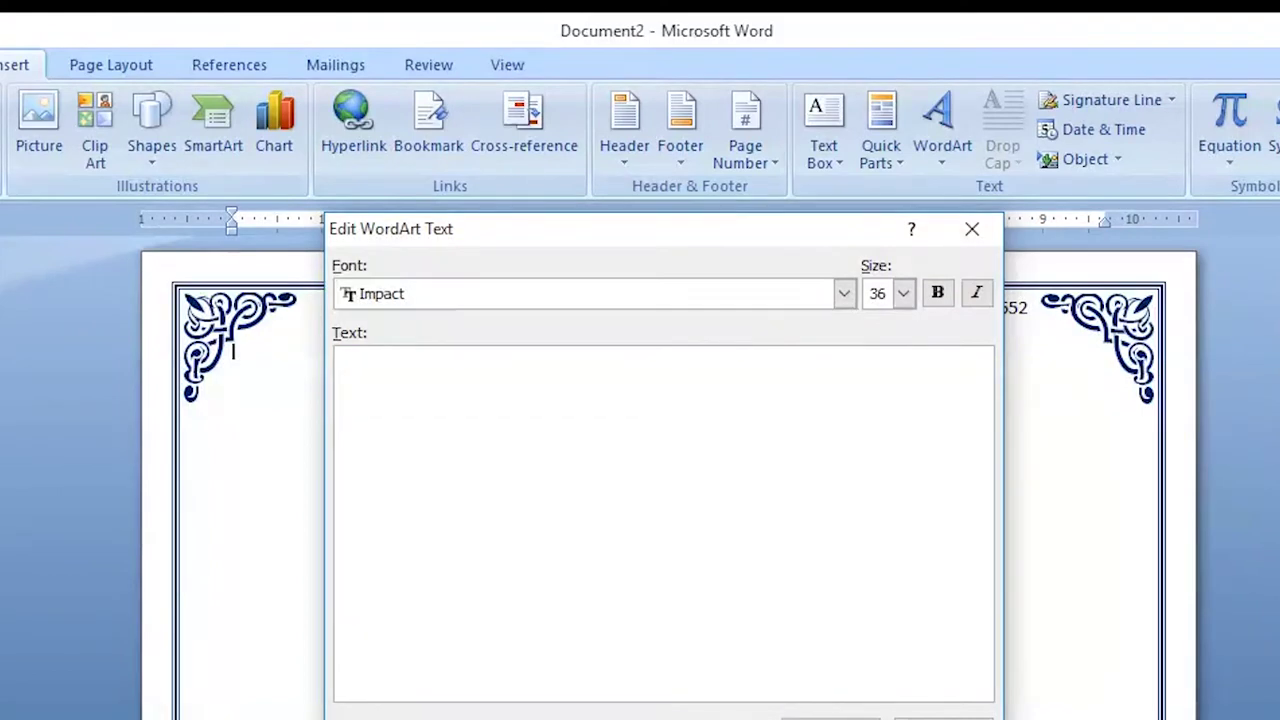
pyautogui.write('B')
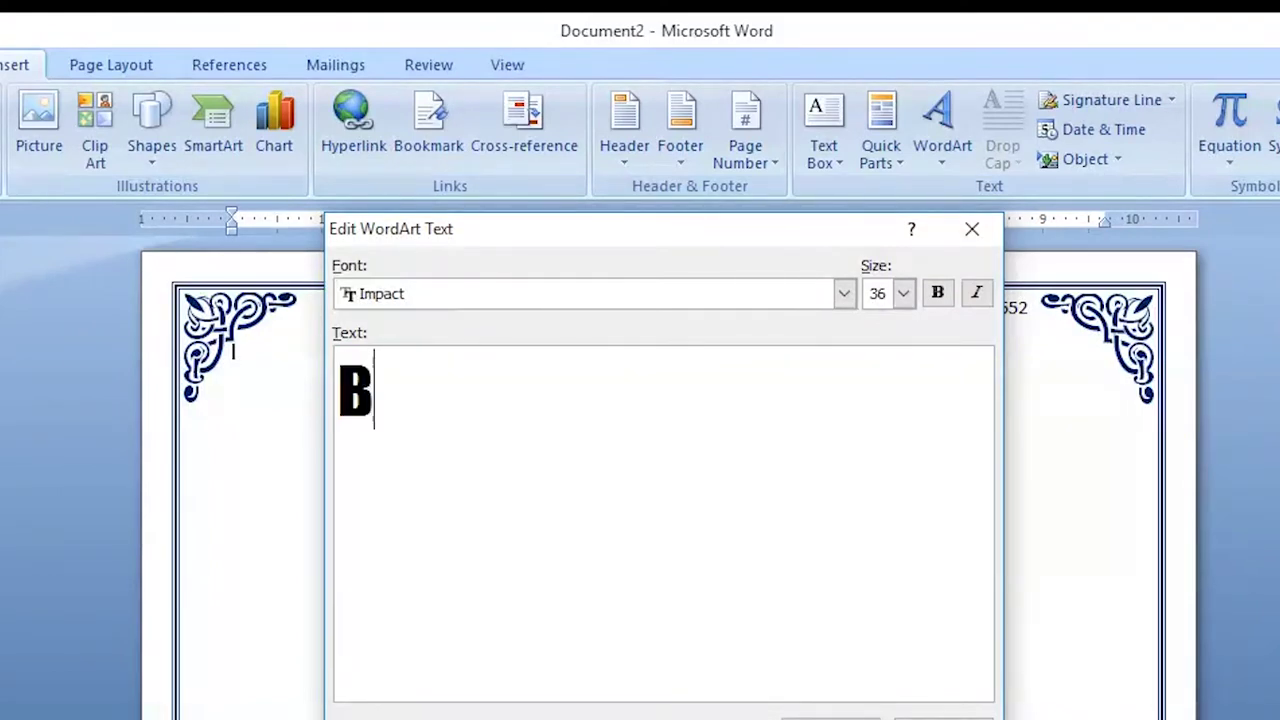
pyautogui.write('right Fu')
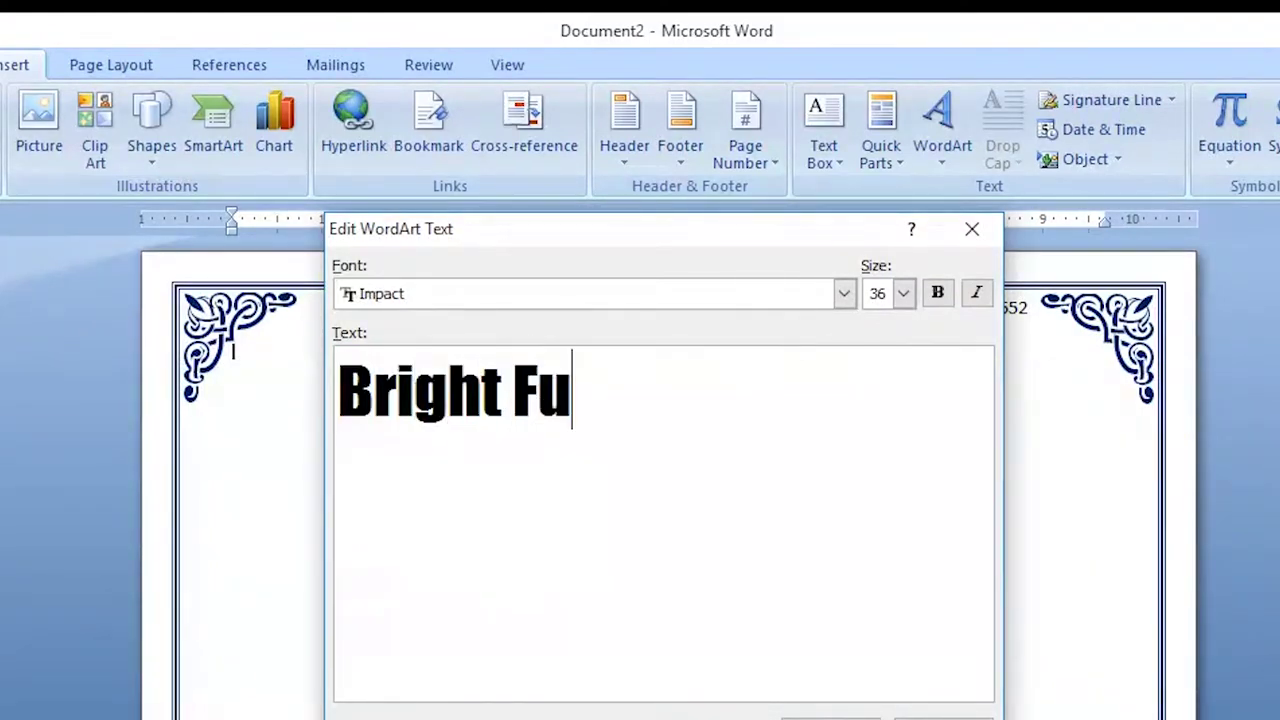
pyautogui.write('ture E')
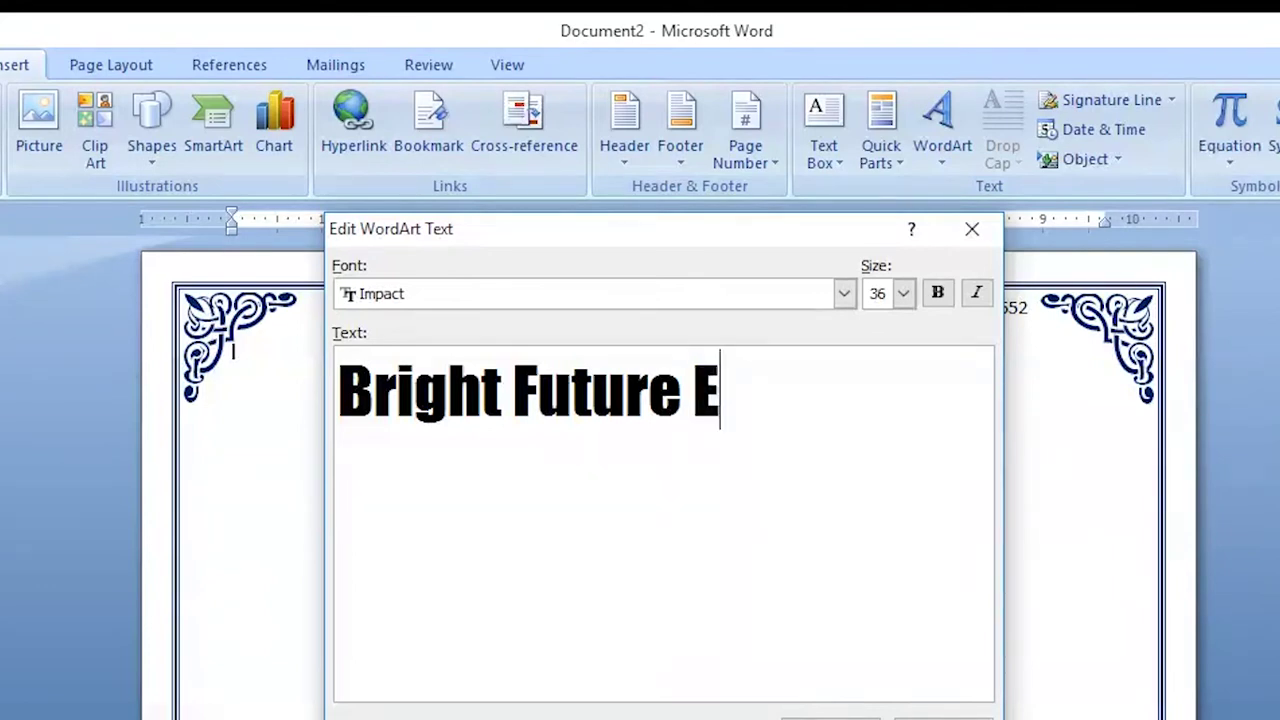
pyautogui.write('ducation')
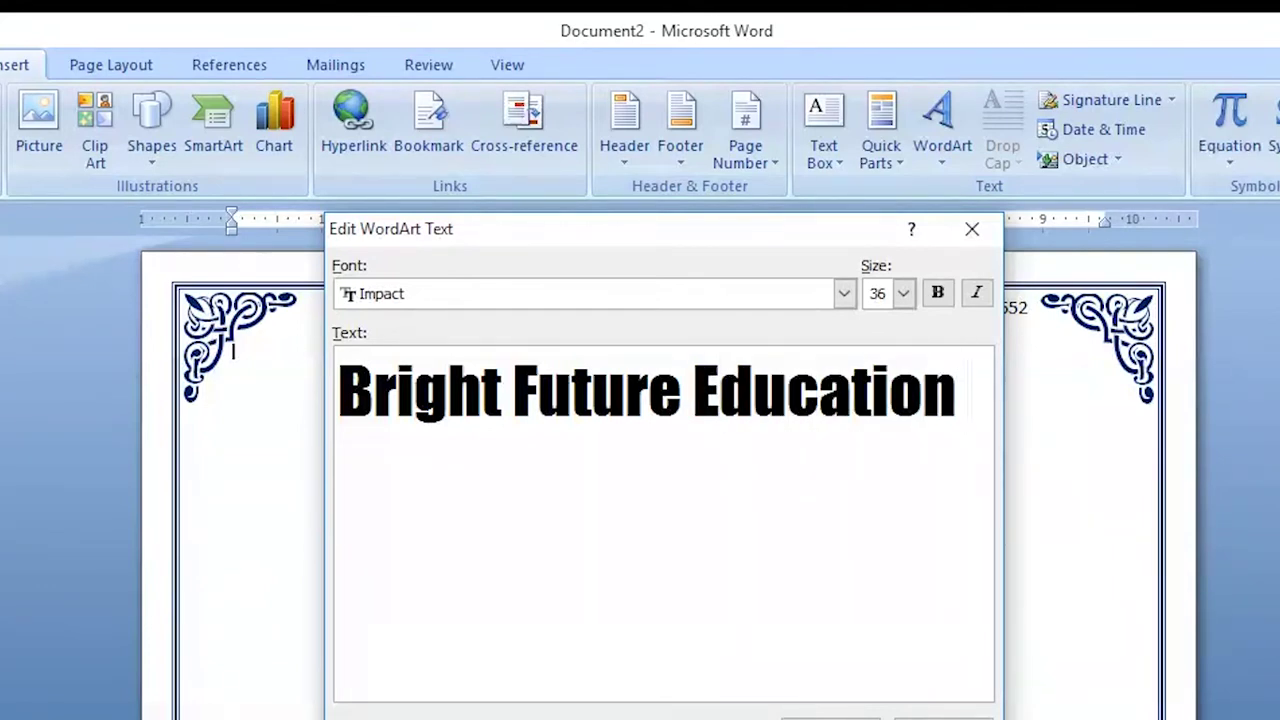
pyautogui.press('Return')
pyautogui.write('Faound')
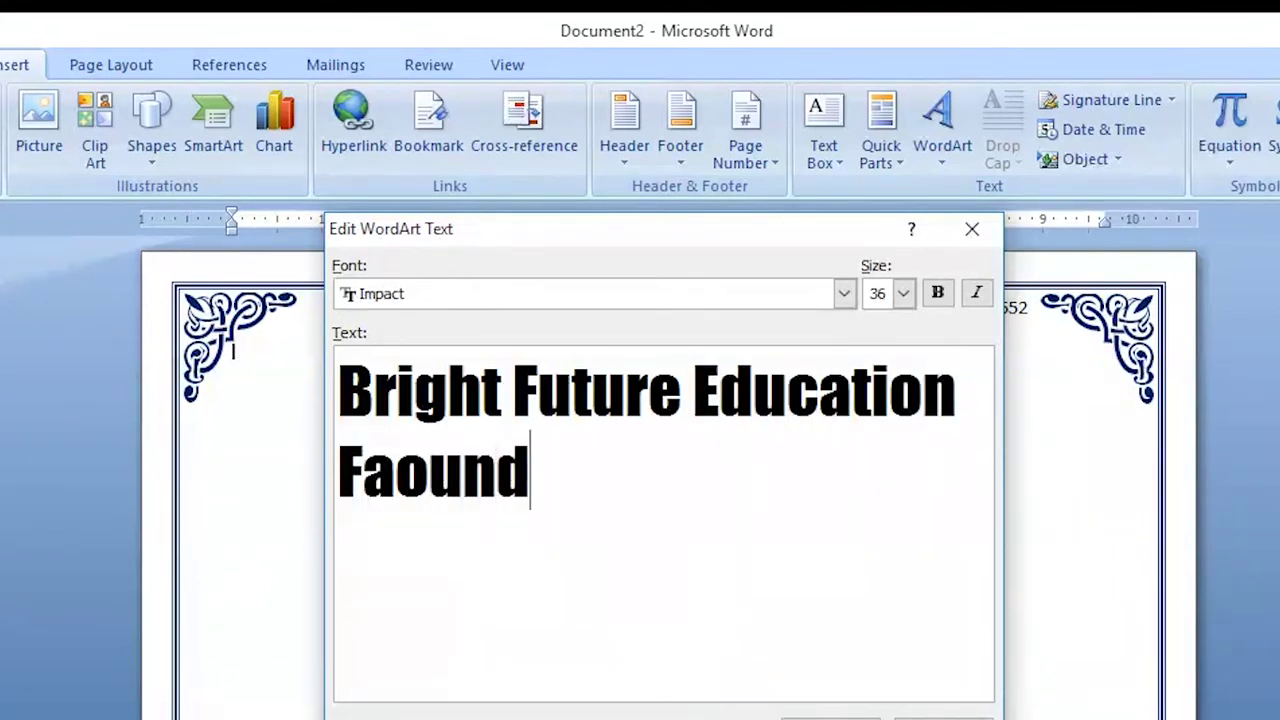
pyautogui.press('BackSpace')
pyautogui.press('BackSpace')
pyautogui.press('BackSpace')
pyautogui.press('BackSpace')
pyautogui.write('ou')
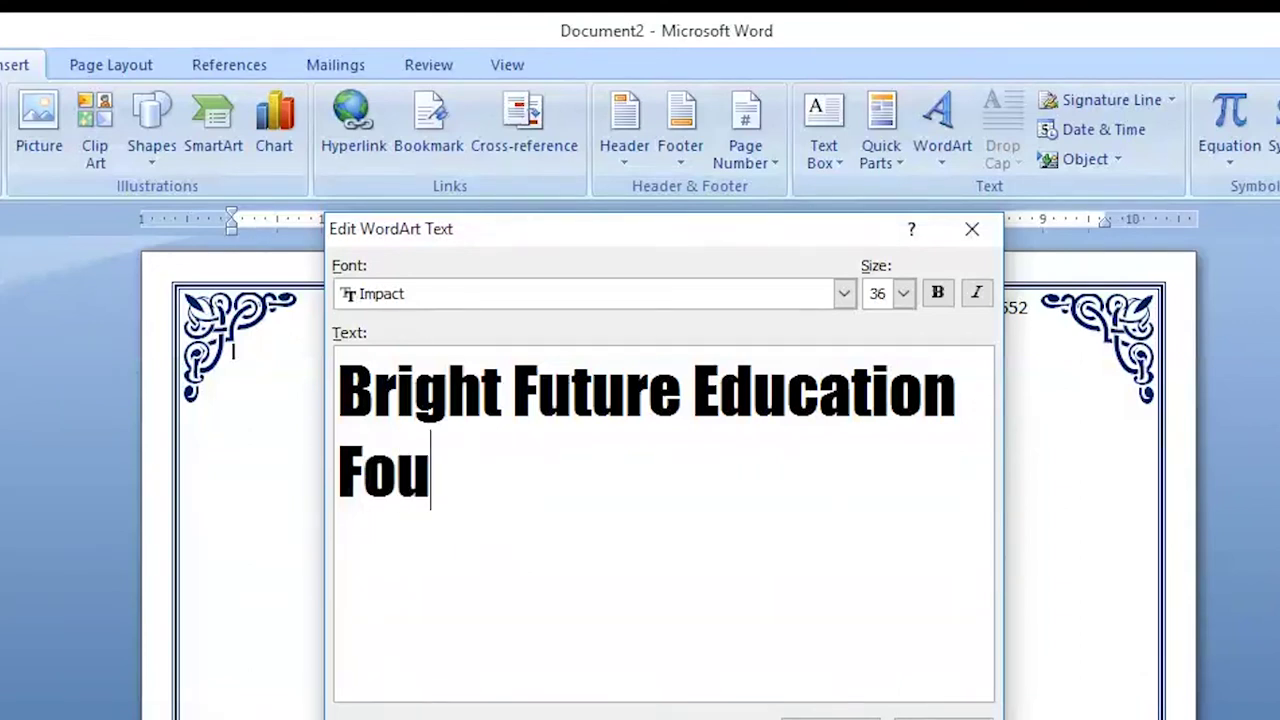
pyautogui.write('ndation')
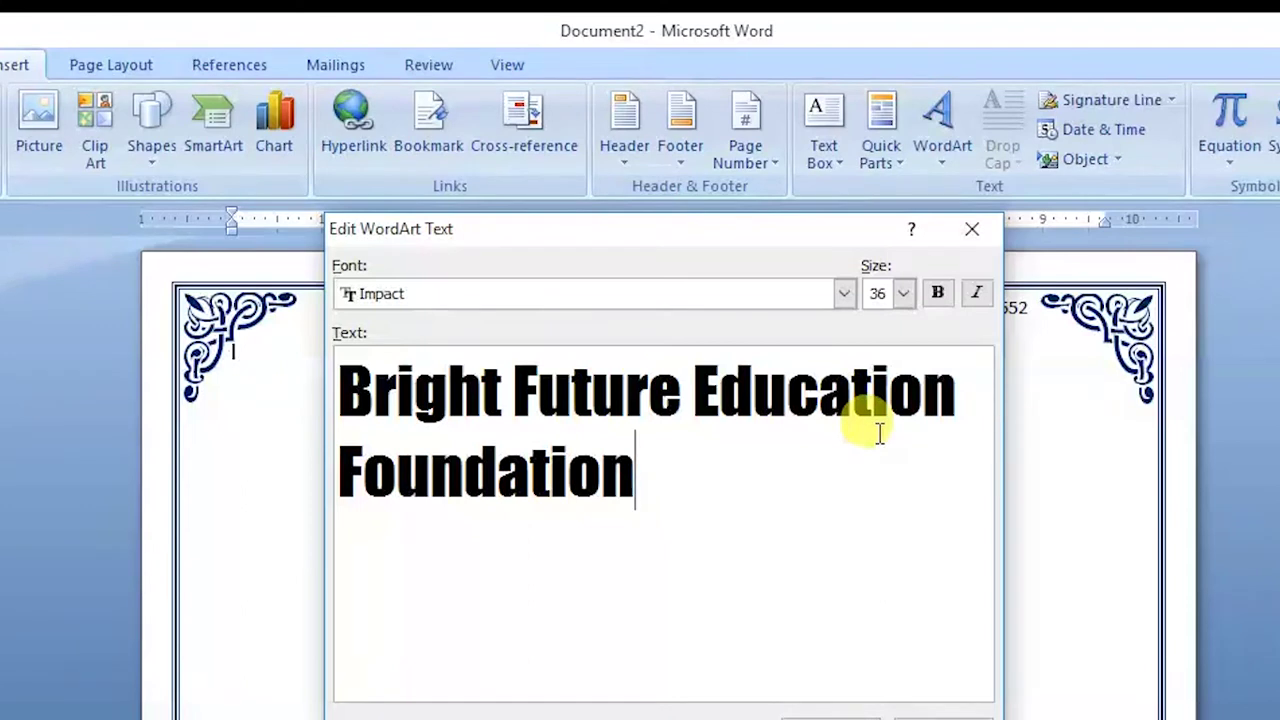
pyautogui.click(840, 716)
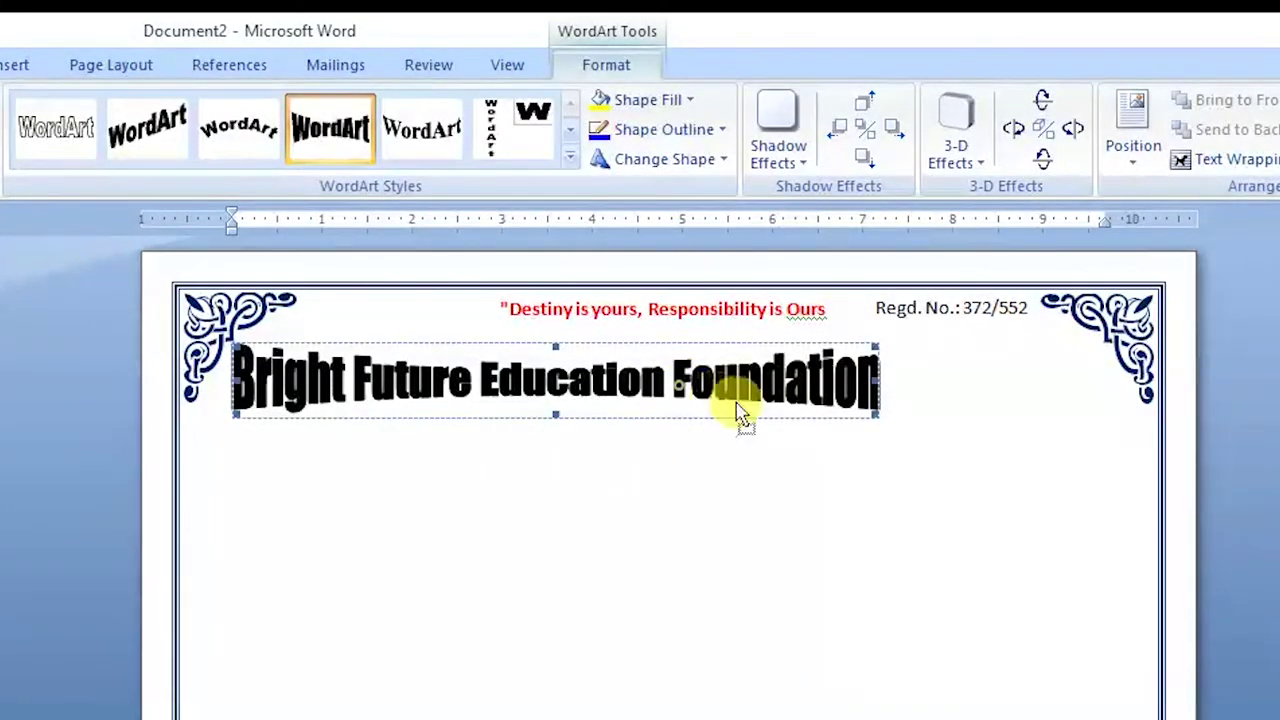
# Step: Set the WordArt to float in front of text and centre it under the slogan
pyautogui.click(690, 392)
pyautogui.click(680, 388)
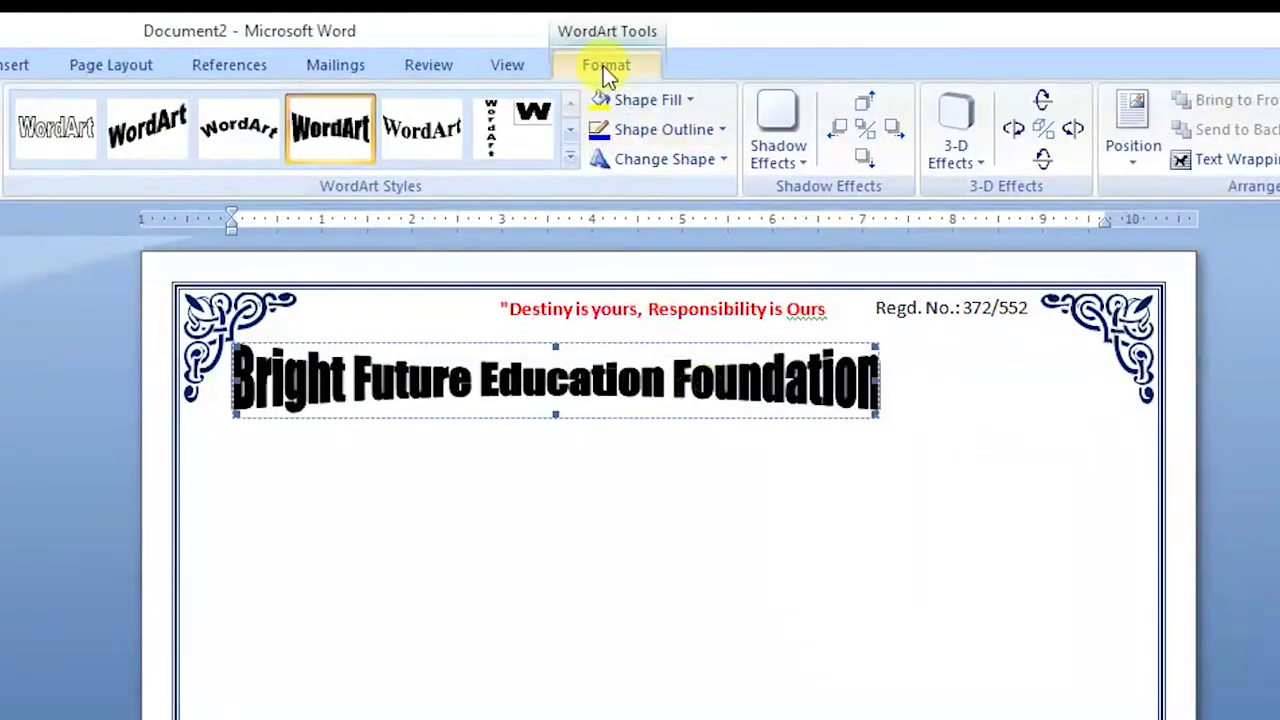
pyautogui.click(1235, 162)
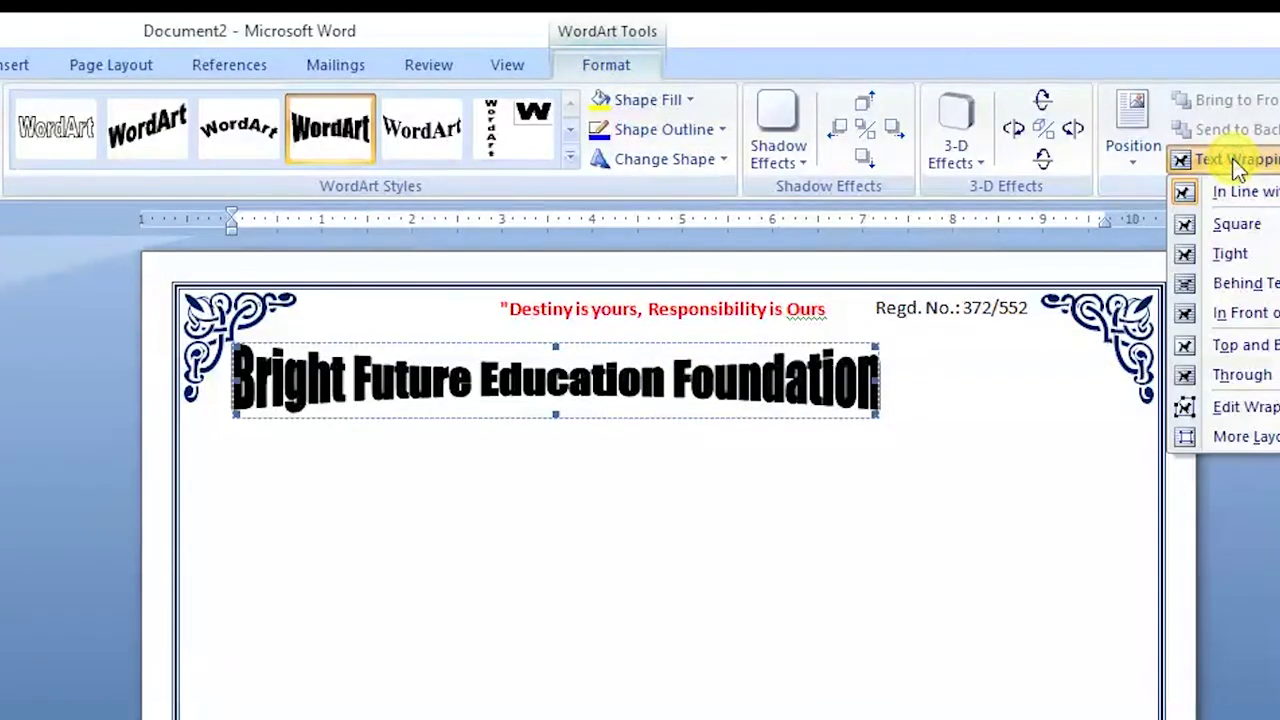
pyautogui.click(1255, 318)
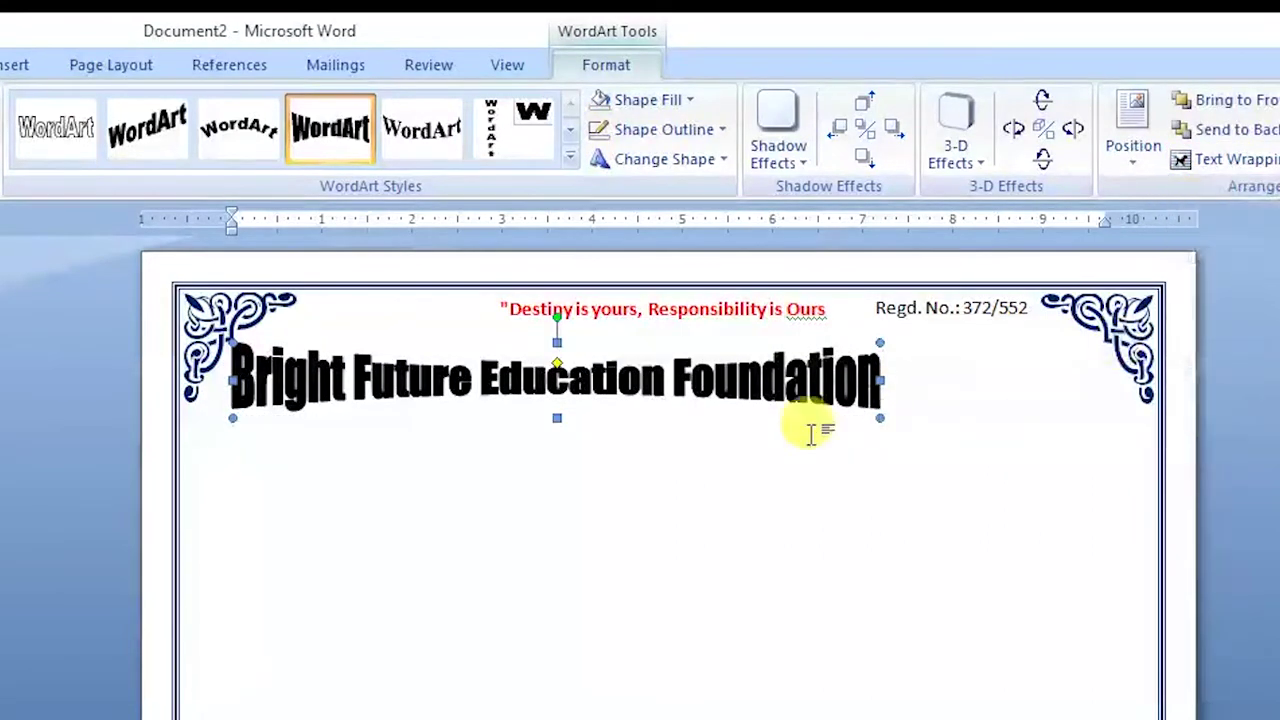
pyautogui.moveTo(709, 400); pyautogui.dragTo(820, 402)
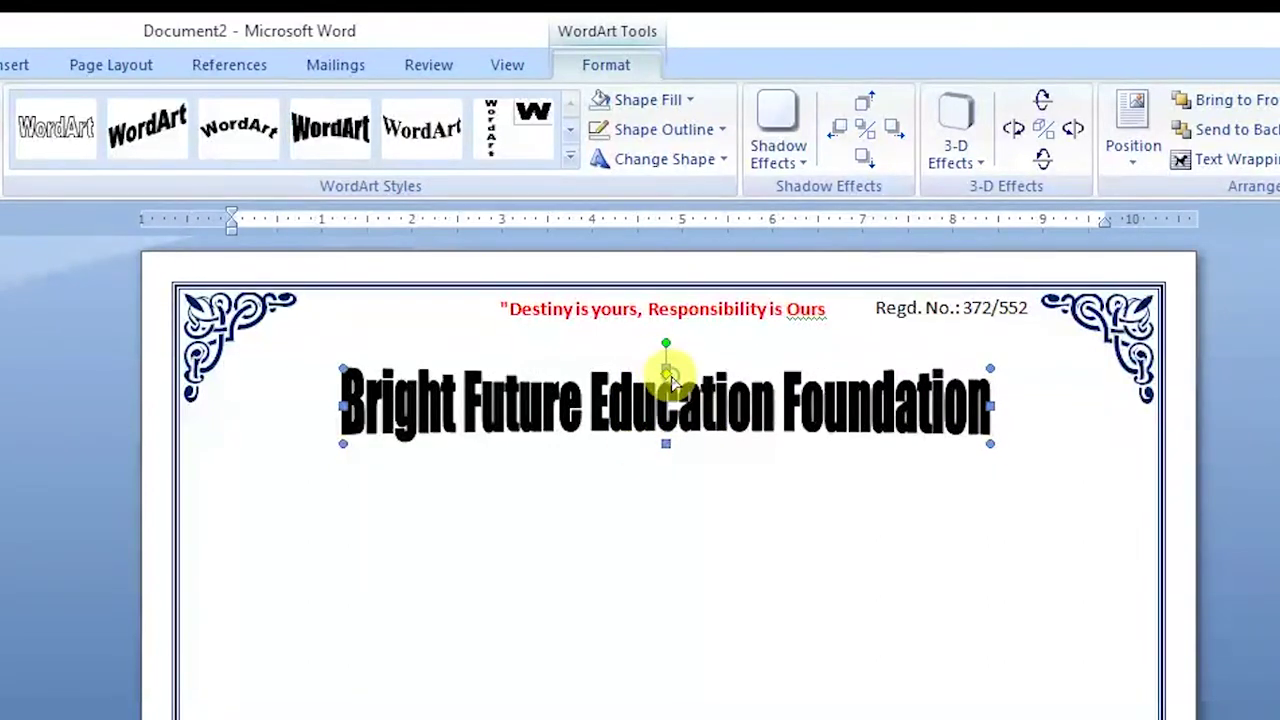
# Step: Fill the title dark blue, add a left-nudged drop shadow, and move it up
pyautogui.click(679, 405)
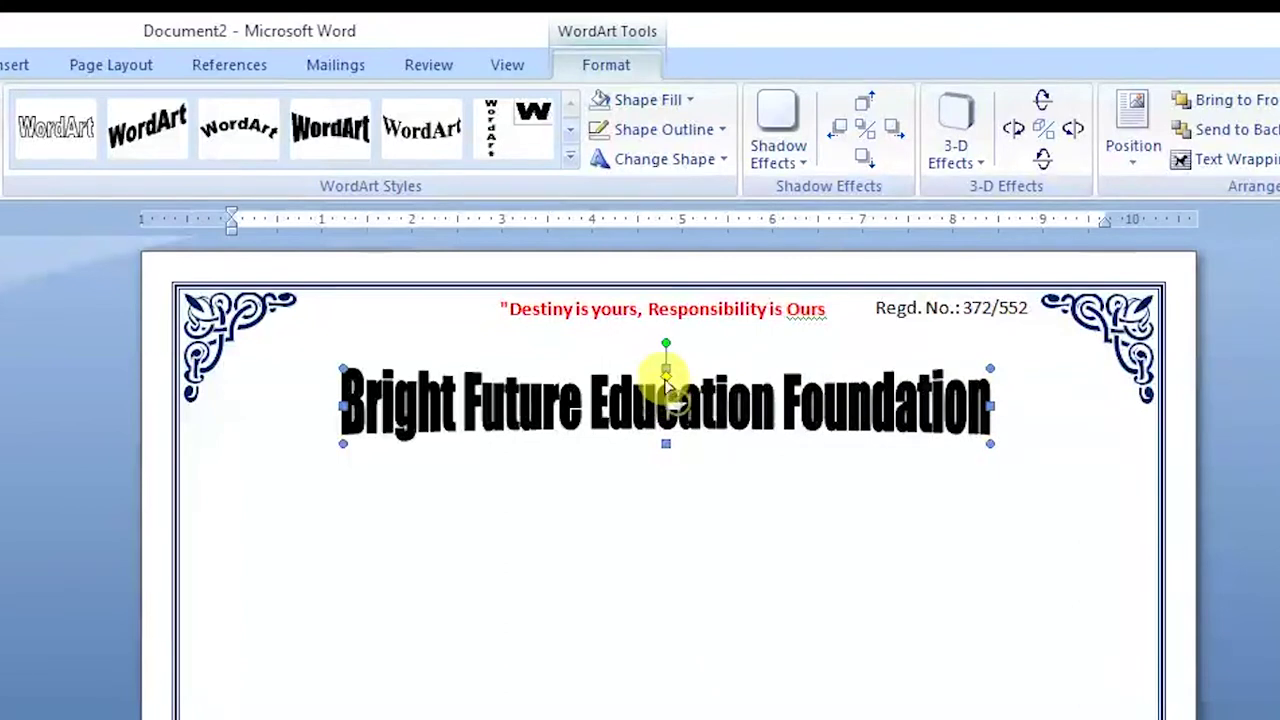
pyautogui.click(643, 98)
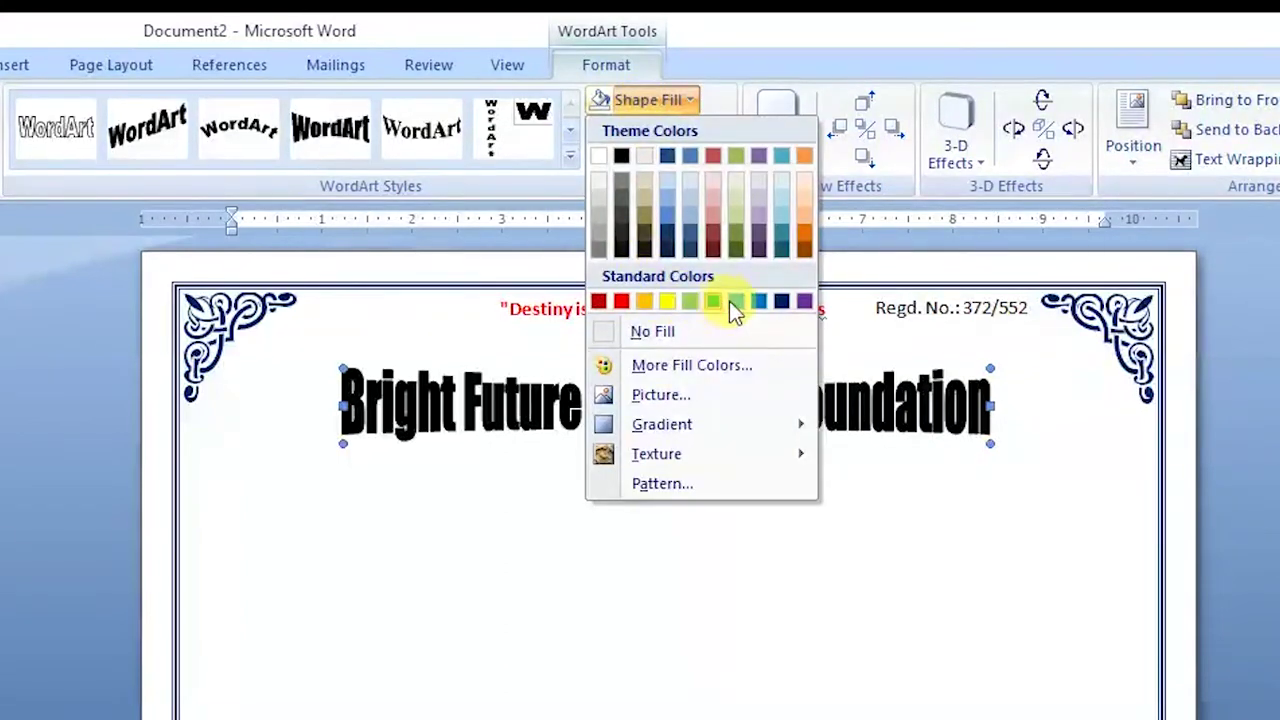
pyautogui.click(784, 302)
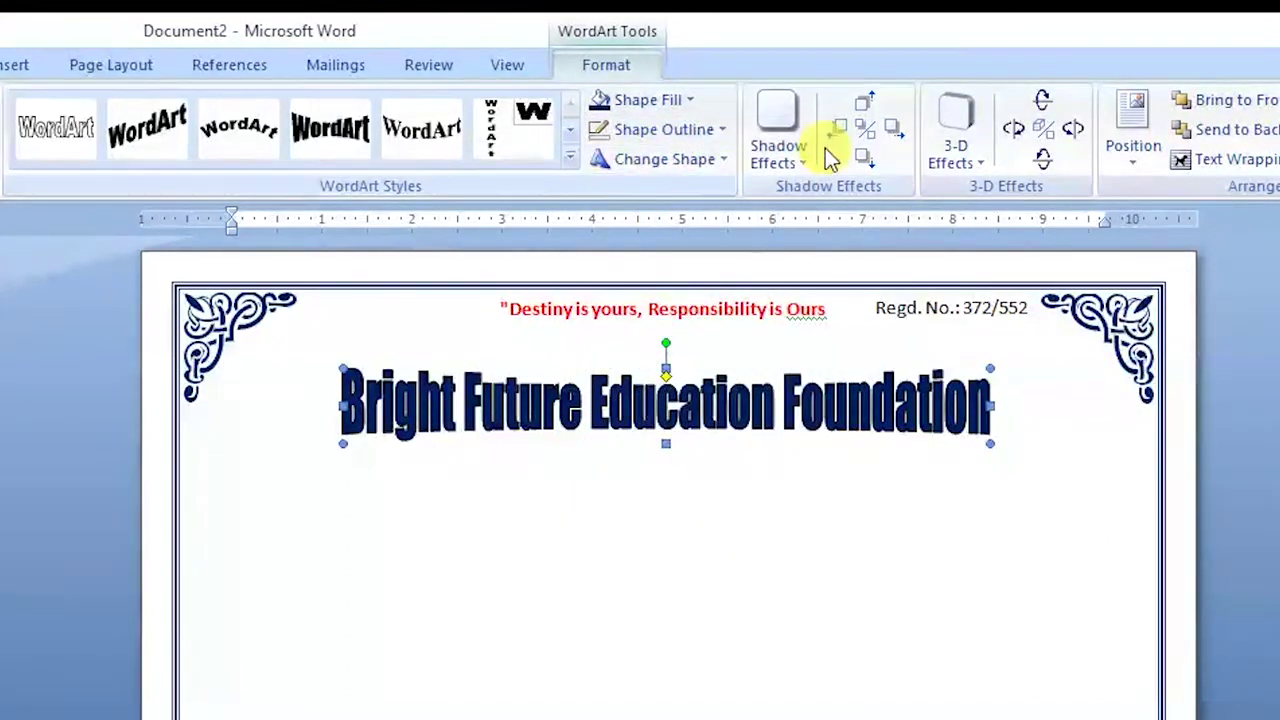
pyautogui.click(888, 130)
pyautogui.click(843, 137)
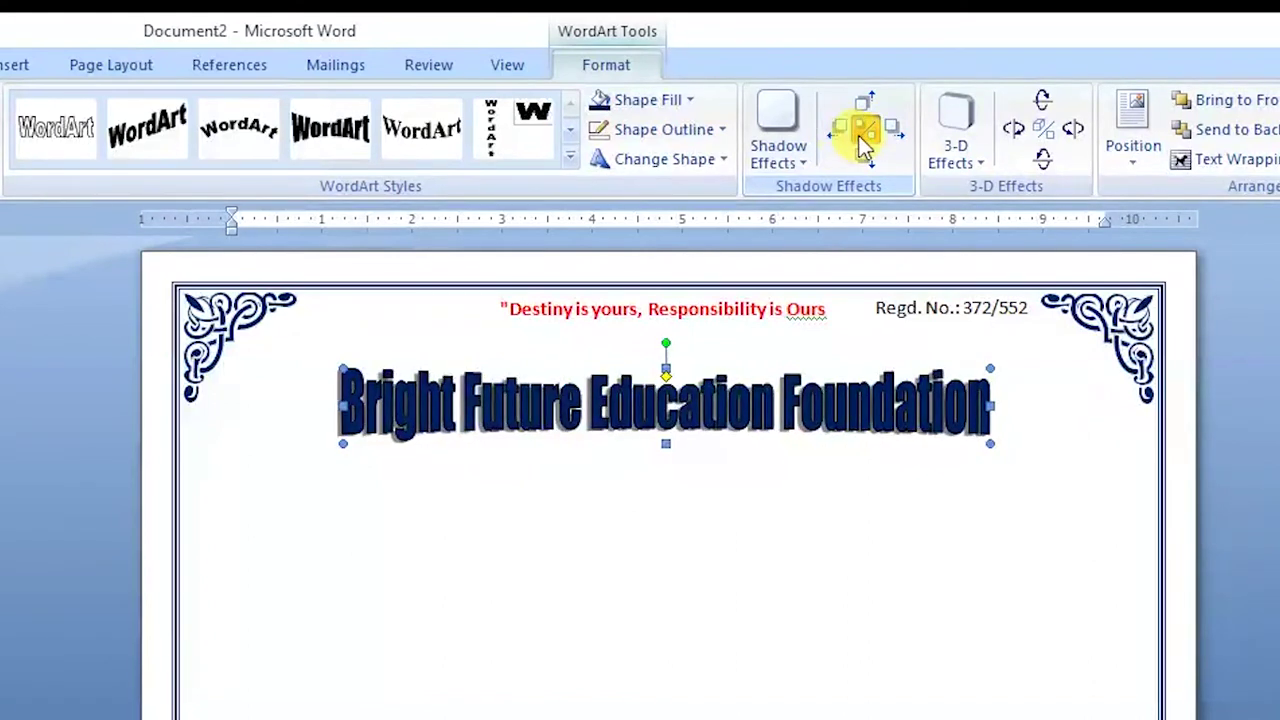
pyautogui.moveTo(709, 400); pyautogui.dragTo(700, 374)
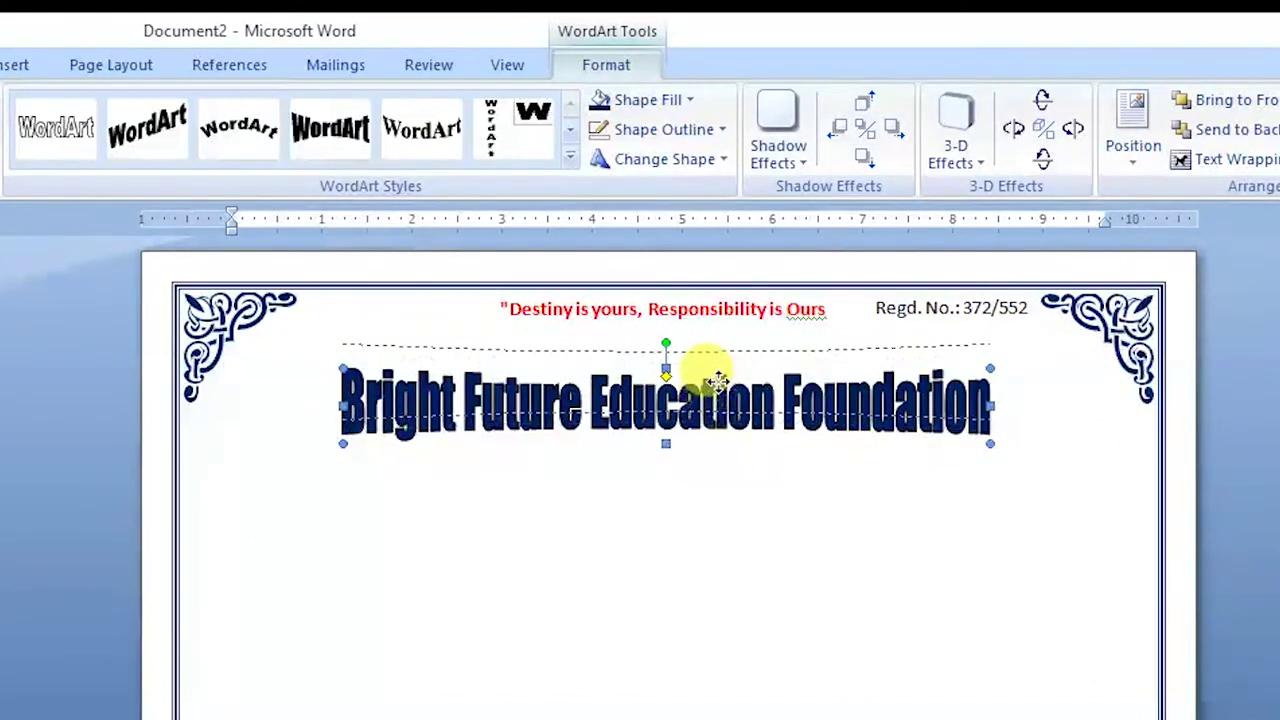
# Step: Shorten the title slightly and stretch its left and right edges outward across the page
pyautogui.click(660, 375)
pyautogui.moveTo(676, 402); pyautogui.dragTo(676, 400)
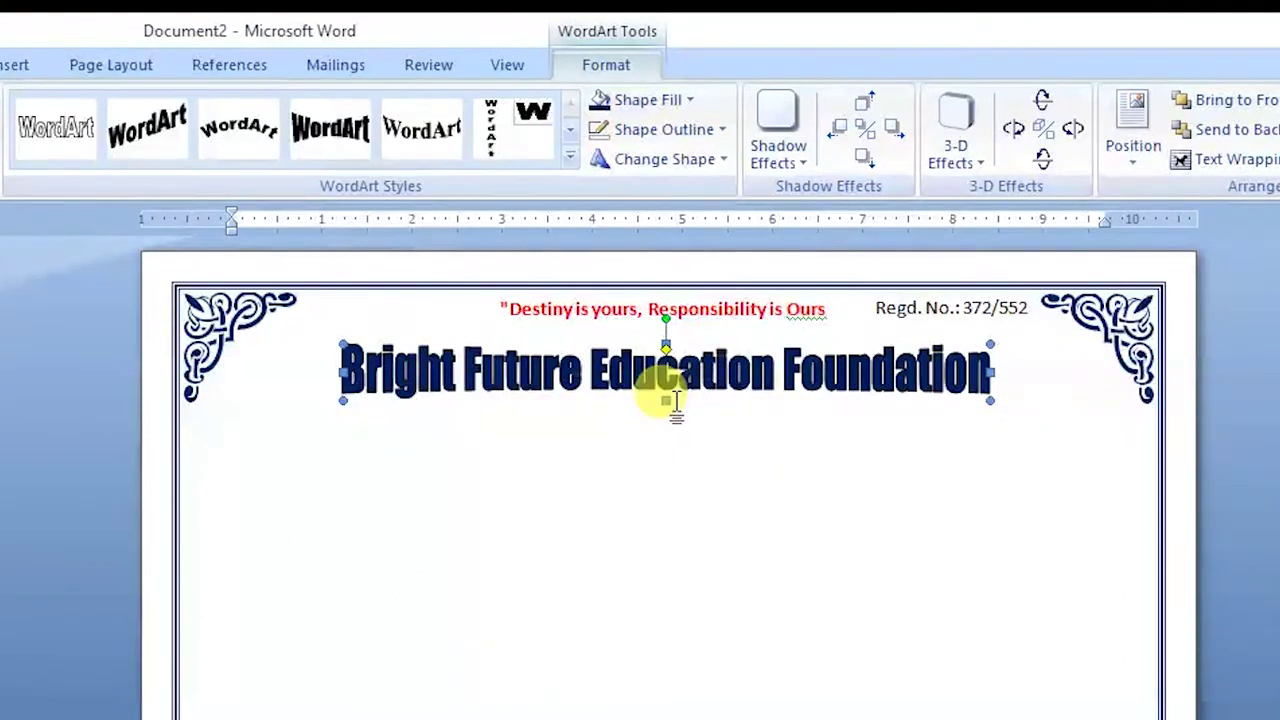
pyautogui.click(654, 443)
pyautogui.click(614, 368)
pyautogui.click(629, 452)
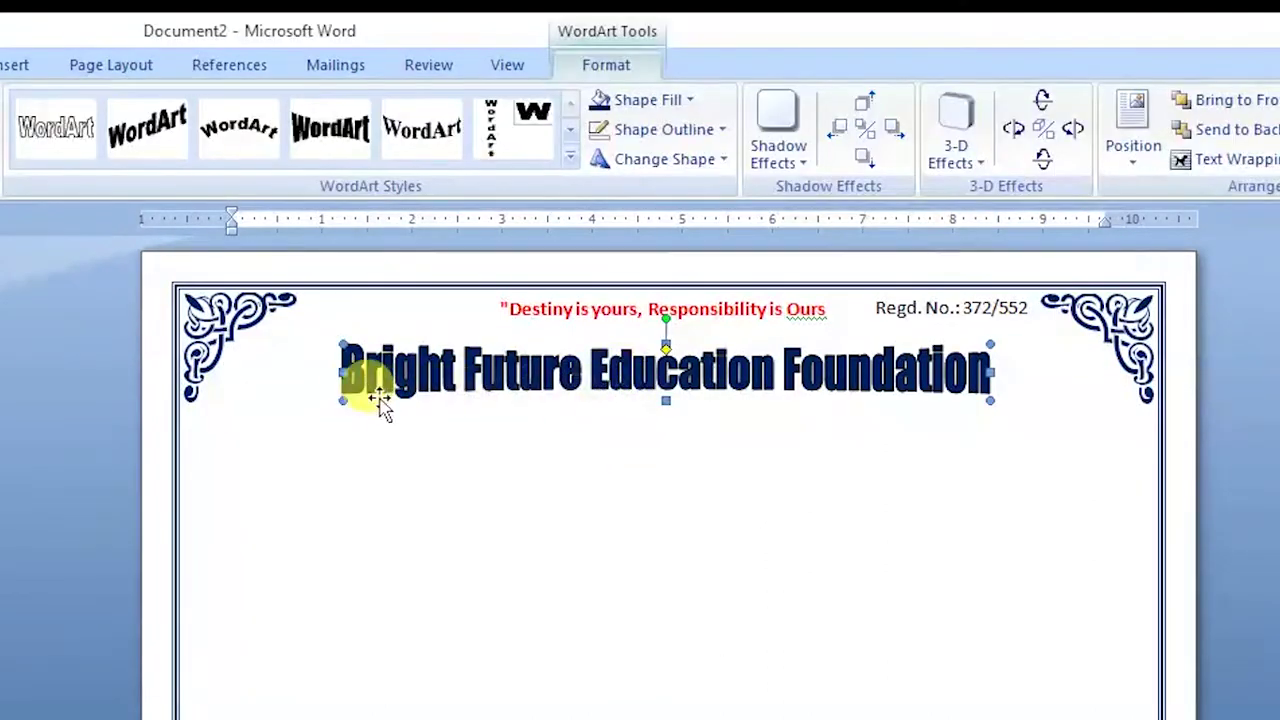
pyautogui.moveTo(337, 368); pyautogui.dragTo(308, 366)
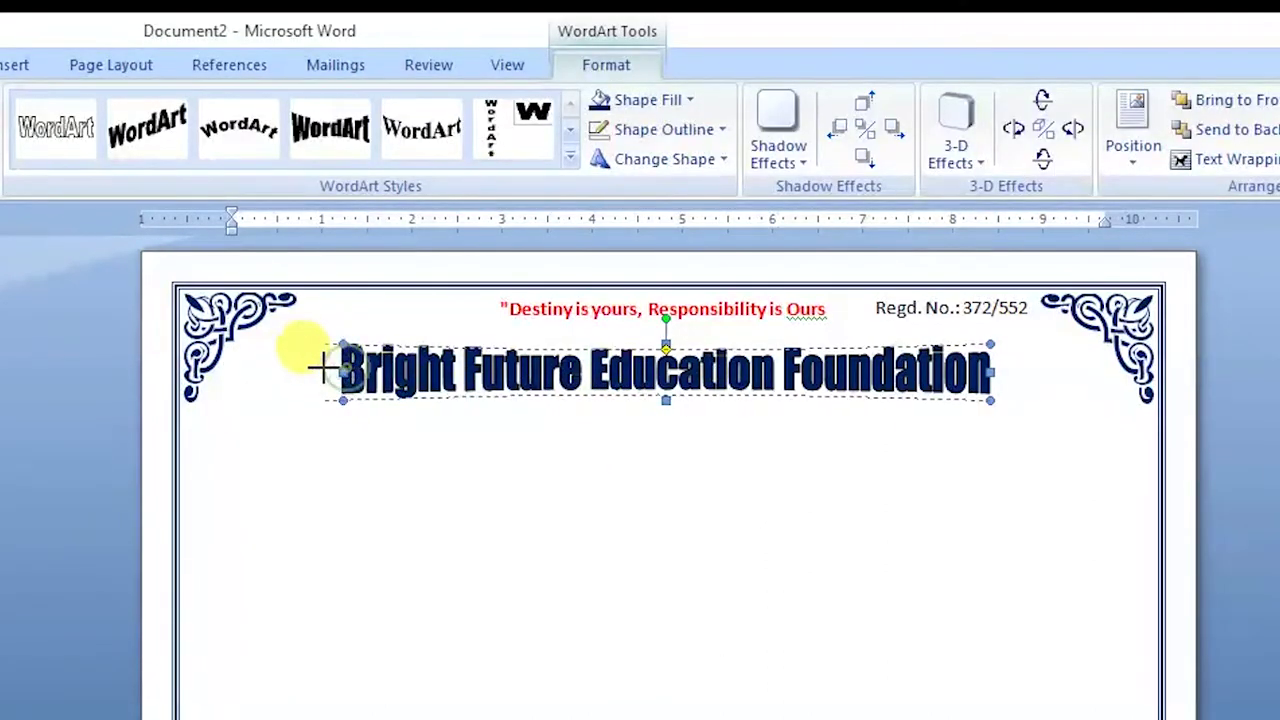
pyautogui.moveTo(990, 370); pyautogui.dragTo(1026, 372)
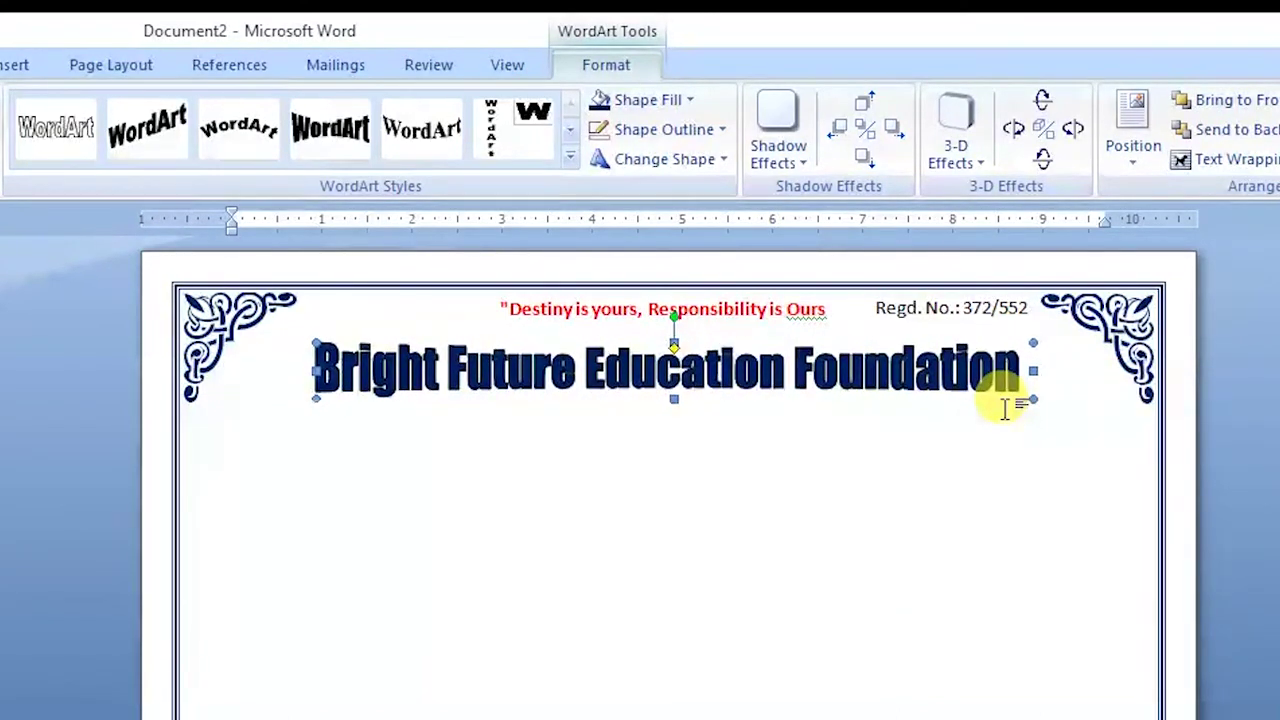
pyautogui.click(737, 497)
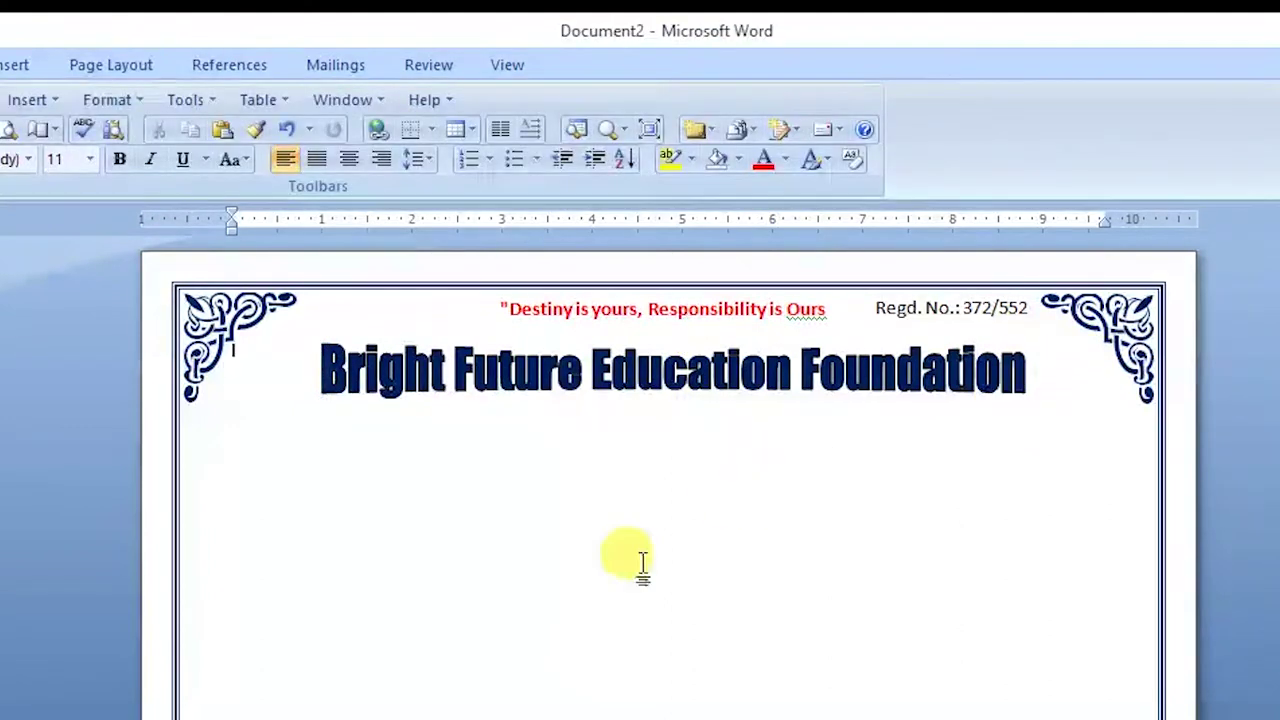
# Step: Copy the motto text box, paste a duplicate, and move it below the title
pyautogui.click(575, 300)
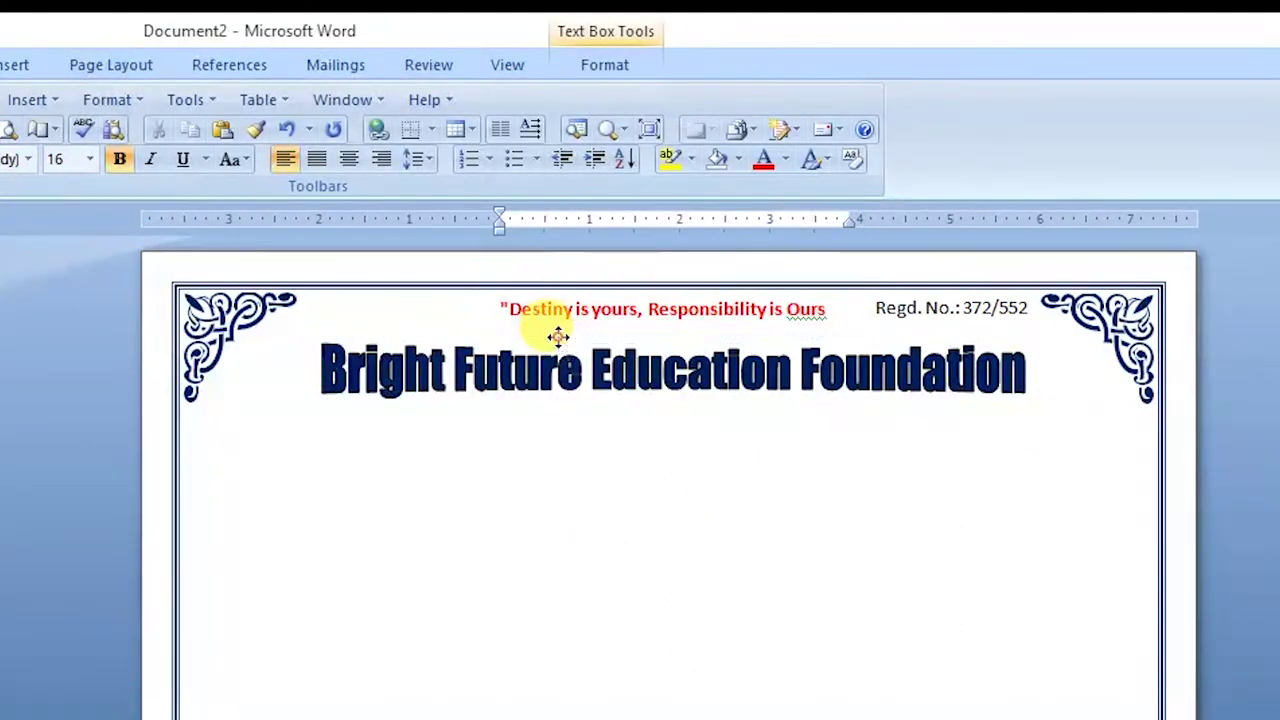
pyautogui.rightClick(558, 340)
pyautogui.click(610, 383)
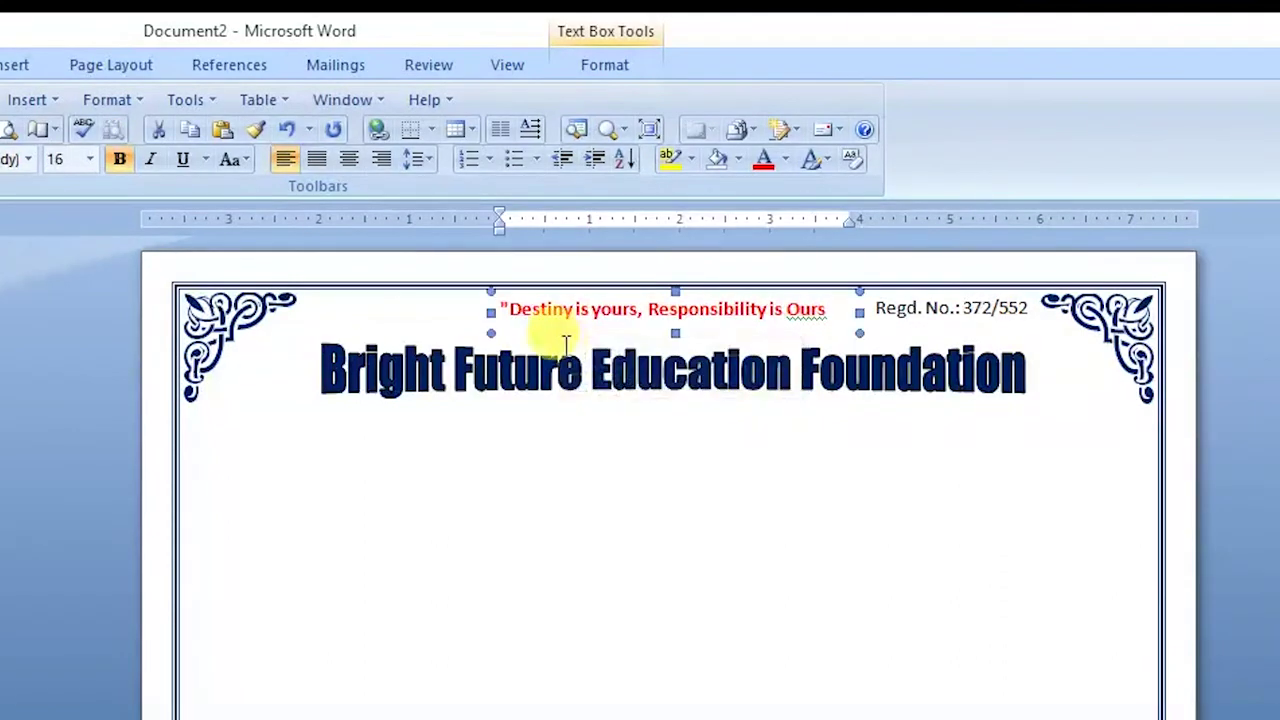
pyautogui.rightClick(548, 432)
pyautogui.click(600, 512)
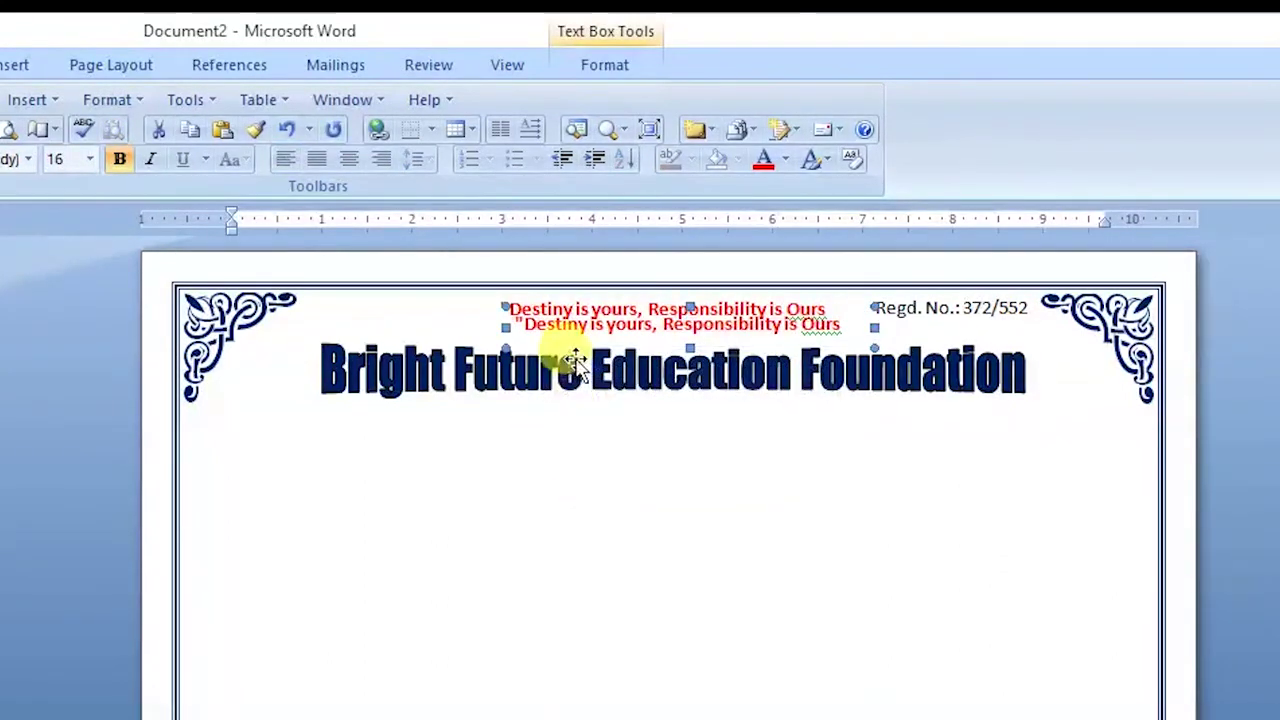
pyautogui.moveTo(587, 343); pyautogui.dragTo(592, 441)
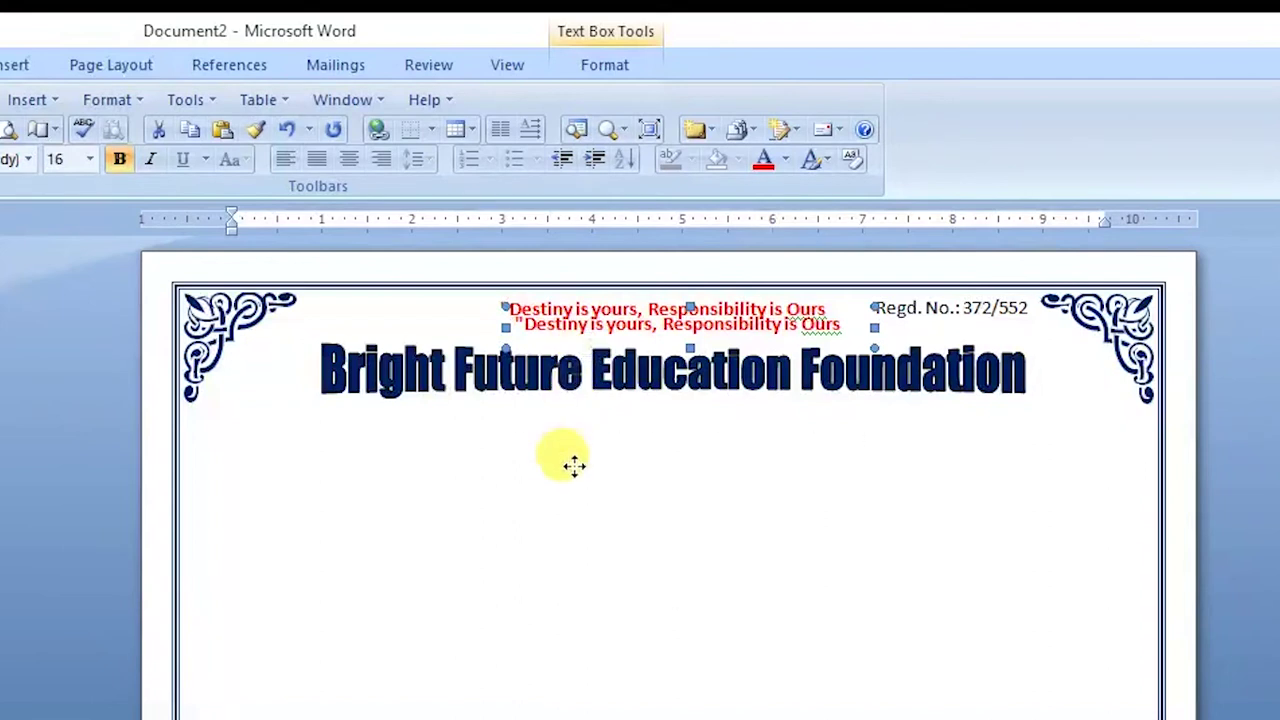
# Step: Select the duplicate's text, then select the '(A complet Computer, Tution & Language Center)' line in Document1
pyautogui.click(571, 420)
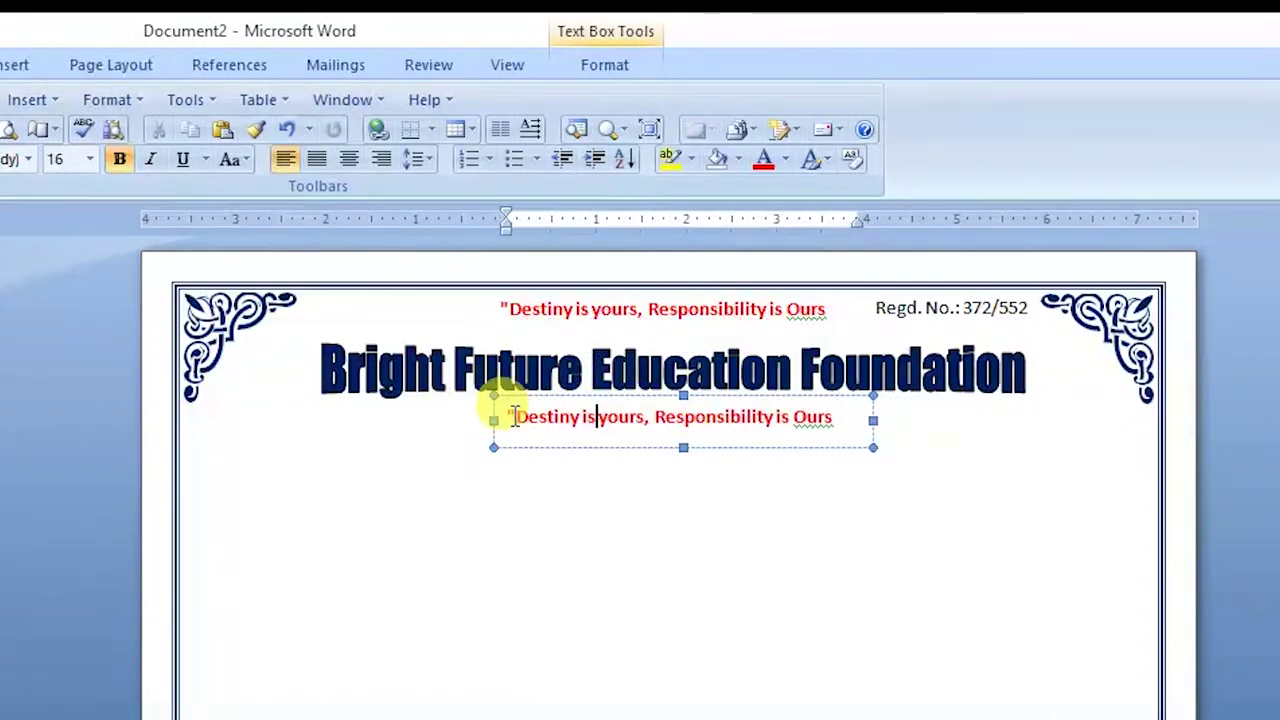
pyautogui.moveTo(505, 416)
pyautogui.mouseDown()
pyautogui.moveTo(738, 422)
pyautogui.moveTo(790, 483)
pyautogui.mouseUp()
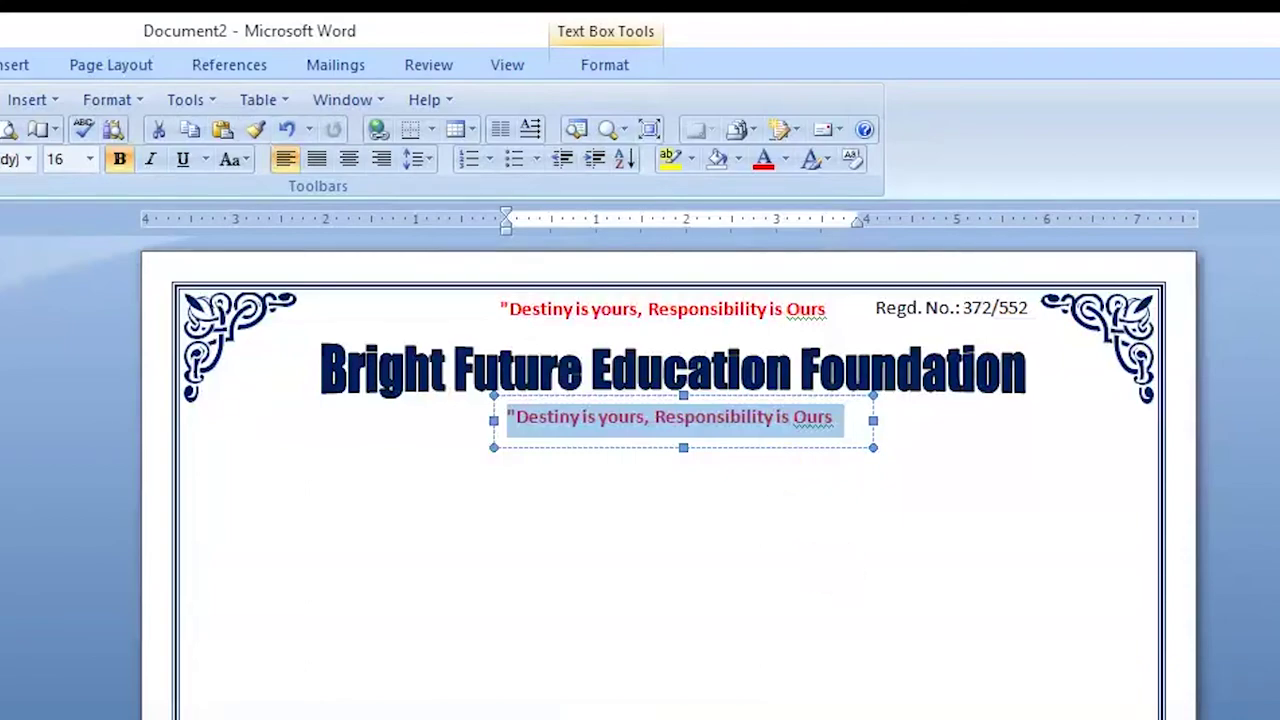
pyautogui.hotkey('alt', 'Tab')
pyautogui.moveTo(200, 415); pyautogui.dragTo(646, 405)
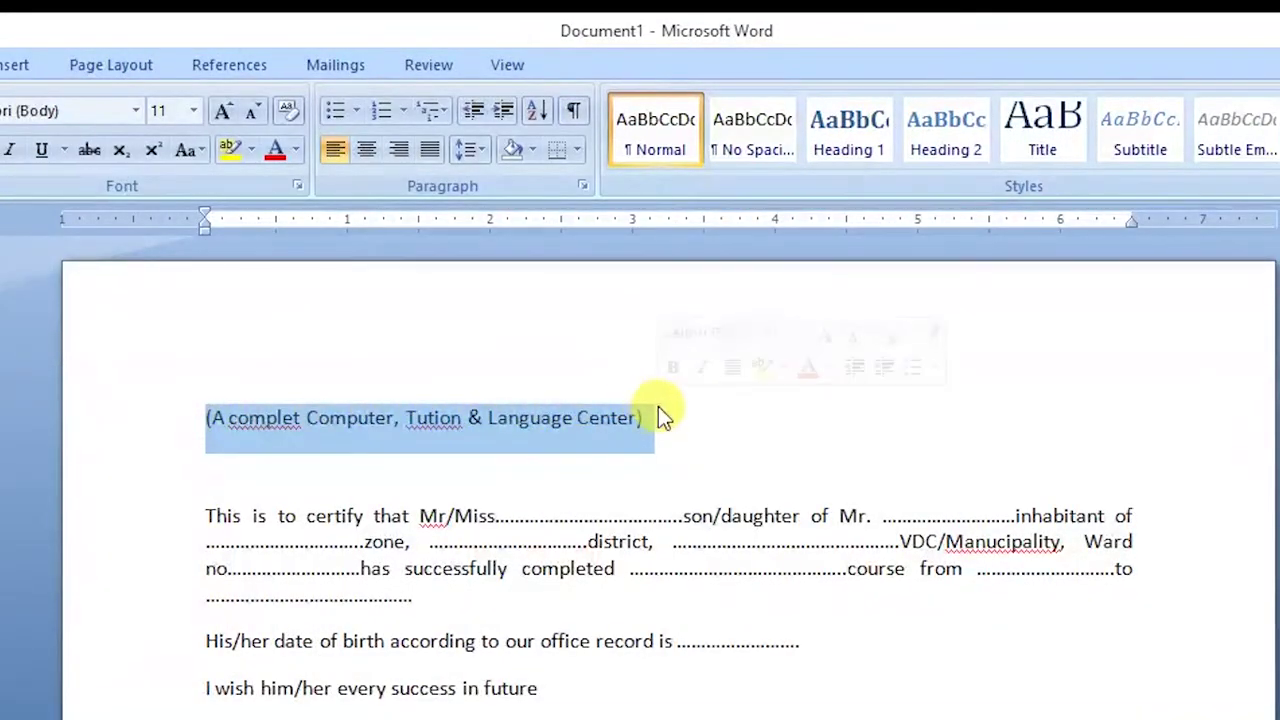
# Step: Move the subtitle line from Document1 into the duplicate box, replacing the motto, and widen it
pyautogui.rightClick(515, 422)
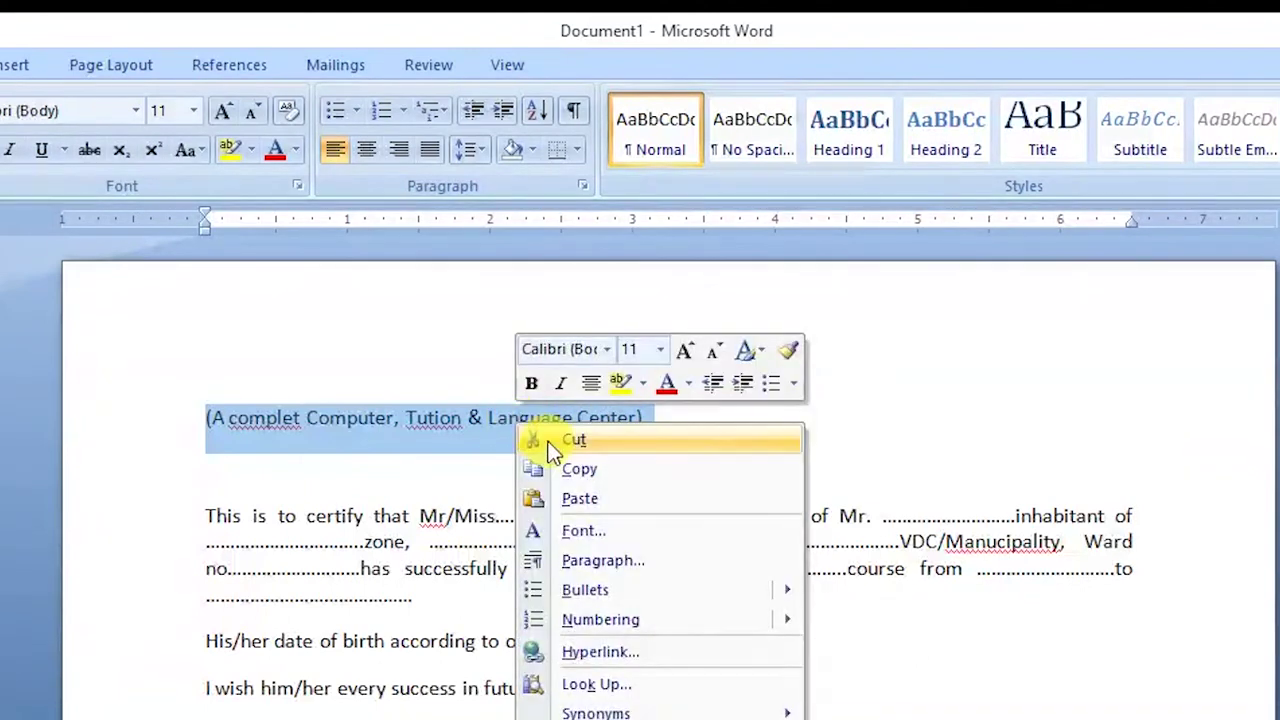
pyautogui.click(564, 437)
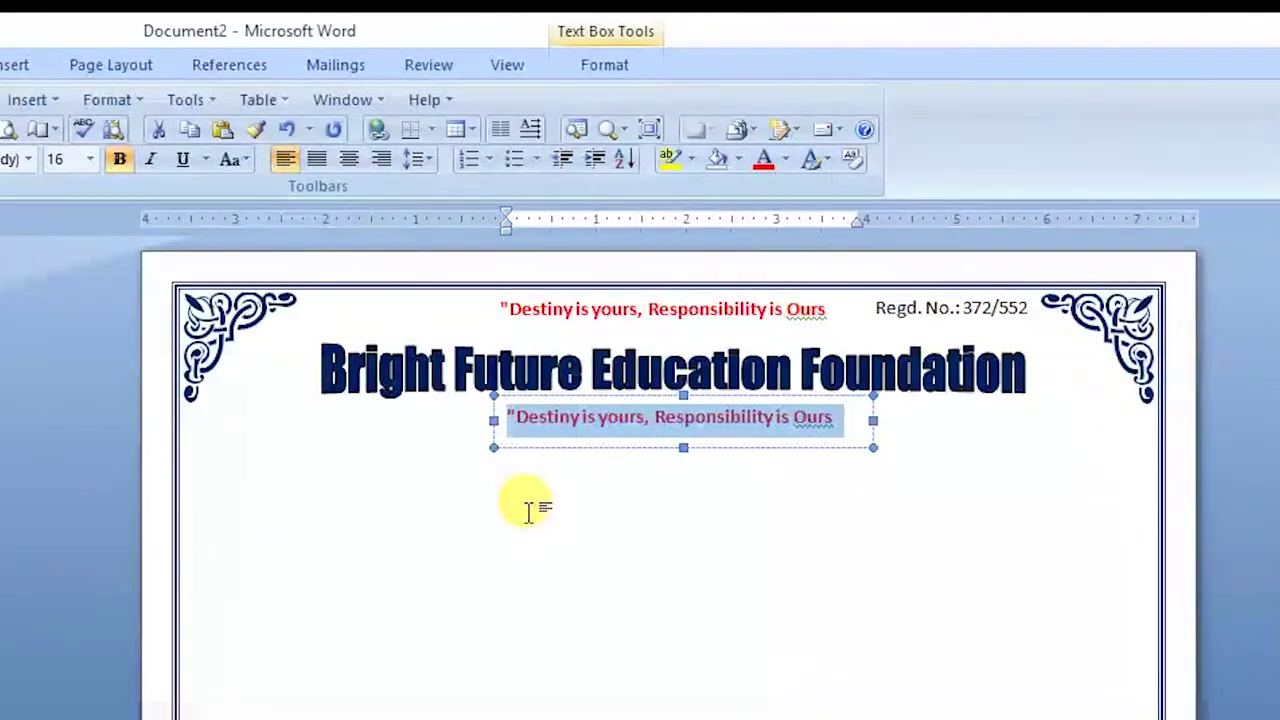
pyautogui.tripleClick(538, 425)
pyautogui.rightClick(538, 425)
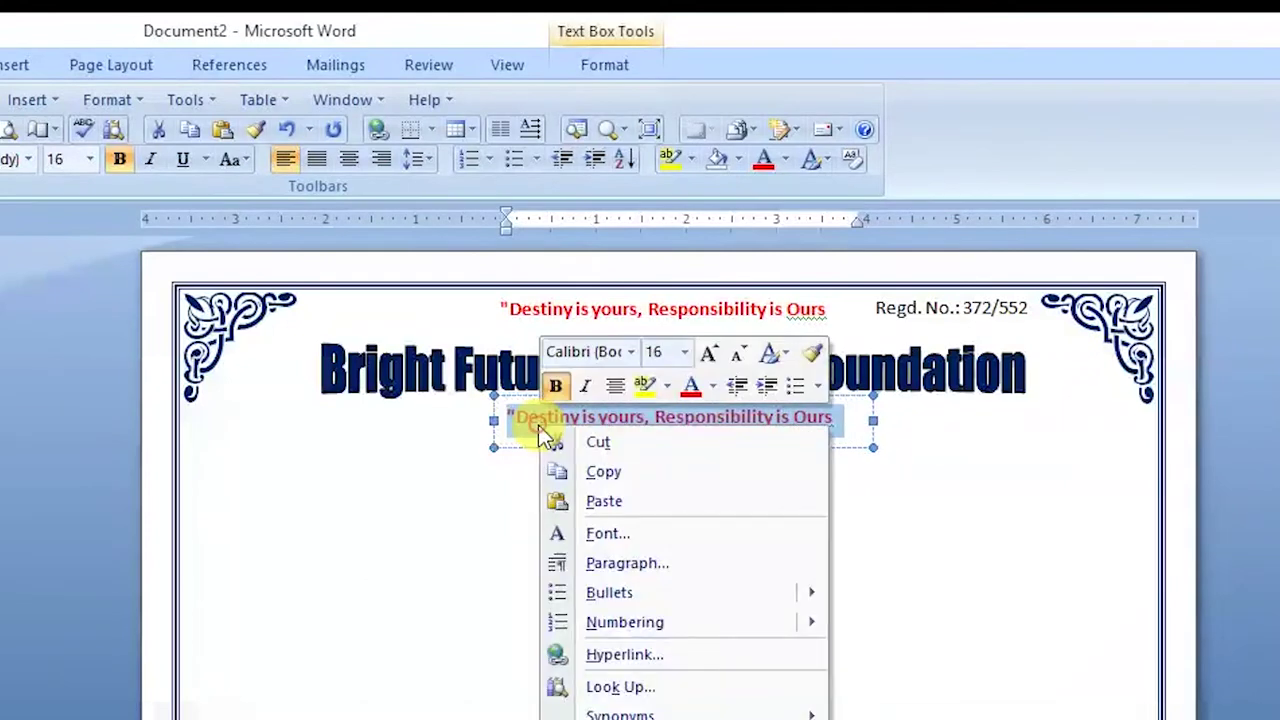
pyautogui.click(604, 501)
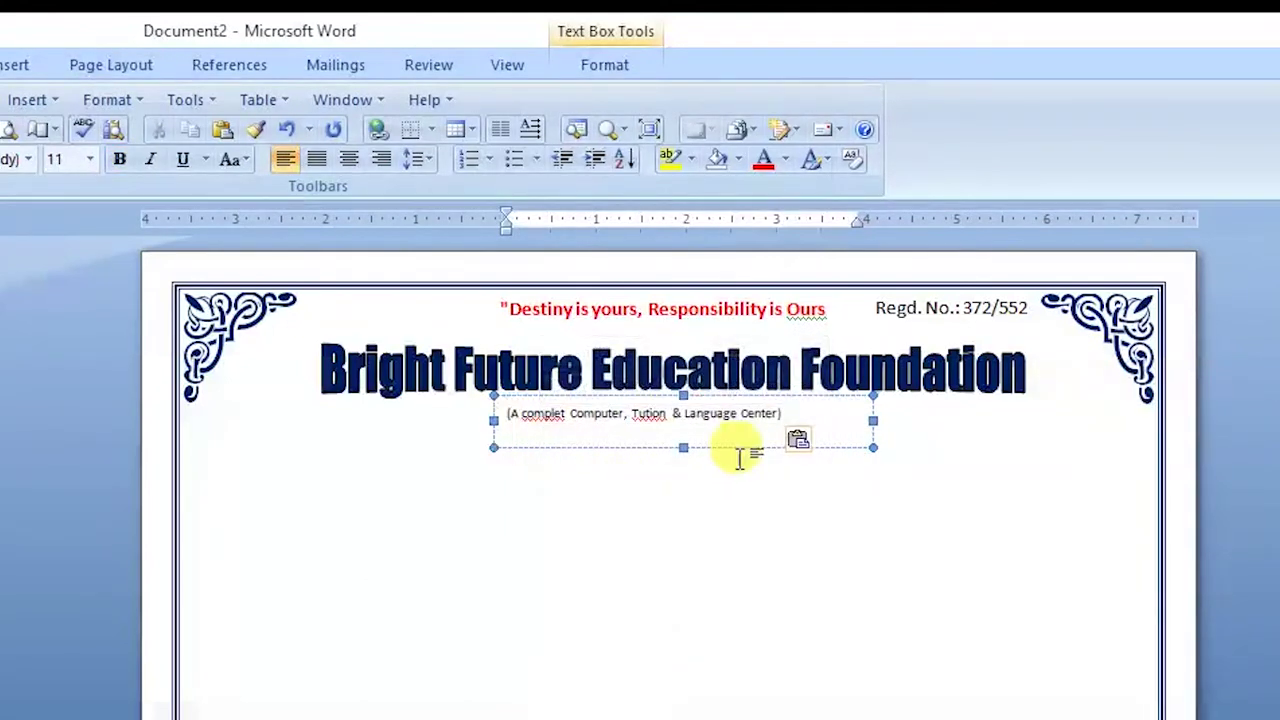
pyautogui.click(788, 413)
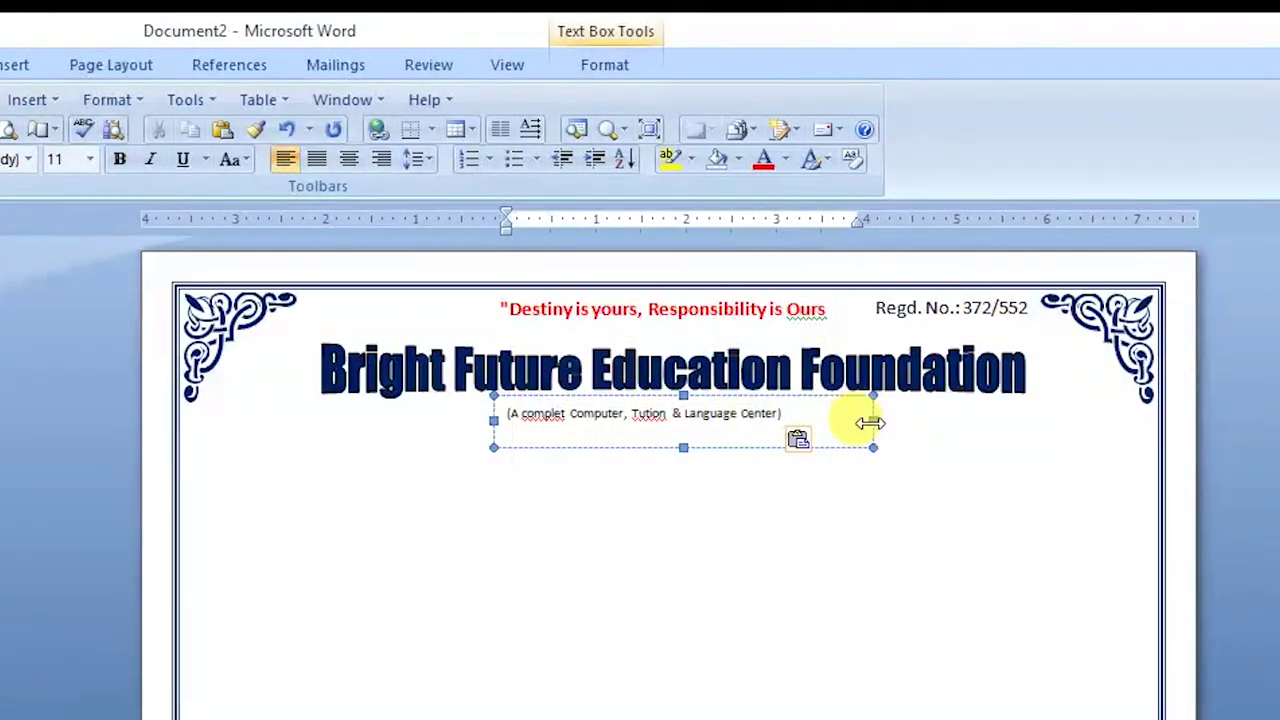
pyautogui.moveTo(870, 423); pyautogui.dragTo(1040, 423)
# Step: Make the subtitle text bold at 18 pt
pyautogui.click(688, 418)
pyautogui.tripleClick(688, 418)
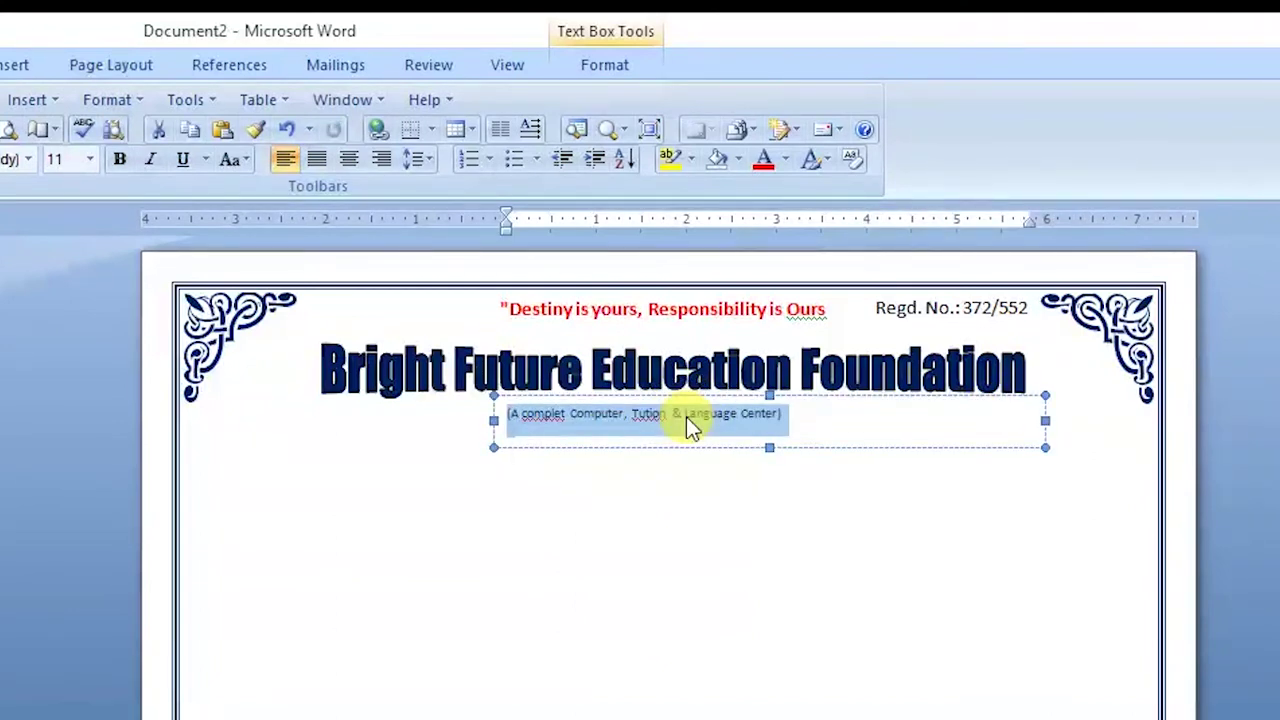
pyautogui.click(2, 65)
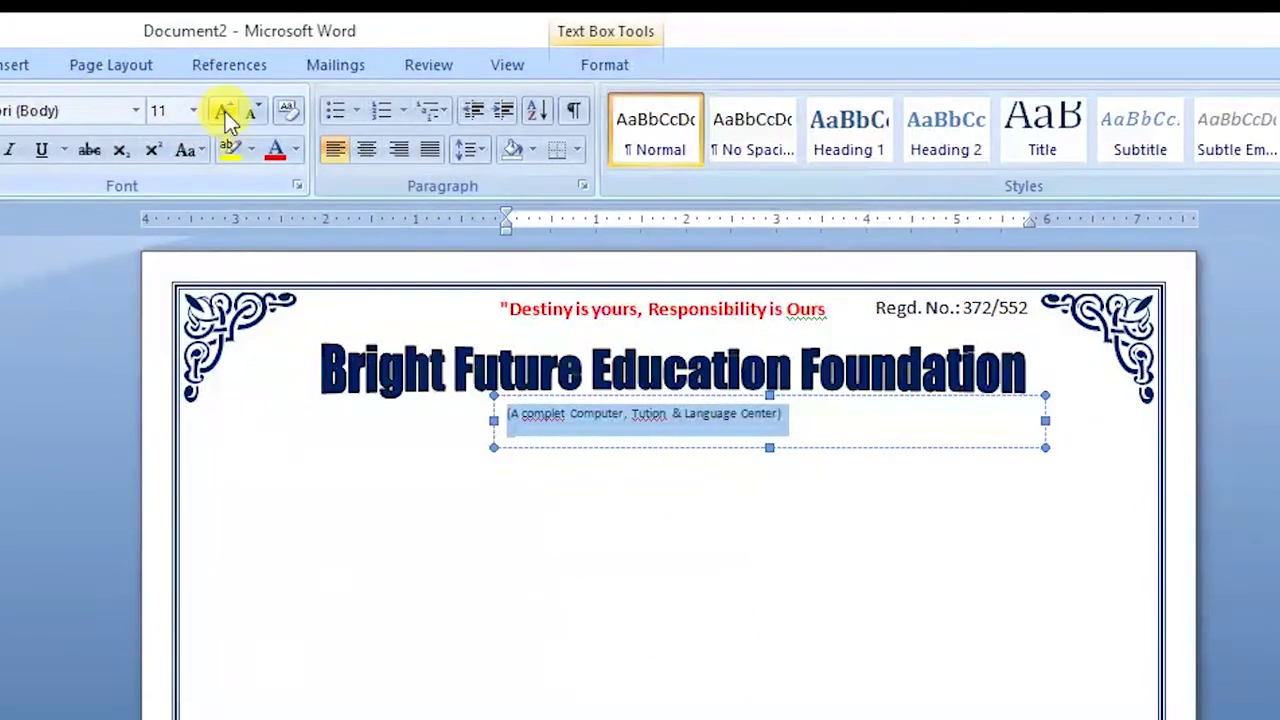
pyautogui.click(225, 113)
pyautogui.click(225, 113)
pyautogui.click(225, 113)
pyautogui.click(225, 113)
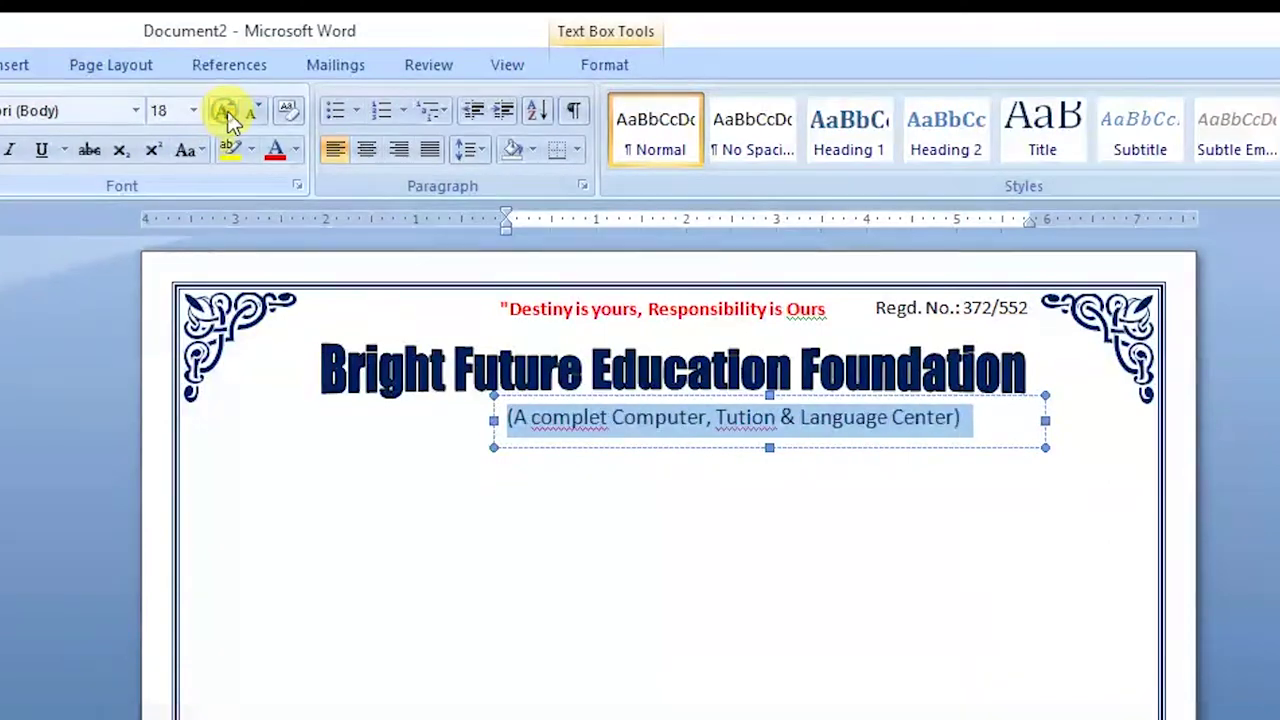
pyautogui.click(1, 150)
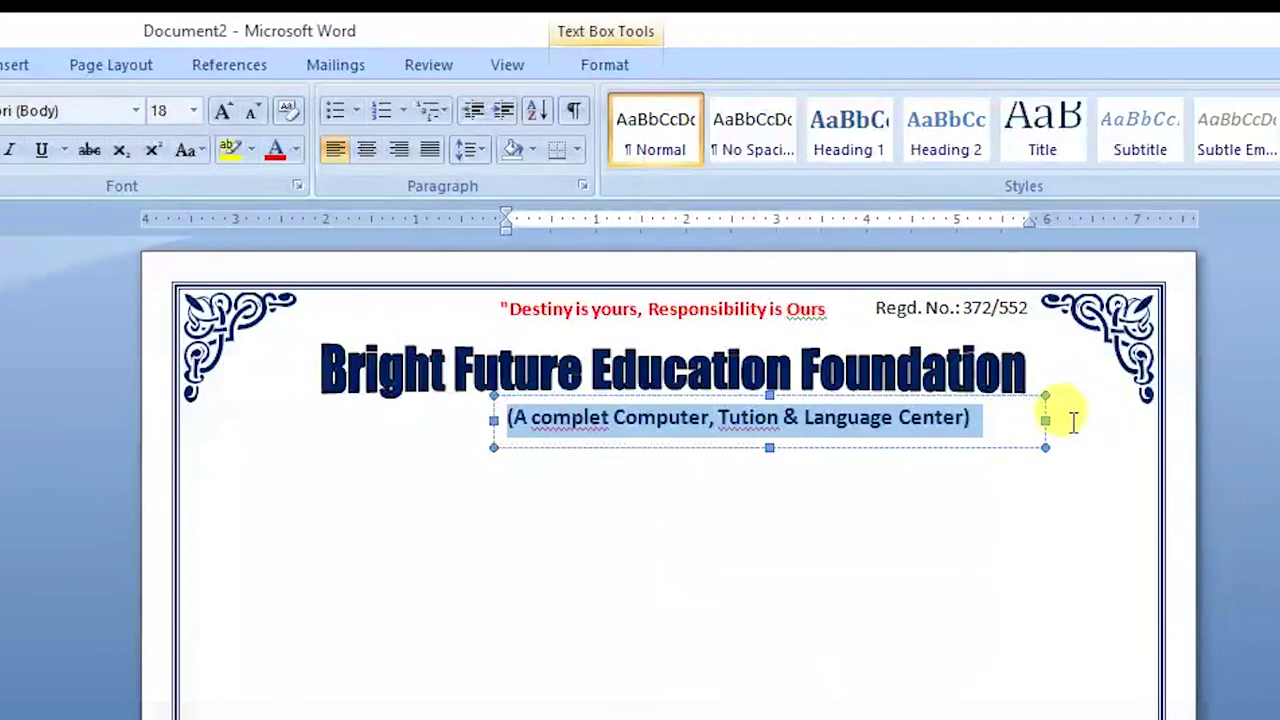
# Step: Narrow the subtitle box to fit its text and nudge it to the centre
pyautogui.moveTo(1045, 420); pyautogui.dragTo(998, 420)
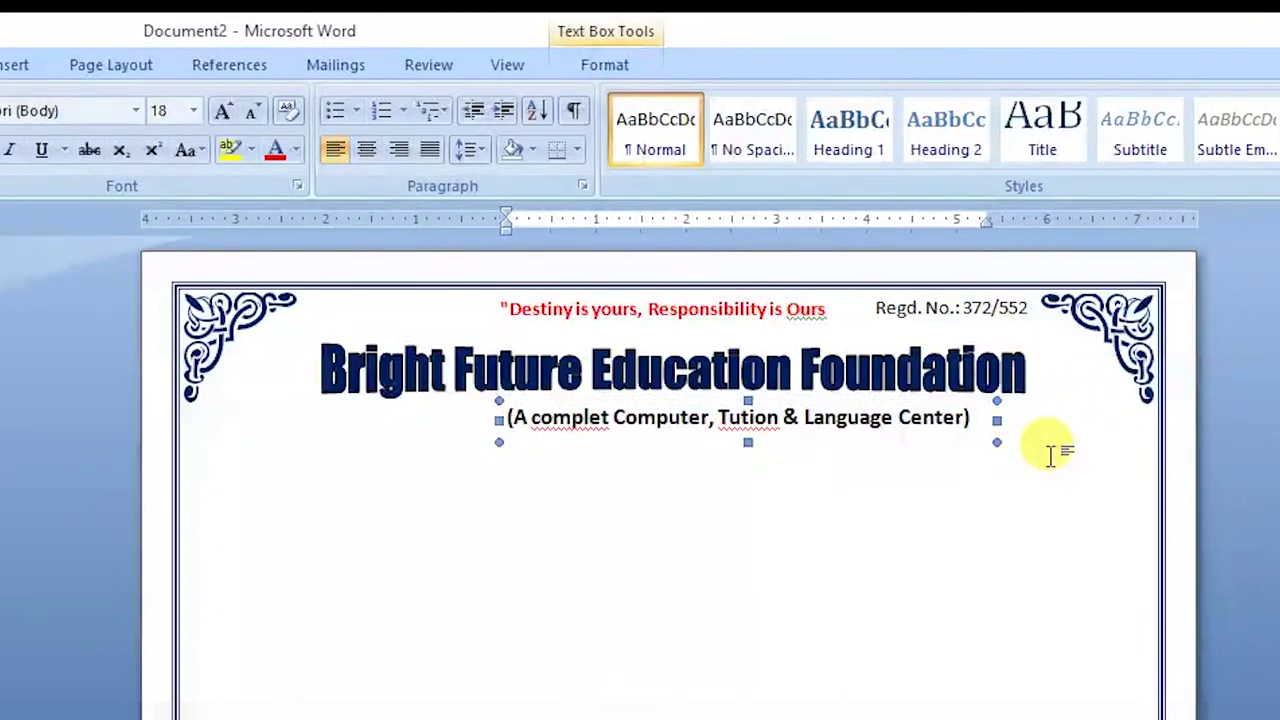
pyautogui.press('Left')
pyautogui.press('Left')
pyautogui.press('Left')
pyautogui.press('Left')
pyautogui.press('Left')
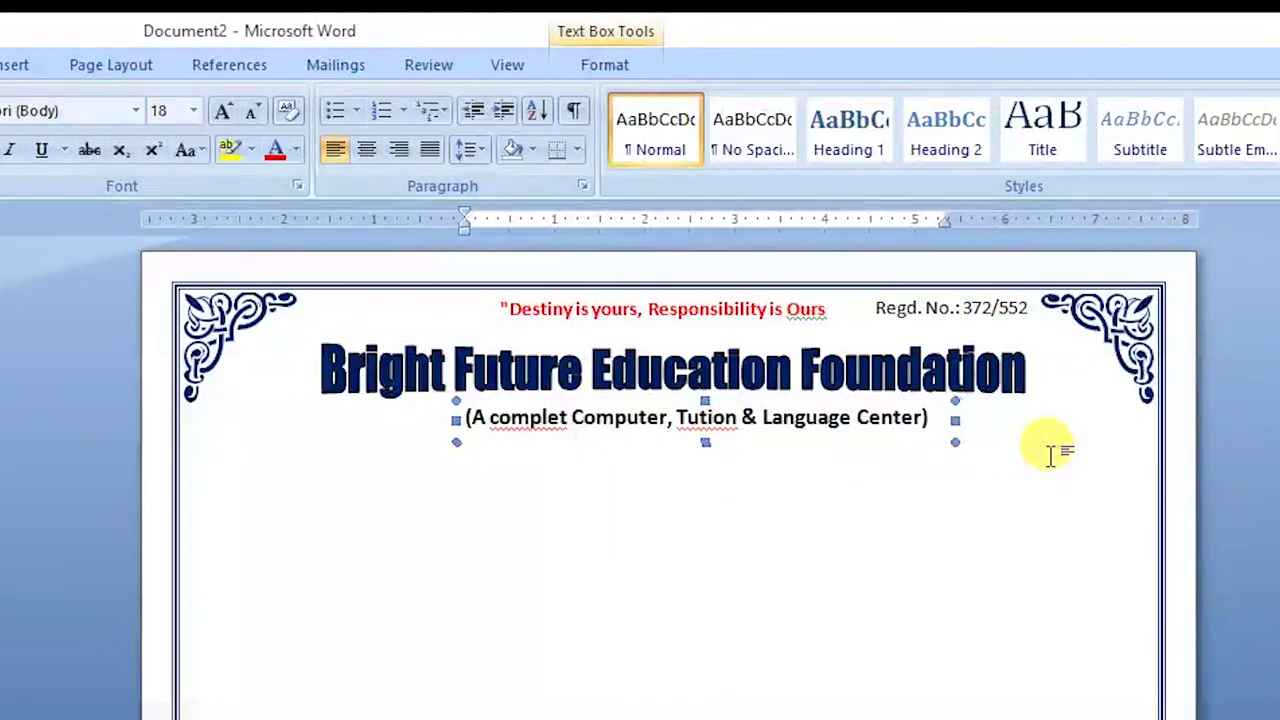
pyautogui.hotkey('ctrl', 'Right')
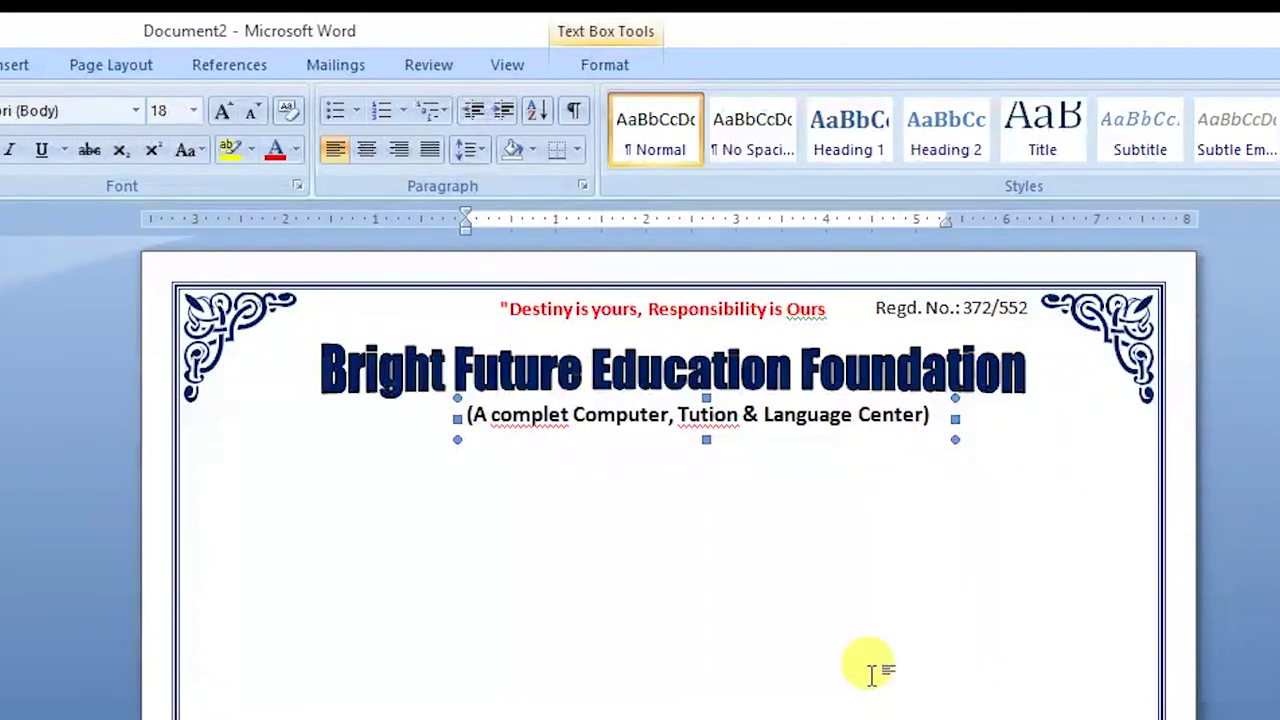
pyautogui.click(678, 508)
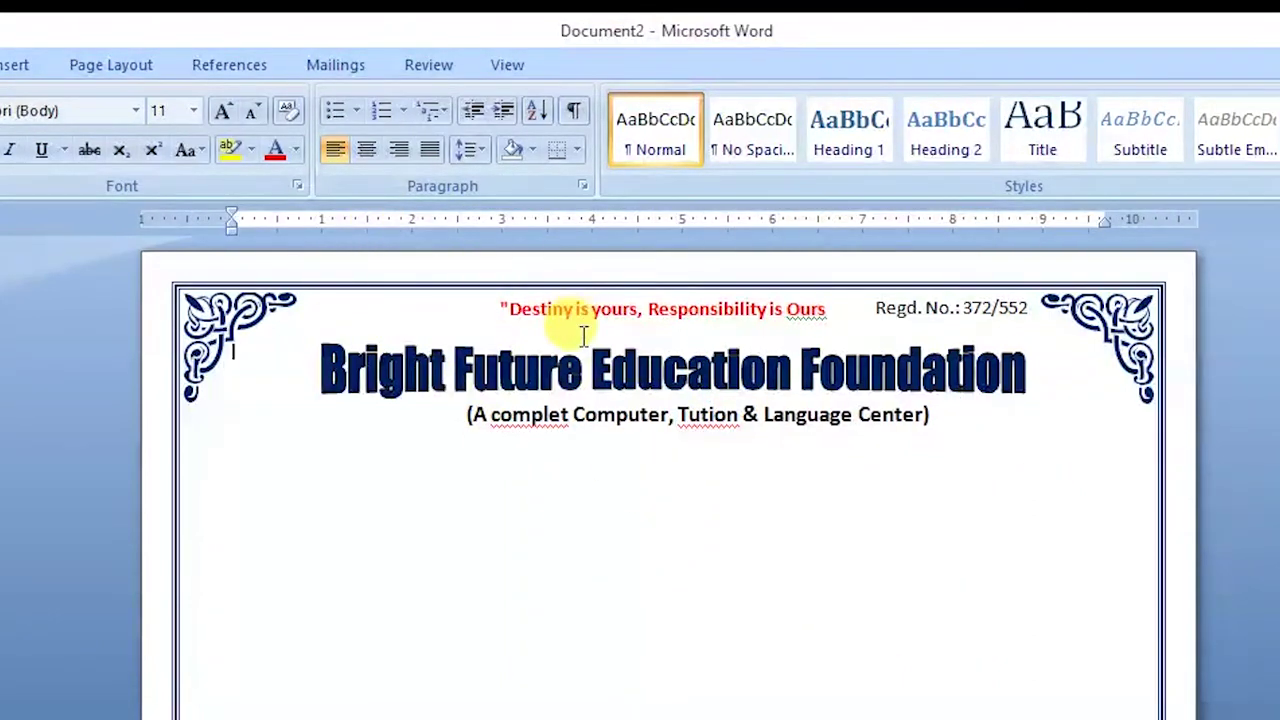
# Step: Place a duplicate of the subtitle box lower down and replace its text with the centre's address
pyautogui.click(575, 416)
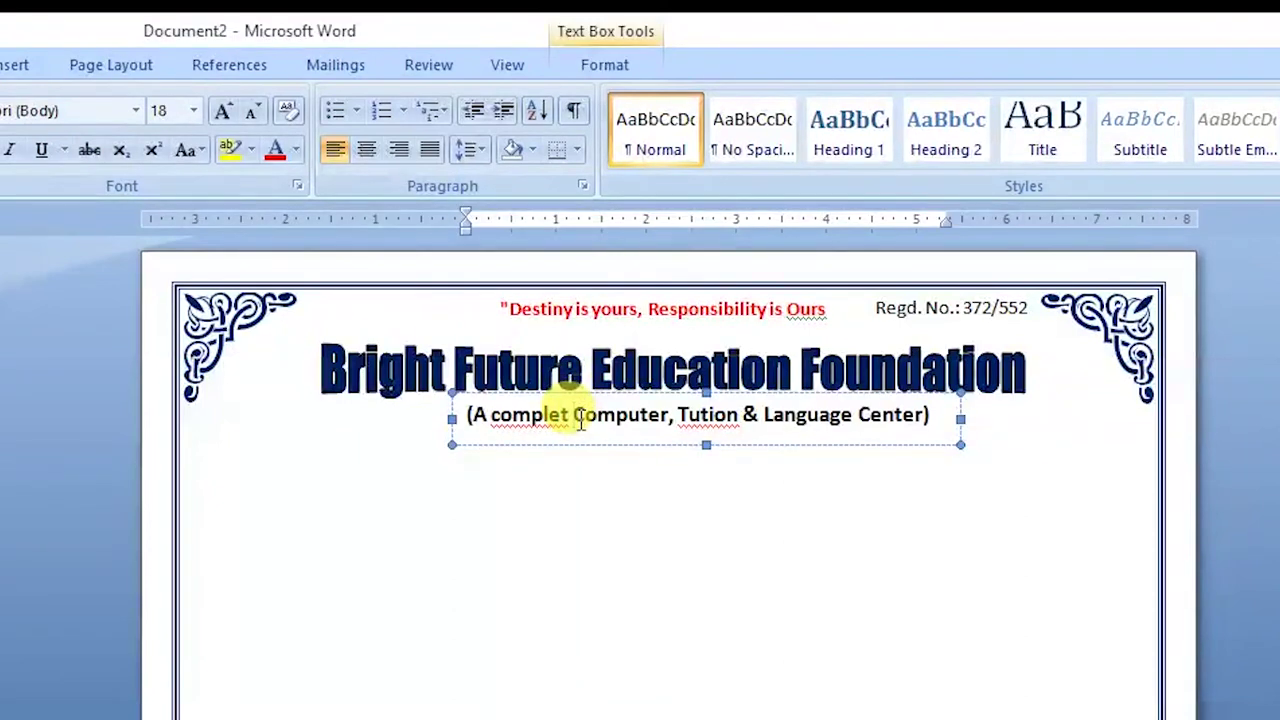
pyautogui.moveTo(600, 448); pyautogui.dragTo(591, 491)
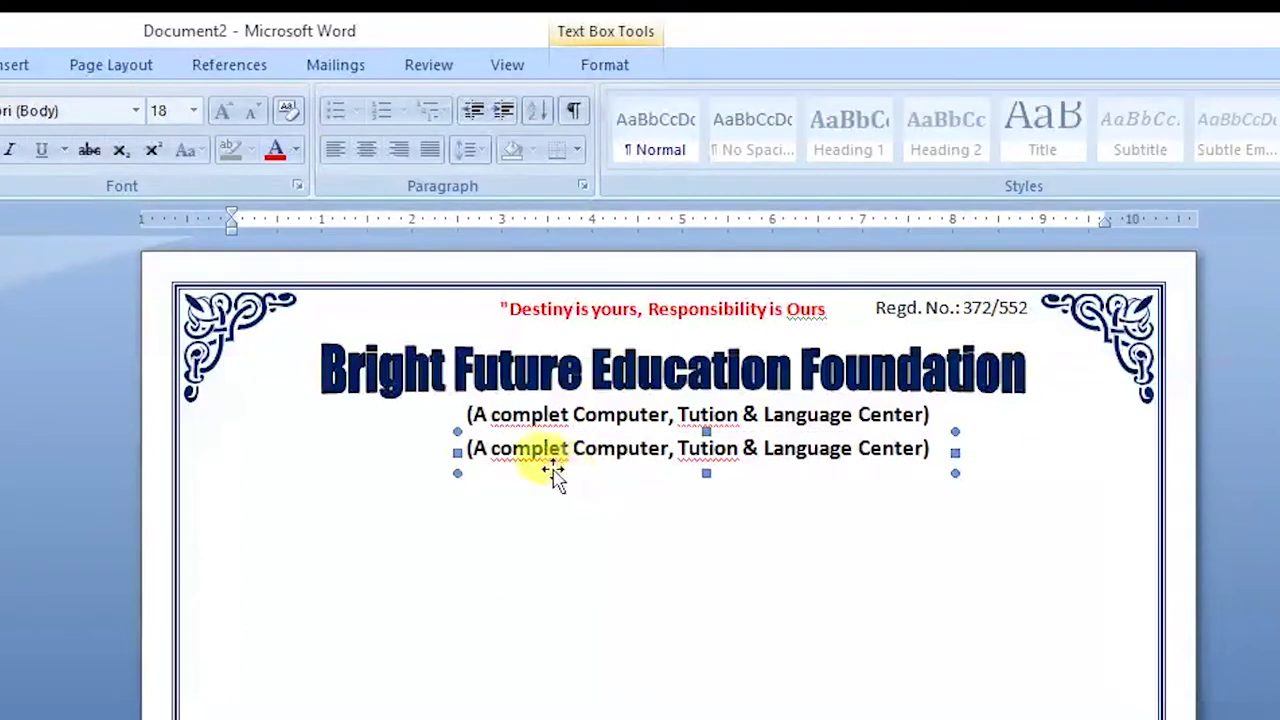
pyautogui.tripleClick(521, 452)
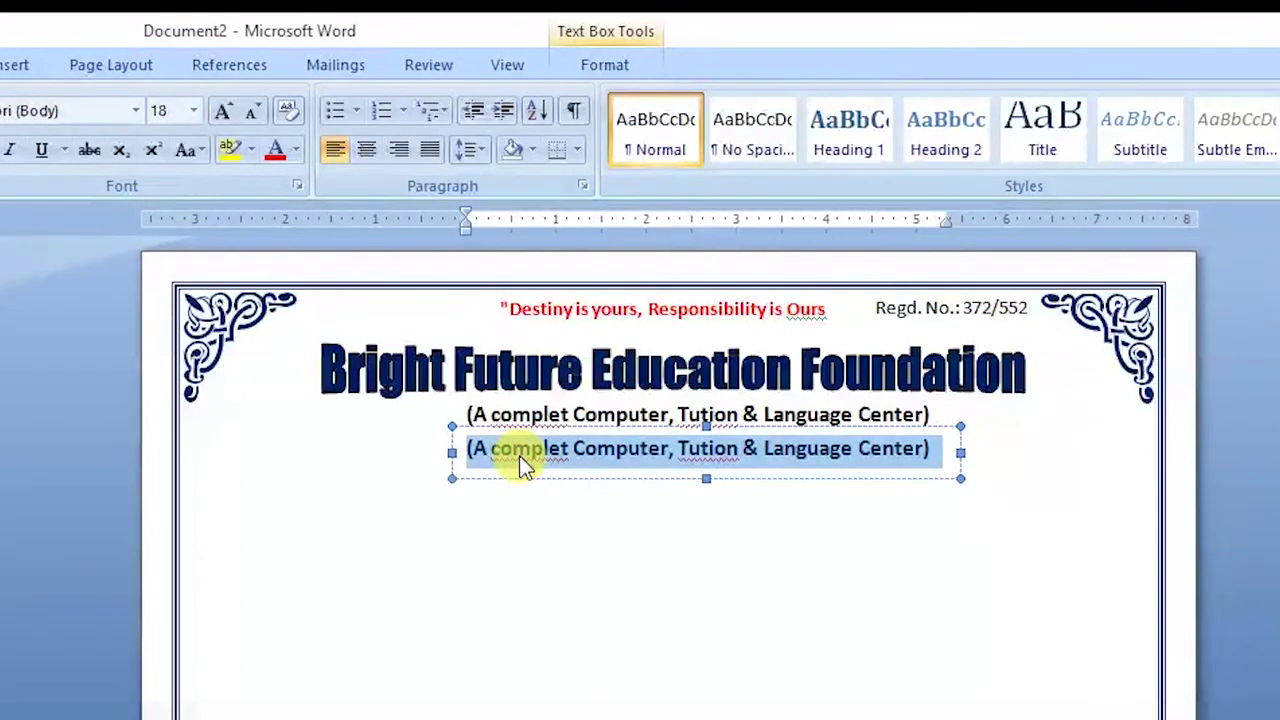
pyautogui.press('Delete')
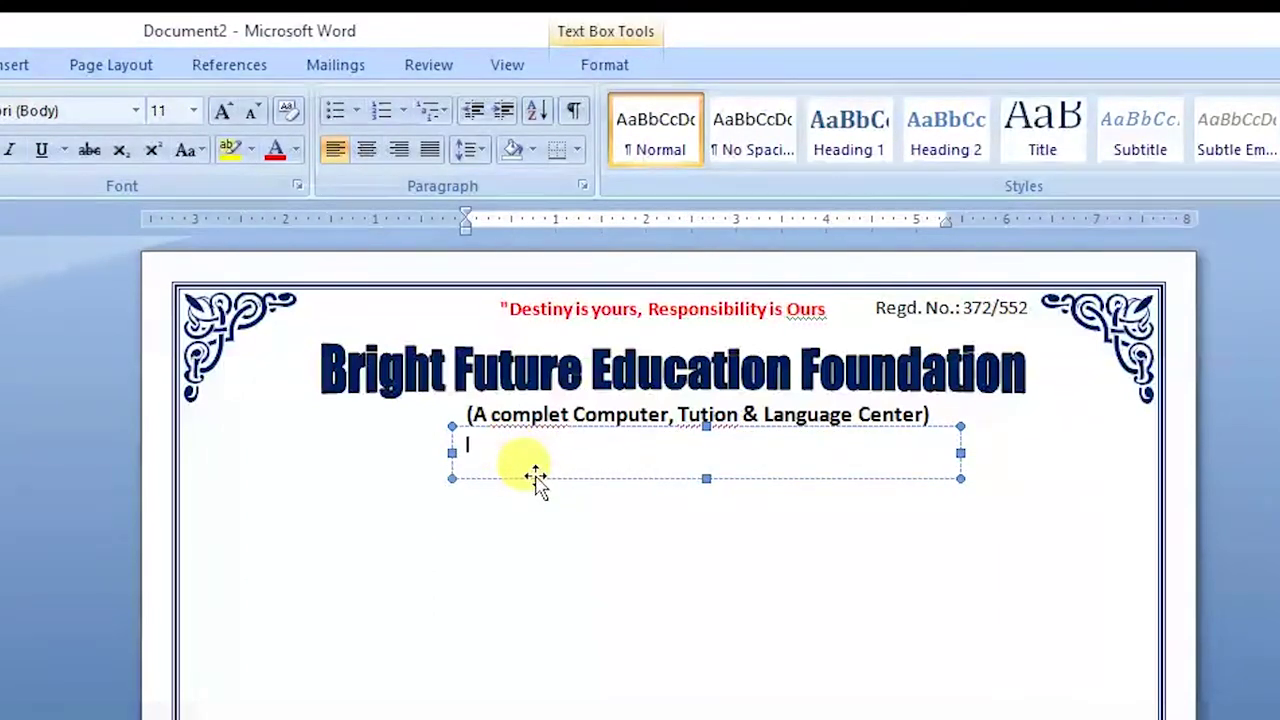
pyautogui.write('Kamal-6, Jhapa')
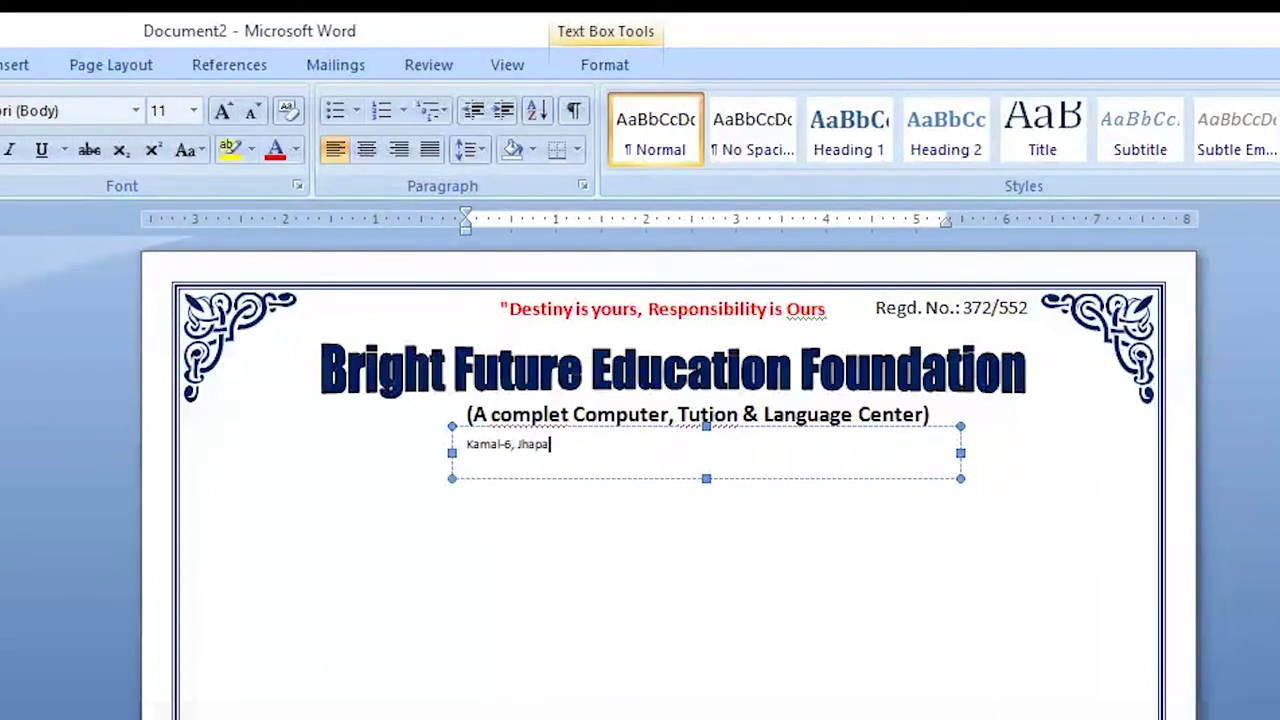
# Step: Enlarge the address text to 18, narrow its box, and nudge it right to centre it
pyautogui.moveTo(466, 444); pyautogui.dragTo(537, 478)
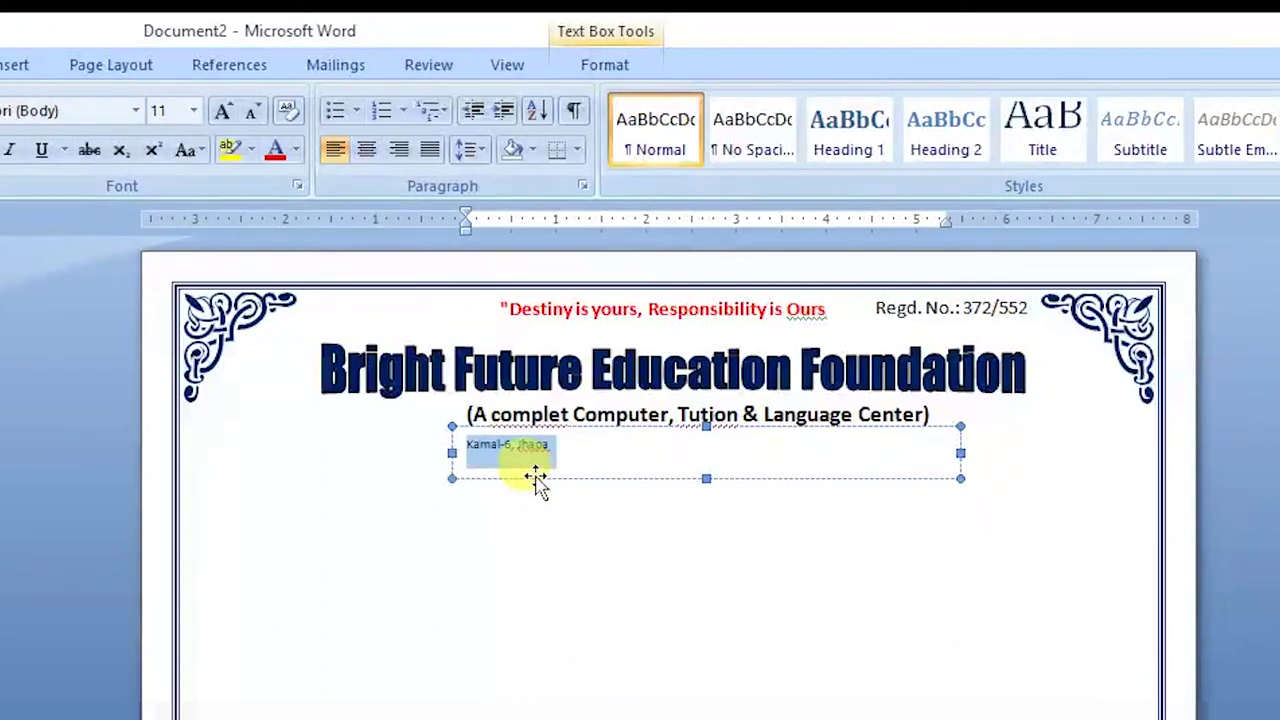
pyautogui.click(221, 112)
pyautogui.click(221, 112)
pyautogui.click(221, 112)
pyautogui.click(221, 112)
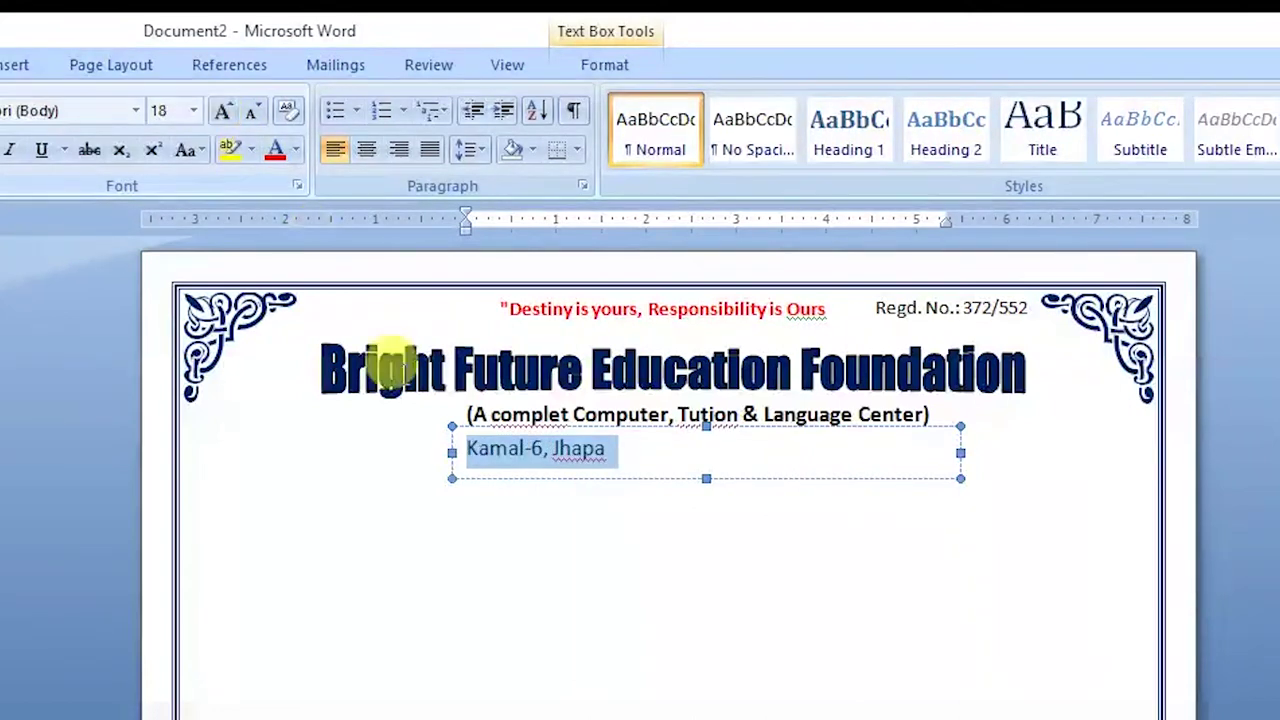
pyautogui.moveTo(960, 452); pyautogui.dragTo(676, 452)
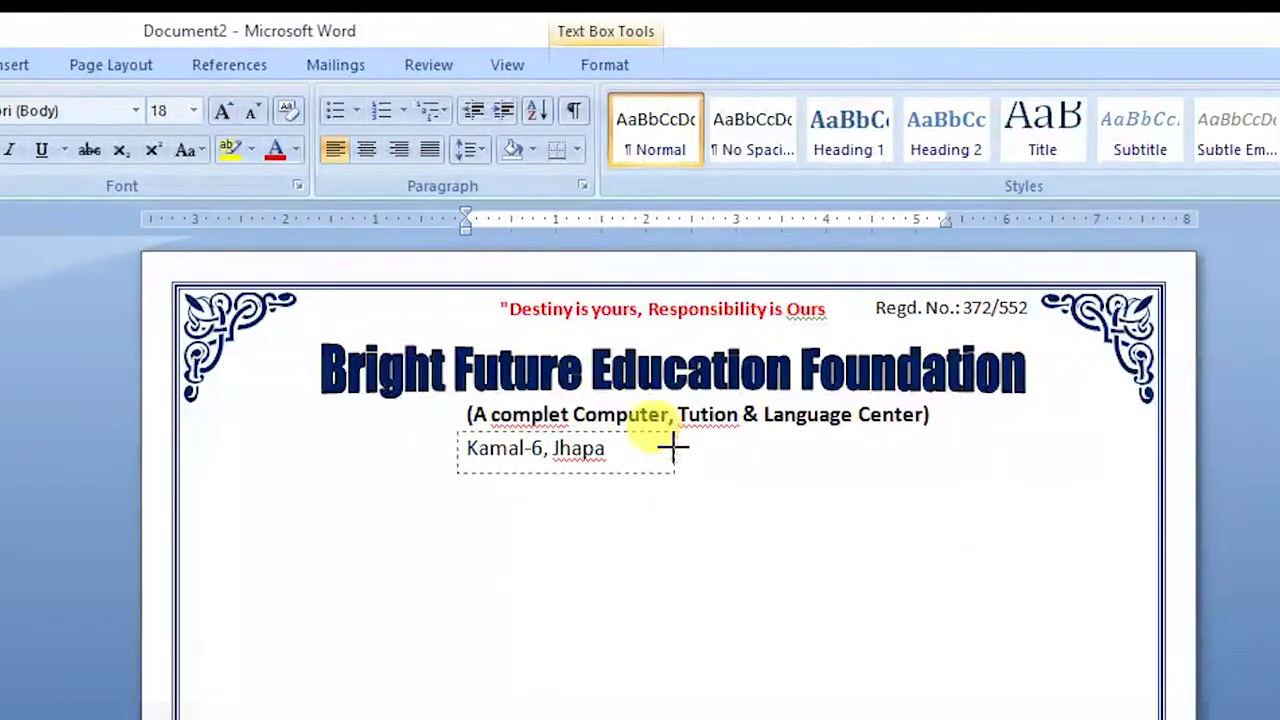
pyautogui.press('Right')
pyautogui.press('Right')
pyautogui.press('Right')
pyautogui.press('Right')
pyautogui.press('Right')
pyautogui.press('Right')
pyautogui.press('Right')
pyautogui.press('Right')
pyautogui.press('Right')
pyautogui.press('Right')
pyautogui.press('Right')
pyautogui.press('Right')
pyautogui.press('Right')
pyautogui.press('Right')
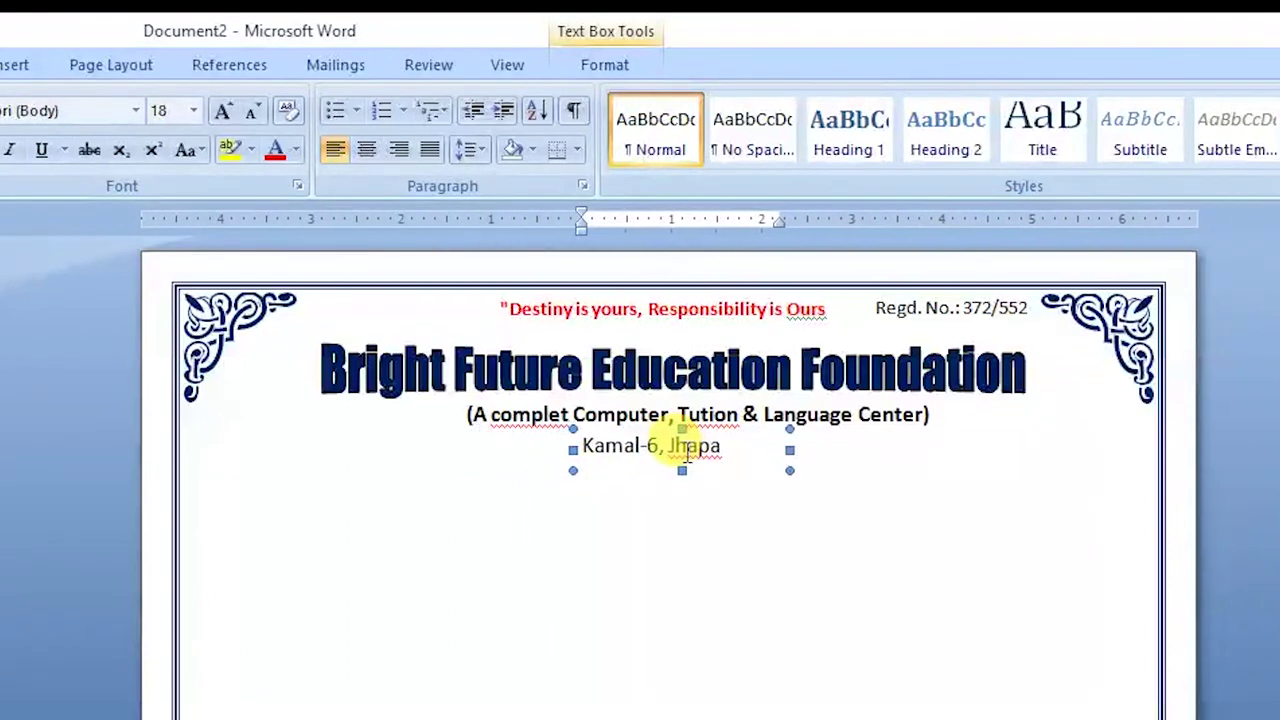
pyautogui.press('Right')
pyautogui.press('Right')
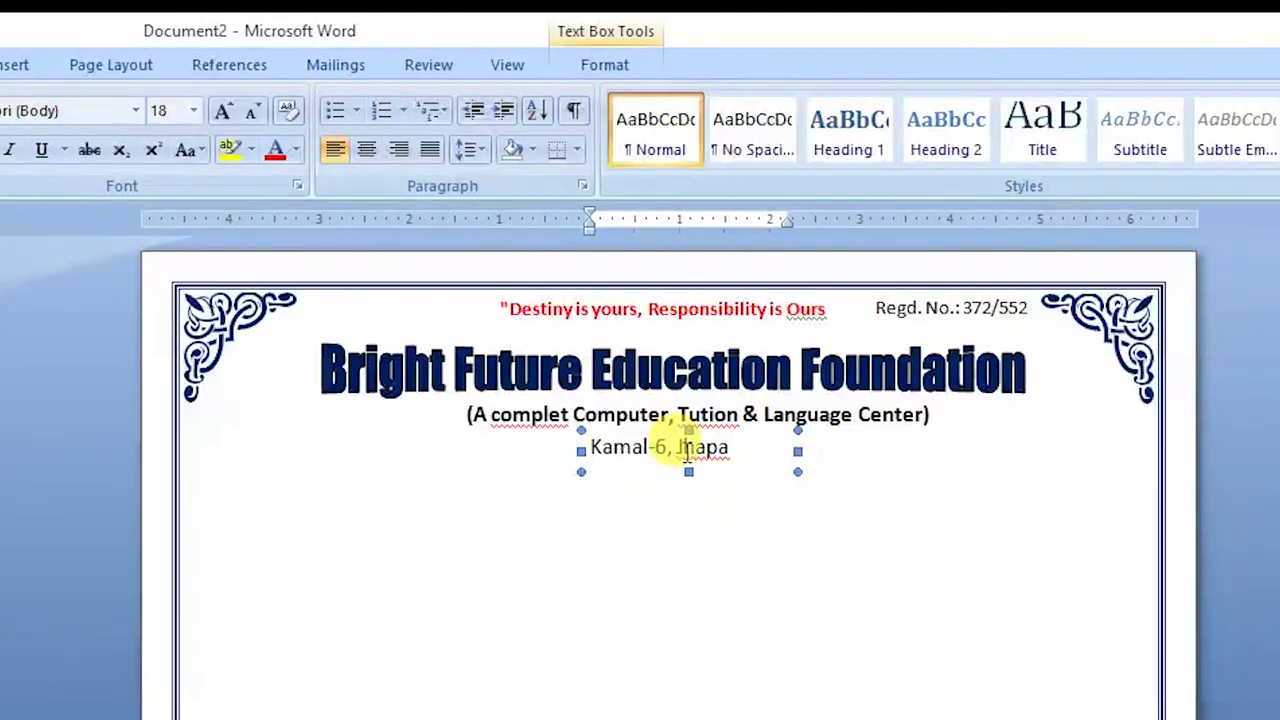
pyautogui.click(651, 560)
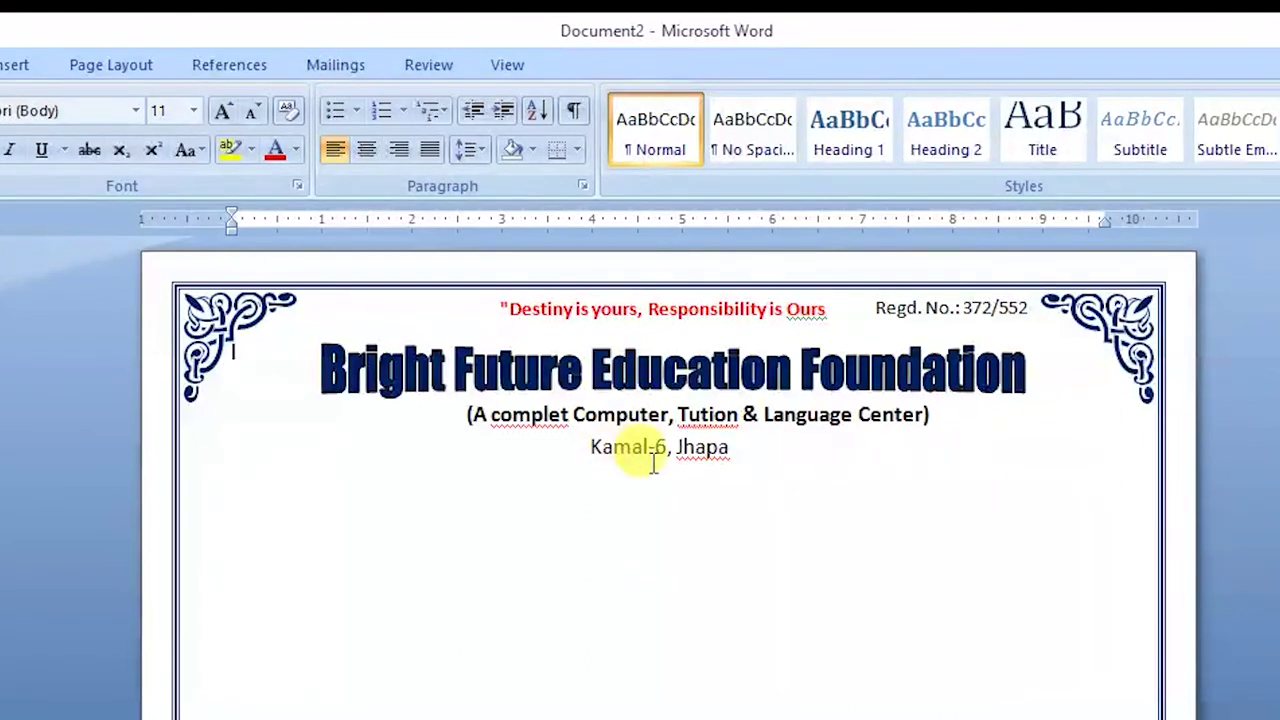
# Step: Reselect the address and subtitle boxes to check their alignment
pyautogui.click(651, 457)
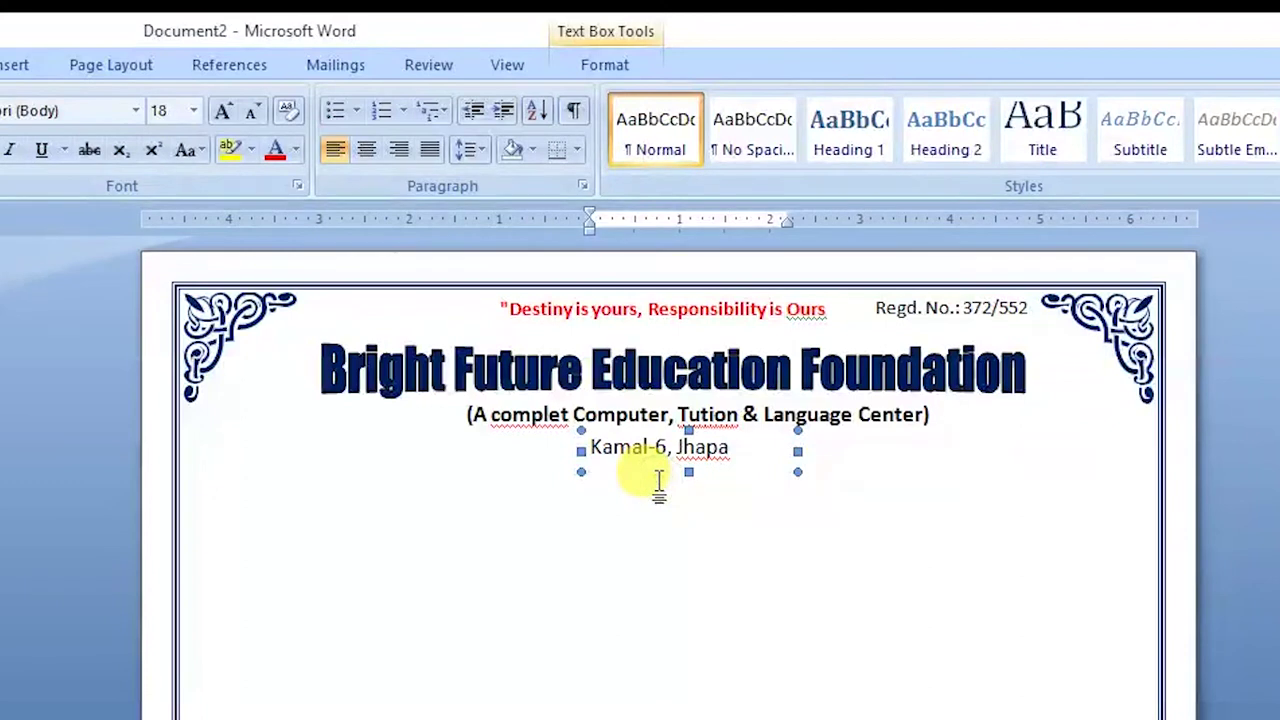
pyautogui.click(648, 414)
pyautogui.click(668, 437)
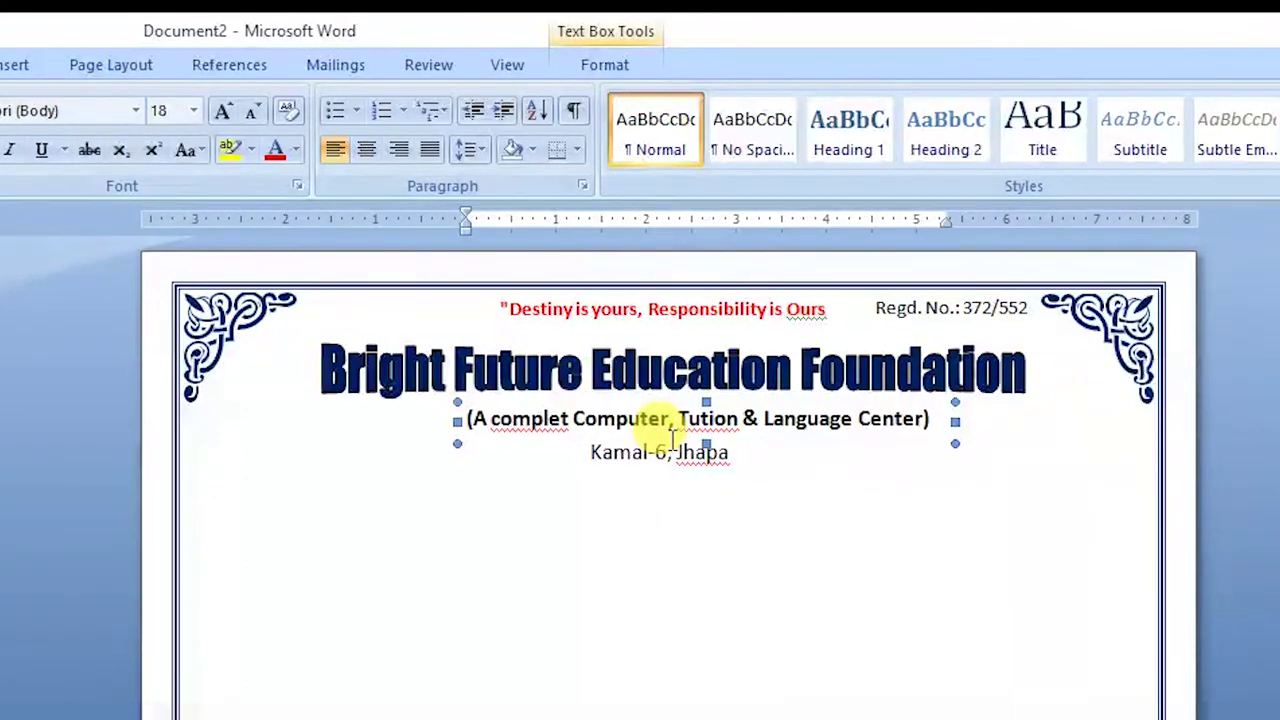
pyautogui.click(671, 530)
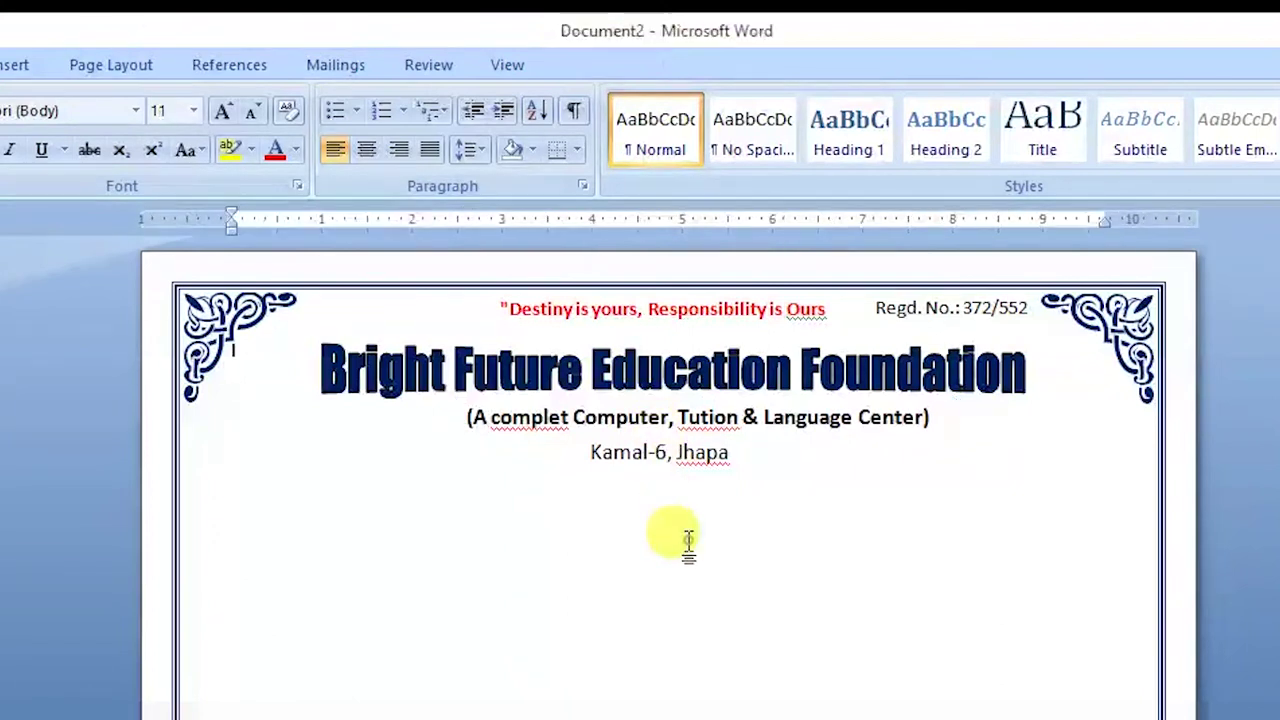
# Step: Insert orange 3D-style WordArt reading CERTIFICATE and select it on the page
pyautogui.click(22, 70)
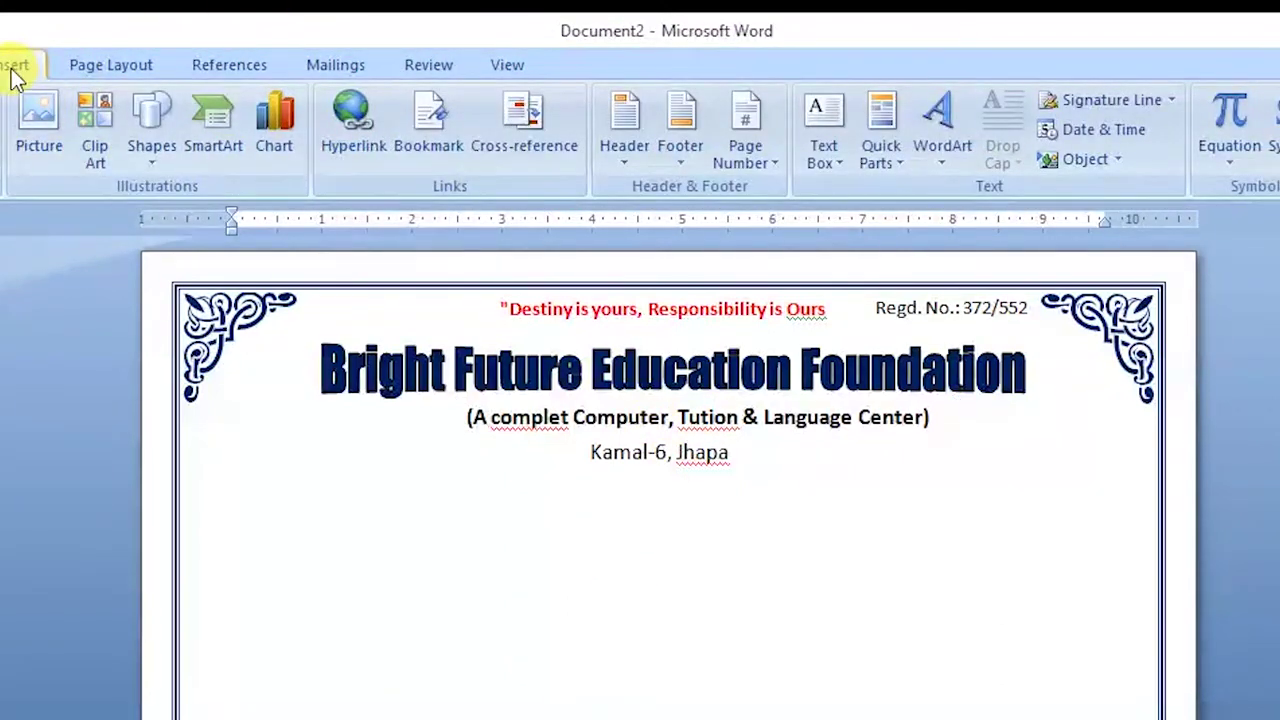
pyautogui.click(937, 160)
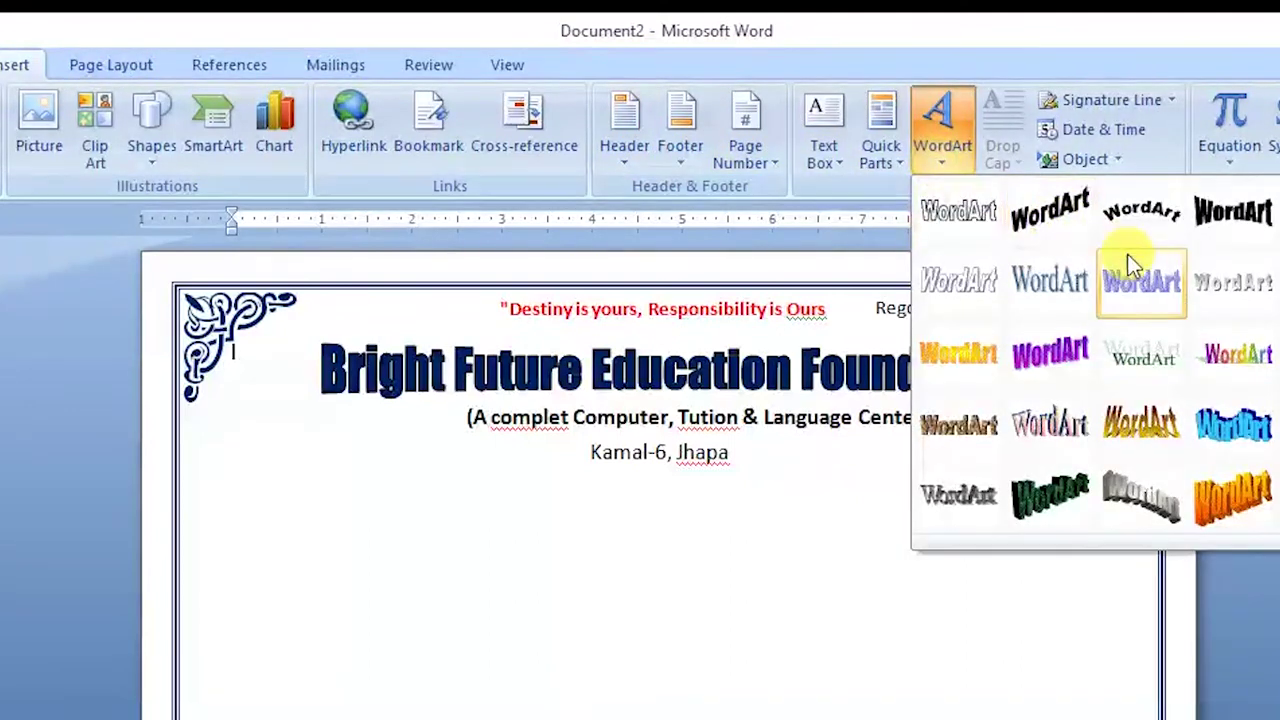
pyautogui.click(1160, 500)
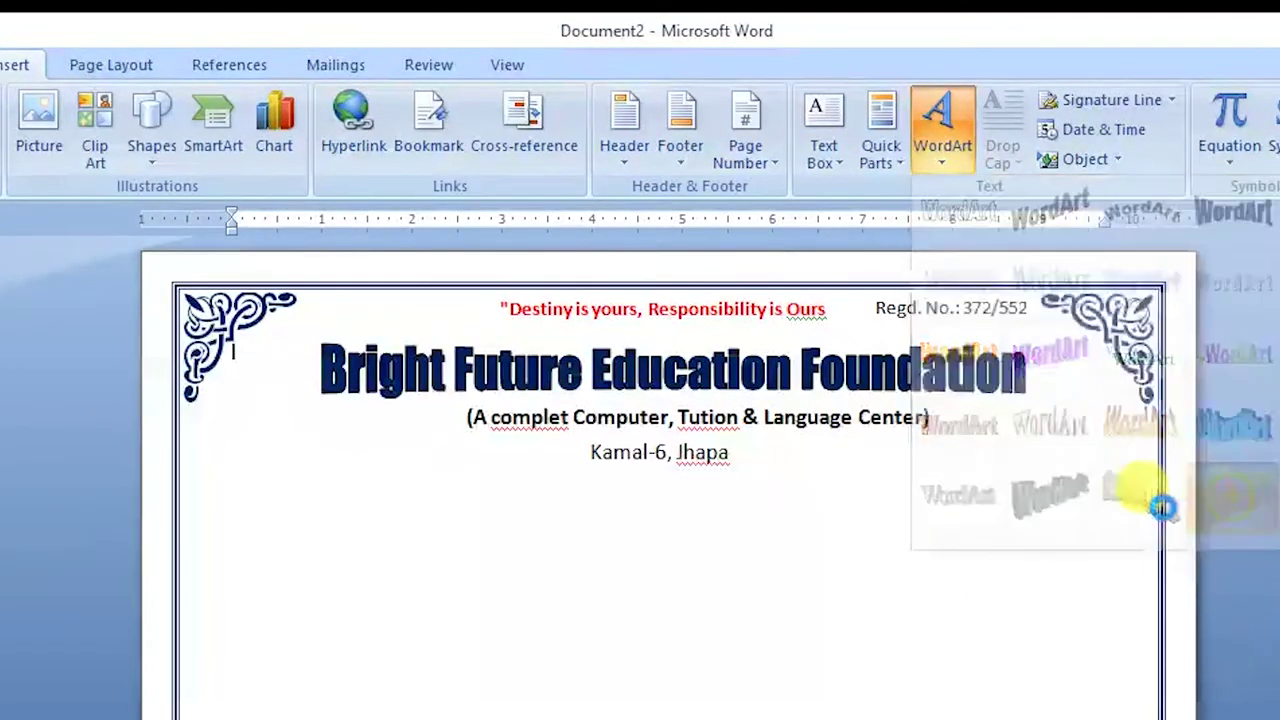
pyautogui.press('BackSpace')
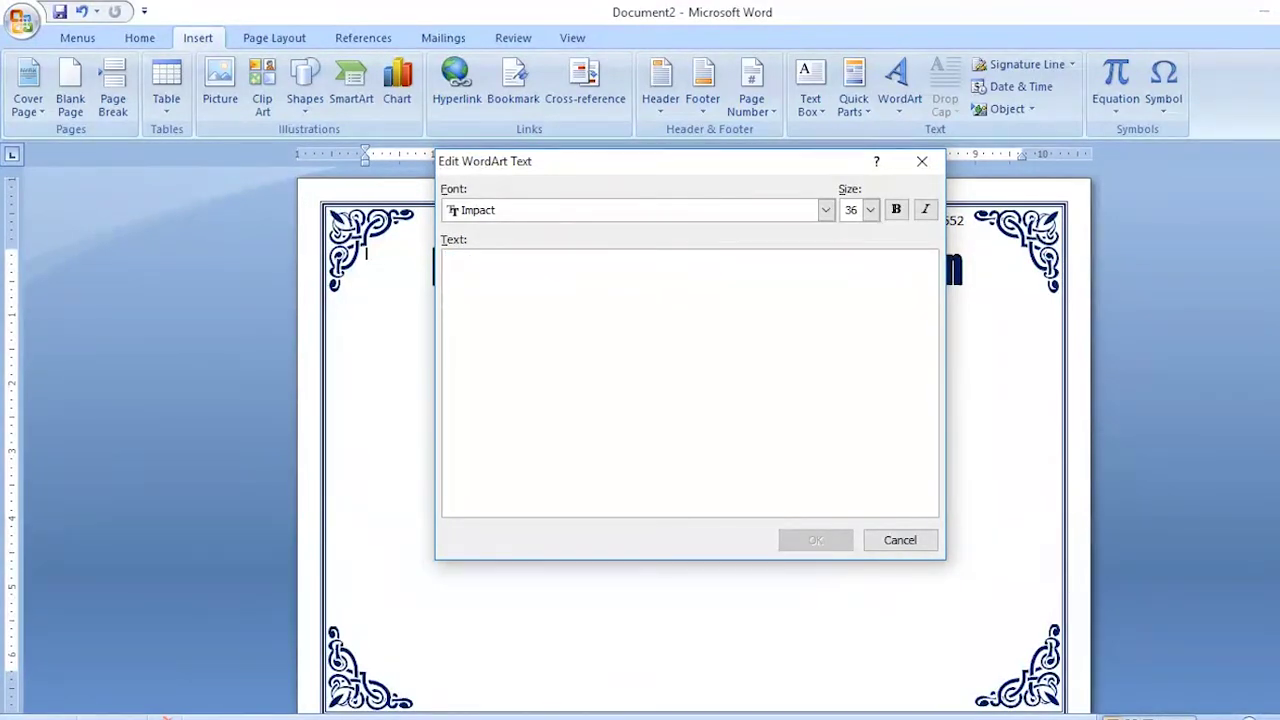
pyautogui.write('CERT')
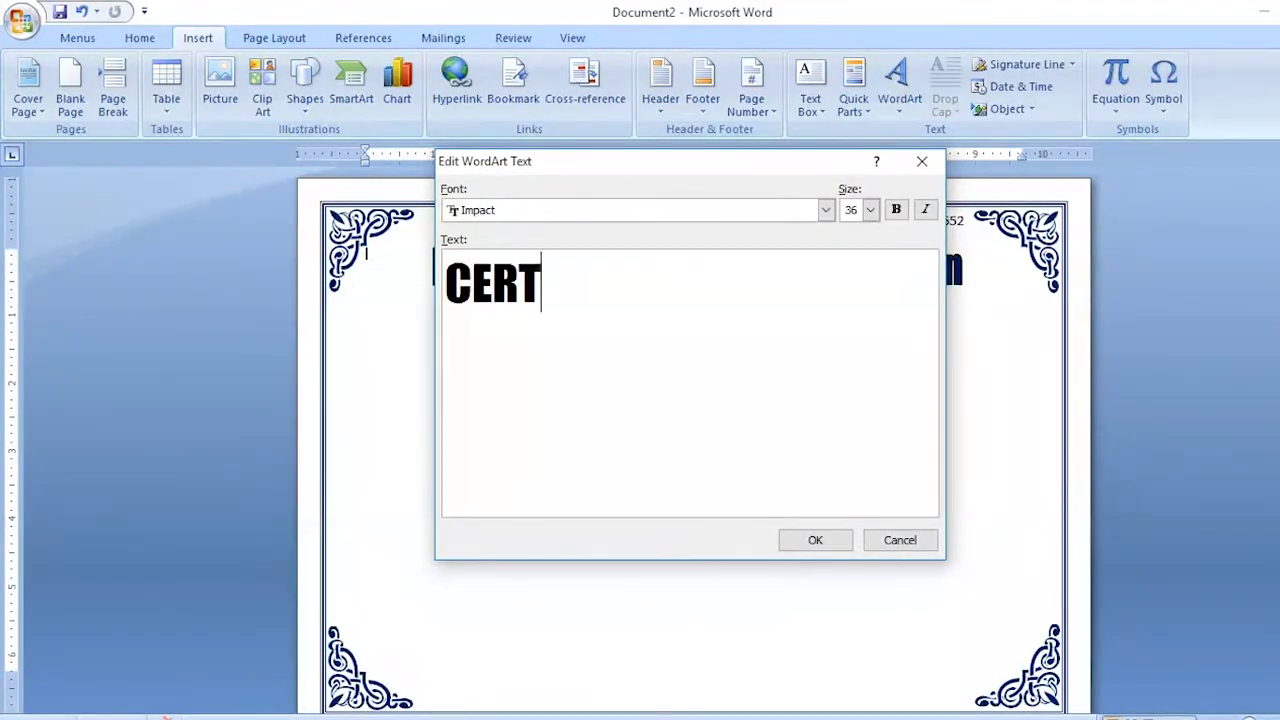
pyautogui.write('IFICATE')
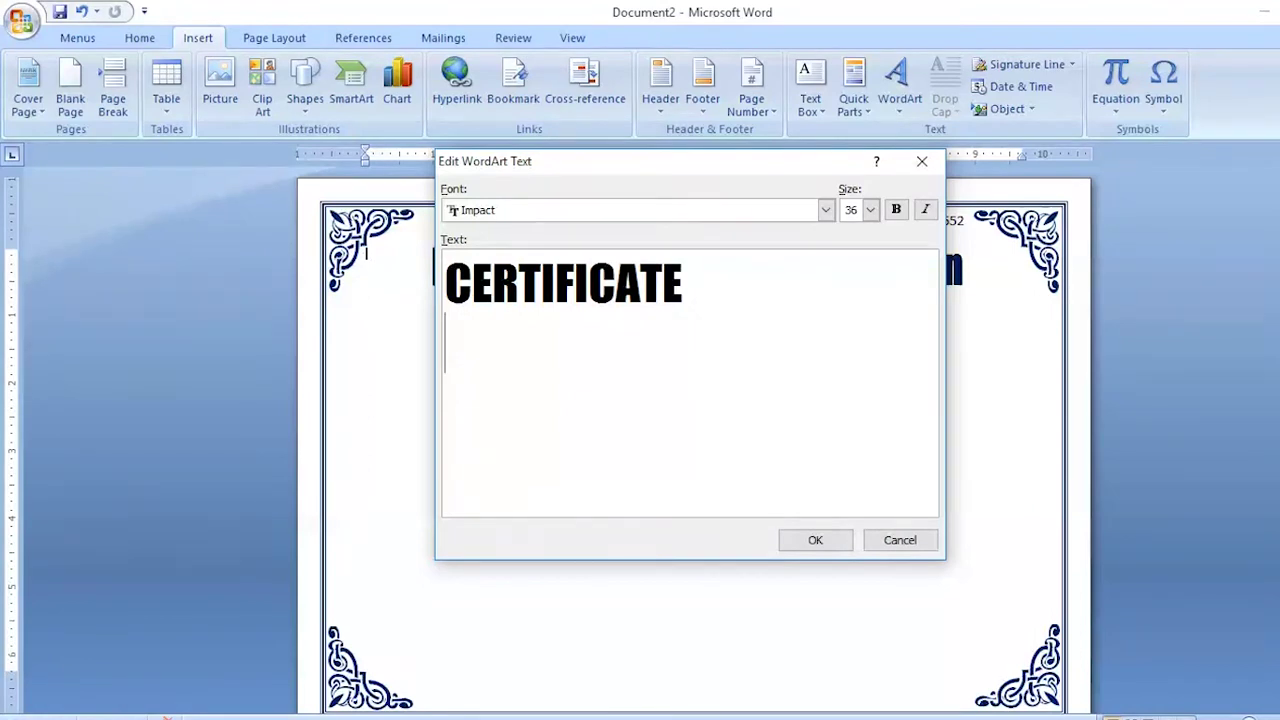
pyautogui.click(815, 540)
pyautogui.click(437, 315)
pyautogui.click(436, 318)
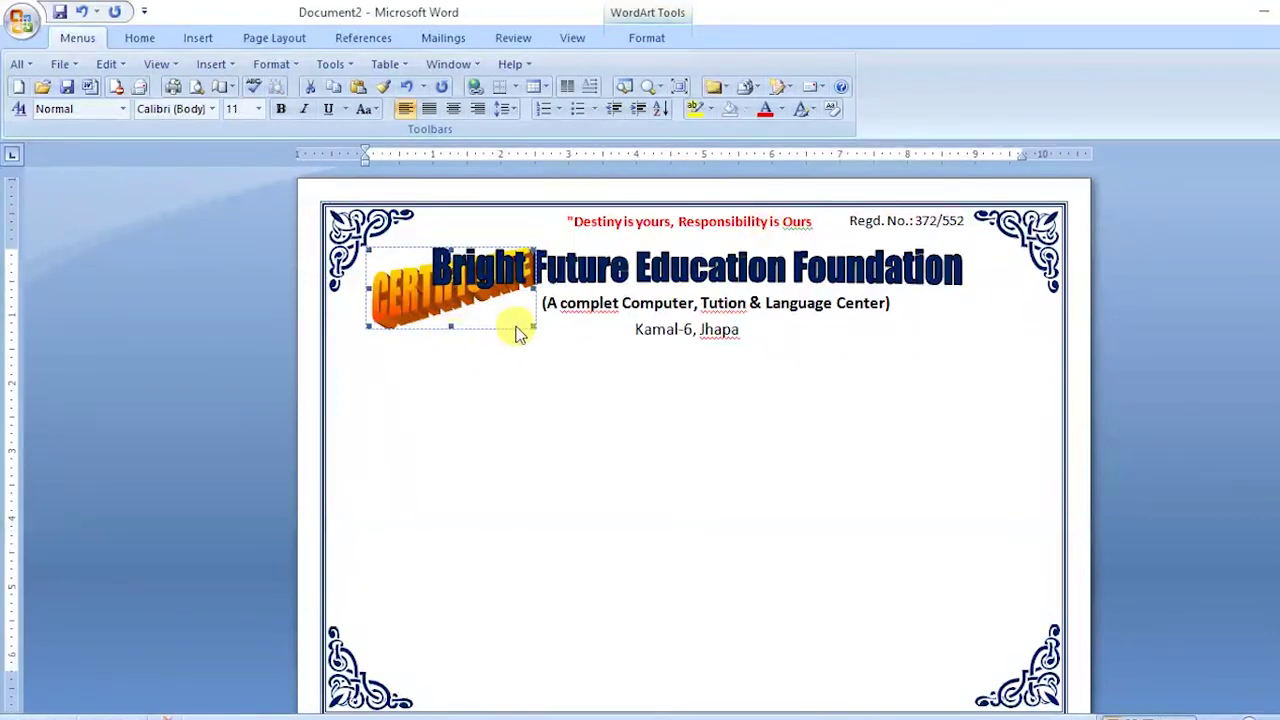
# Step: Float CERTIFICATE in front of text, move it below the address line, and resize it
pyautogui.click(517, 333)
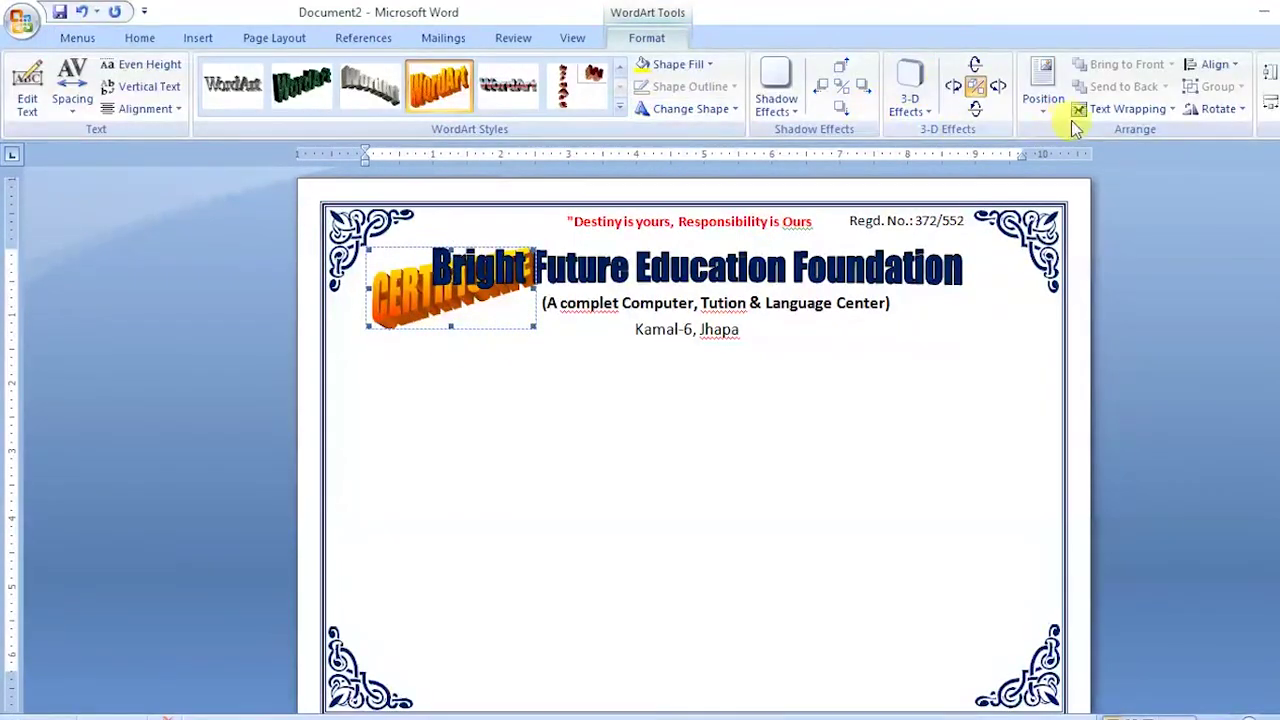
pyautogui.click(1138, 108)
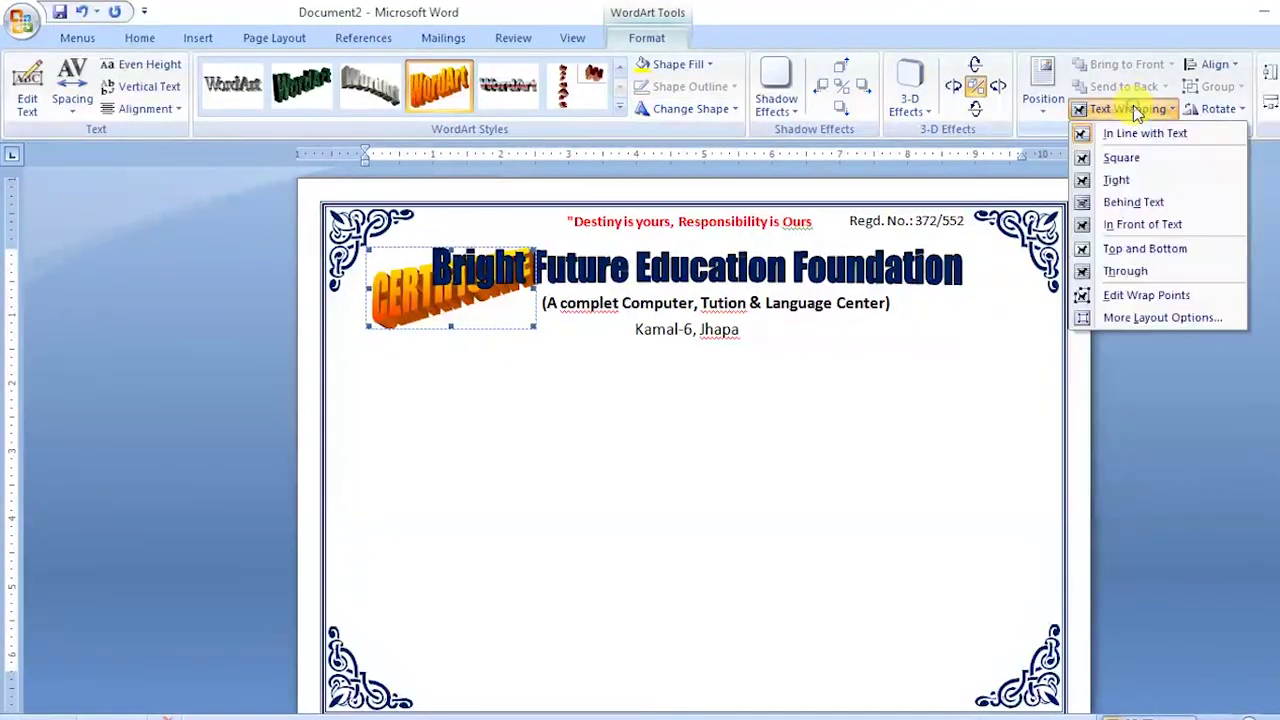
pyautogui.click(1142, 224)
pyautogui.moveTo(380, 300); pyautogui.dragTo(712, 376)
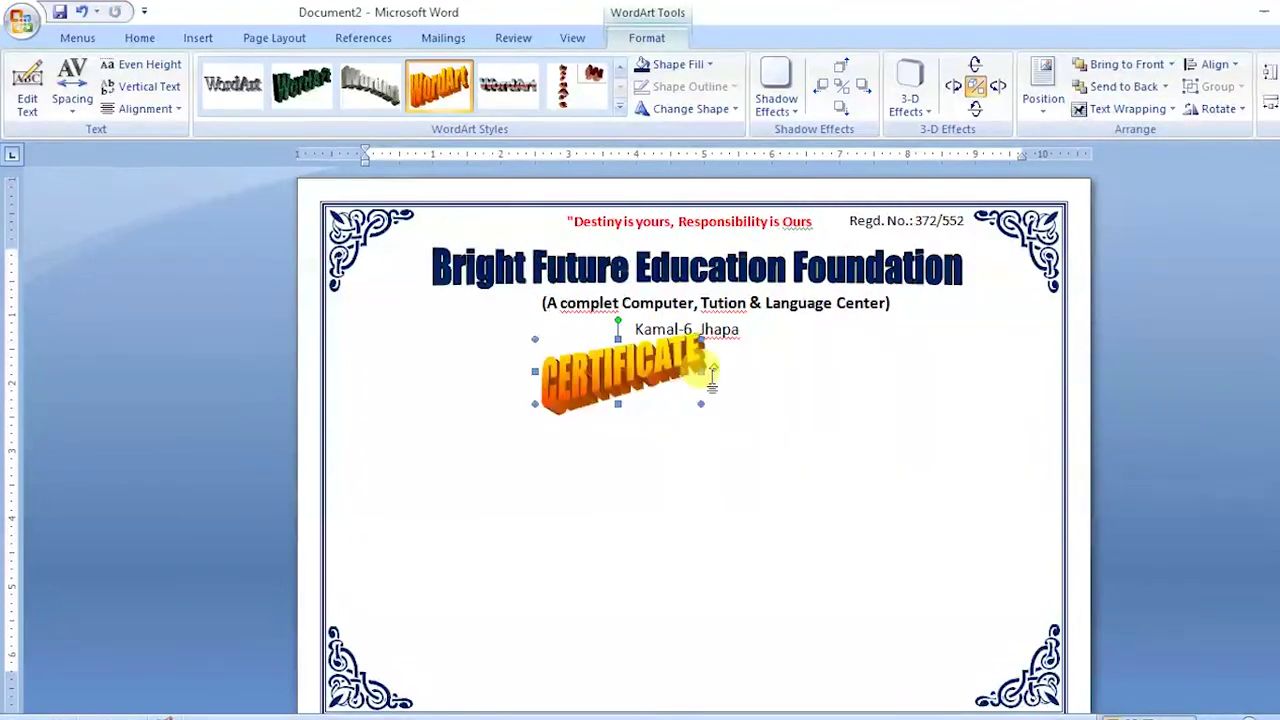
pyautogui.moveTo(700, 400); pyautogui.dragTo(804, 431)
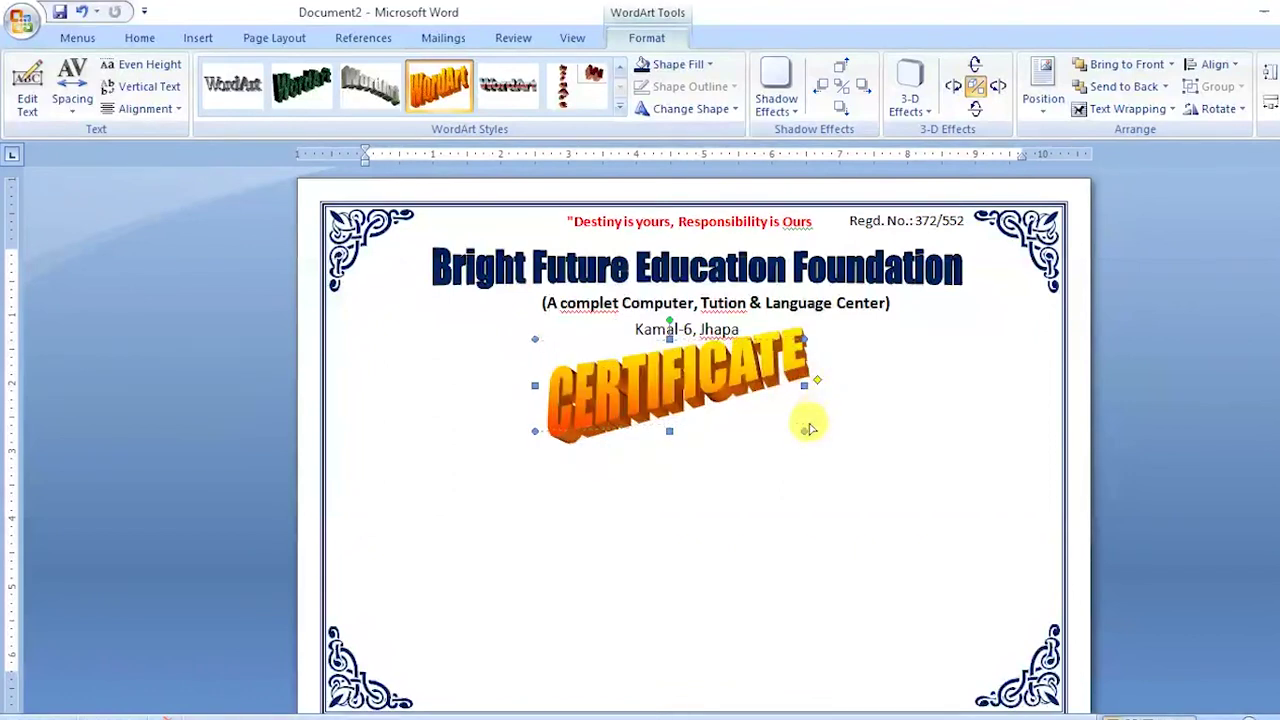
pyautogui.moveTo(818, 407); pyautogui.dragTo(817, 424)
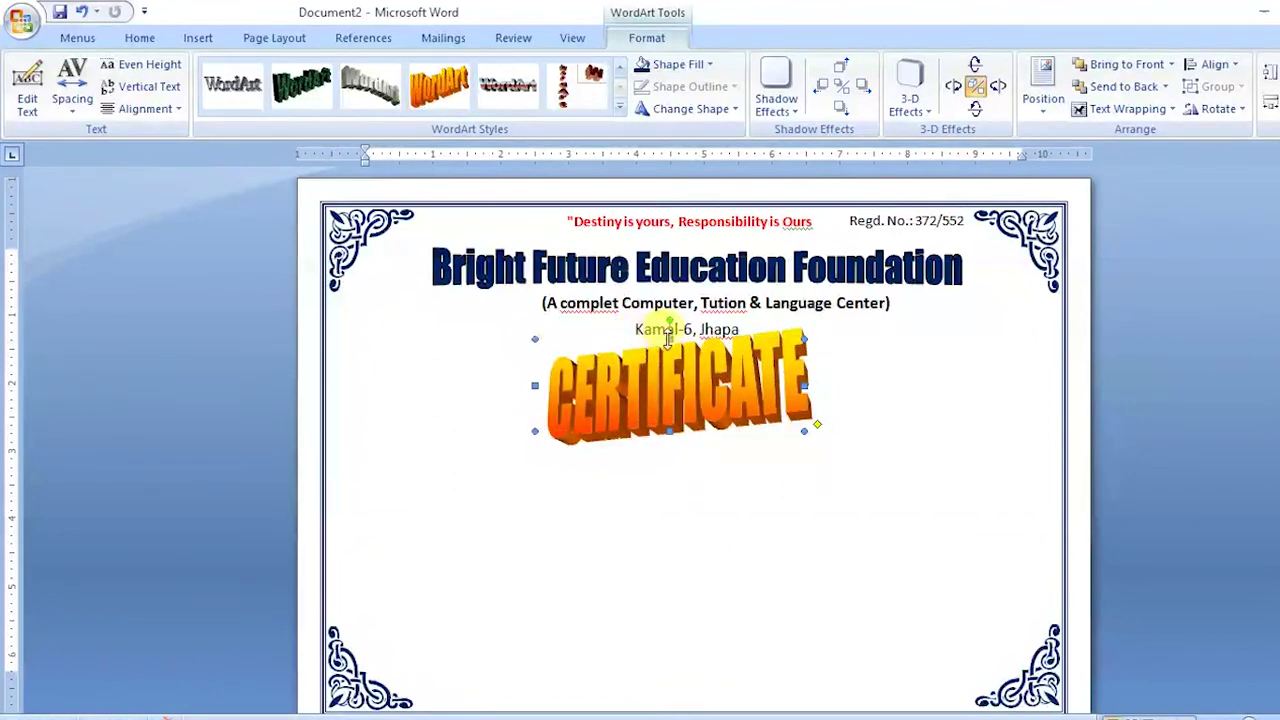
pyautogui.moveTo(668, 350)
pyautogui.mouseDown()
pyautogui.moveTo(667, 409)
pyautogui.moveTo(652, 372)
pyautogui.mouseUp()
pyautogui.click(655, 388)
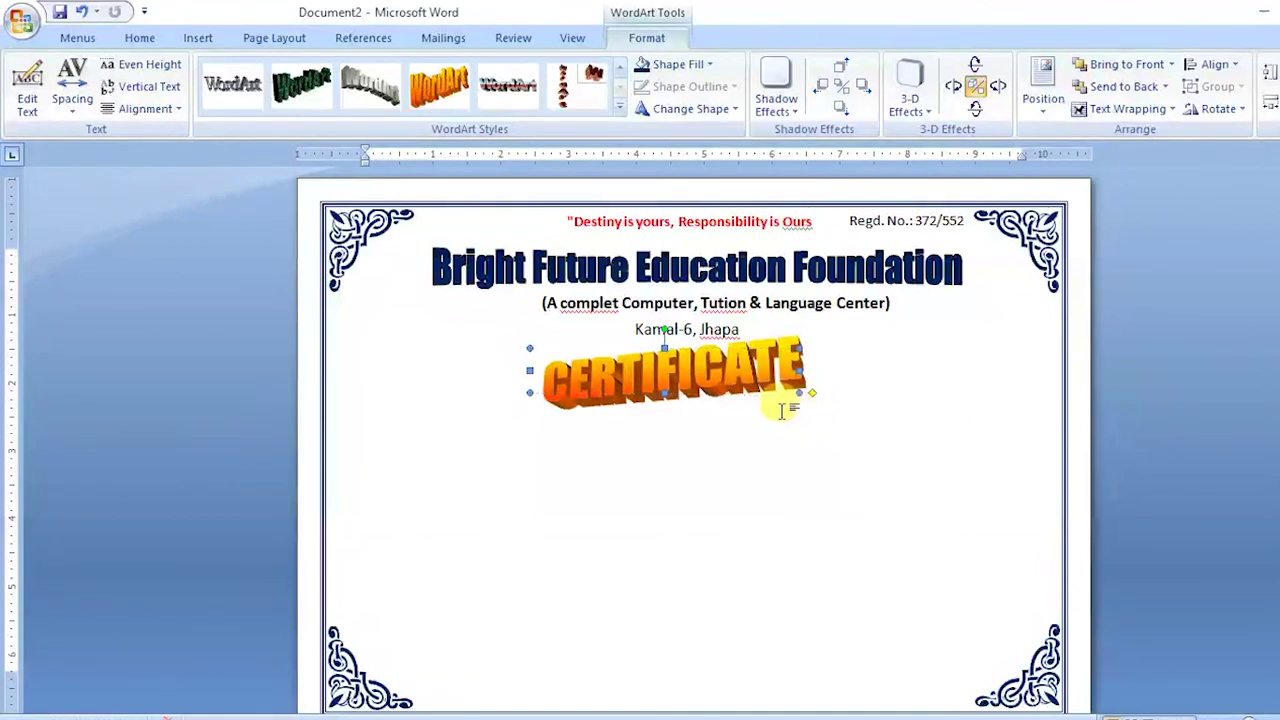
pyautogui.moveTo(813, 398); pyautogui.dragTo(816, 413)
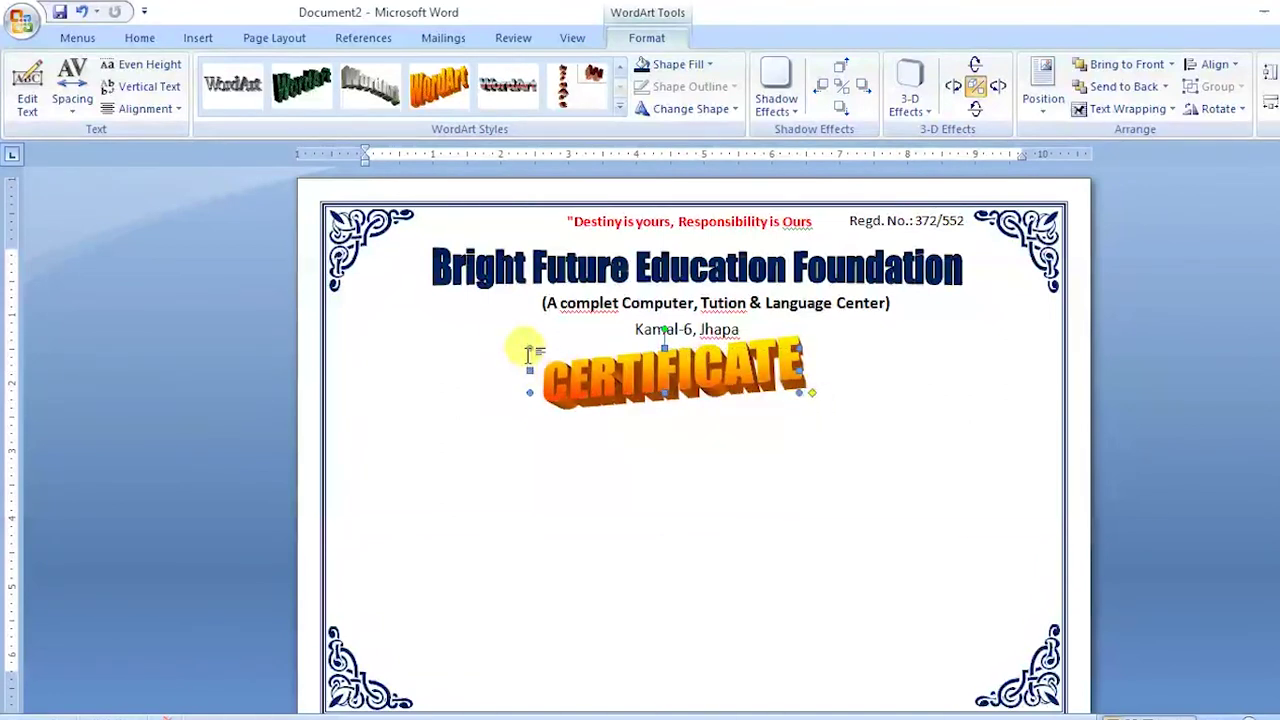
pyautogui.moveTo(527, 347); pyautogui.dragTo(547, 347)
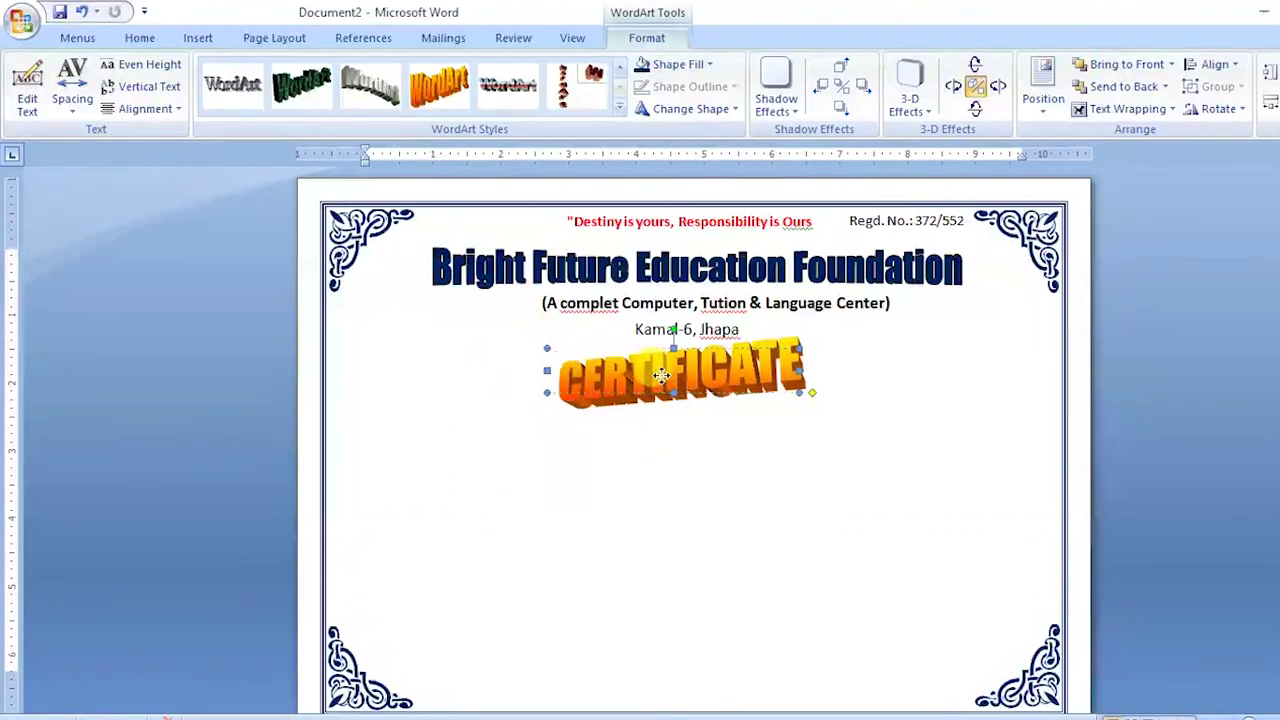
pyautogui.click(670, 428)
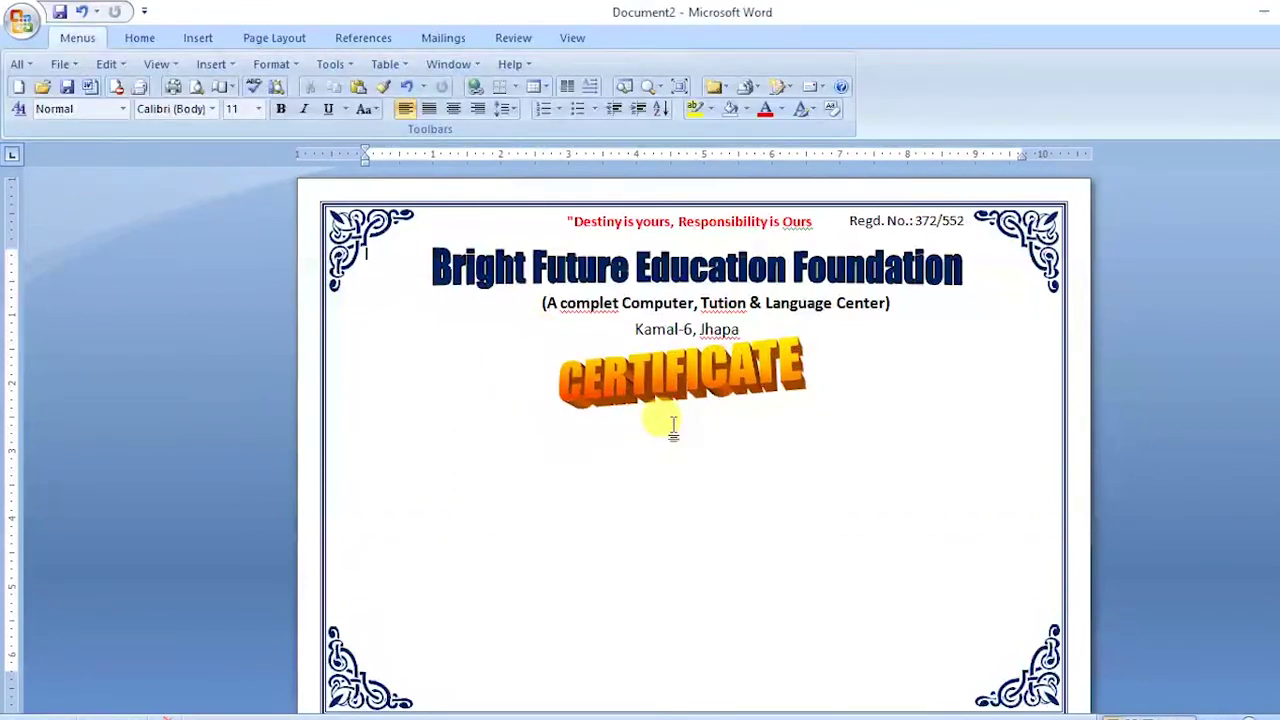
# Step: Set the CERTIFICATE WordArt to No 3-D and shorten it slightly
pyautogui.click(667, 376)
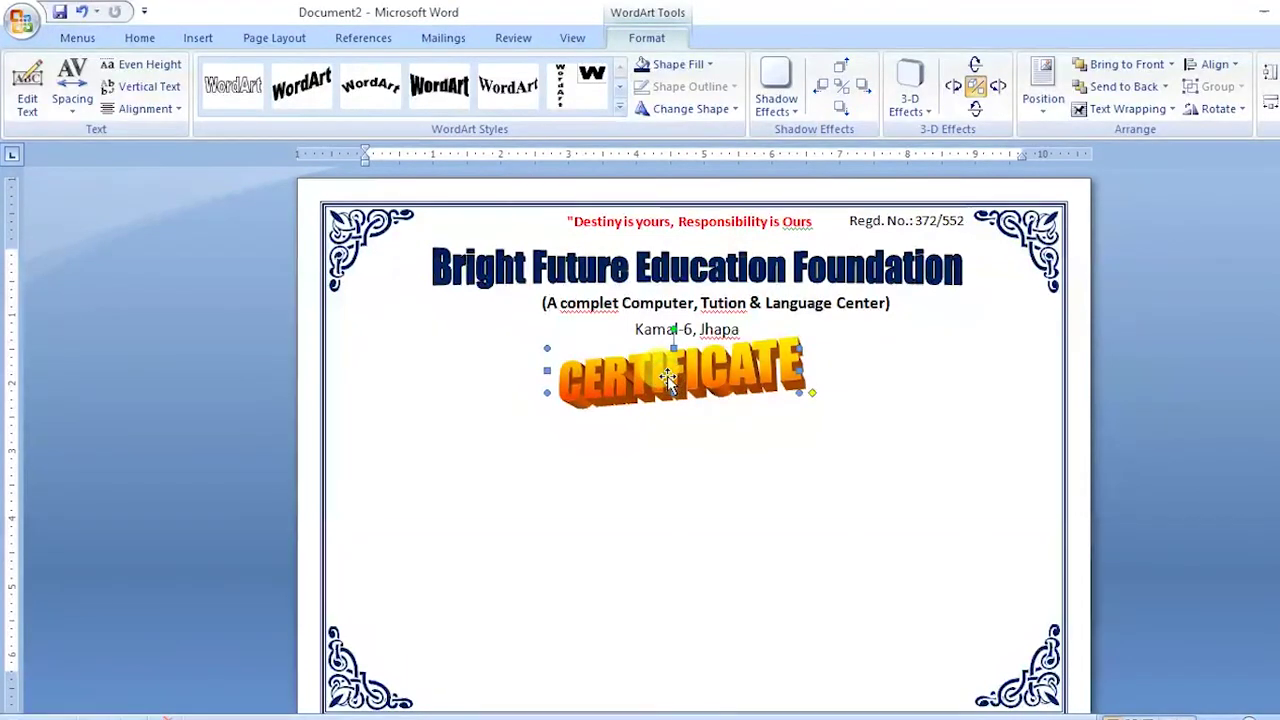
pyautogui.click(845, 86)
pyautogui.click(797, 470)
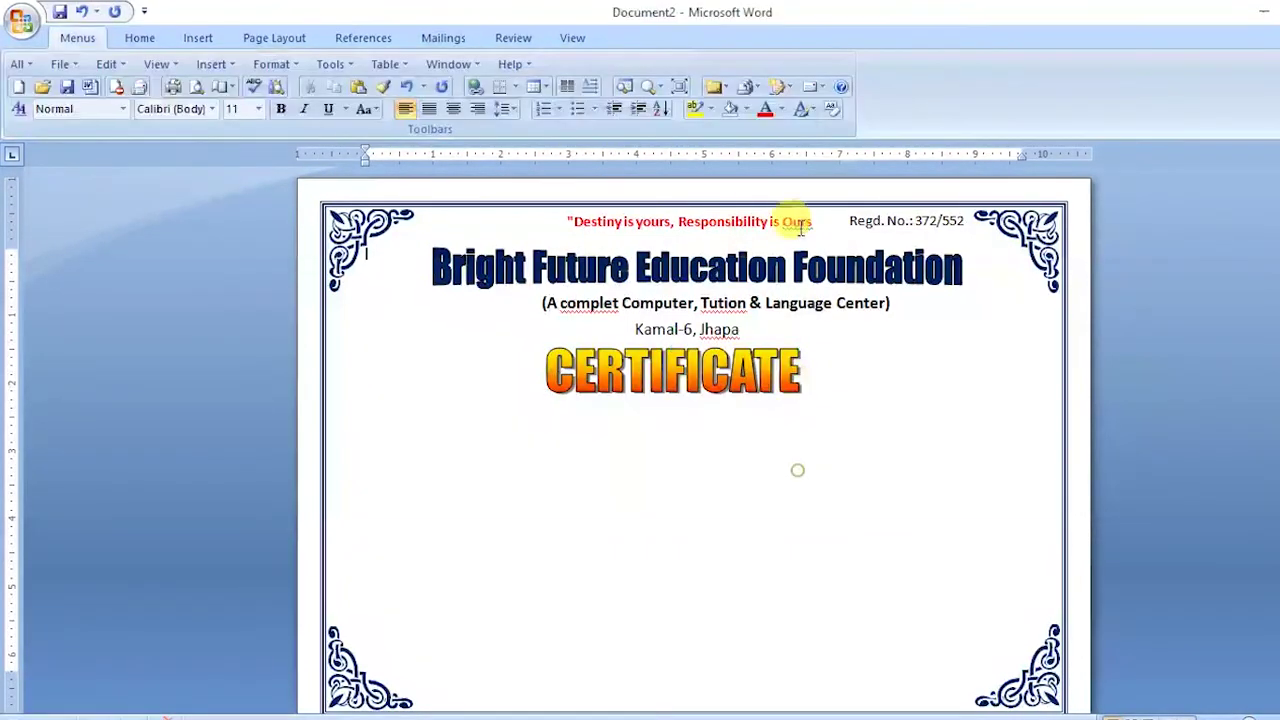
pyautogui.click(705, 370)
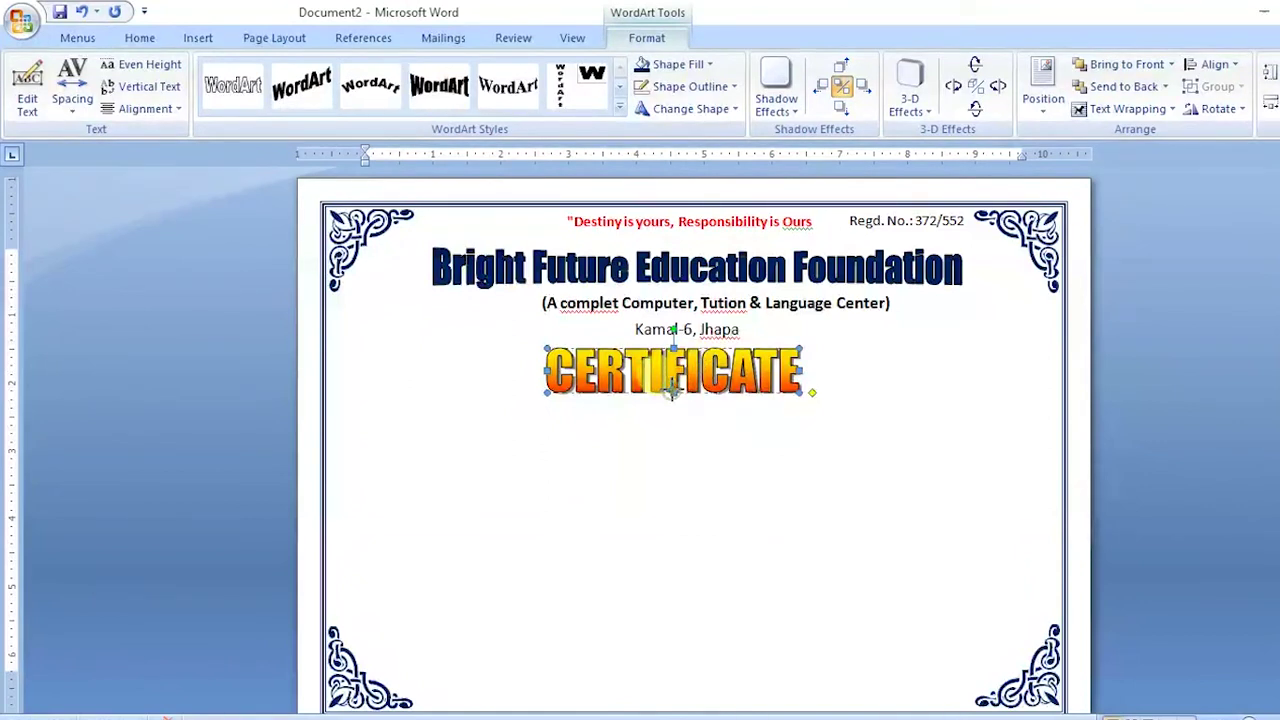
pyautogui.moveTo(673, 393); pyautogui.dragTo(673, 385)
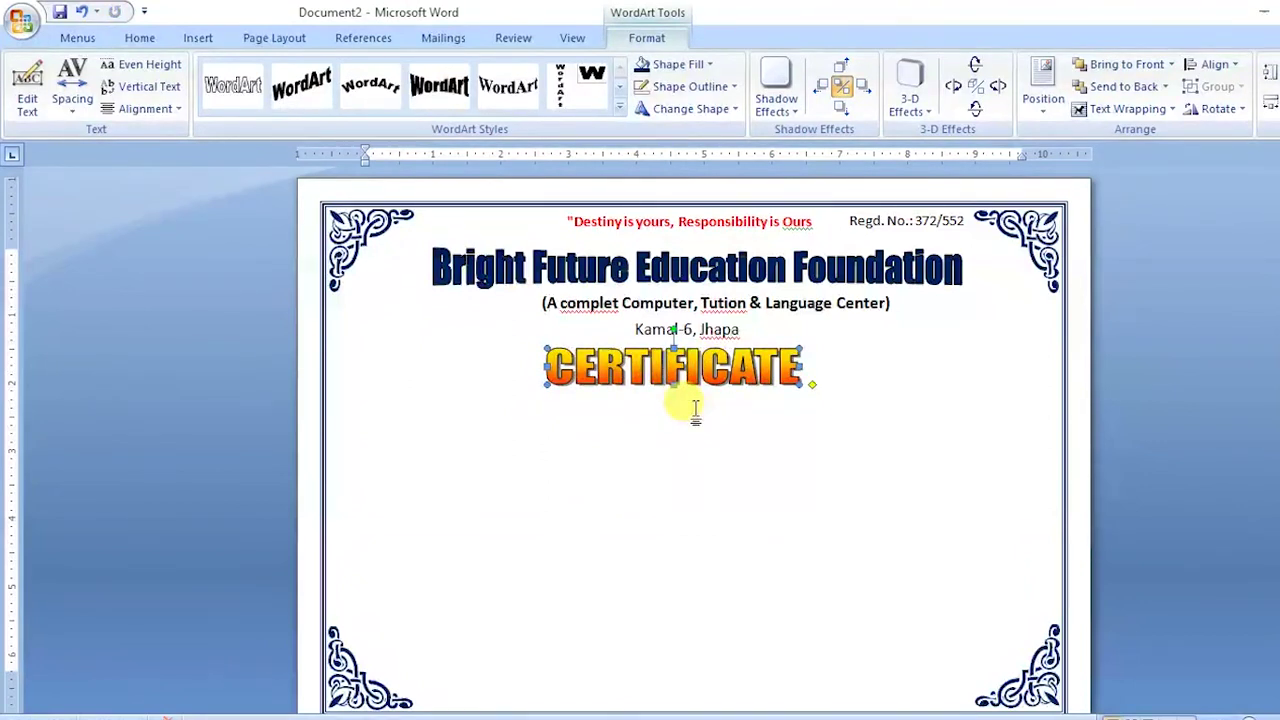
pyautogui.click(697, 412)
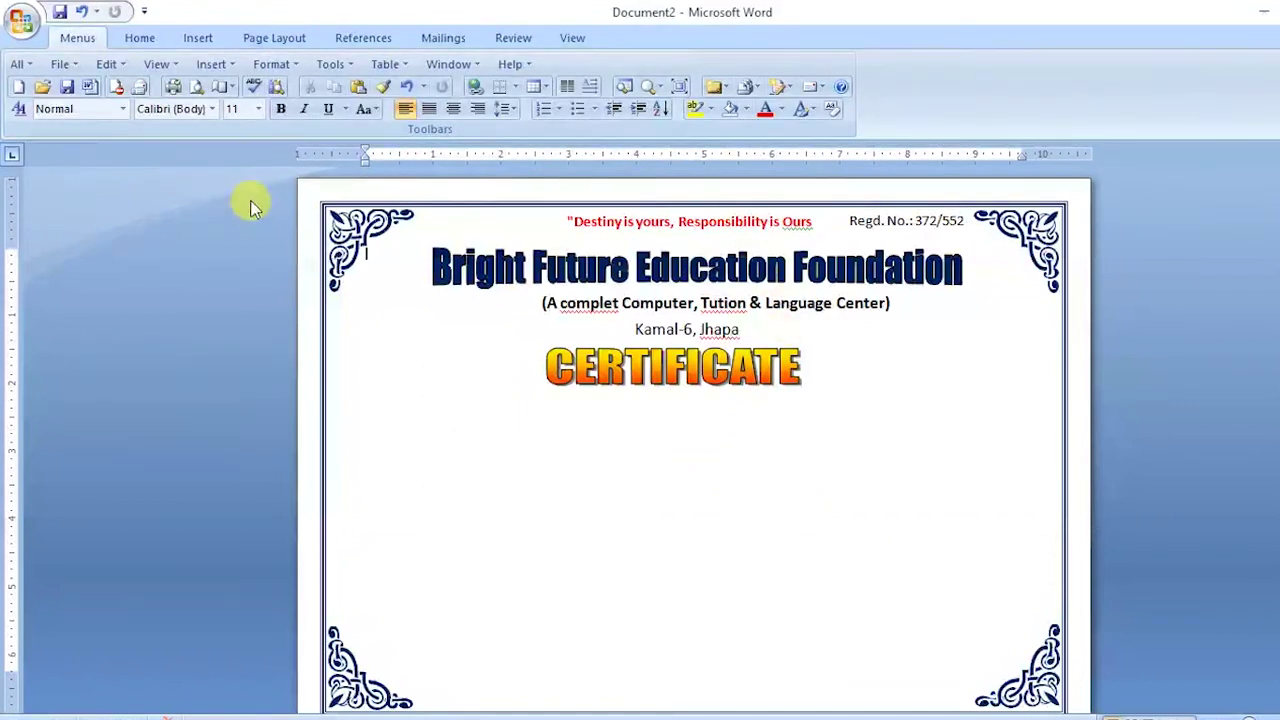
# Step: Draw a rounded rectangle to the right of CERTIFICATE and nudge it slightly upward
pyautogui.click(190, 37)
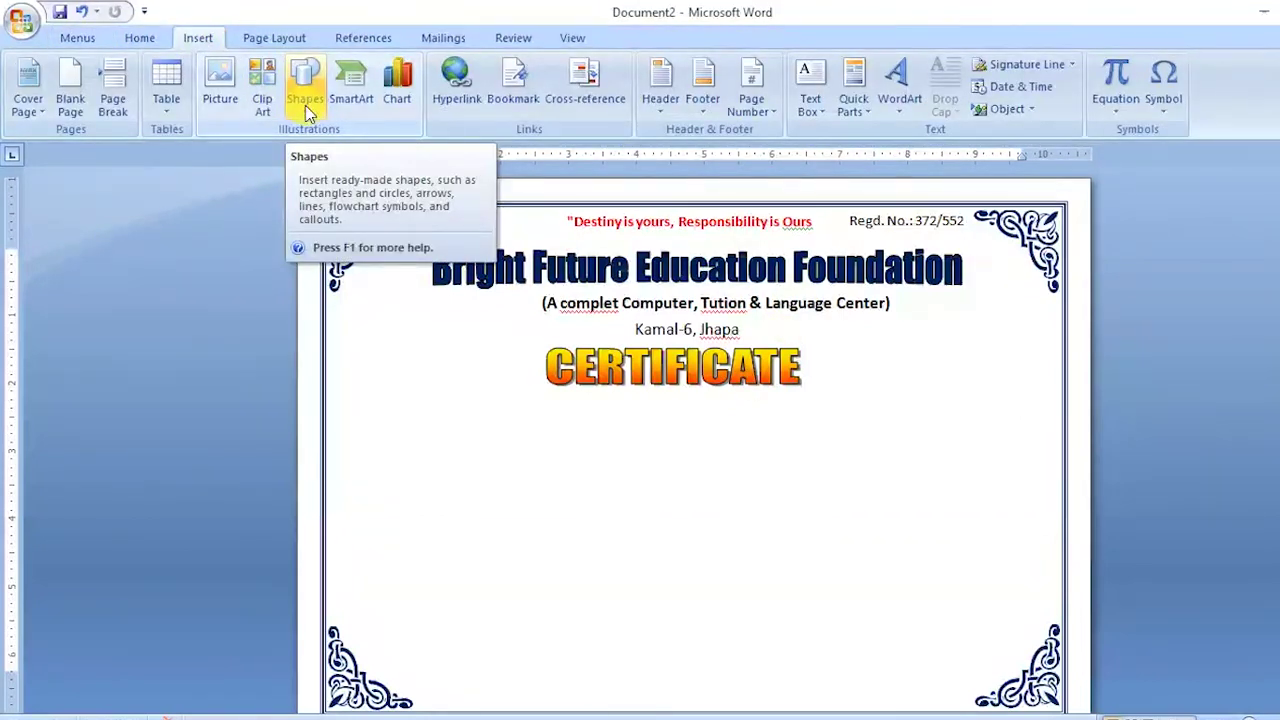
pyautogui.click(306, 100)
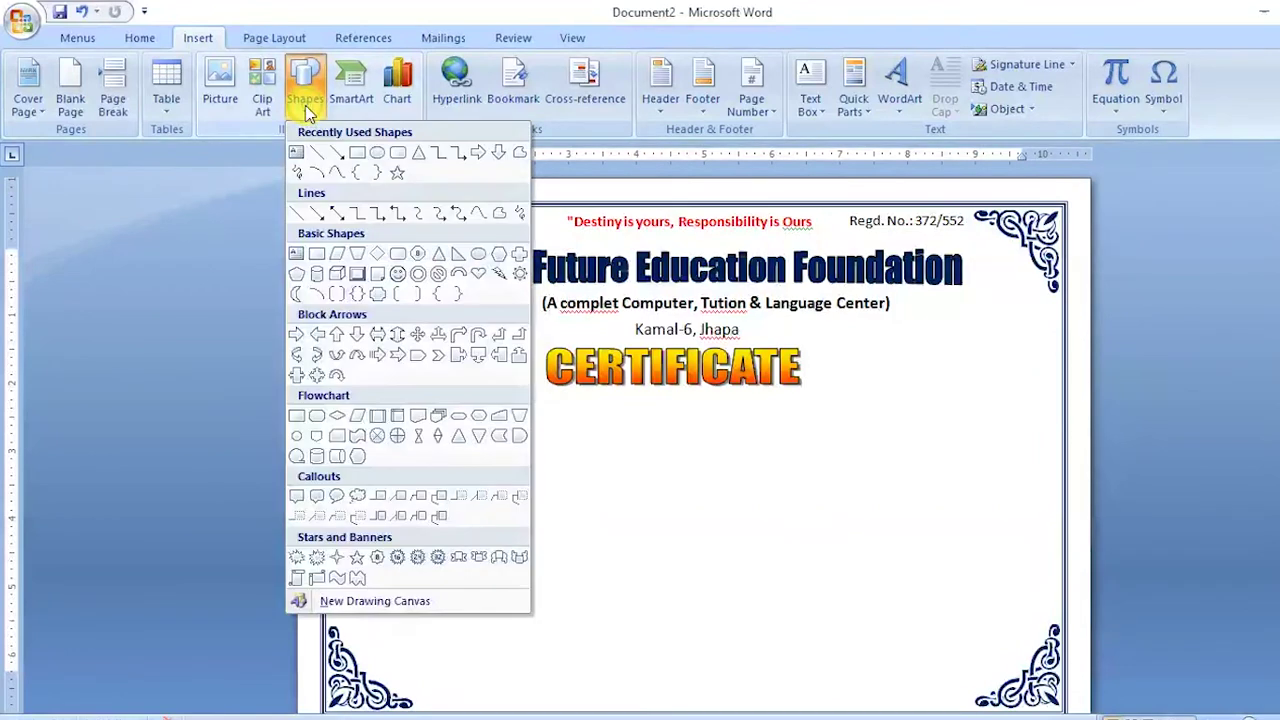
pyautogui.click(397, 160)
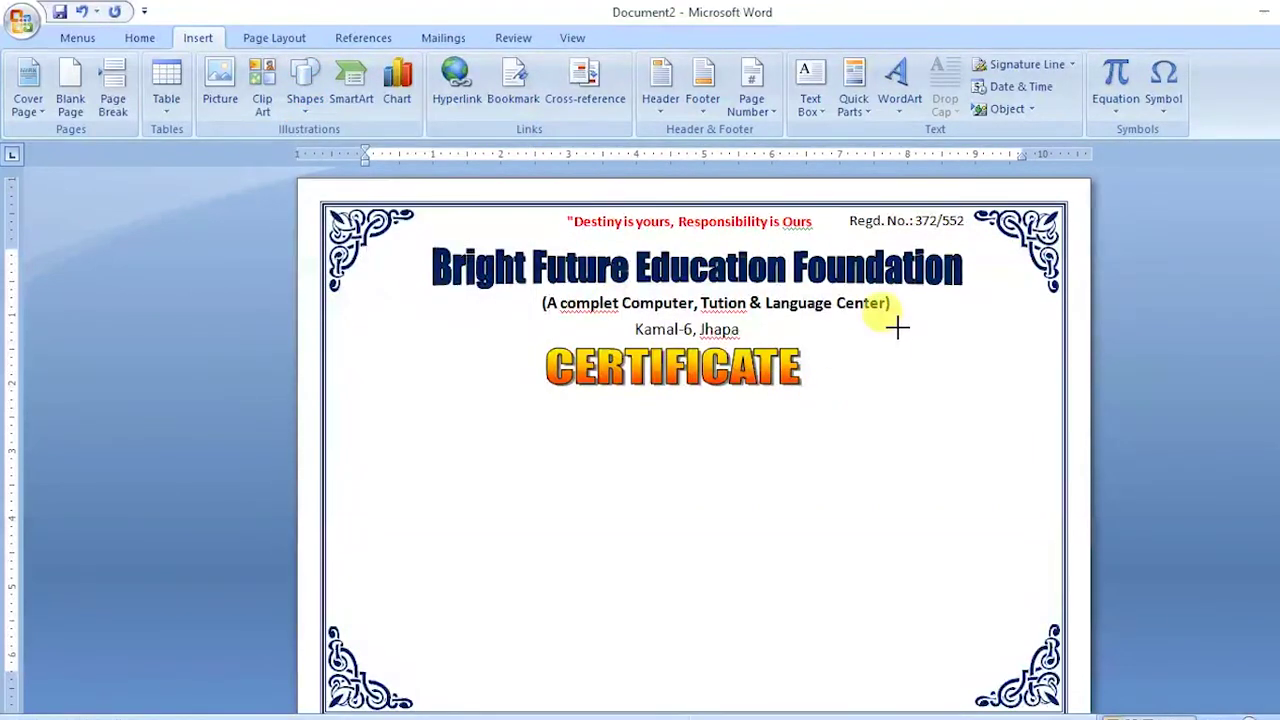
pyautogui.moveTo(896, 323); pyautogui.dragTo(1019, 449)
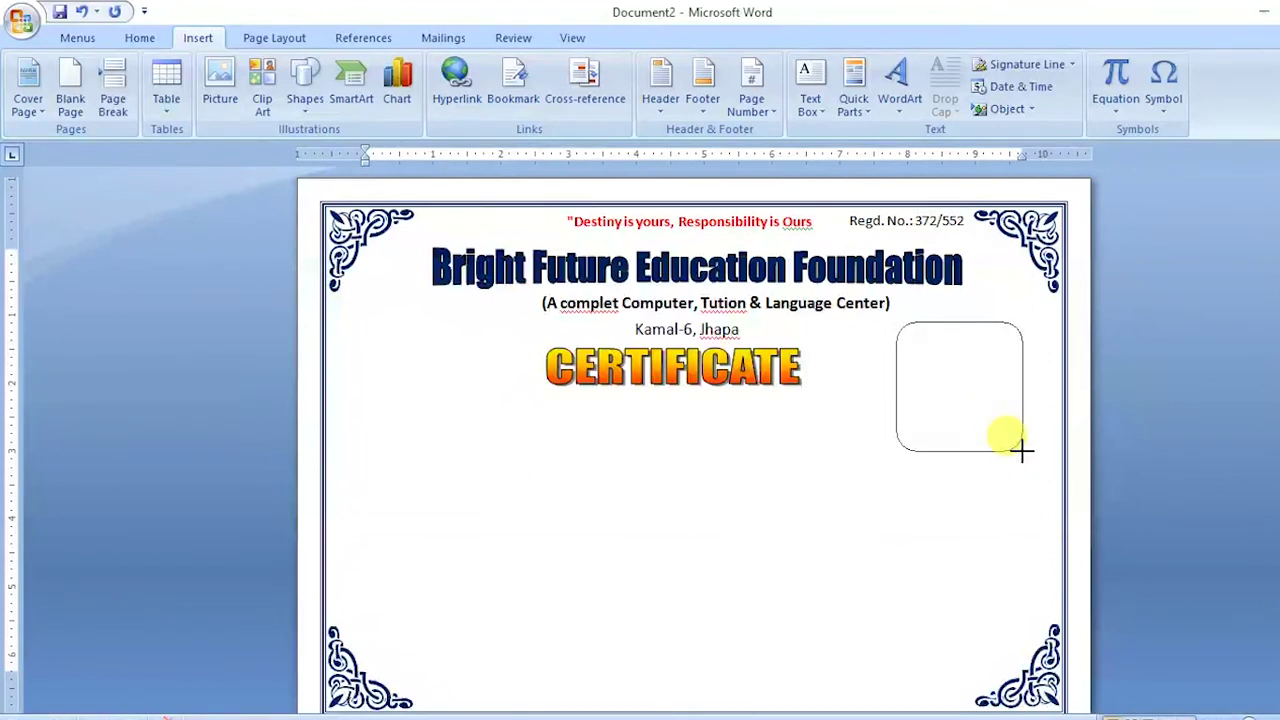
pyautogui.moveTo(1020, 449); pyautogui.dragTo(1020, 449)
pyautogui.press('Up')
pyautogui.press('Up')
pyautogui.press('Up')
pyautogui.press('Right')
pyautogui.press('Up')
pyautogui.press('Up')
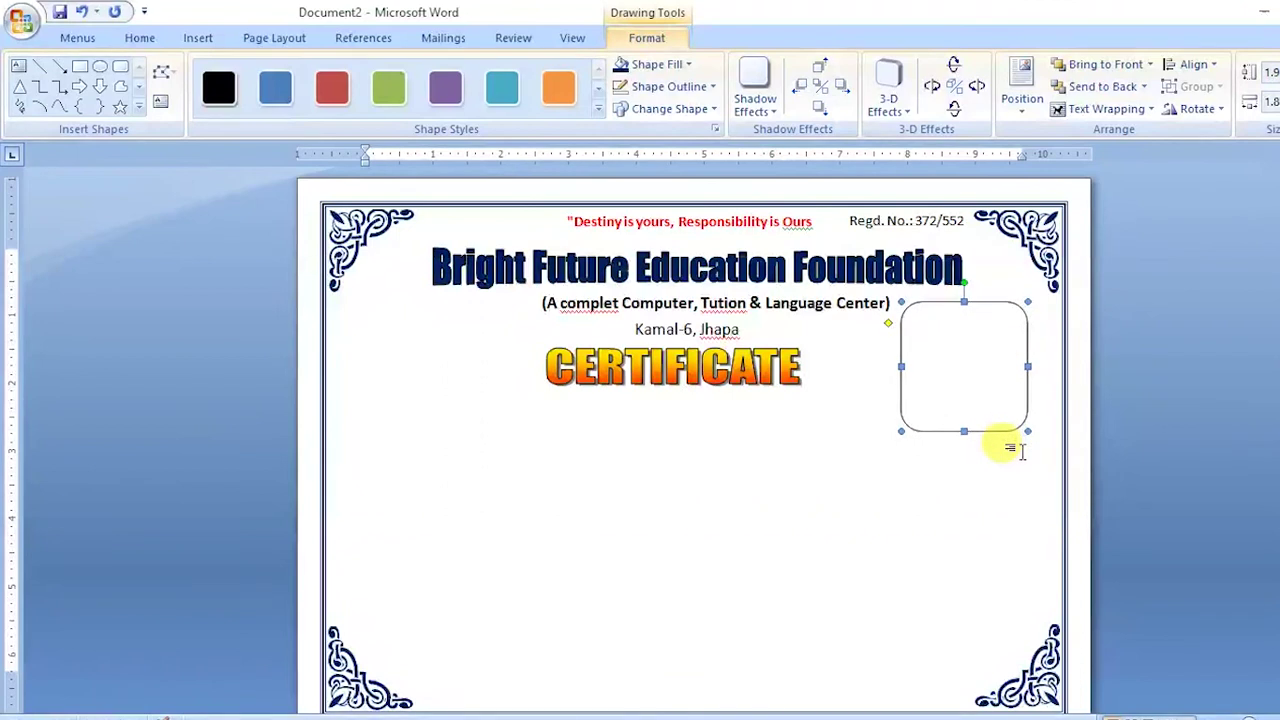
pyautogui.click(955, 478)
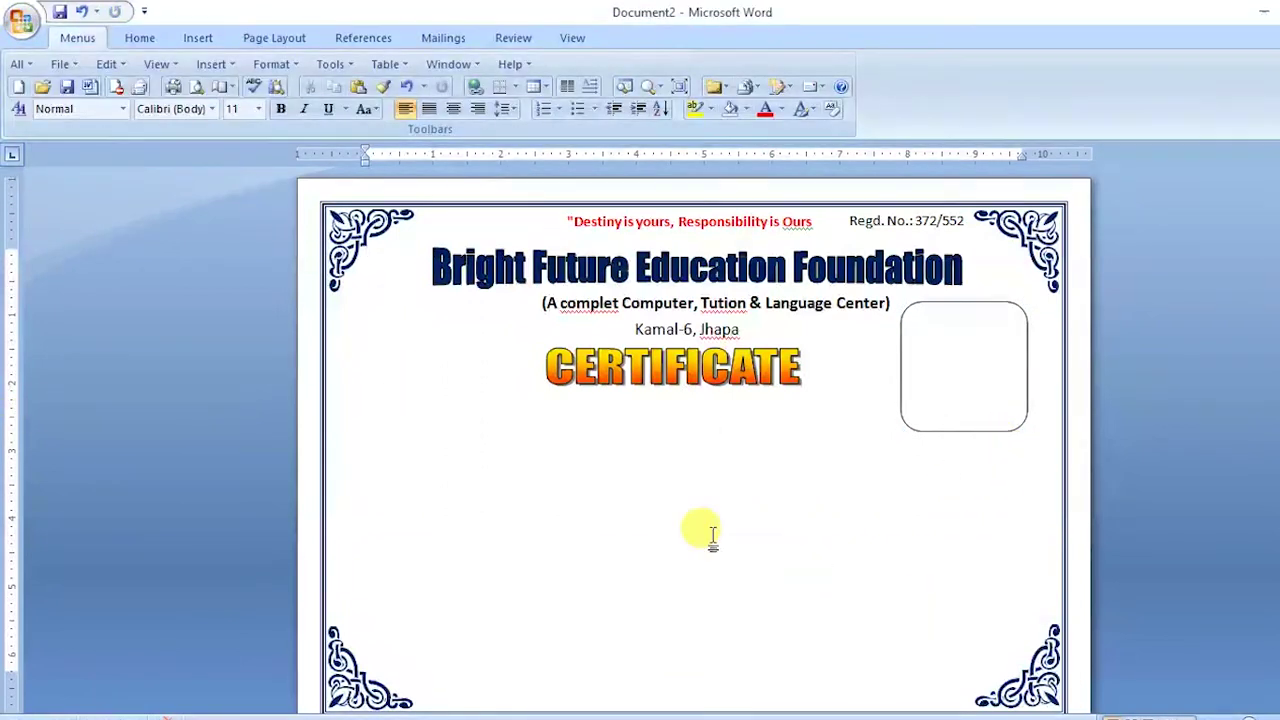
pyautogui.scroll(-1, 617, 490)
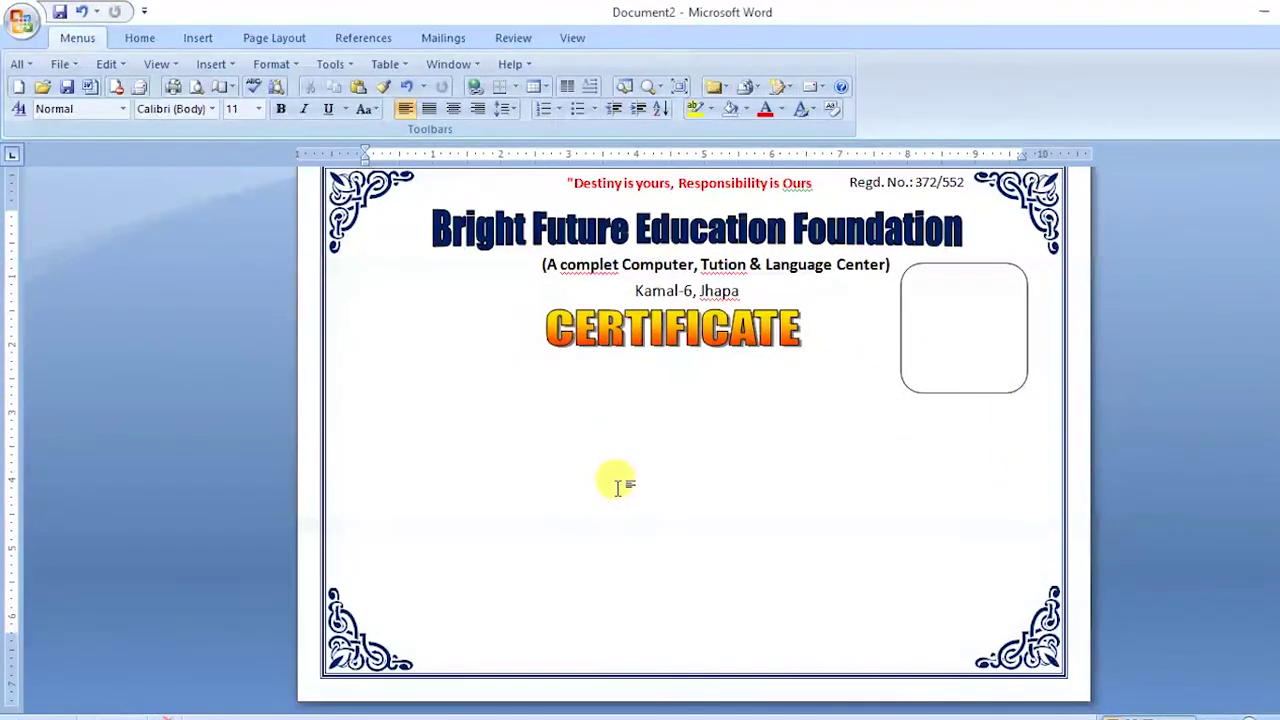
pyautogui.scroll(1, 605, 490)
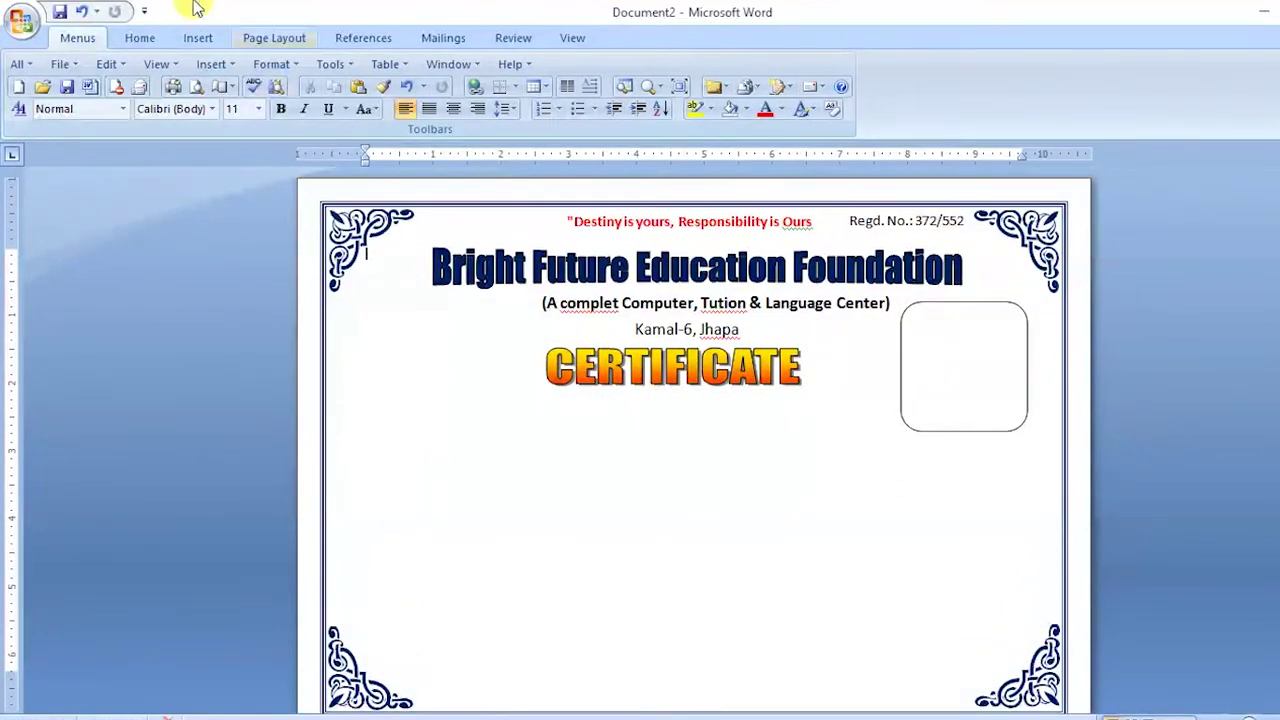
# Step: Draw a wide text box below CERTIFICATE
pyautogui.click(190, 42)
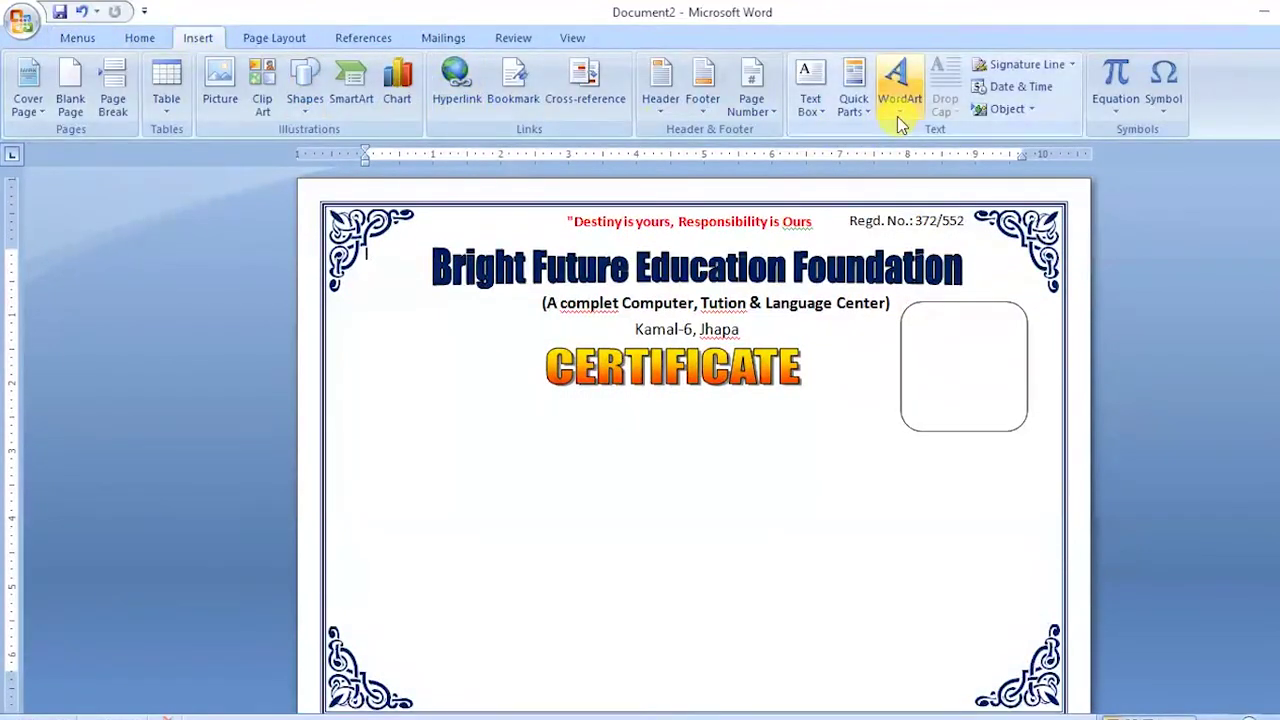
pyautogui.click(815, 120)
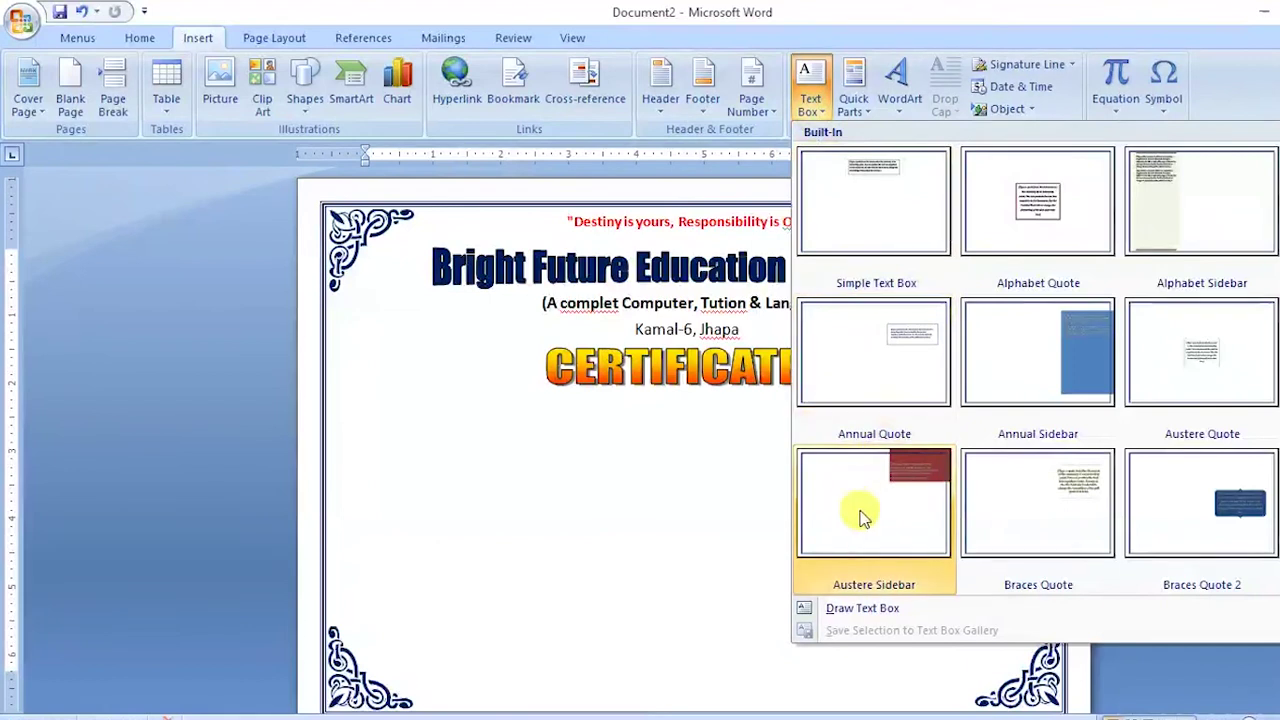
pyautogui.click(882, 610)
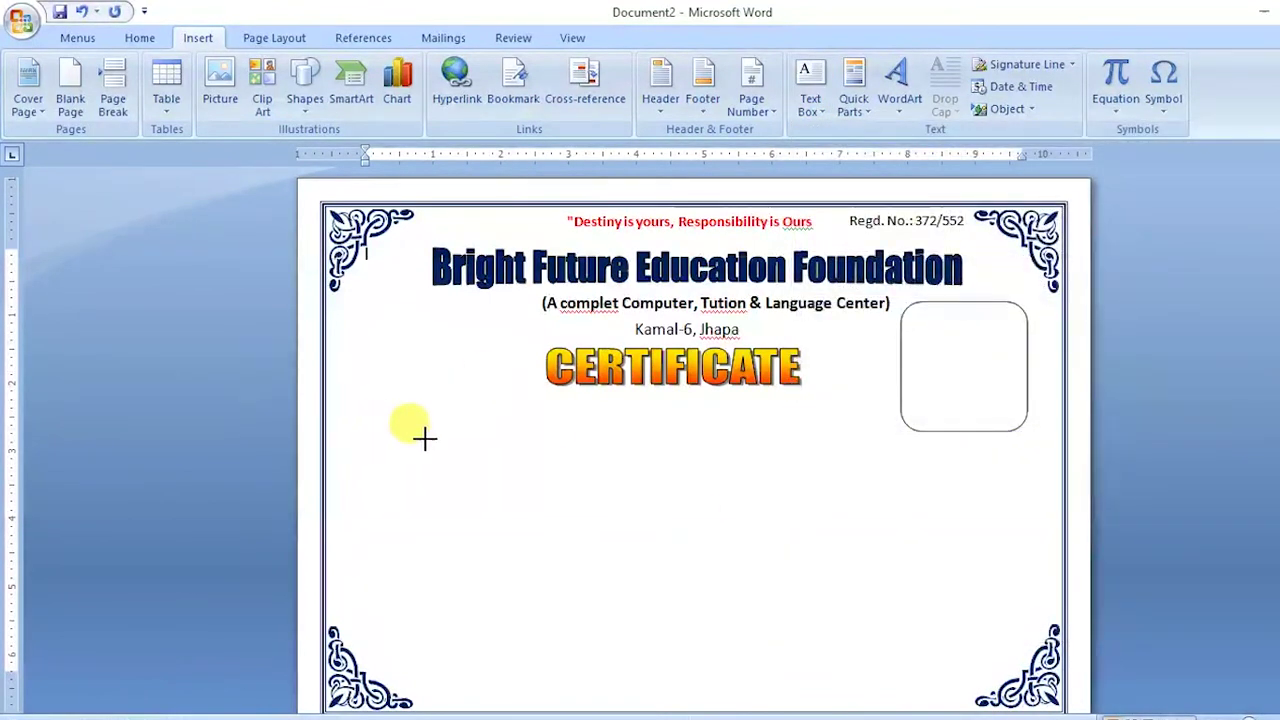
pyautogui.moveTo(390, 437); pyautogui.dragTo(965, 673)
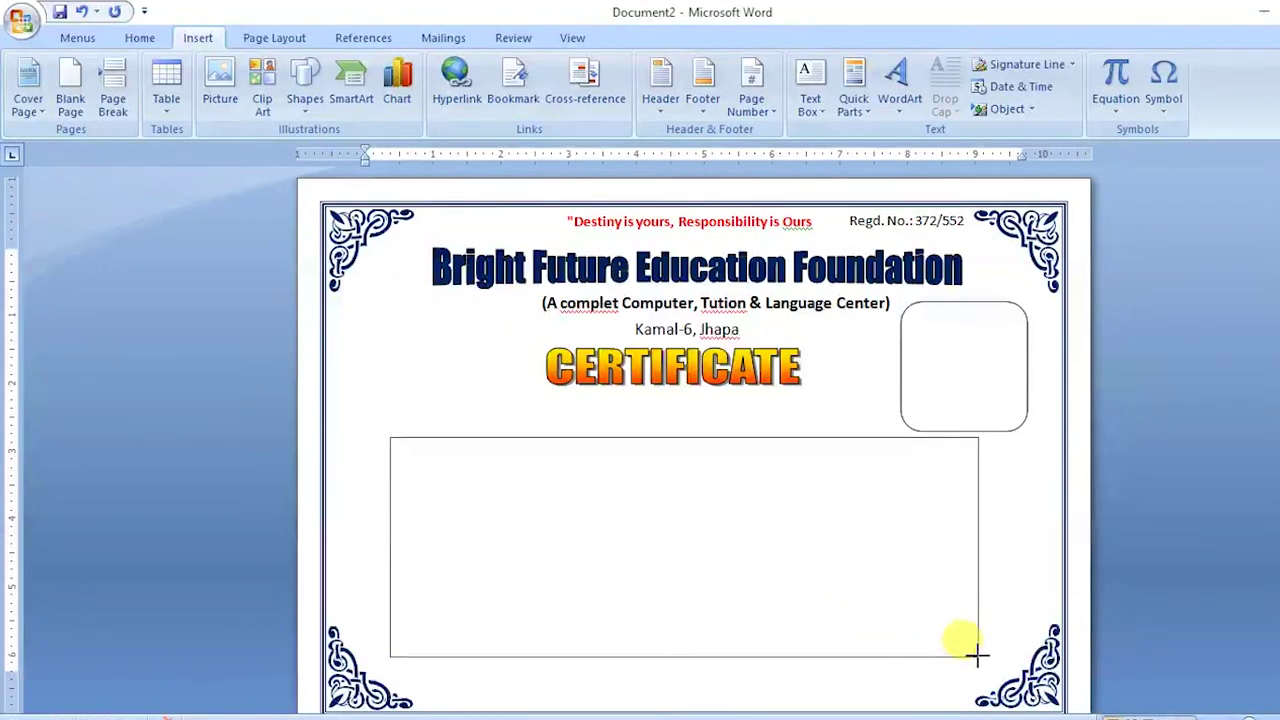
pyautogui.moveTo(965, 673); pyautogui.dragTo(1000, 651)
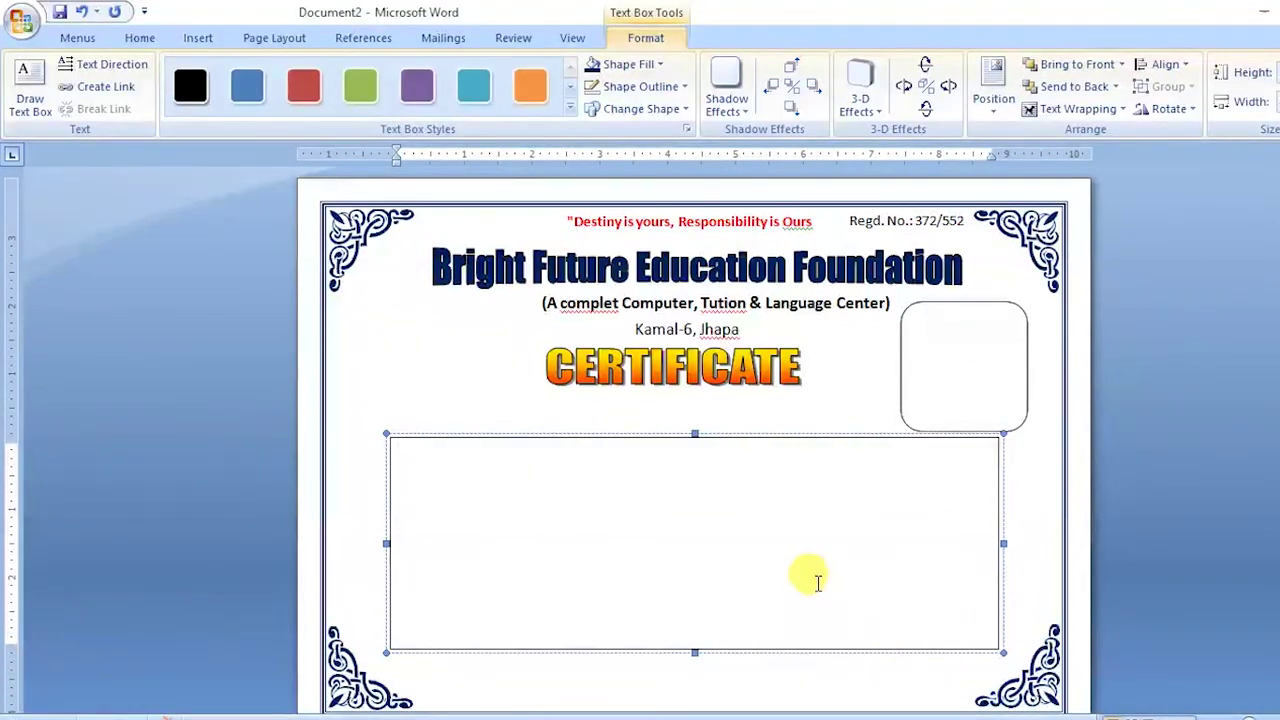
# Step: Cut the certificate body paragraphs from Document1 and paste them into the new text box
pyautogui.moveTo(586, 710)
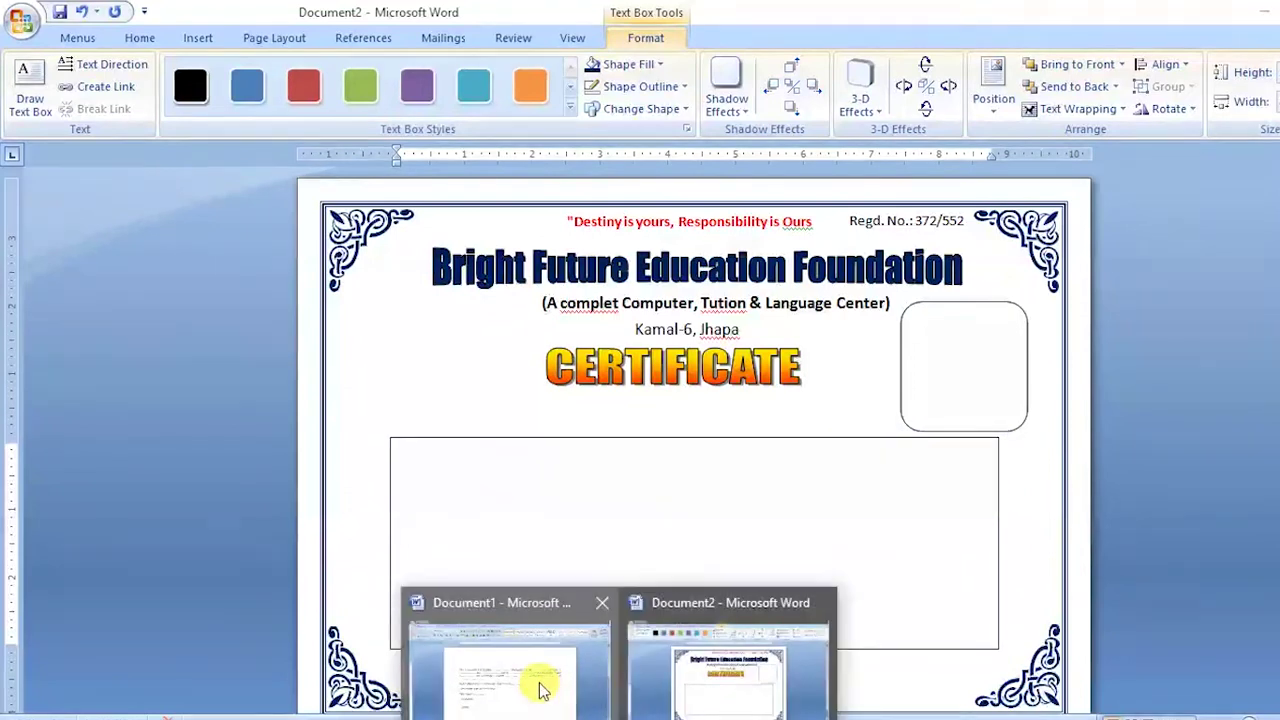
pyautogui.click(543, 680)
pyautogui.moveTo(343, 339); pyautogui.dragTo(568, 498)
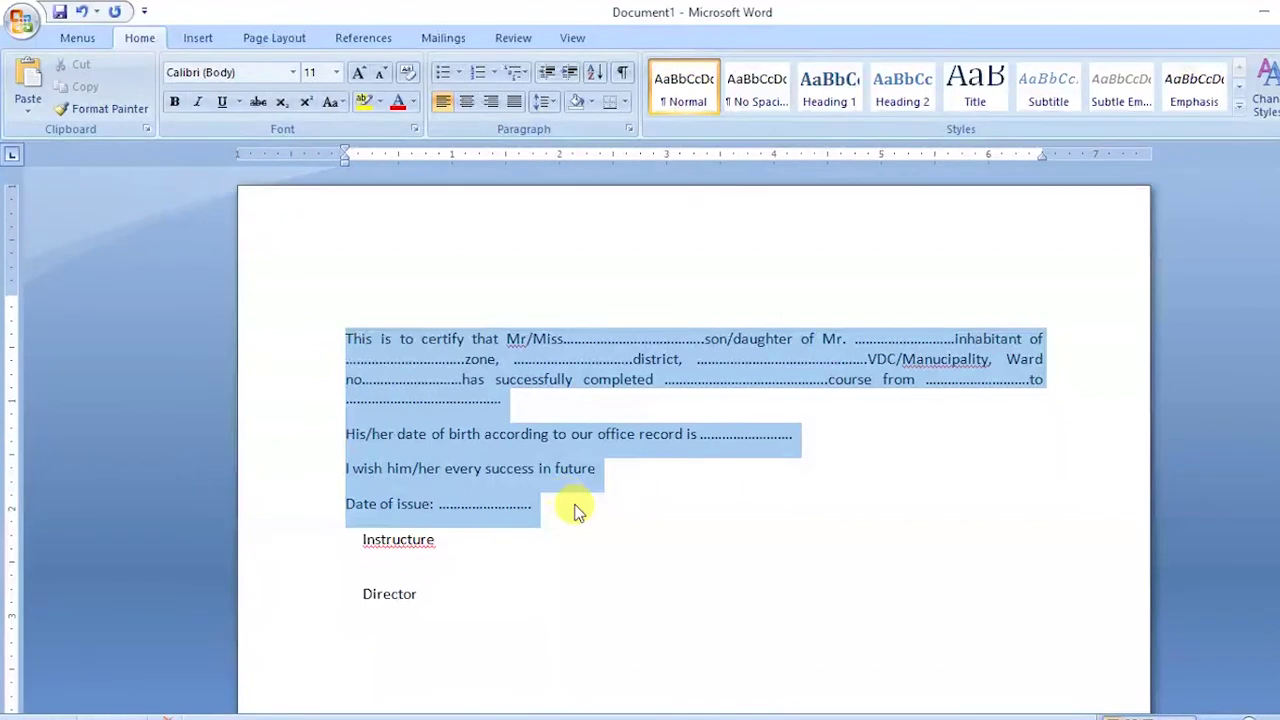
pyautogui.rightClick(424, 388)
pyautogui.click(462, 398)
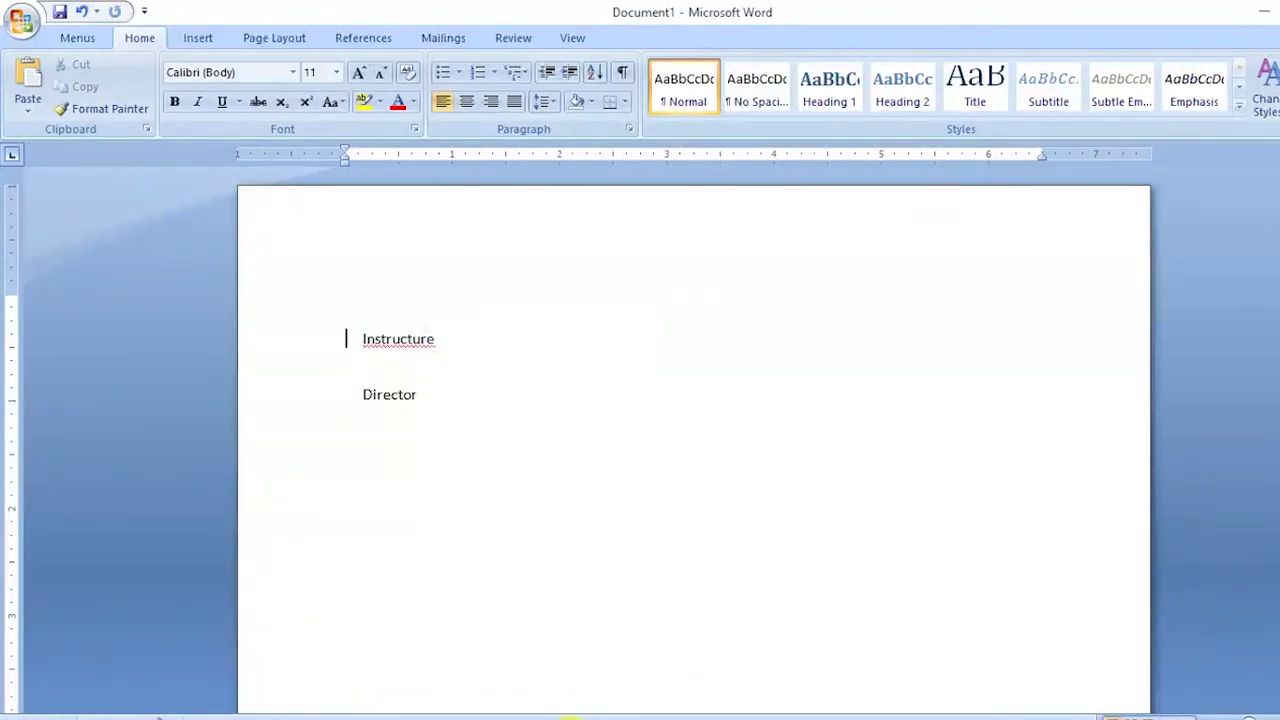
pyautogui.moveTo(563, 716)
pyautogui.click(668, 685)
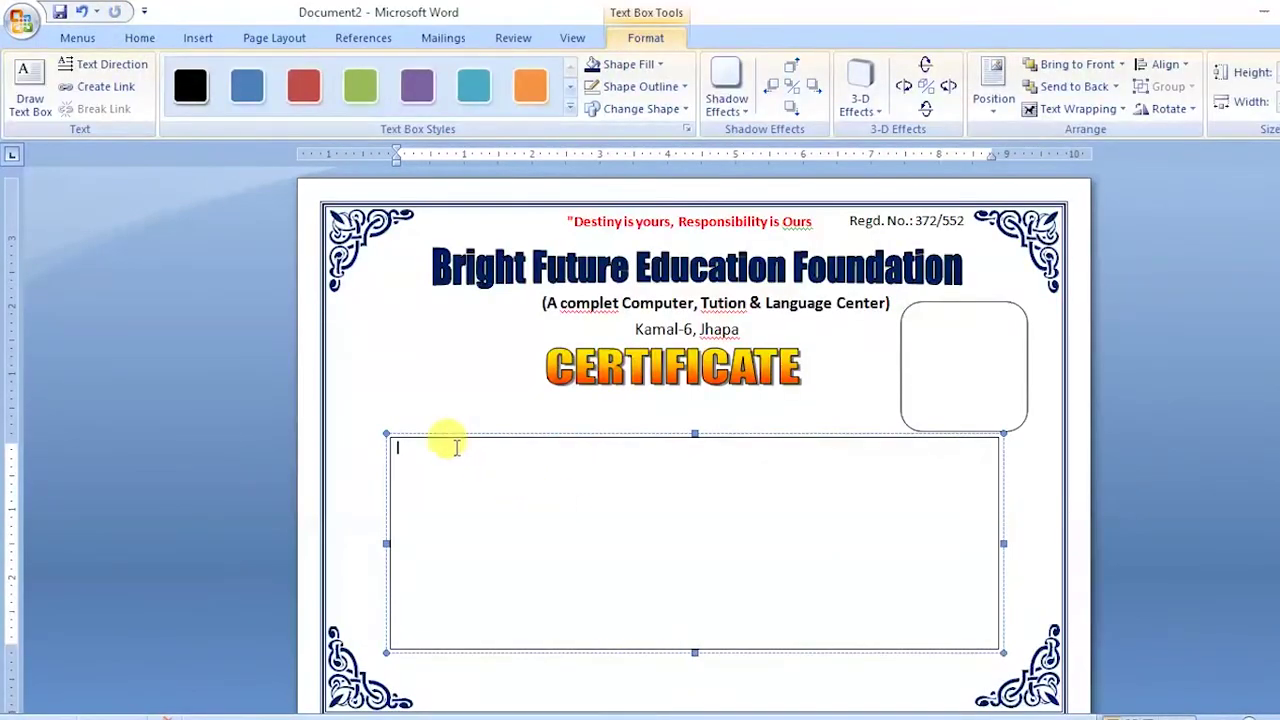
pyautogui.rightClick(456, 447)
pyautogui.click(498, 503)
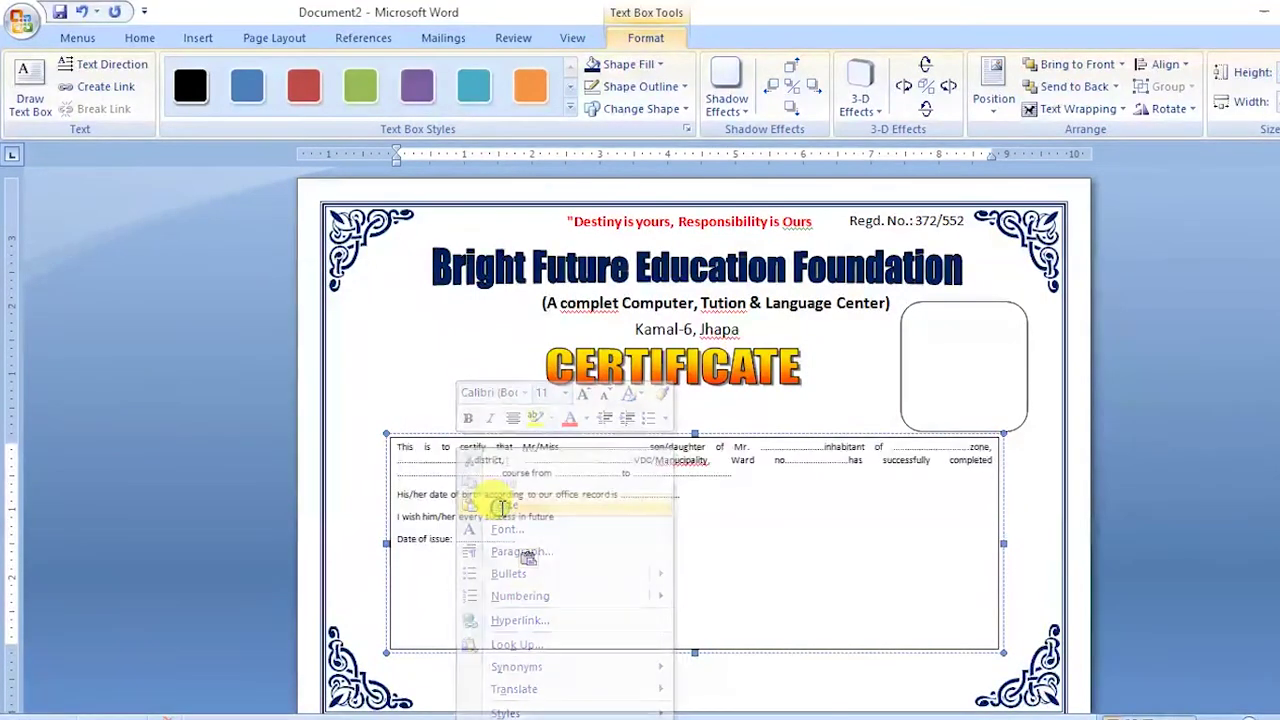
# Step: Enlarge the pasted body text to size 18
pyautogui.moveTo(447, 558); pyautogui.dragTo(366, 423)
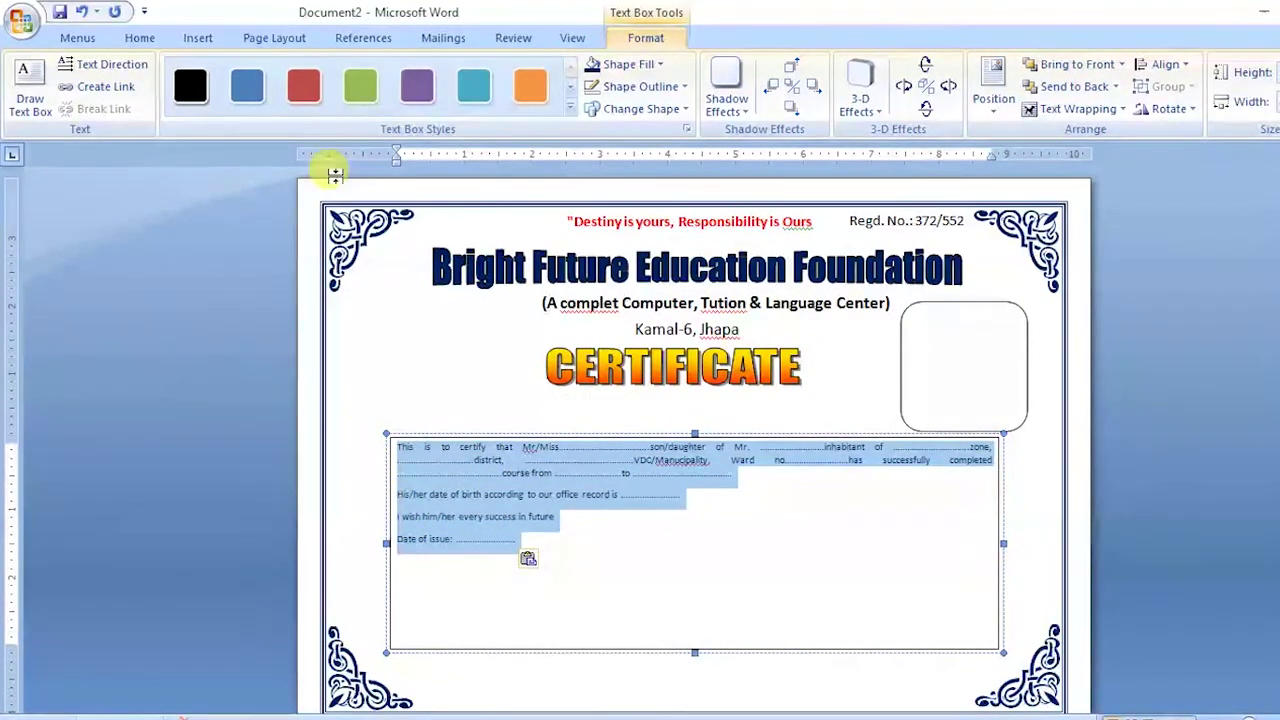
pyautogui.click(140, 40)
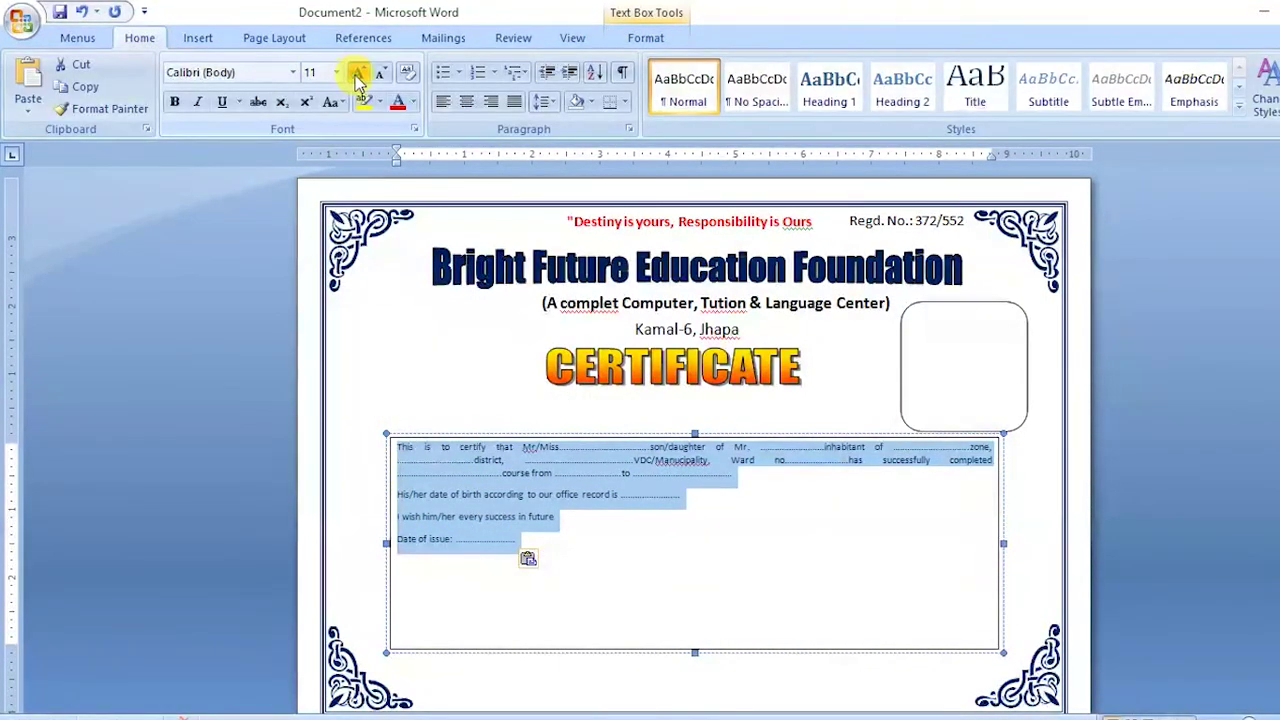
pyautogui.click(358, 78)
pyautogui.click(358, 78)
pyautogui.click(358, 78)
pyautogui.click(358, 78)
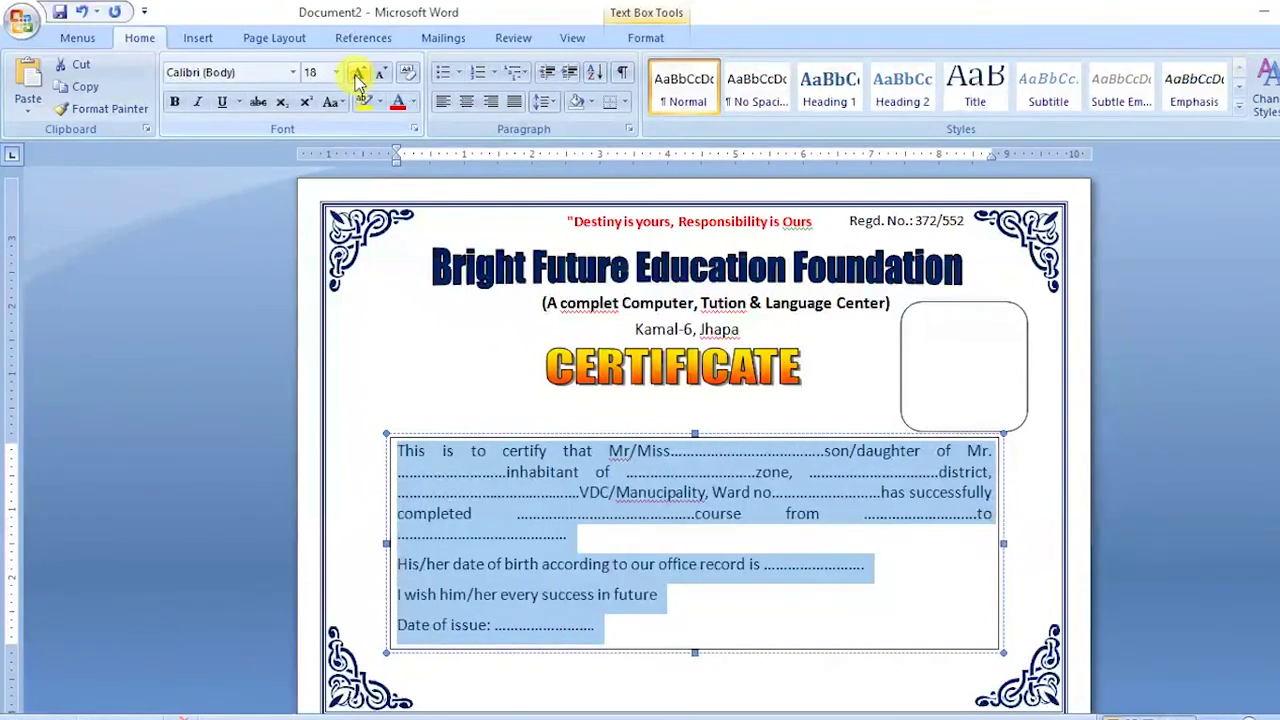
pyautogui.click(293, 72)
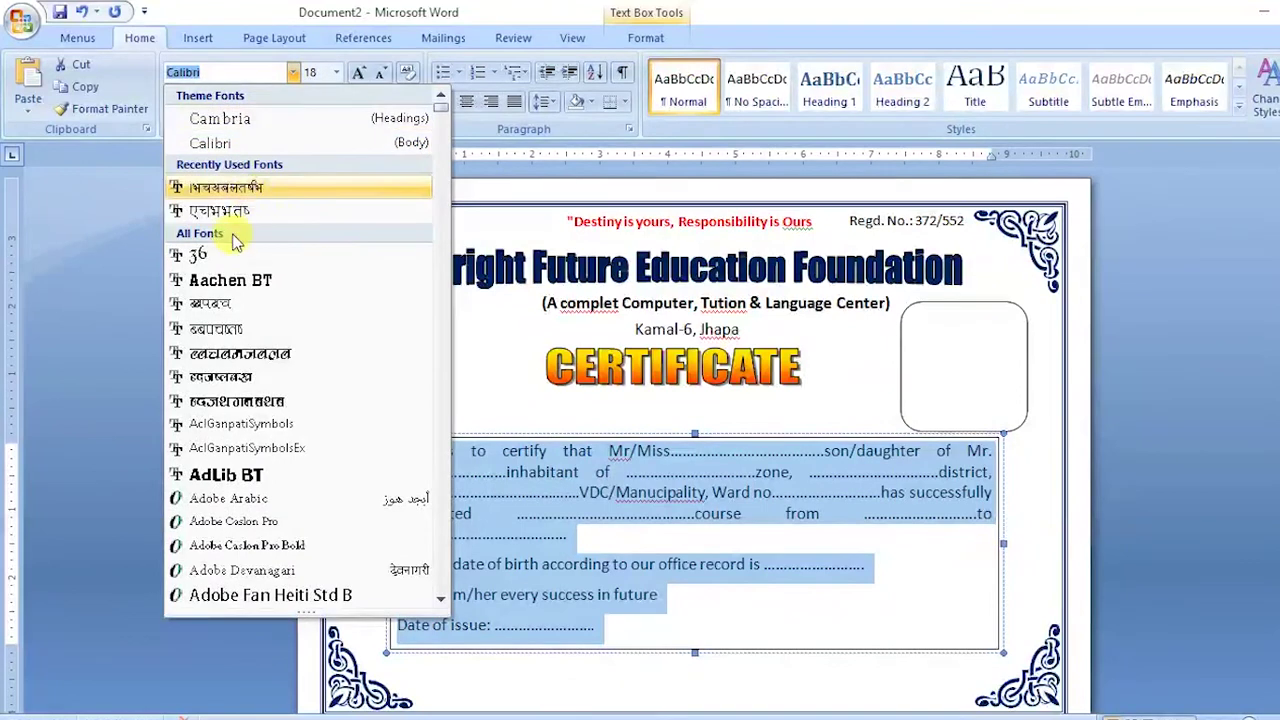
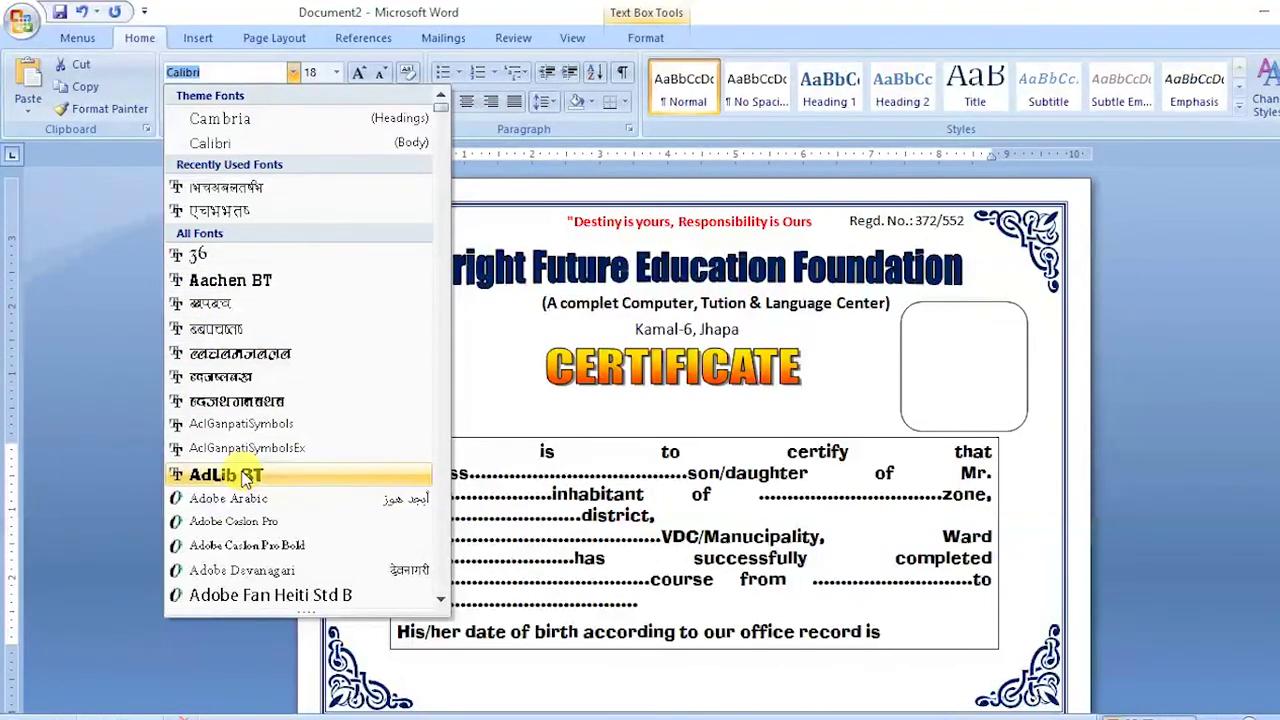
# Step: Apply the BenguiatGot Bk BT font to the selected certificate body text
pyautogui.scroll(-3, 248, 478)
pyautogui.scroll(-6, 248, 478)
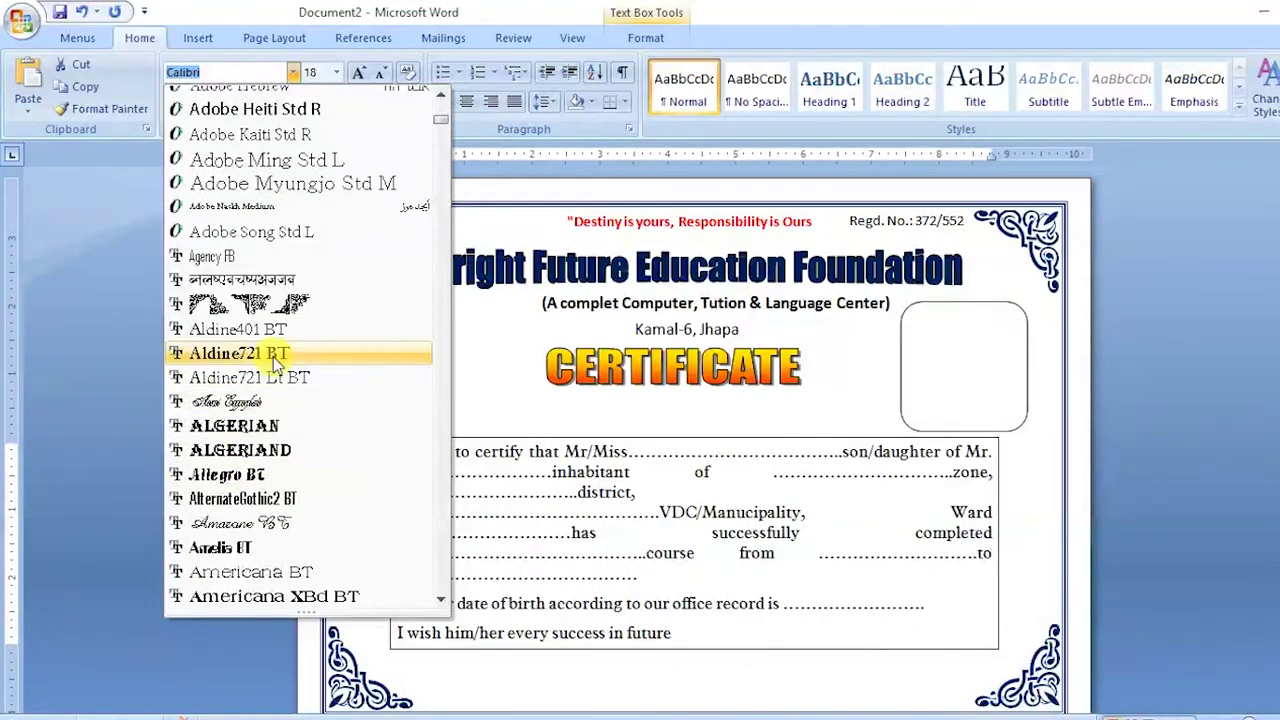
pyautogui.scroll(-3, 300, 430)
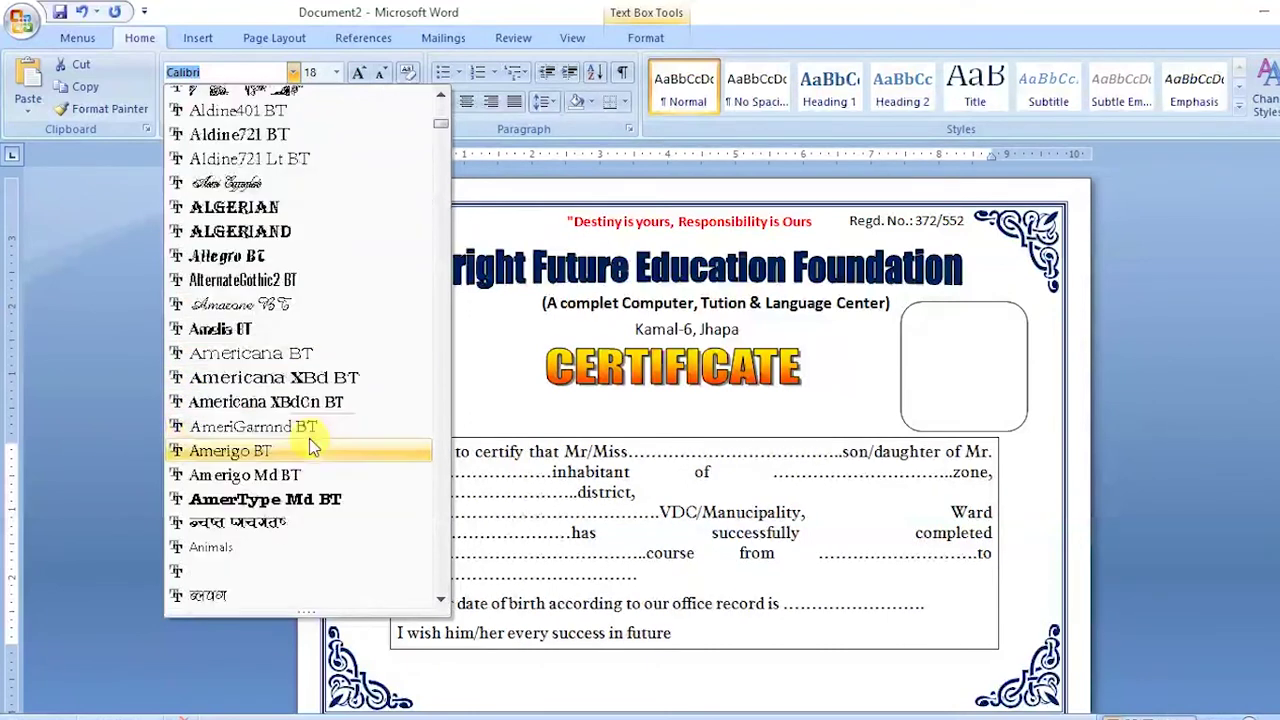
pyautogui.scroll(-3, 309, 440)
pyautogui.scroll(-6, 290, 470)
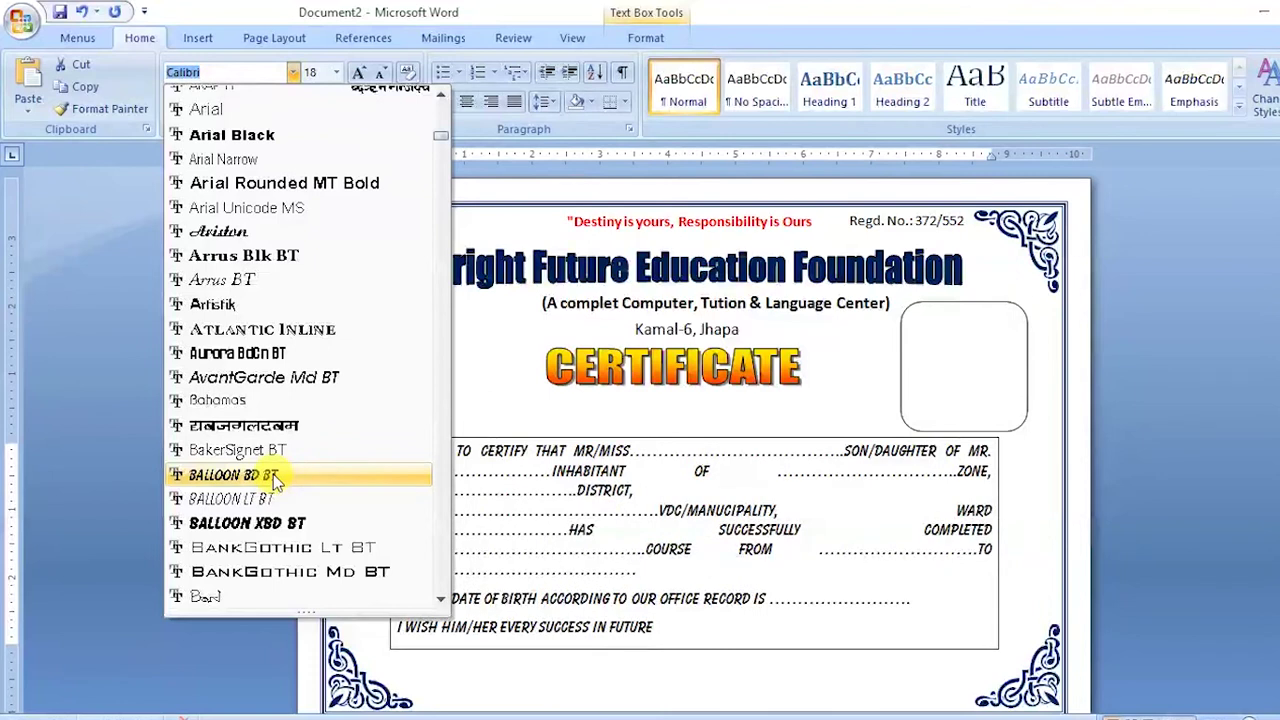
pyautogui.scroll(-3, 273, 474)
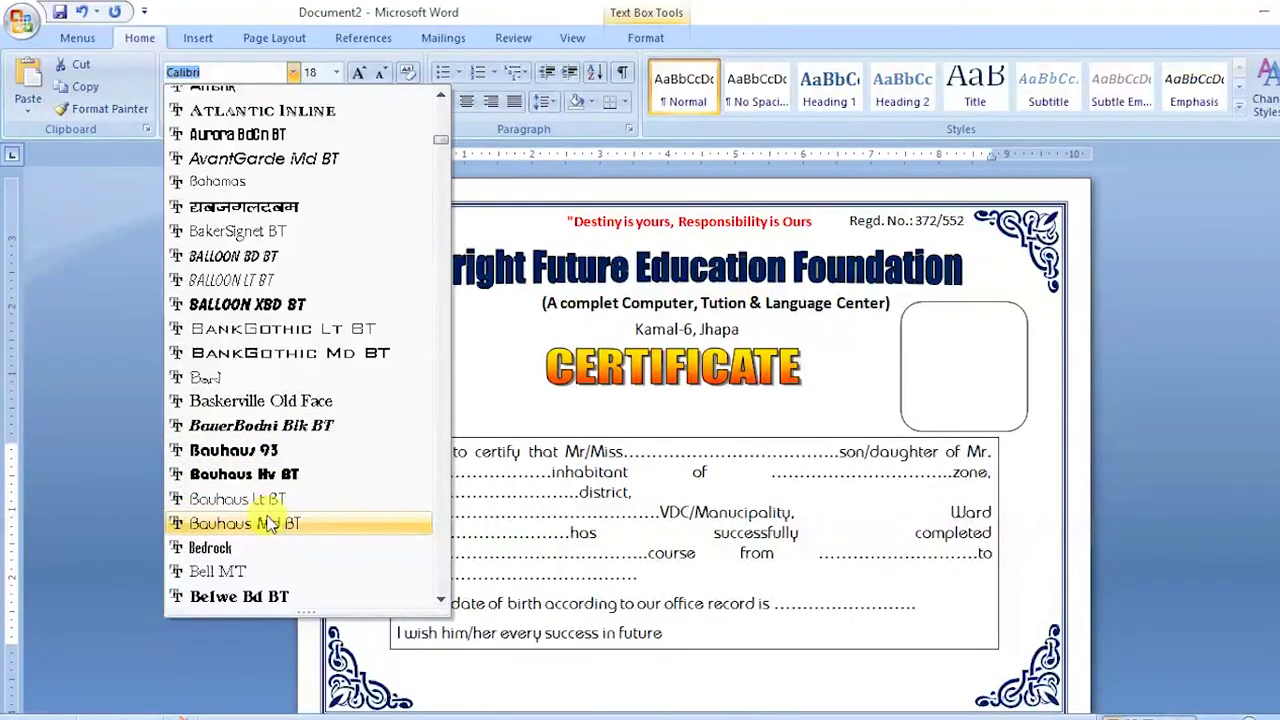
pyautogui.scroll(-3, 270, 524)
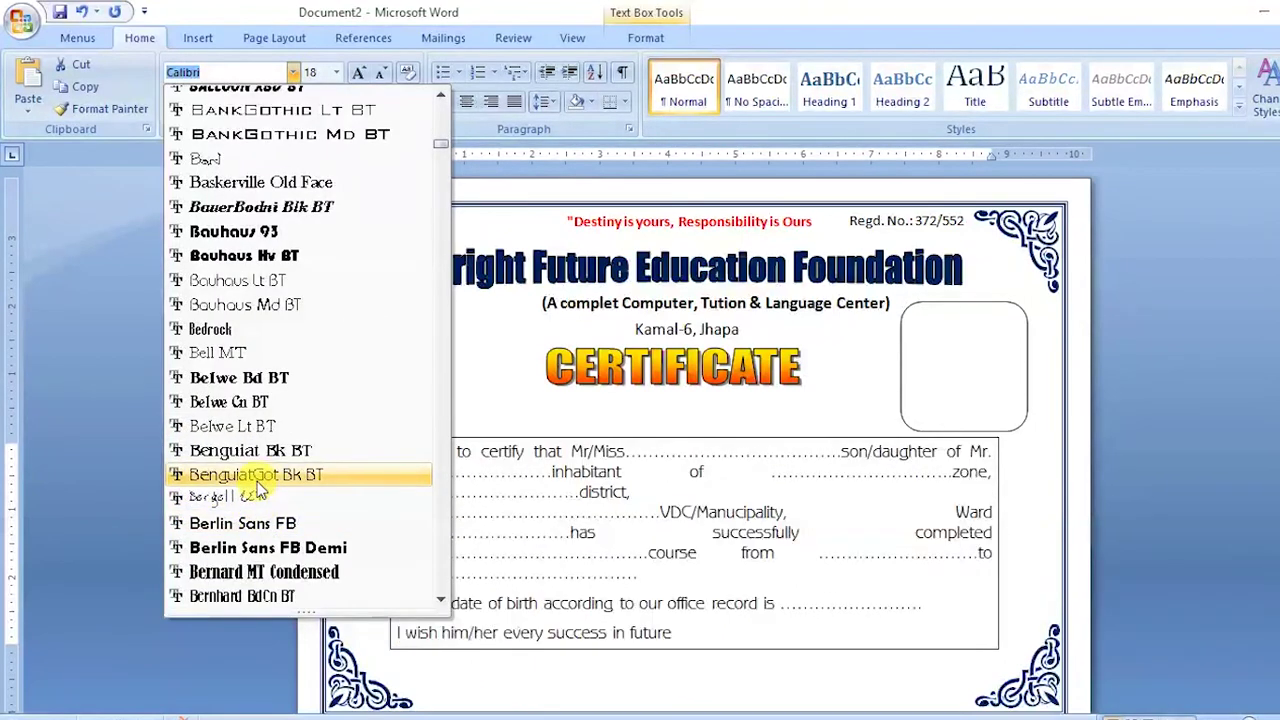
pyautogui.click(258, 475)
pyautogui.click(600, 520)
pyautogui.click(691, 428)
pyautogui.click(672, 510)
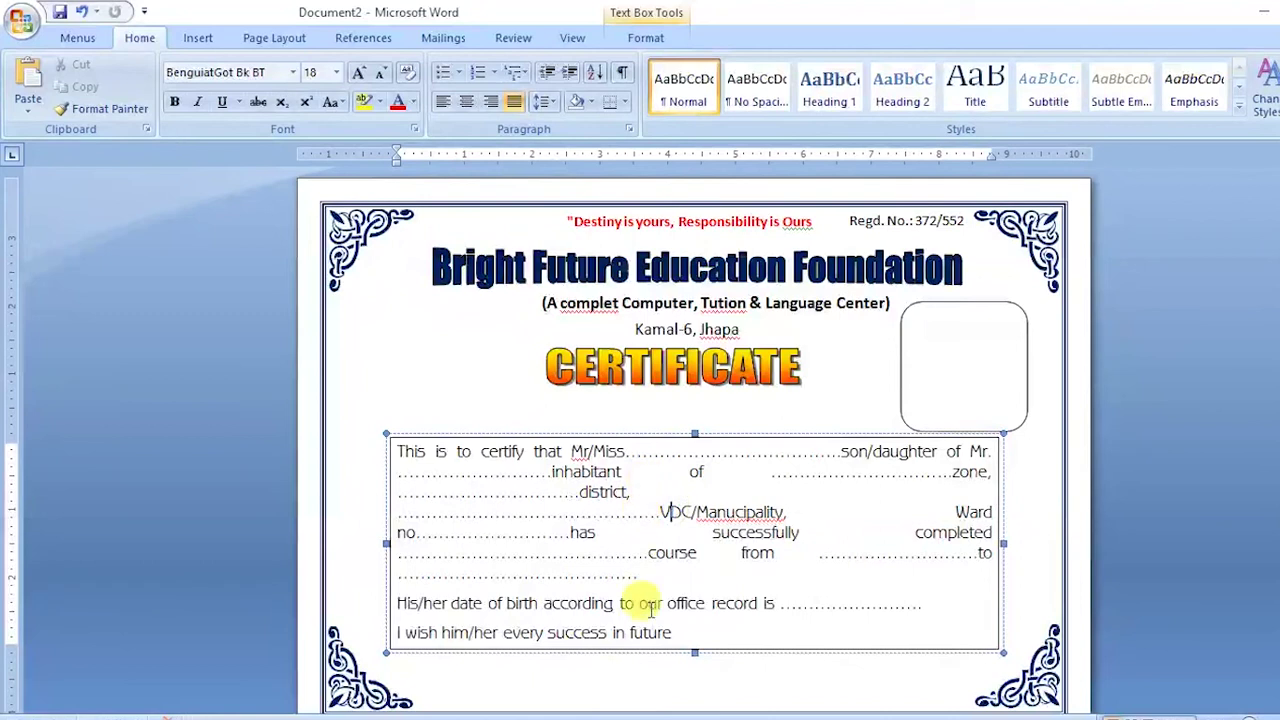
pyautogui.click(686, 688)
# Step: Give the certificate body text box No Fill and No Outline
pyautogui.click(659, 495)
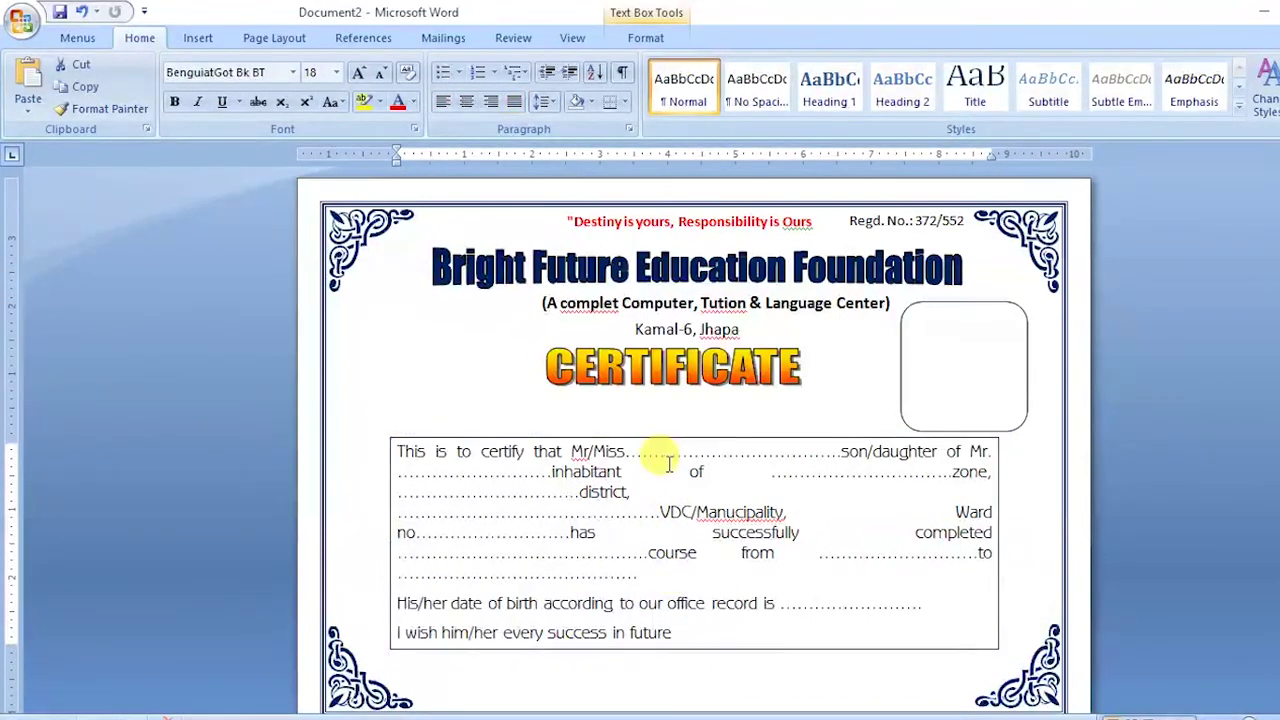
pyautogui.doubleClick(655, 438)
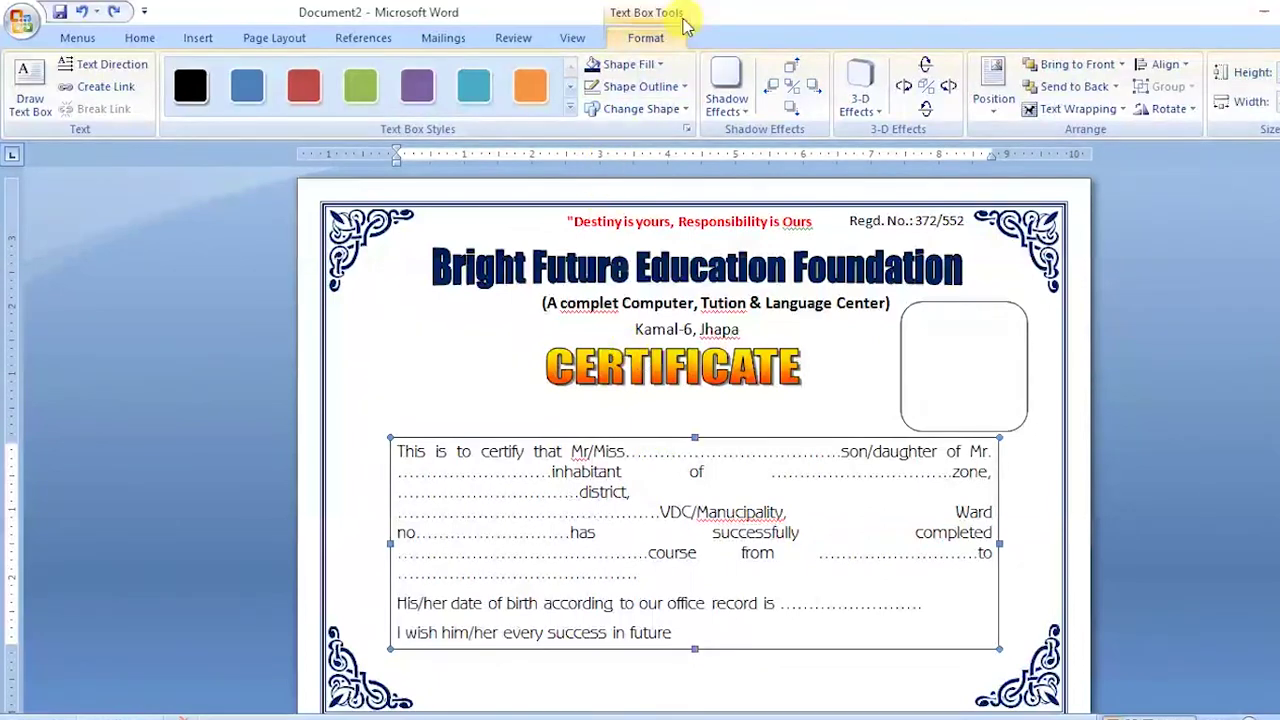
pyautogui.click(650, 64)
pyautogui.click(625, 240)
pyautogui.click(640, 87)
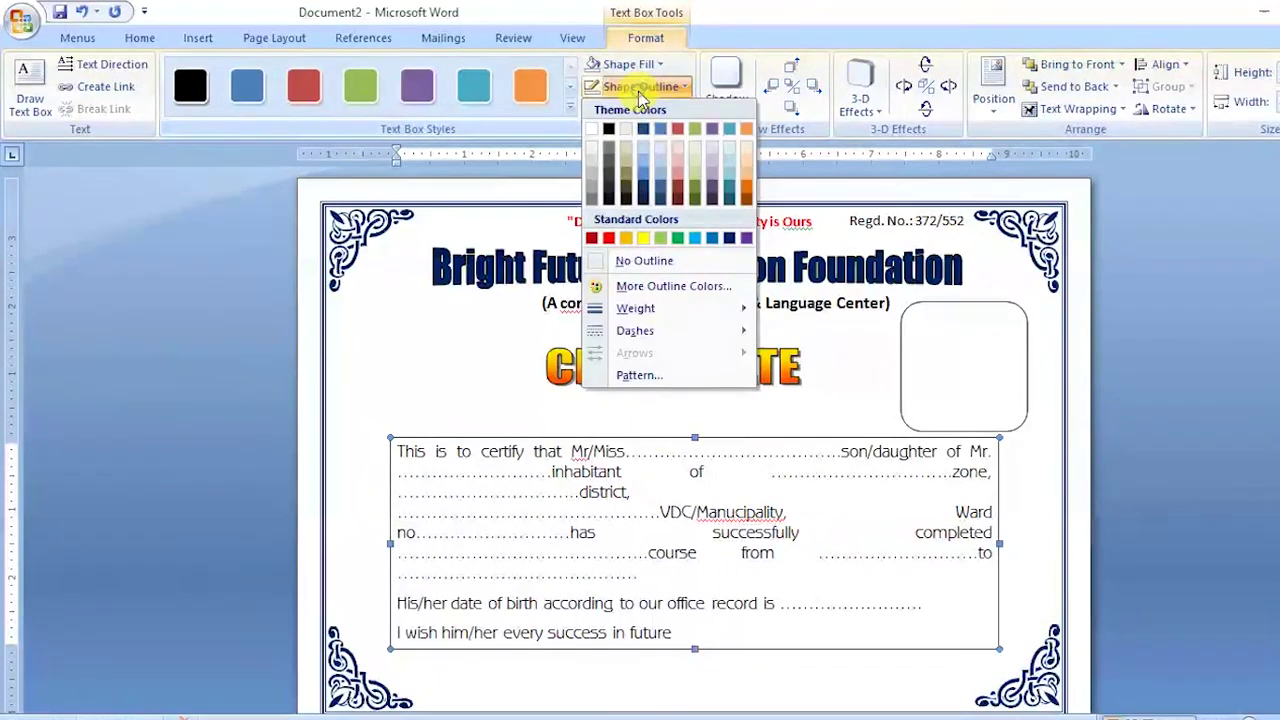
pyautogui.click(648, 258)
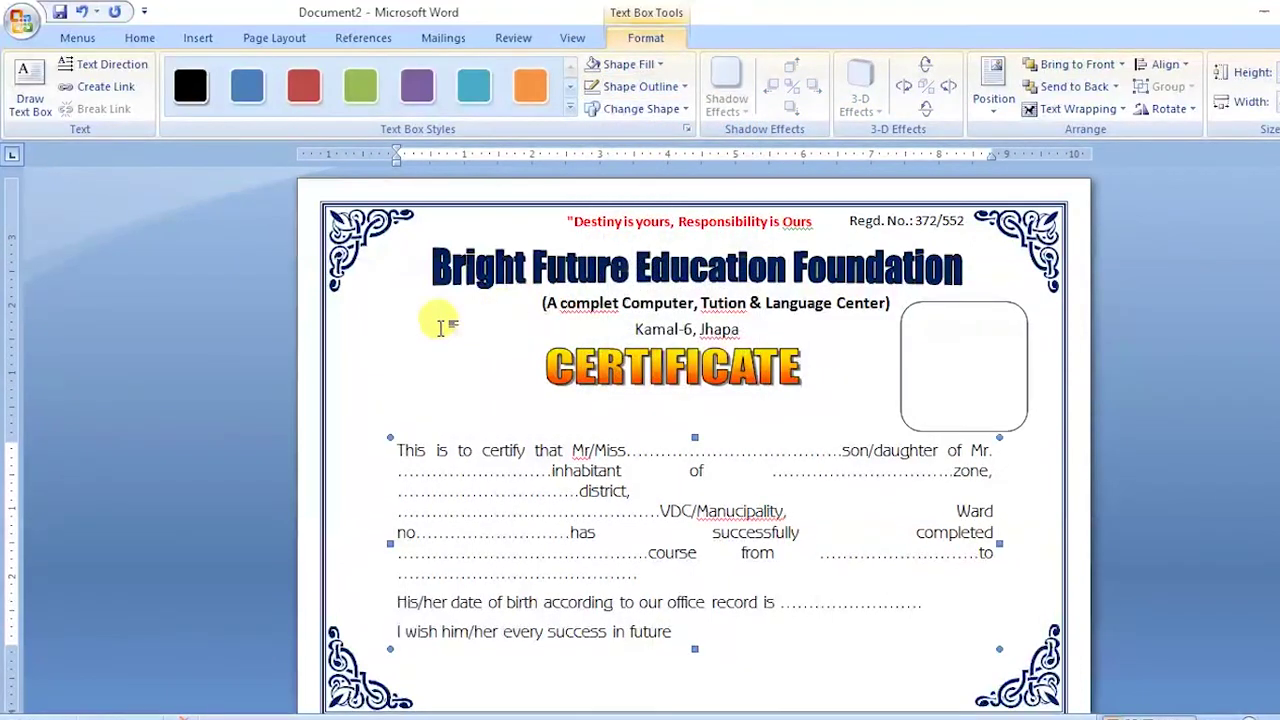
pyautogui.click(440, 325)
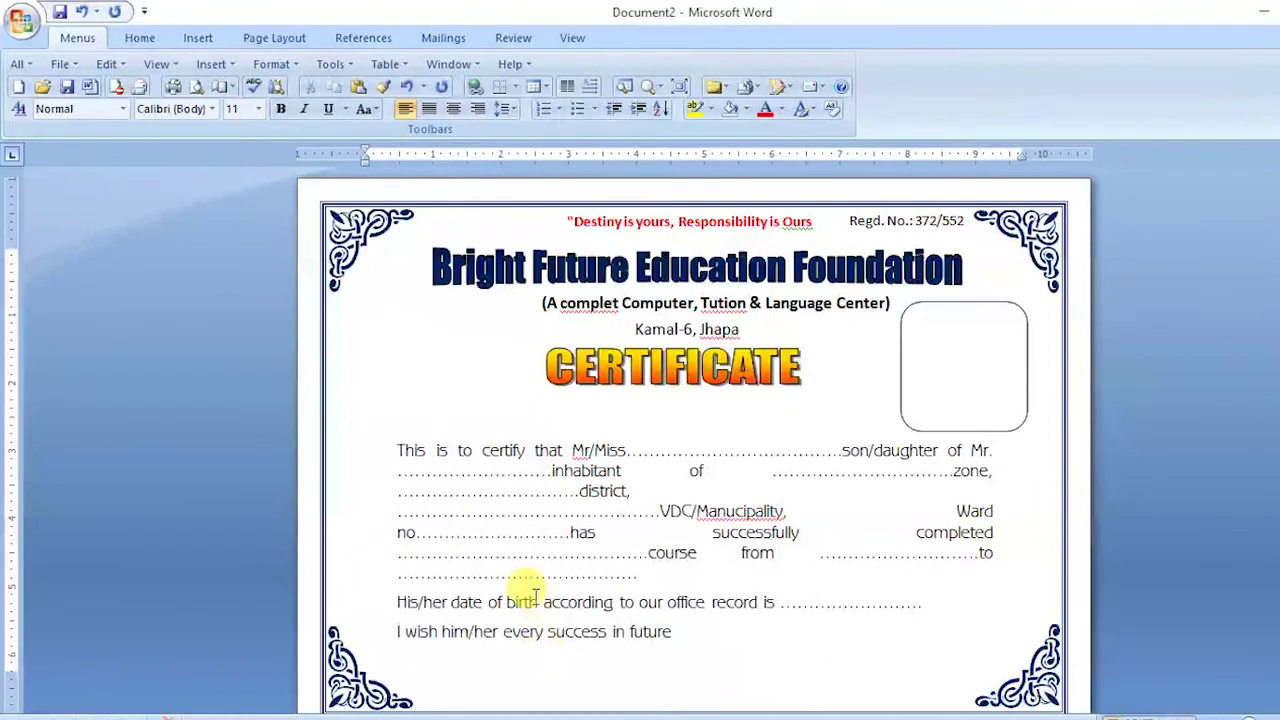
pyautogui.click(516, 533)
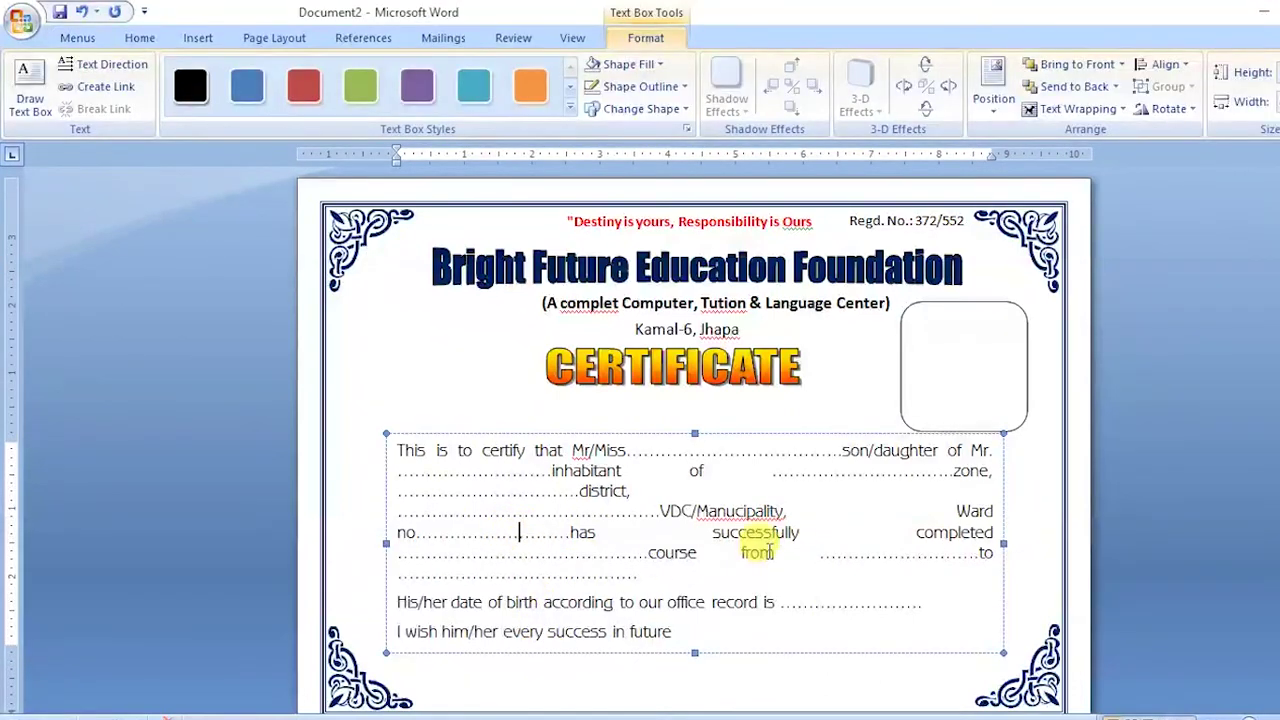
# Step: Delete surplus dots before 'course', 'VDC/Manucipality' and 'has', and between 'from' and 'to'
pyautogui.click(566, 552)
pyautogui.press('Delete')
pyautogui.press('Delete')
pyautogui.press('Delete')
pyautogui.press('Delete')
pyautogui.press('Delete')
pyautogui.press('Delete')
pyautogui.press('Delete')
pyautogui.press('Delete')
pyautogui.press('Delete')
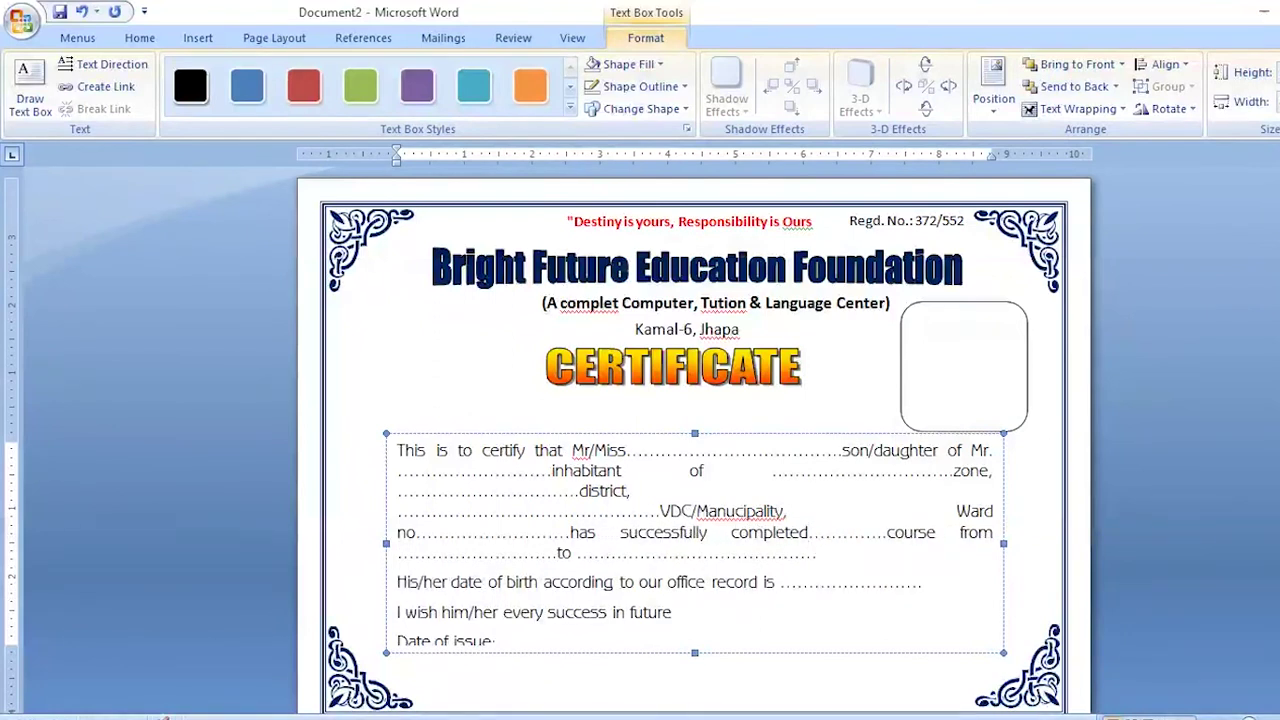
pyautogui.click(603, 510)
pyautogui.press('BackSpace')
pyautogui.press('BackSpace')
pyautogui.press('BackSpace')
pyautogui.press('BackSpace')
pyautogui.press('BackSpace')
pyautogui.press('BackSpace')
pyautogui.press('BackSpace')
pyautogui.press('BackSpace')
pyautogui.press('BackSpace')
pyautogui.press('BackSpace')
pyautogui.press('BackSpace')
pyautogui.press('BackSpace')
pyautogui.press('BackSpace')
pyautogui.press('BackSpace')
pyautogui.press('BackSpace')
pyautogui.press('BackSpace')
pyautogui.press('BackSpace')
pyautogui.press('BackSpace')
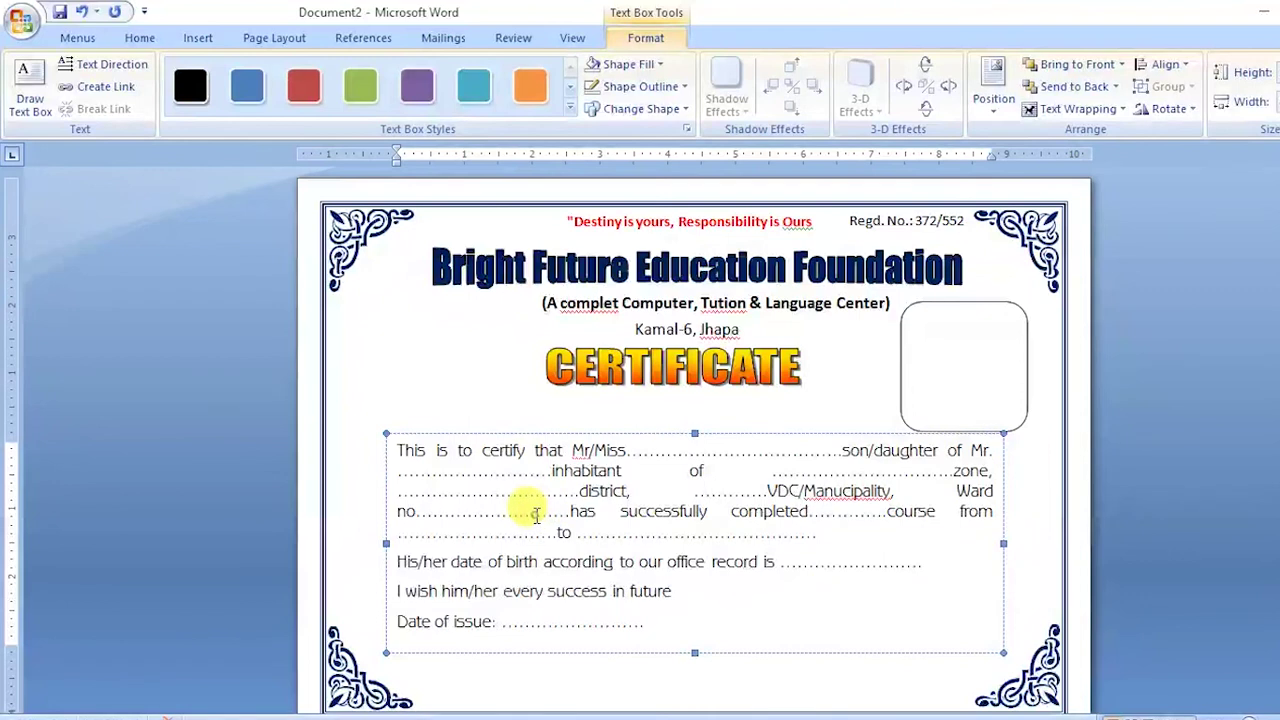
pyautogui.click(536, 514)
pyautogui.press('BackSpace')
pyautogui.press('BackSpace')
pyautogui.press('BackSpace')
pyautogui.press('BackSpace')
pyautogui.press('BackSpace')
pyautogui.press('BackSpace')
pyautogui.press('BackSpace')
pyautogui.press('BackSpace')
pyautogui.press('BackSpace')
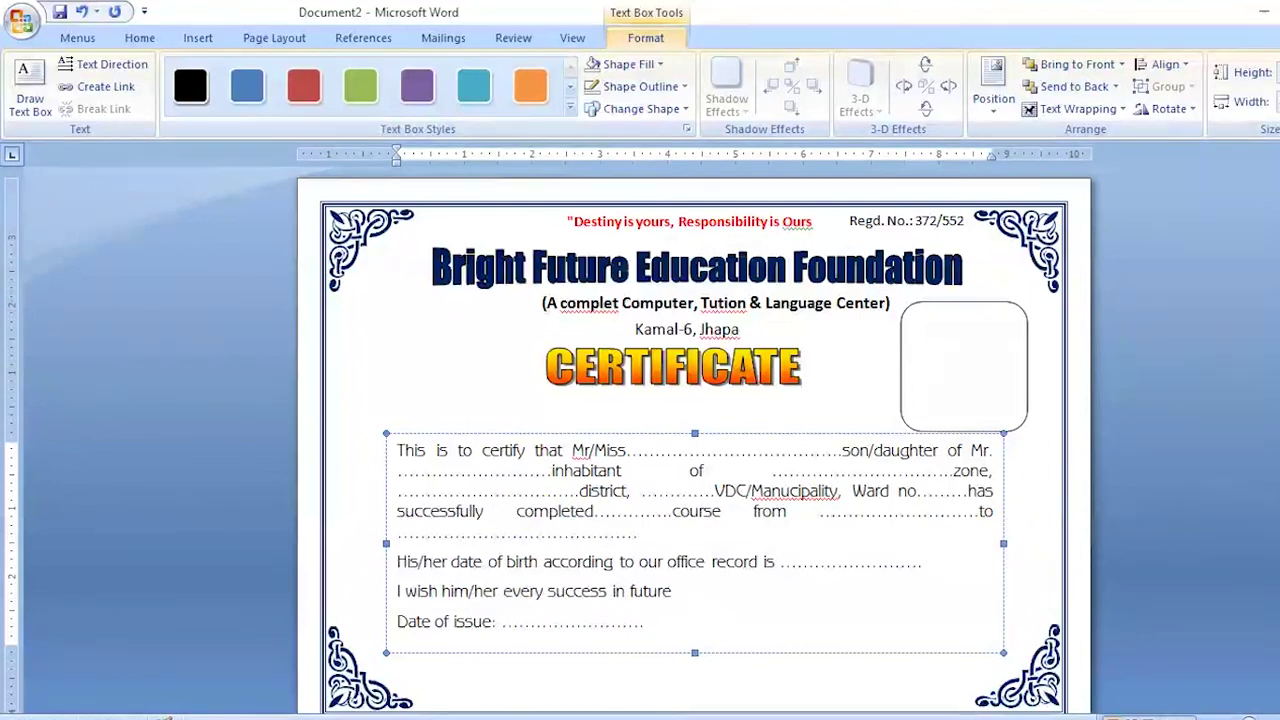
pyautogui.click(553, 621)
pyautogui.click(913, 515)
pyautogui.press('BackSpace')
pyautogui.press('BackSpace')
pyautogui.press('BackSpace')
pyautogui.press('BackSpace')
pyautogui.press('BackSpace')
pyautogui.press('BackSpace')
pyautogui.press('BackSpace')
pyautogui.press('BackSpace')
pyautogui.press('BackSpace')
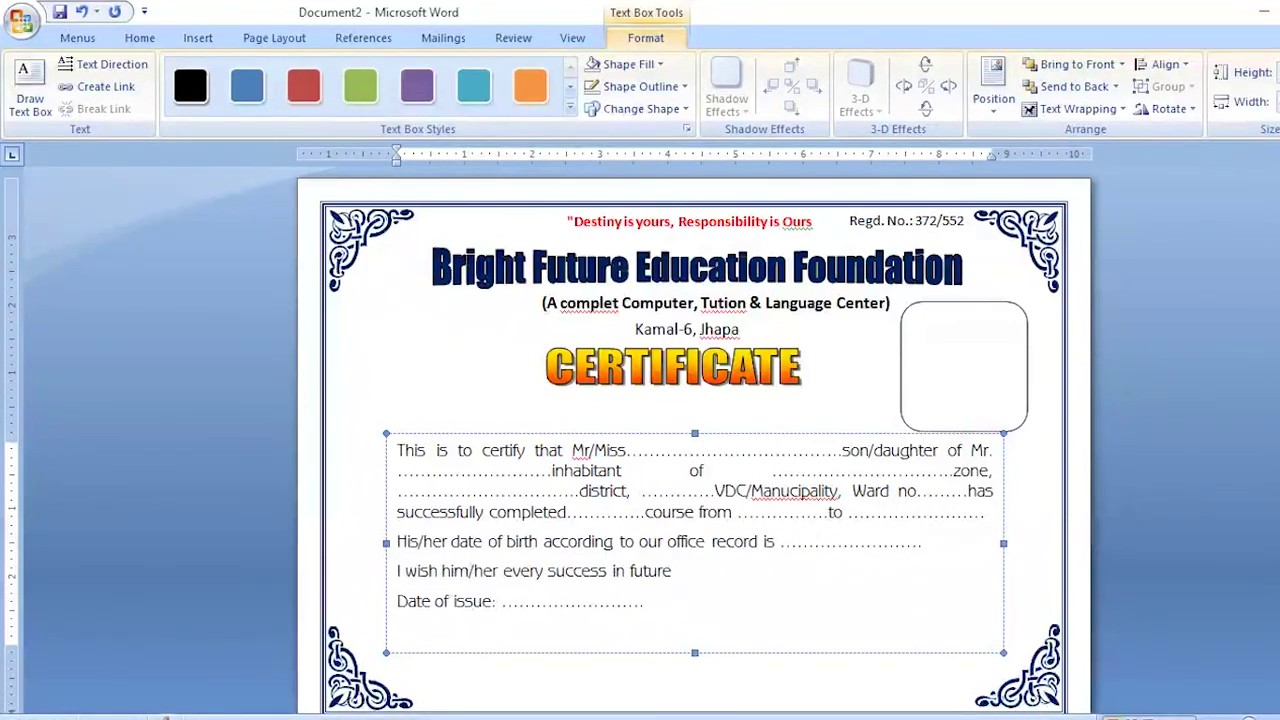
pyautogui.click(905, 568)
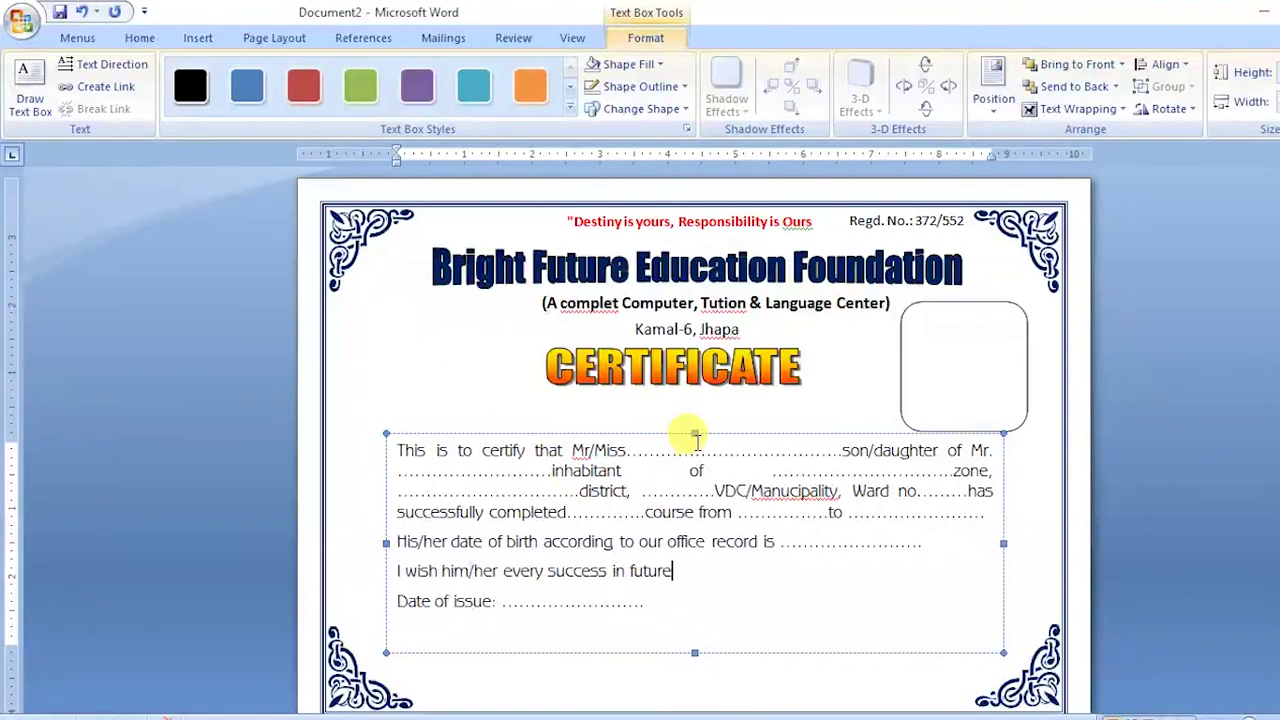
# Step: Set the certificate body text's line spacing to 1.15 after trying 1.5
pyautogui.moveTo(397, 451); pyautogui.dragTo(669, 600)
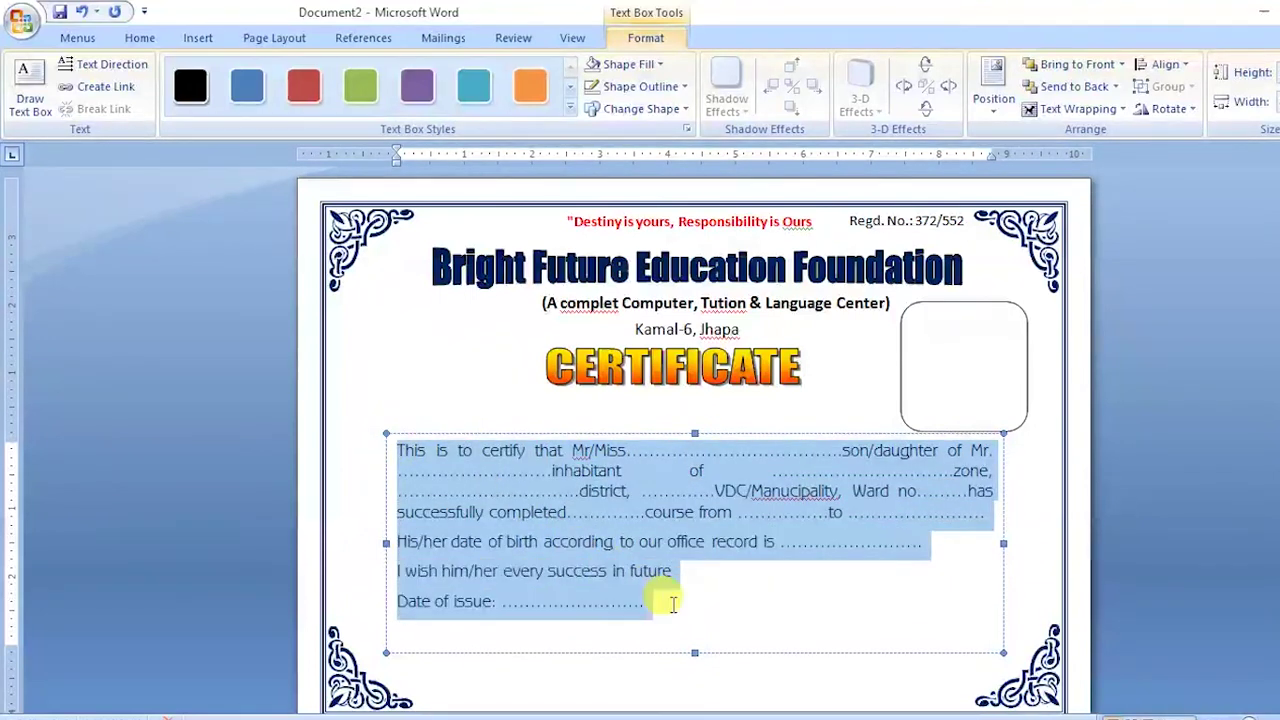
pyautogui.click(150, 38)
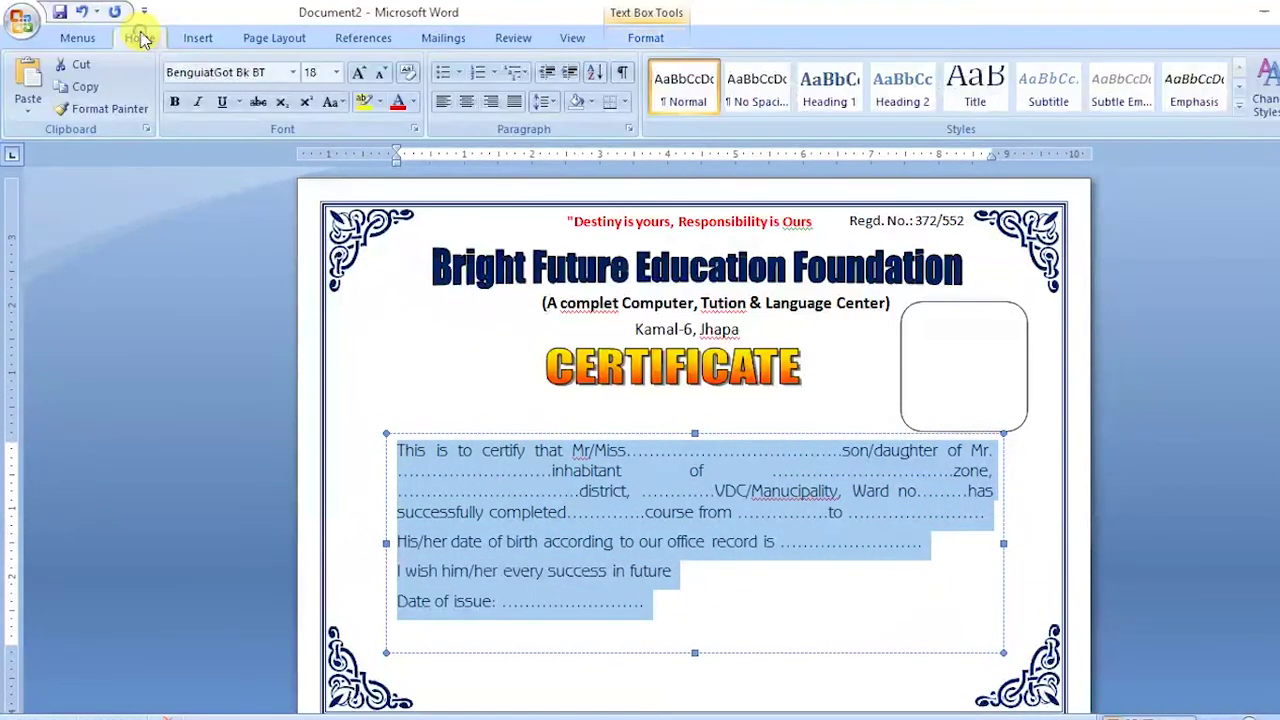
pyautogui.click(543, 102)
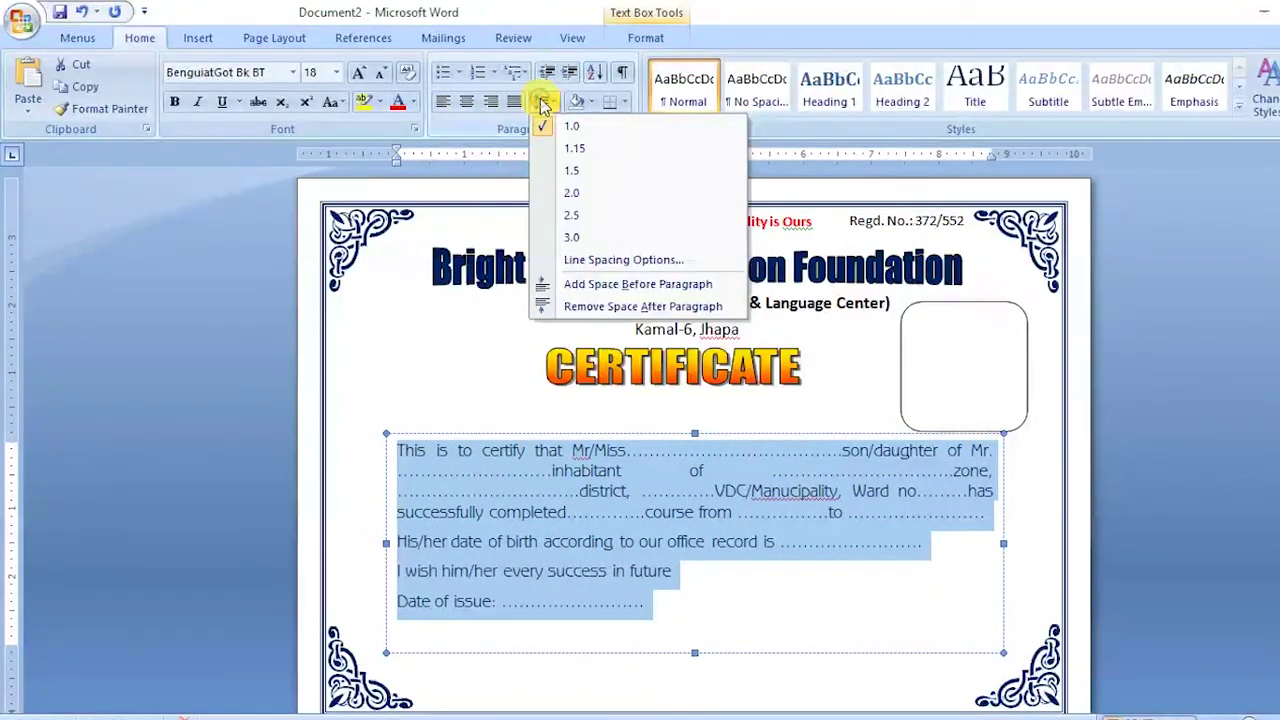
pyautogui.click(568, 148)
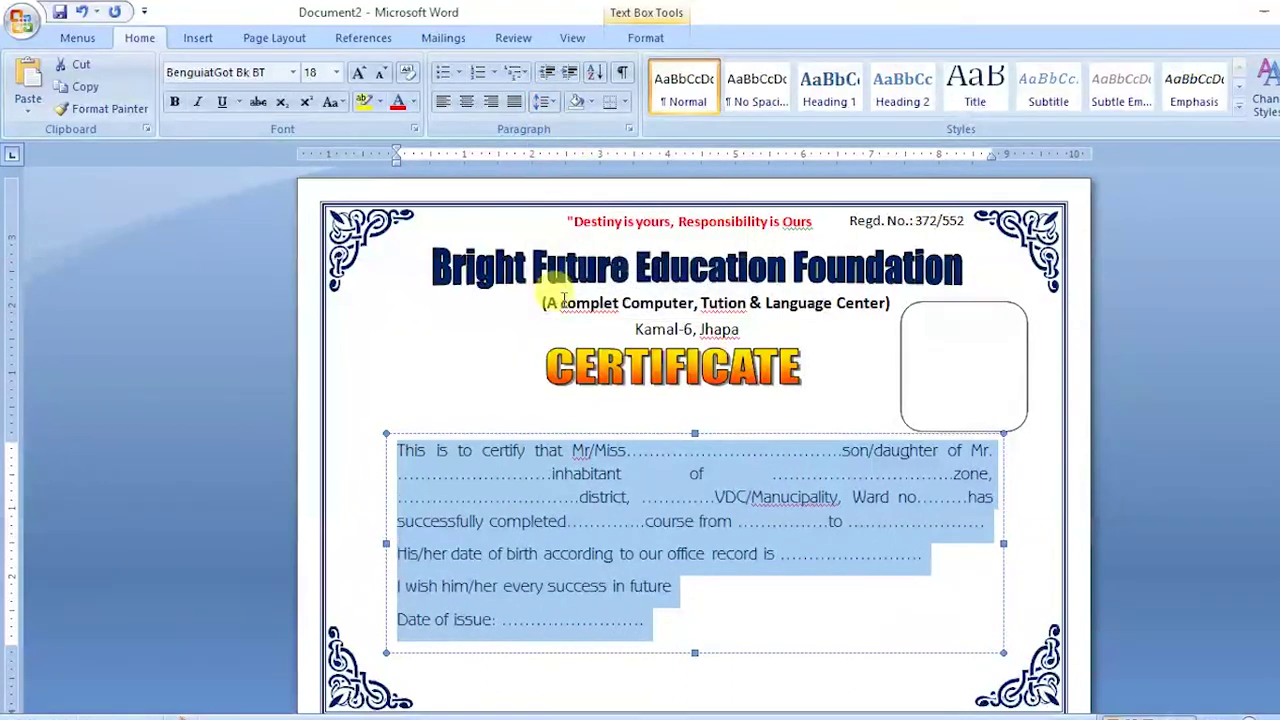
pyautogui.click(543, 102)
pyautogui.click(562, 176)
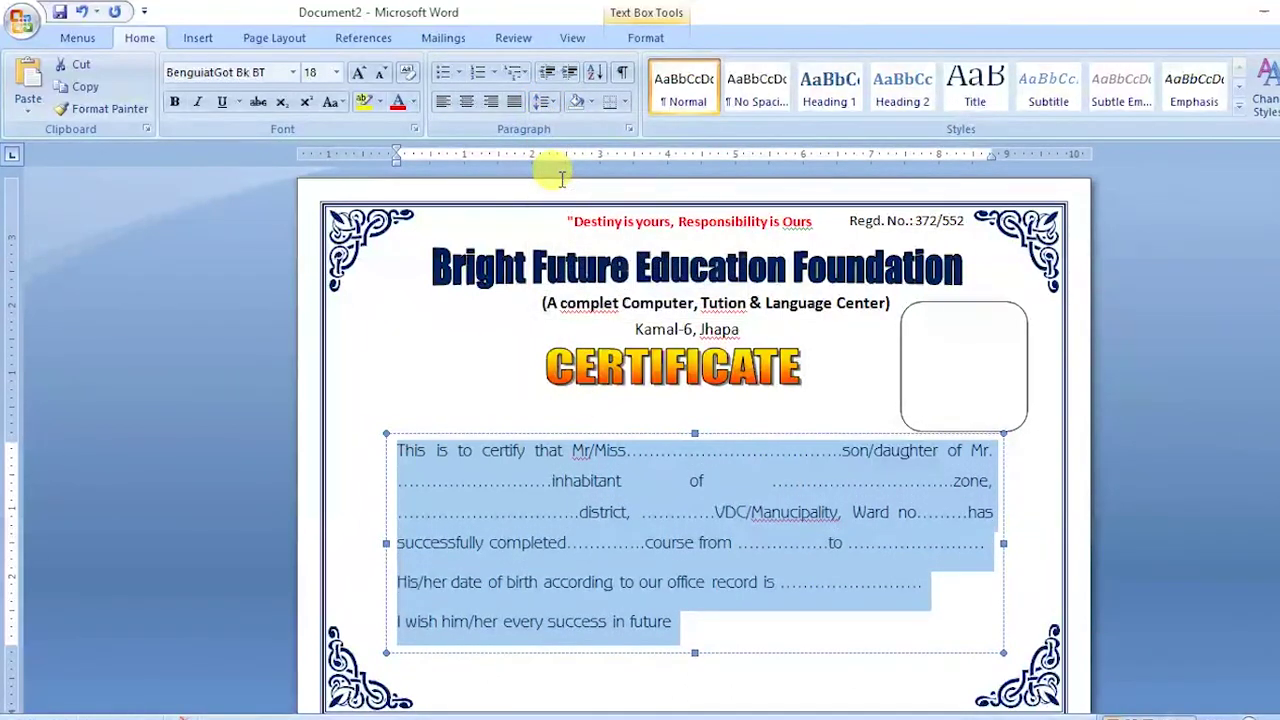
pyautogui.click(548, 102)
pyautogui.click(565, 149)
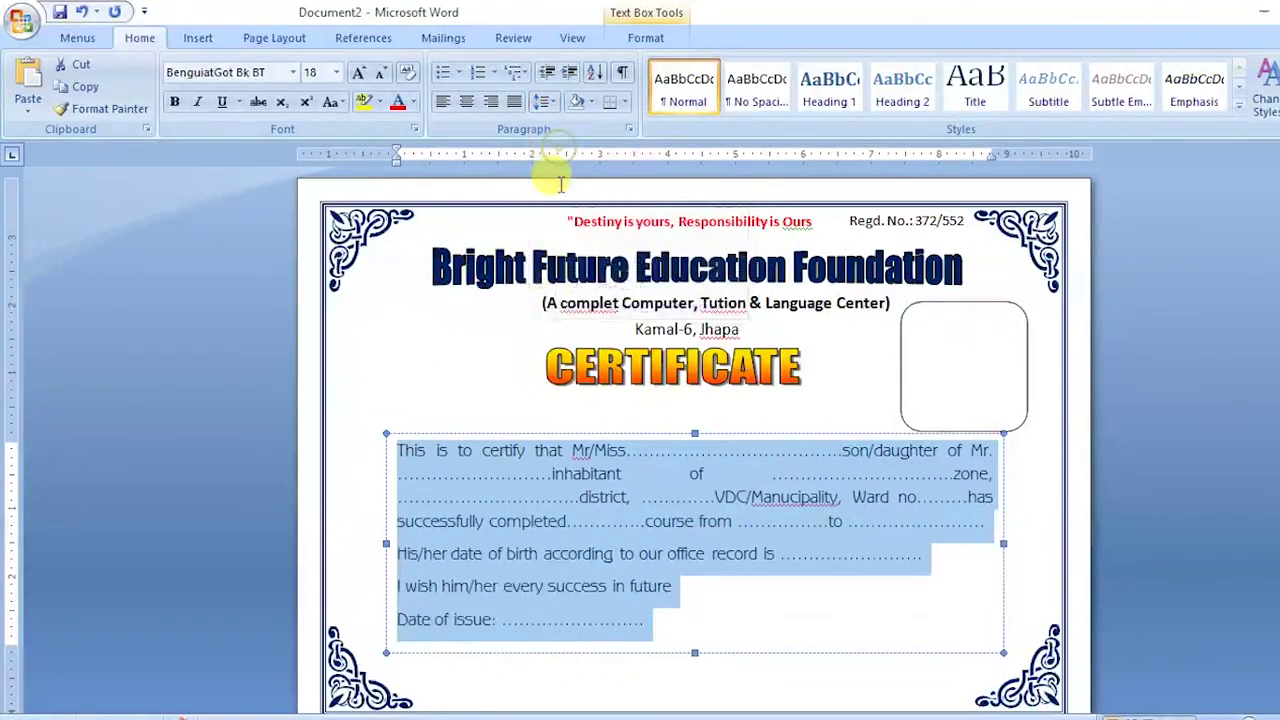
pyautogui.click(730, 614)
pyautogui.click(640, 673)
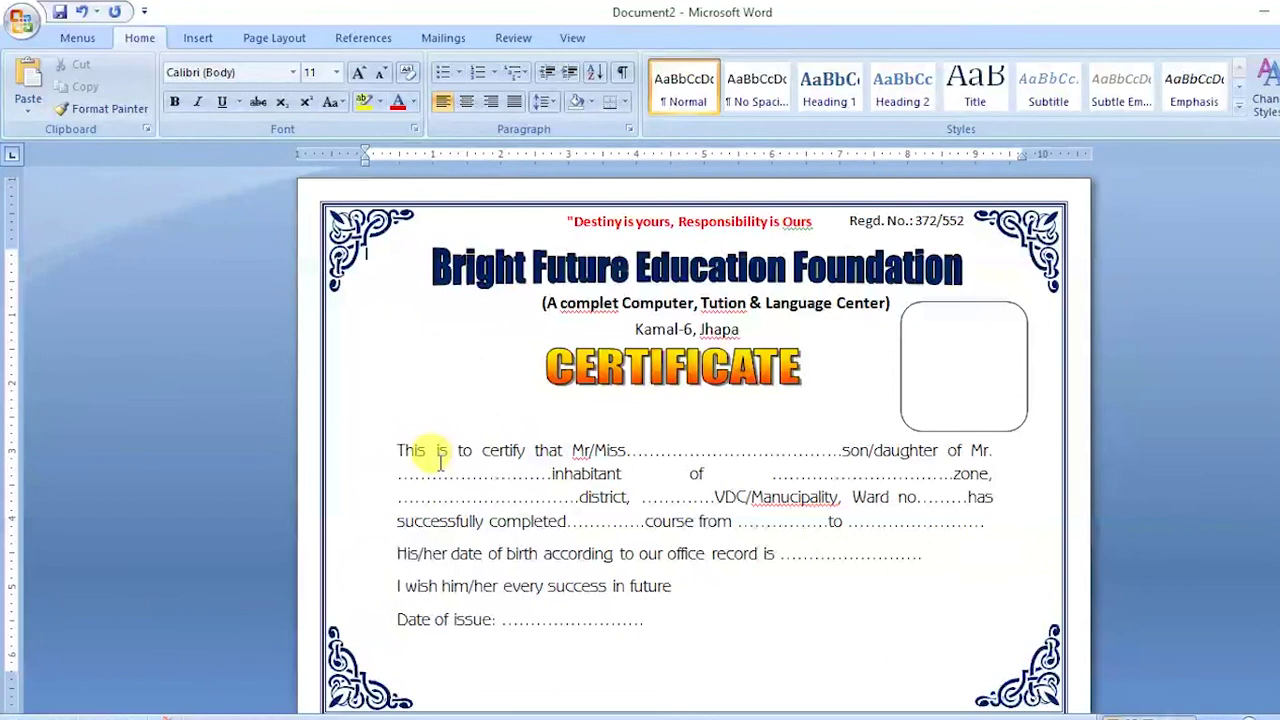
# Step: Reselect the body paragraphs, then deselect the text box and review the finished text
pyautogui.moveTo(392, 450); pyautogui.dragTo(691, 634)
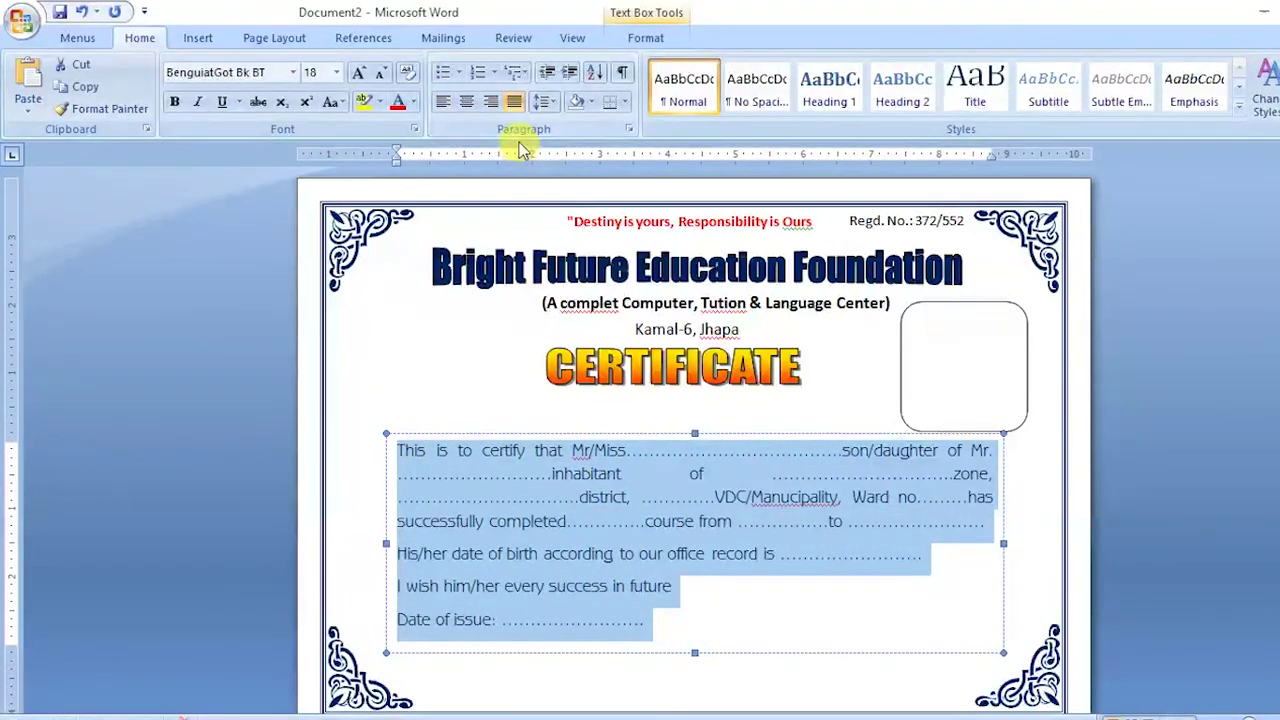
pyautogui.click(822, 585)
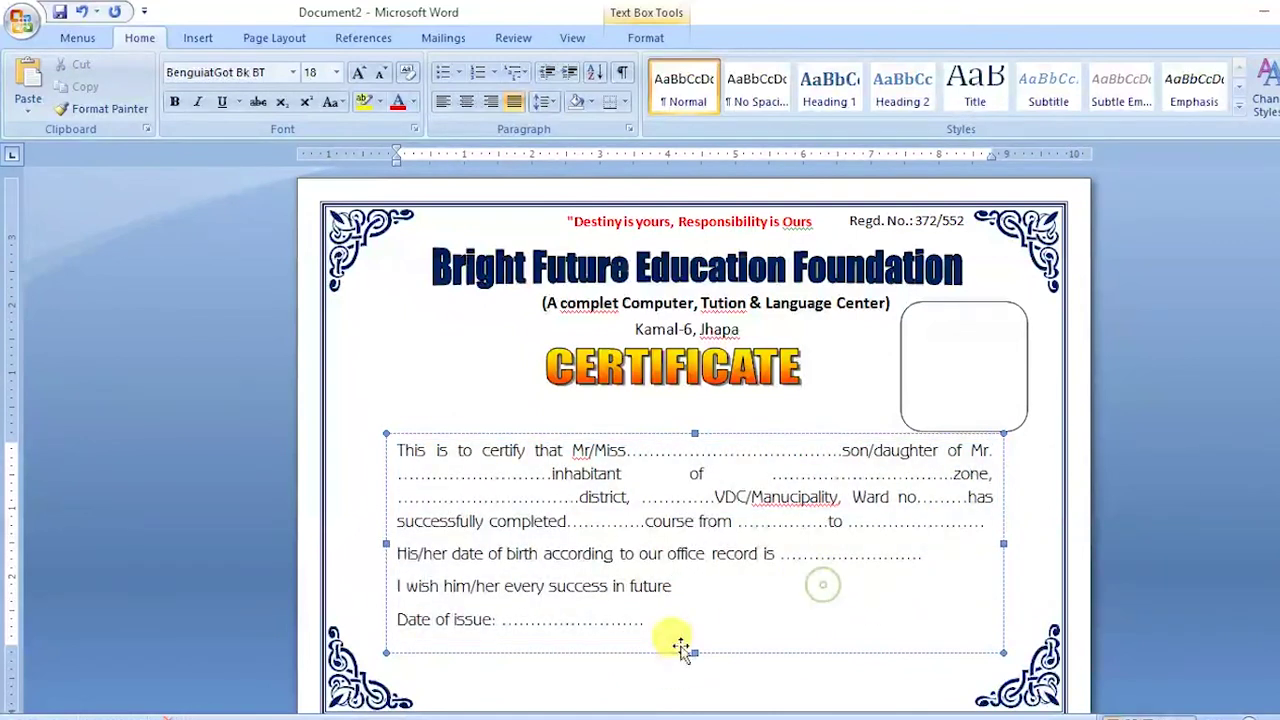
pyautogui.scroll(-1, 680, 645)
pyautogui.click(680, 641)
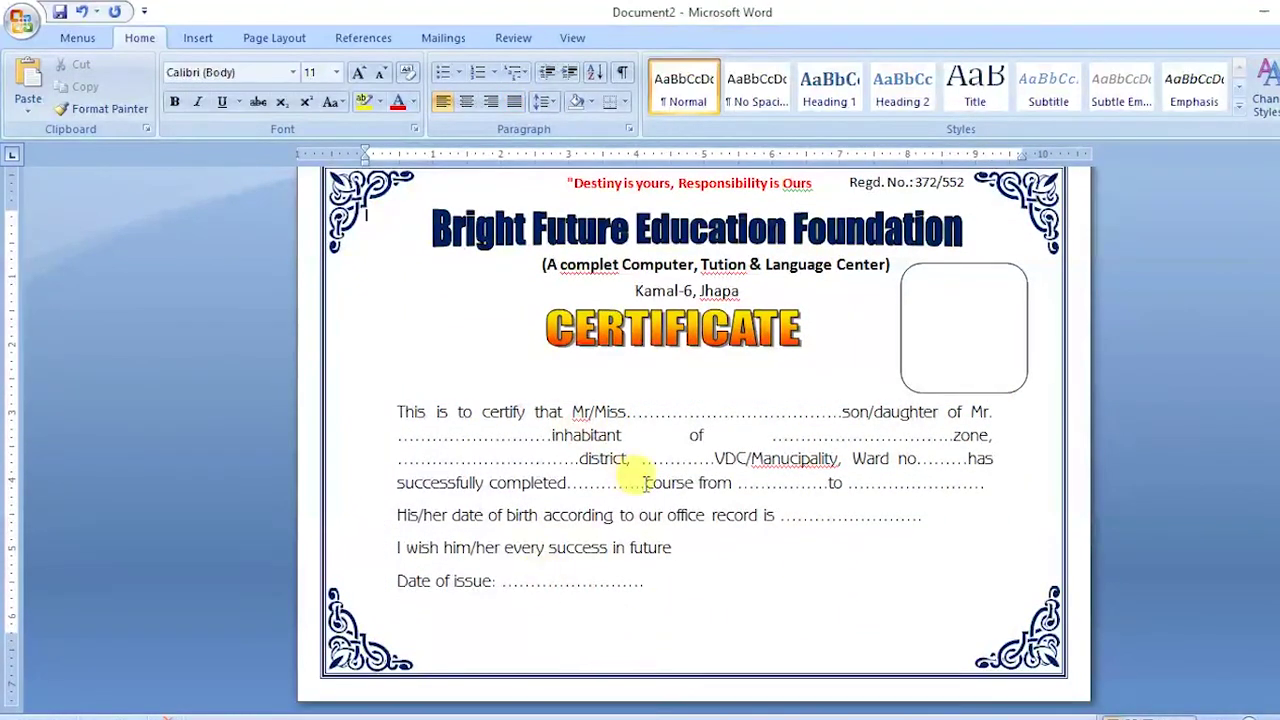
pyautogui.scroll(1, 640, 475)
pyautogui.scroll(-1, 651, 486)
pyautogui.scroll(1, 651, 486)
pyautogui.scroll(-1, 630, 510)
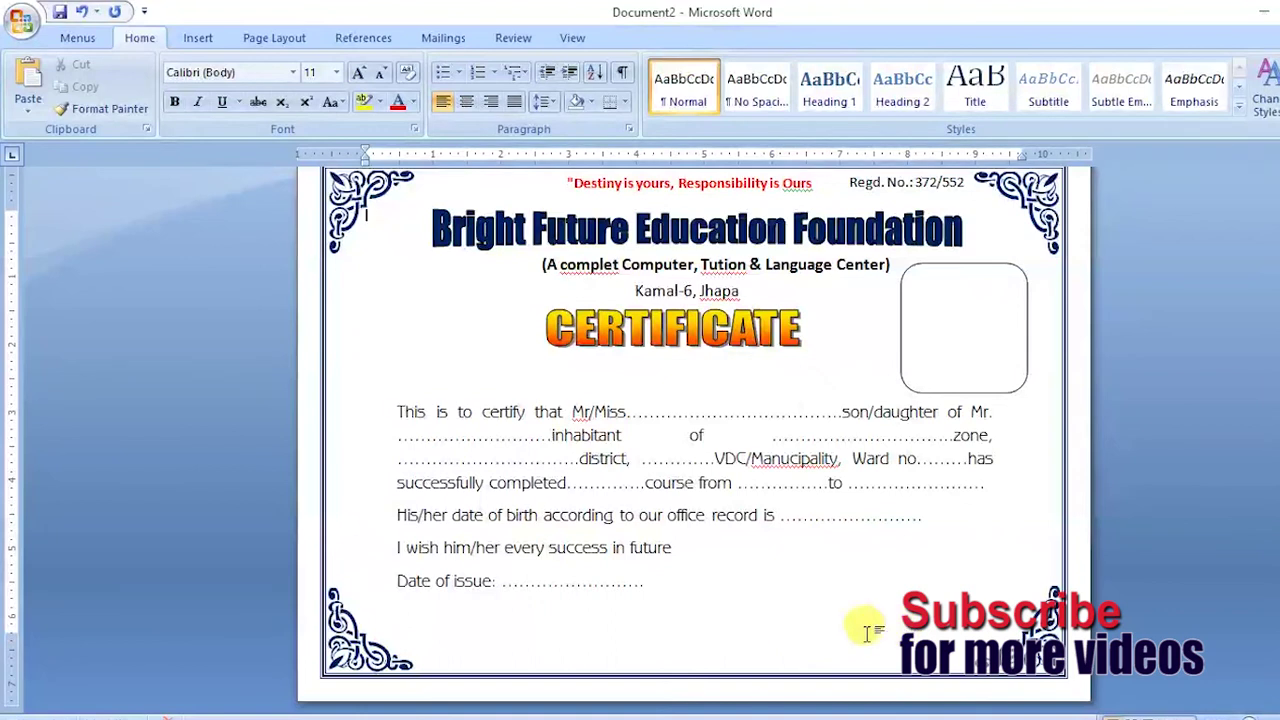
# Step: Draw a text box at the certificate's bottom left
pyautogui.click(205, 42)
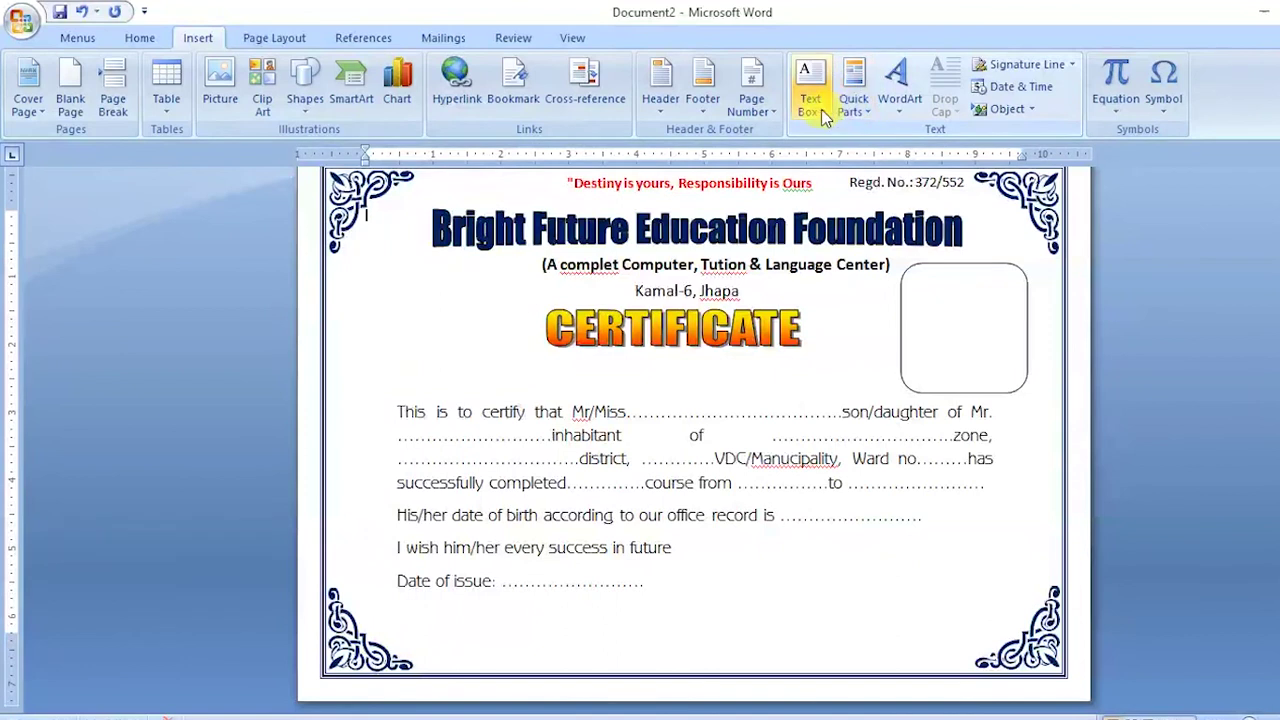
pyautogui.click(818, 105)
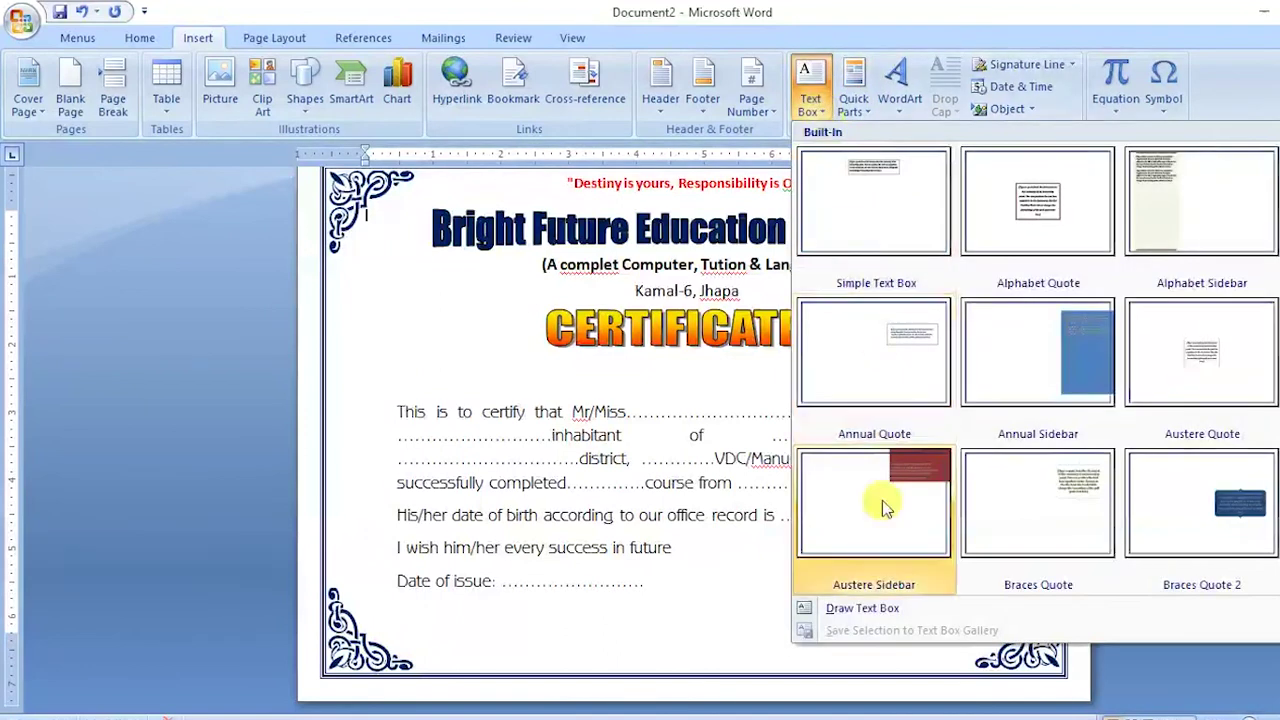
pyautogui.click(872, 612)
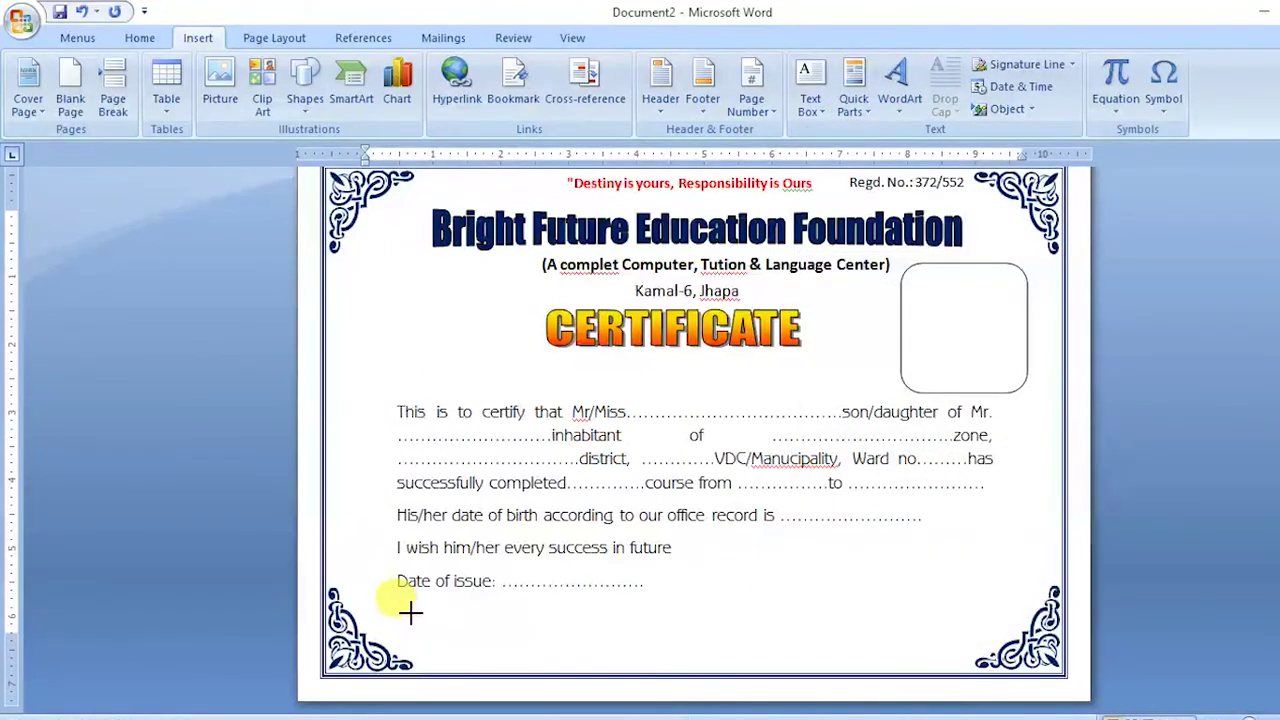
pyautogui.moveTo(404, 612); pyautogui.dragTo(624, 666)
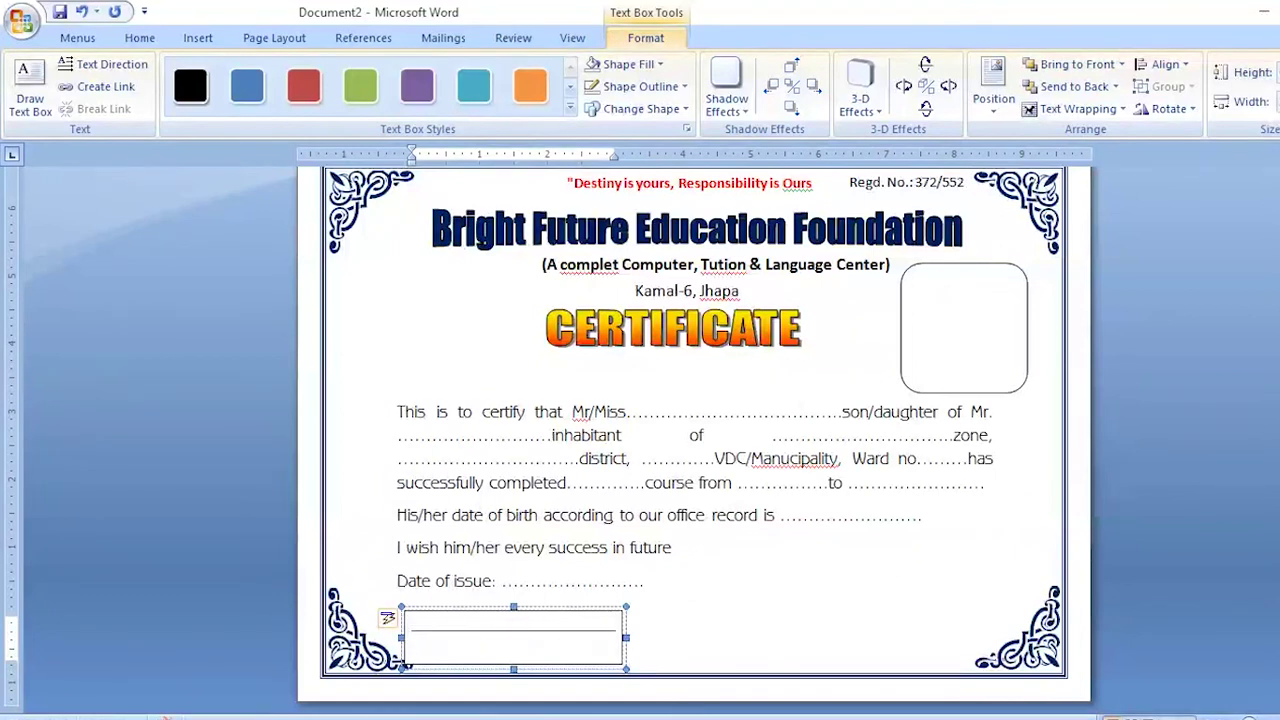
# Step: Shorten the underscore signature line and add an empty line beneath it
pyautogui.press('BackSpace')
pyautogui.press('BackSpace')
pyautogui.press('BackSpace')
pyautogui.press('Return')
pyautogui.moveTo(571, 663)
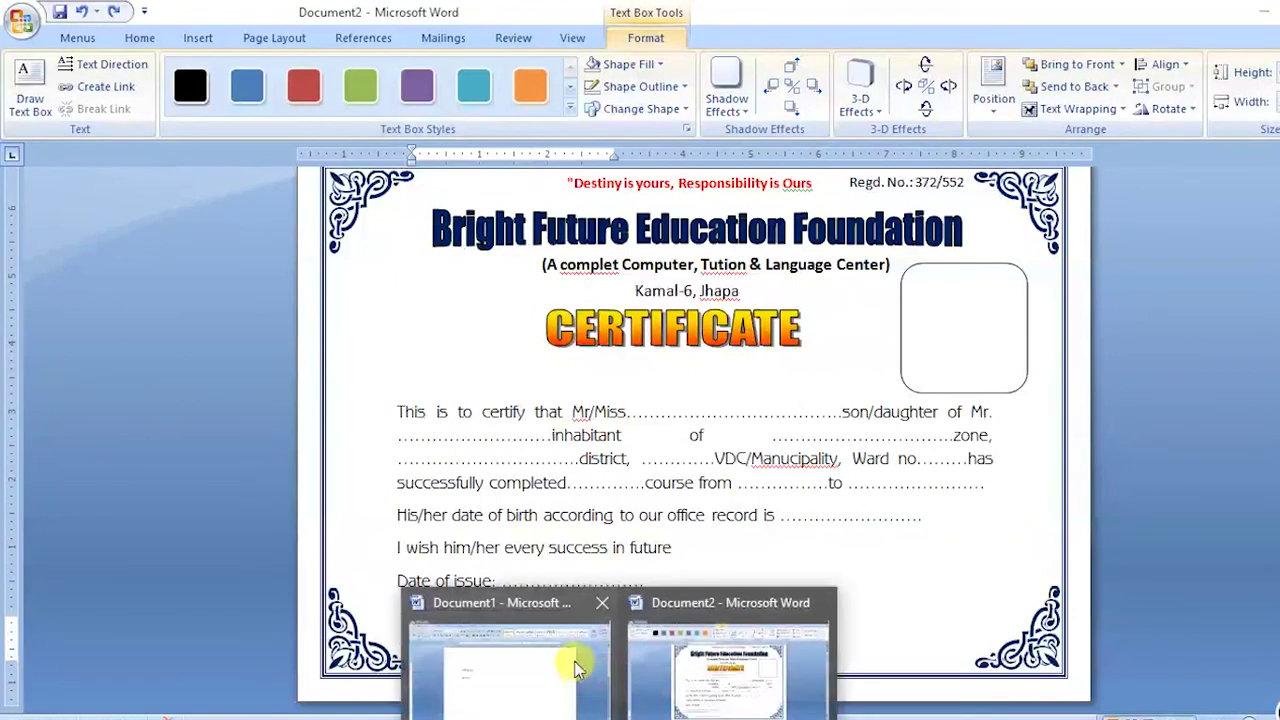
pyautogui.click(491, 680)
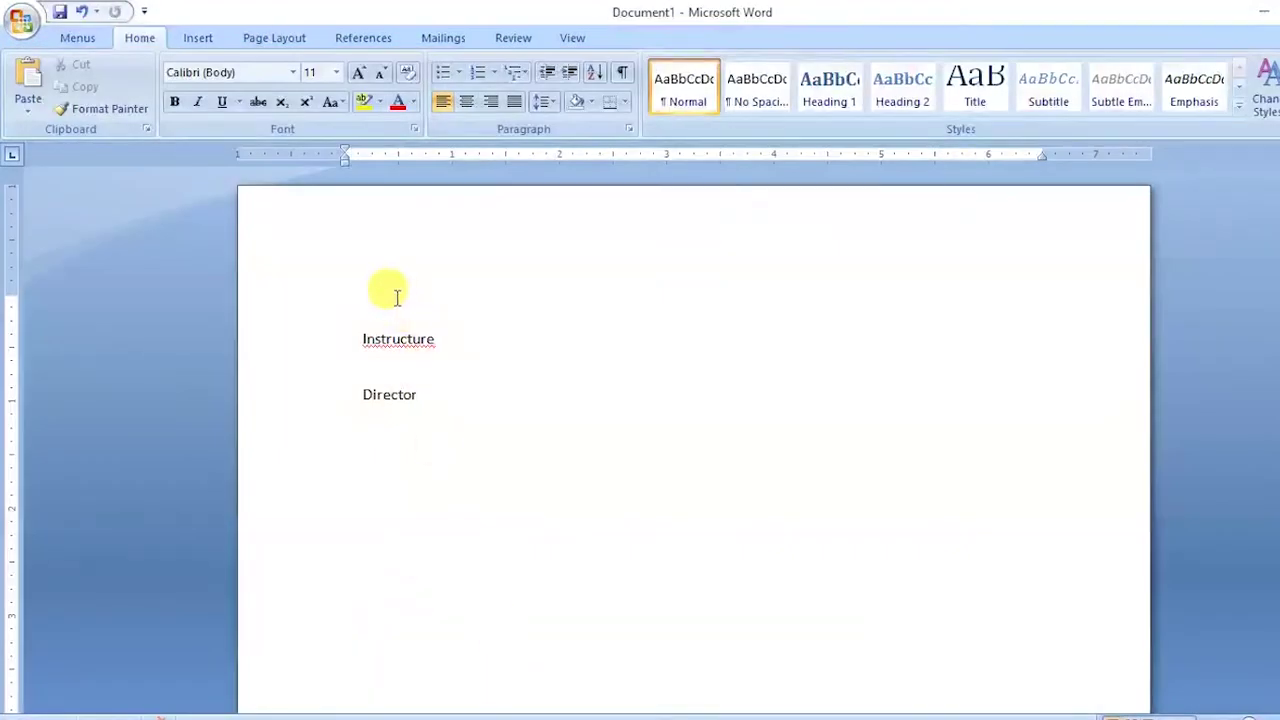
# Step: Cut 'Instructure' from Document1, paste it under the signature line, and enlarge it twice with Ctrl+]
pyautogui.moveTo(344, 338); pyautogui.dragTo(430, 340)
pyautogui.hotkey('ctrl', 'c')
pyautogui.rightClick(420, 345)
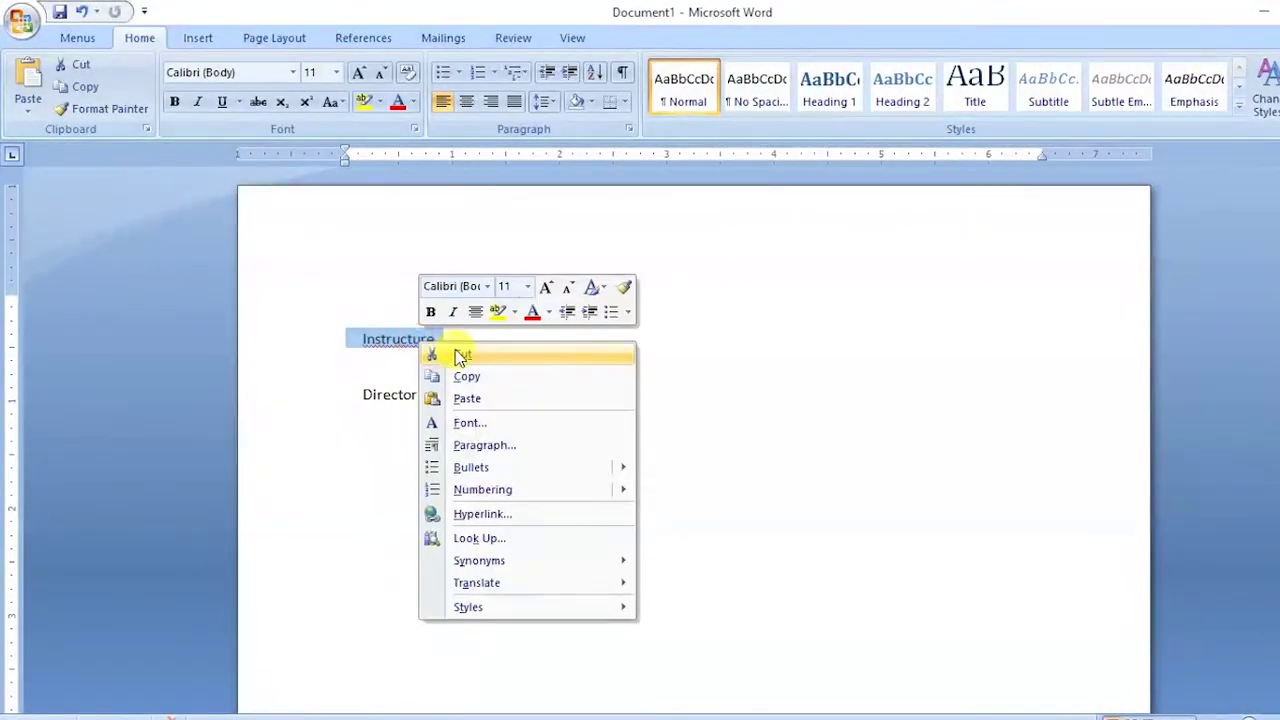
pyautogui.click(460, 356)
pyautogui.moveTo(571, 700)
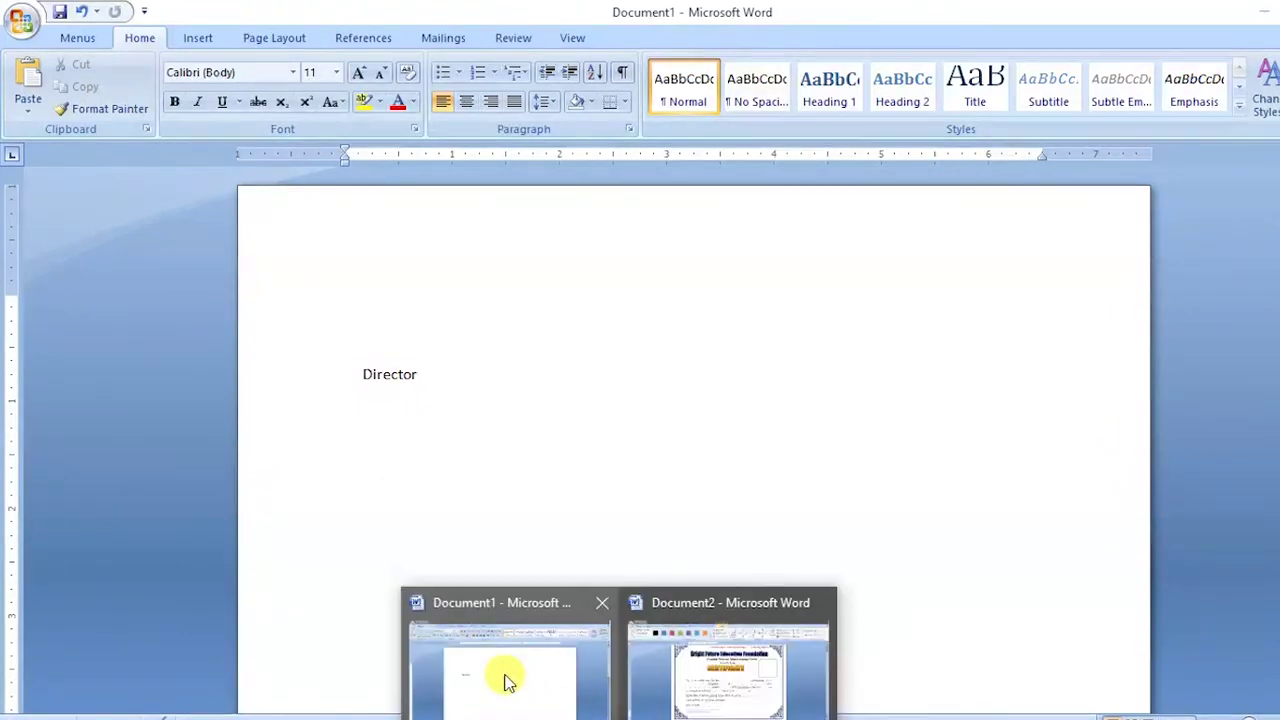
pyautogui.click(700, 686)
pyautogui.rightClick(448, 644)
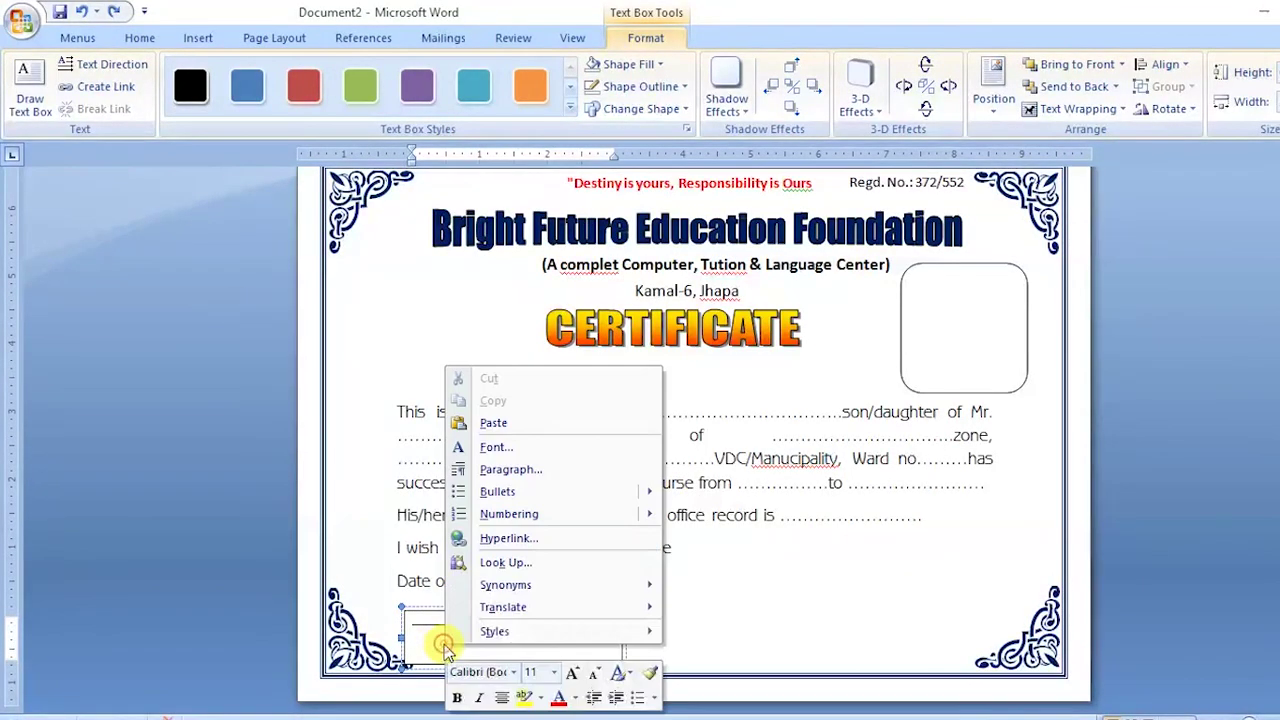
pyautogui.click(486, 421)
pyautogui.moveTo(484, 643); pyautogui.dragTo(399, 633)
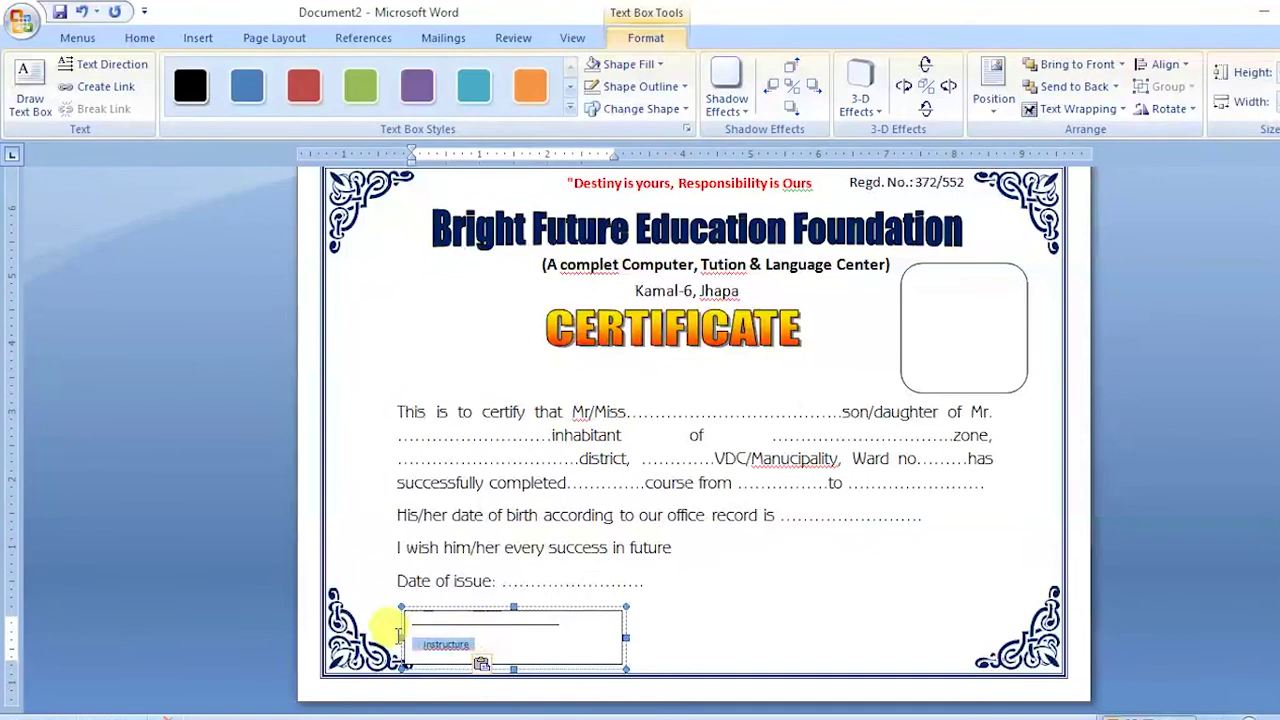
pyautogui.hotkey('ctrl', ']')
pyautogui.hotkey('ctrl', ']')
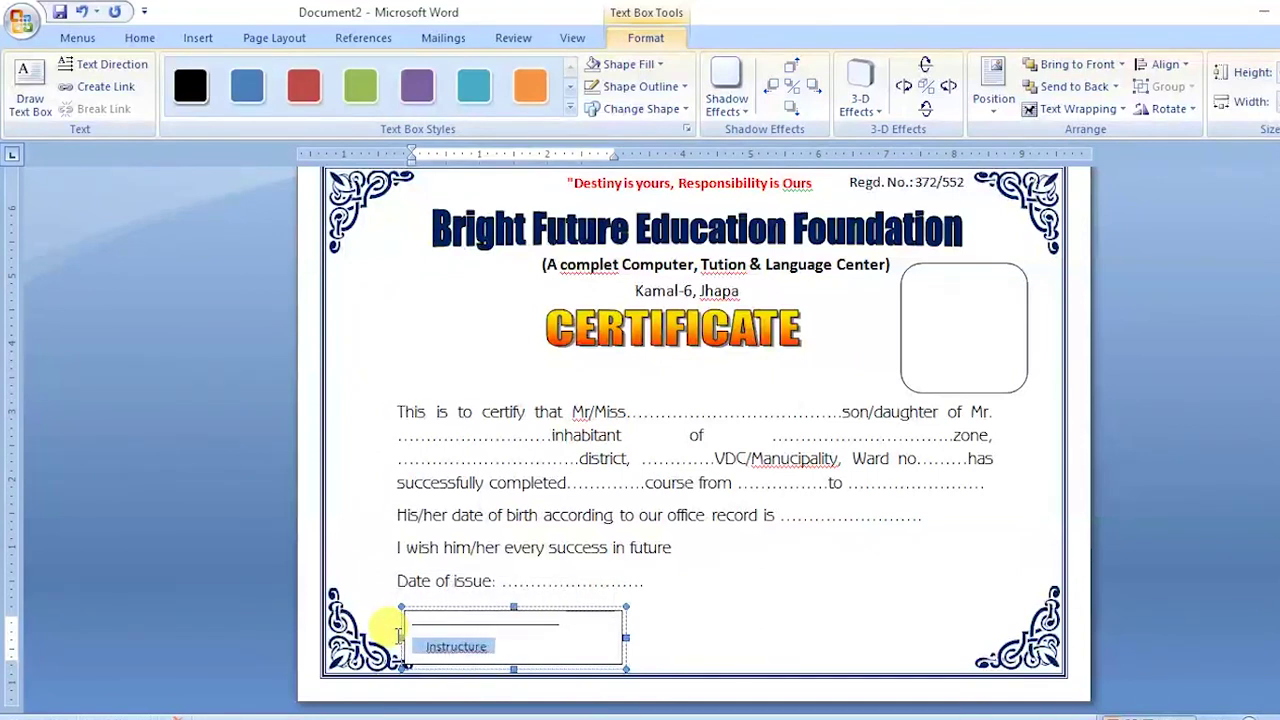
pyautogui.hotkey('ctrl', ']')
pyautogui.hotkey('ctrl', ']')
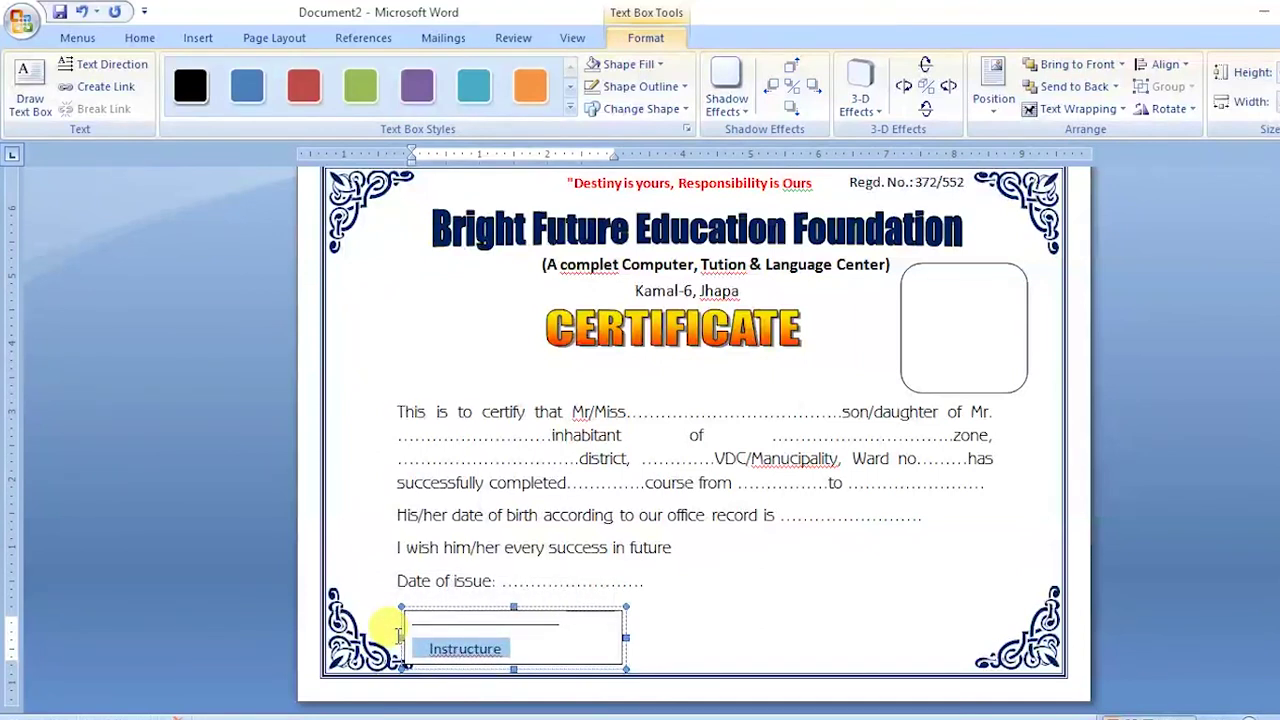
# Step: Remove the space after paragraphs and set single line spacing in the signature box
pyautogui.moveTo(398, 640); pyautogui.dragTo(396, 622)
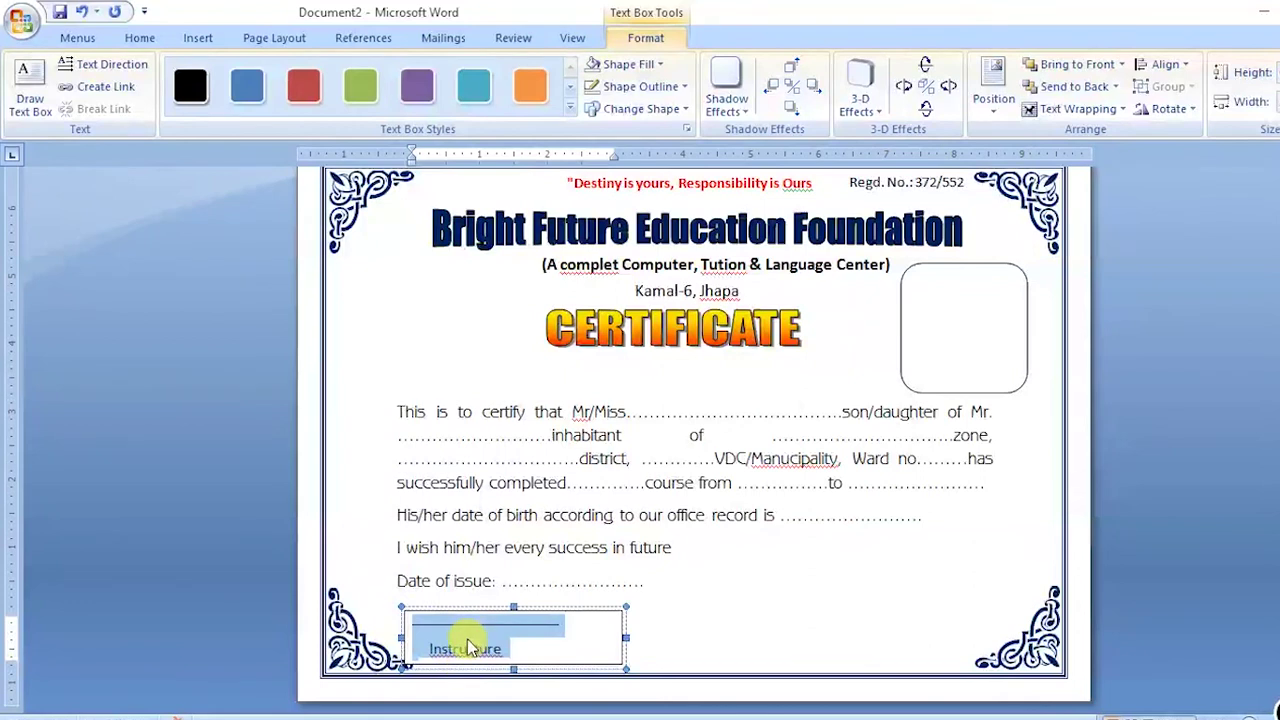
pyautogui.click(139, 38)
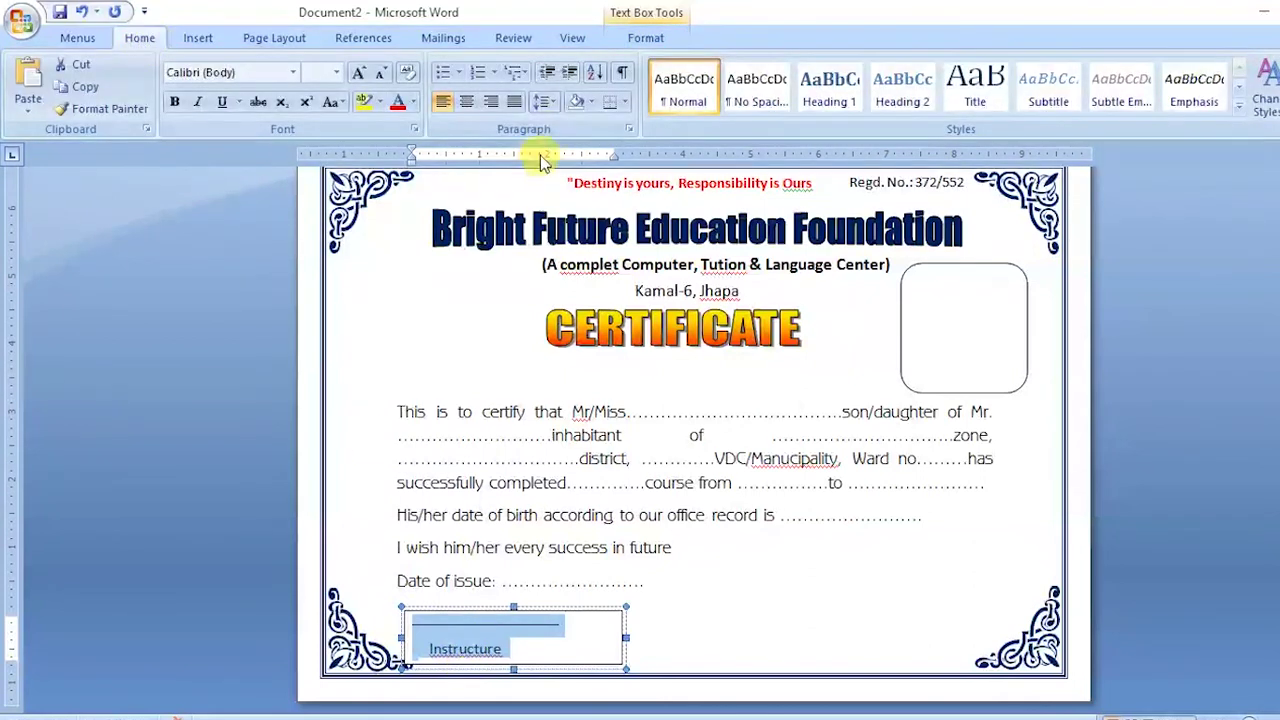
pyautogui.click(537, 102)
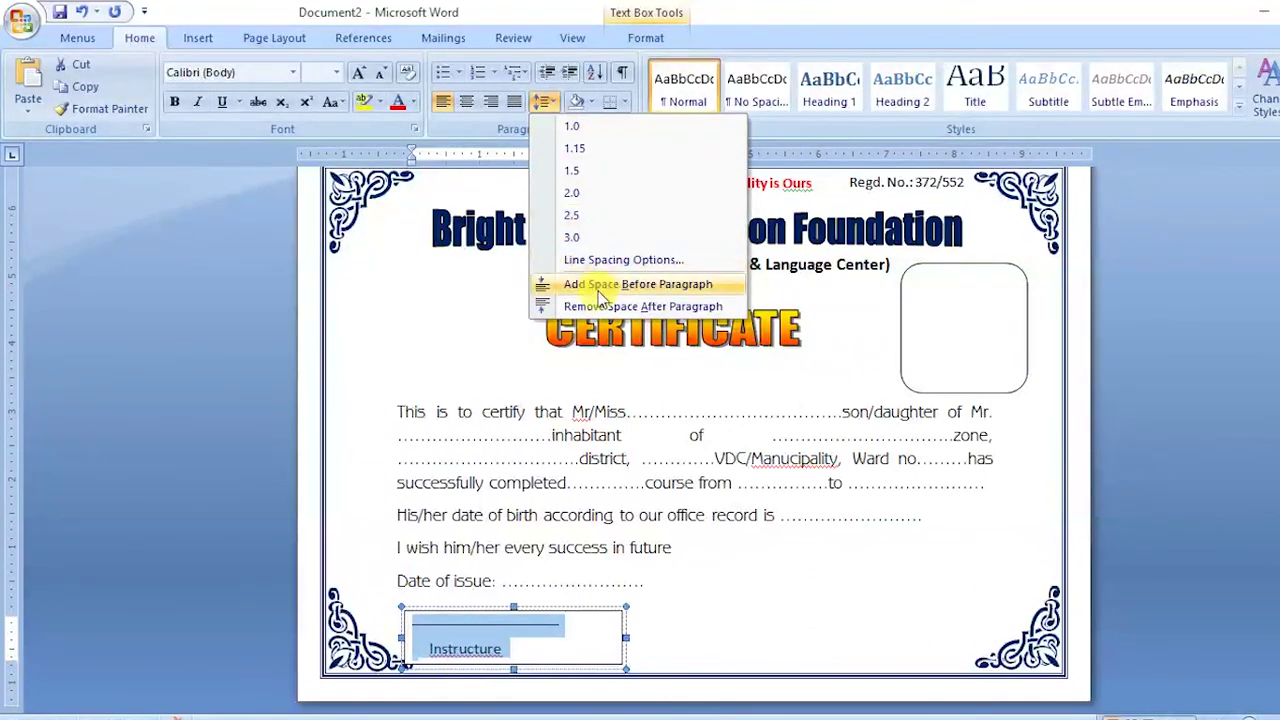
pyautogui.click(548, 306)
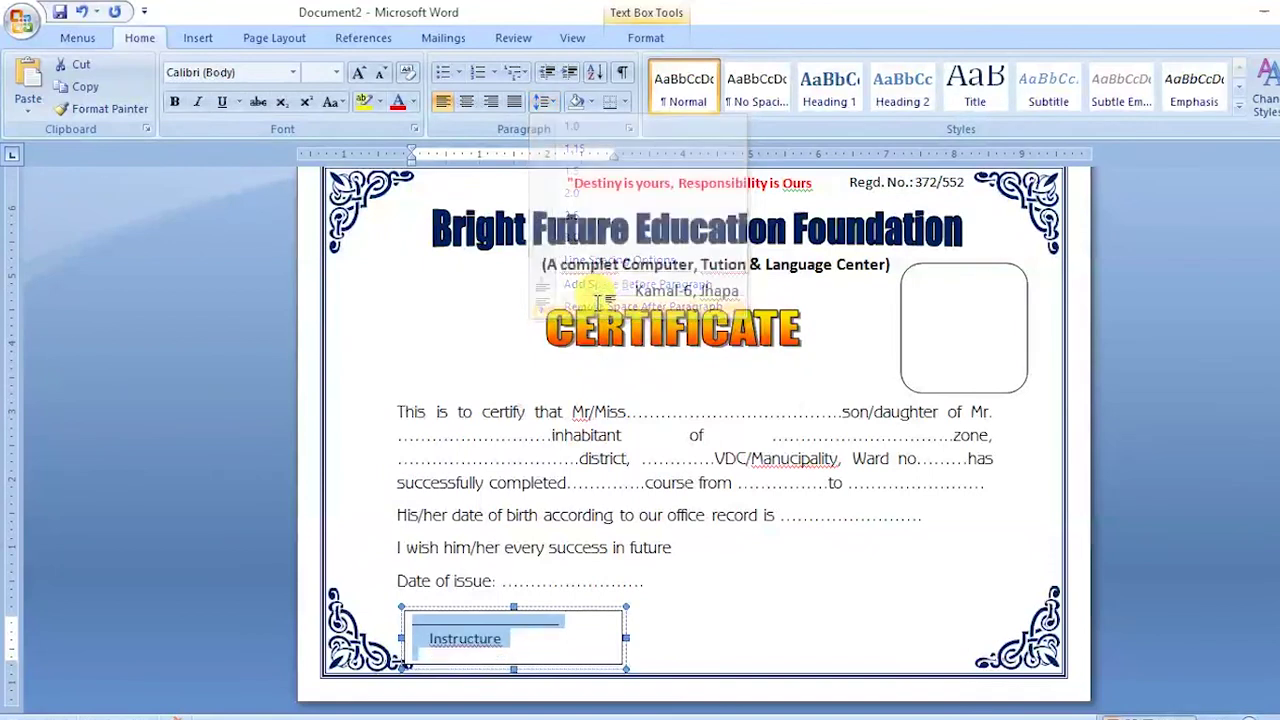
pyautogui.click(541, 104)
pyautogui.click(558, 124)
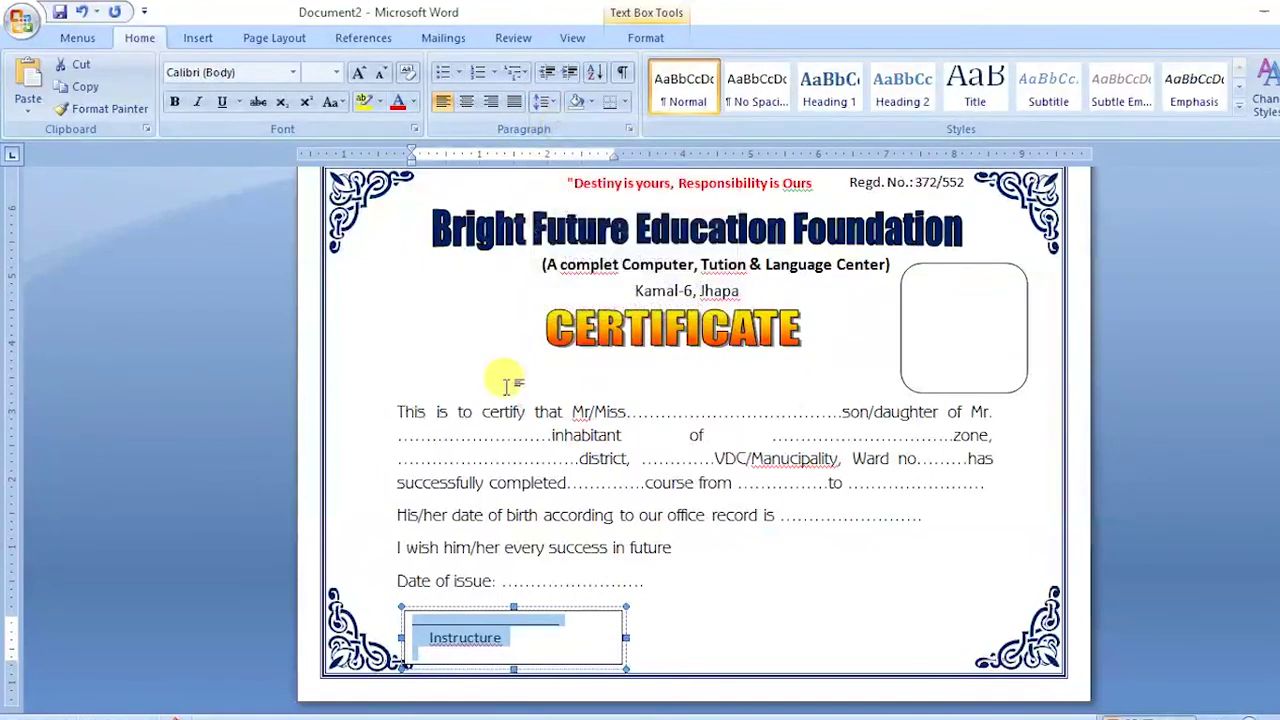
# Step: Narrow the signature text box by dragging its right edge left
pyautogui.click(437, 638)
pyautogui.click(428, 638)
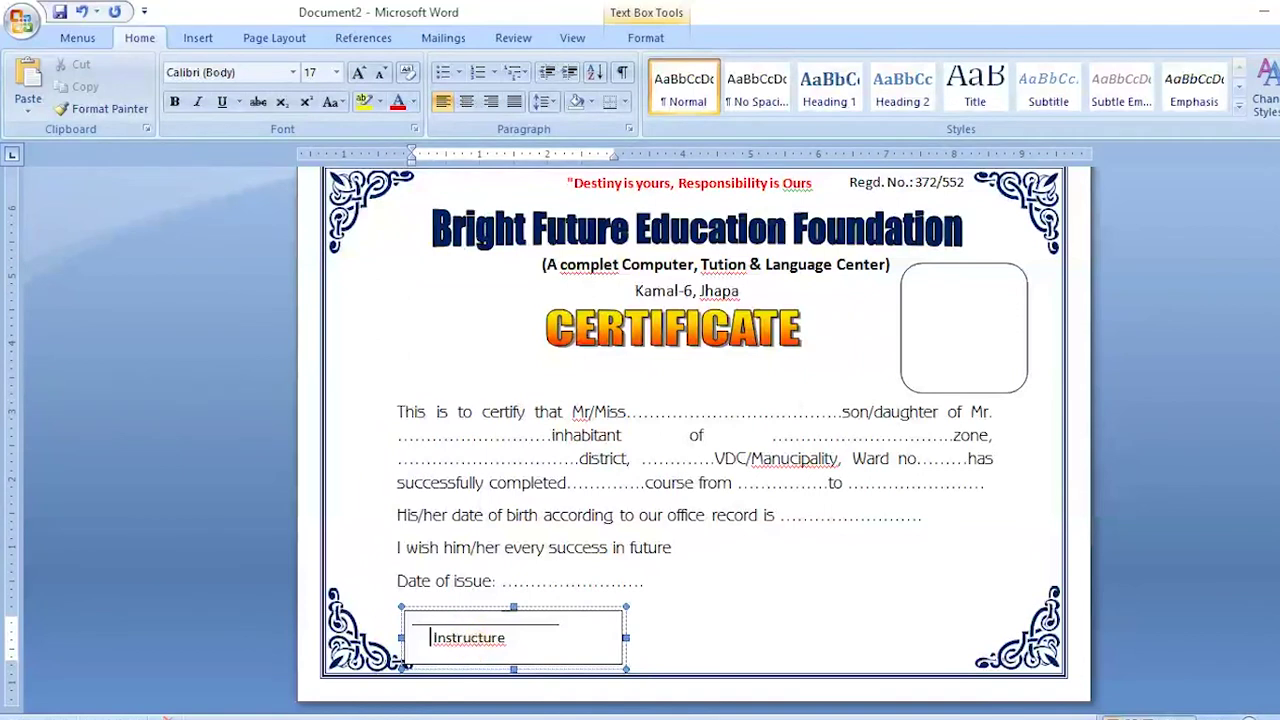
pyautogui.moveTo(622, 636); pyautogui.dragTo(583, 636)
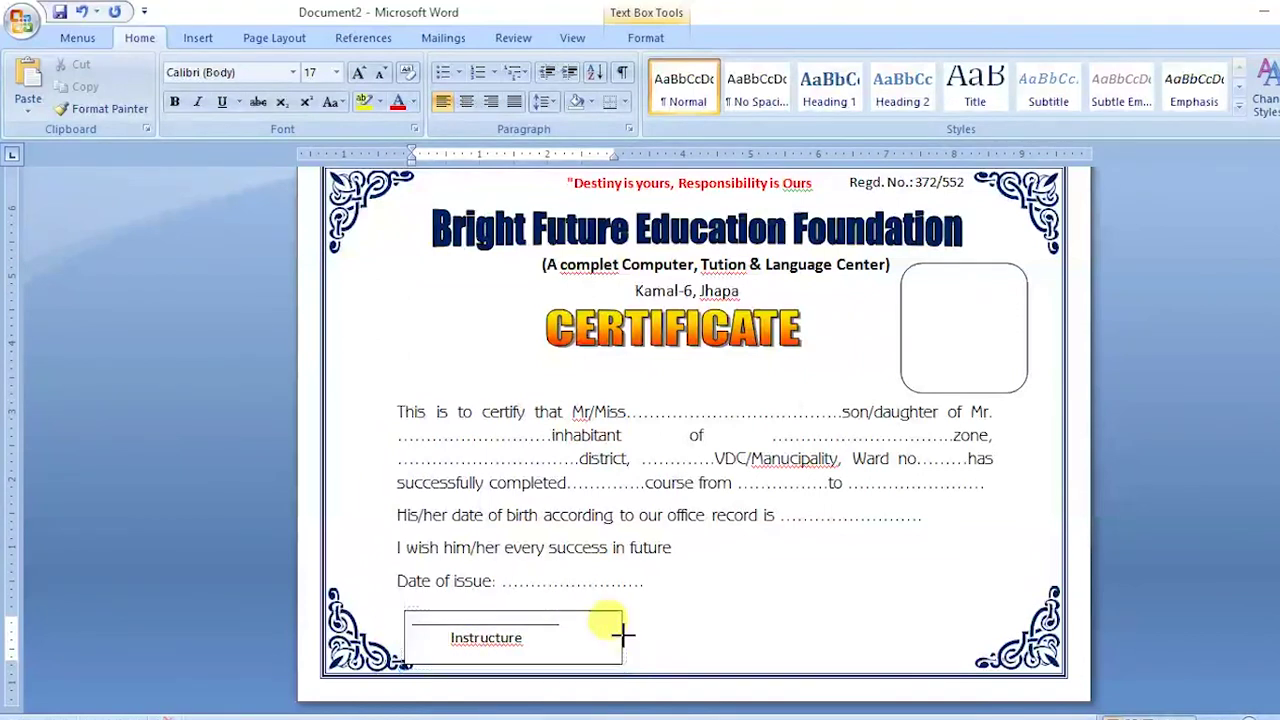
pyautogui.doubleClick(510, 664)
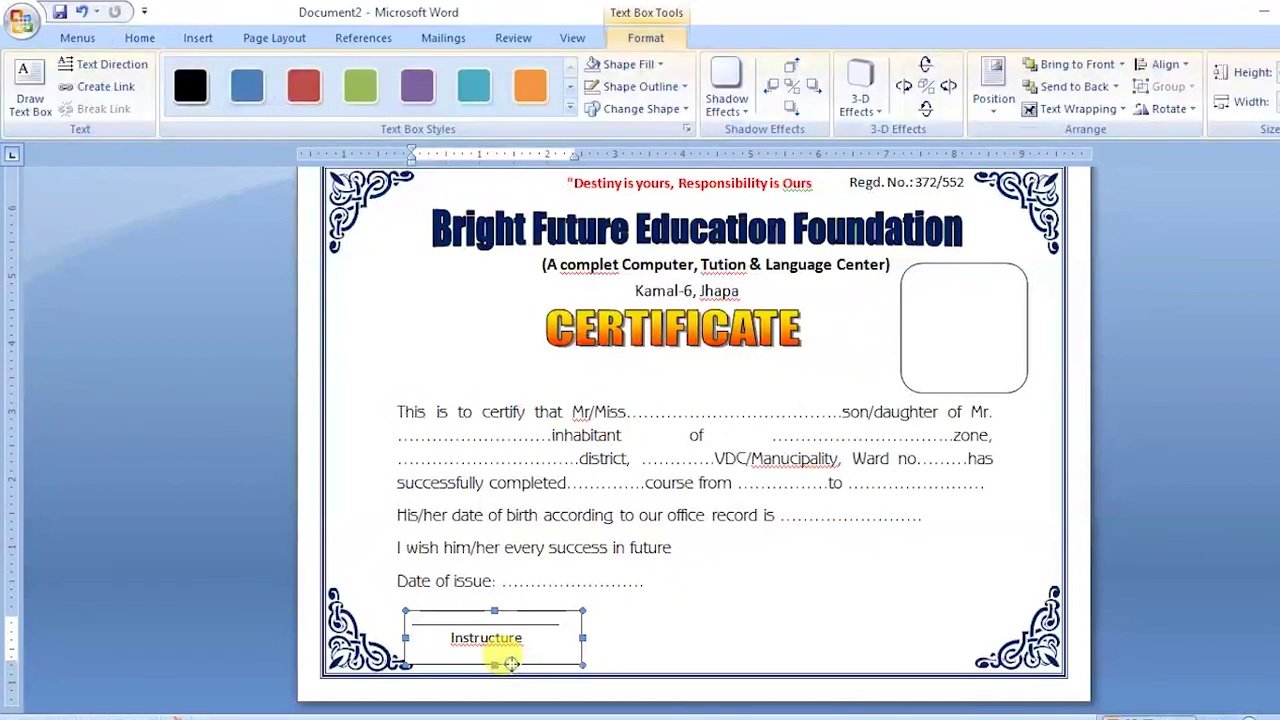
pyautogui.click(637, 64)
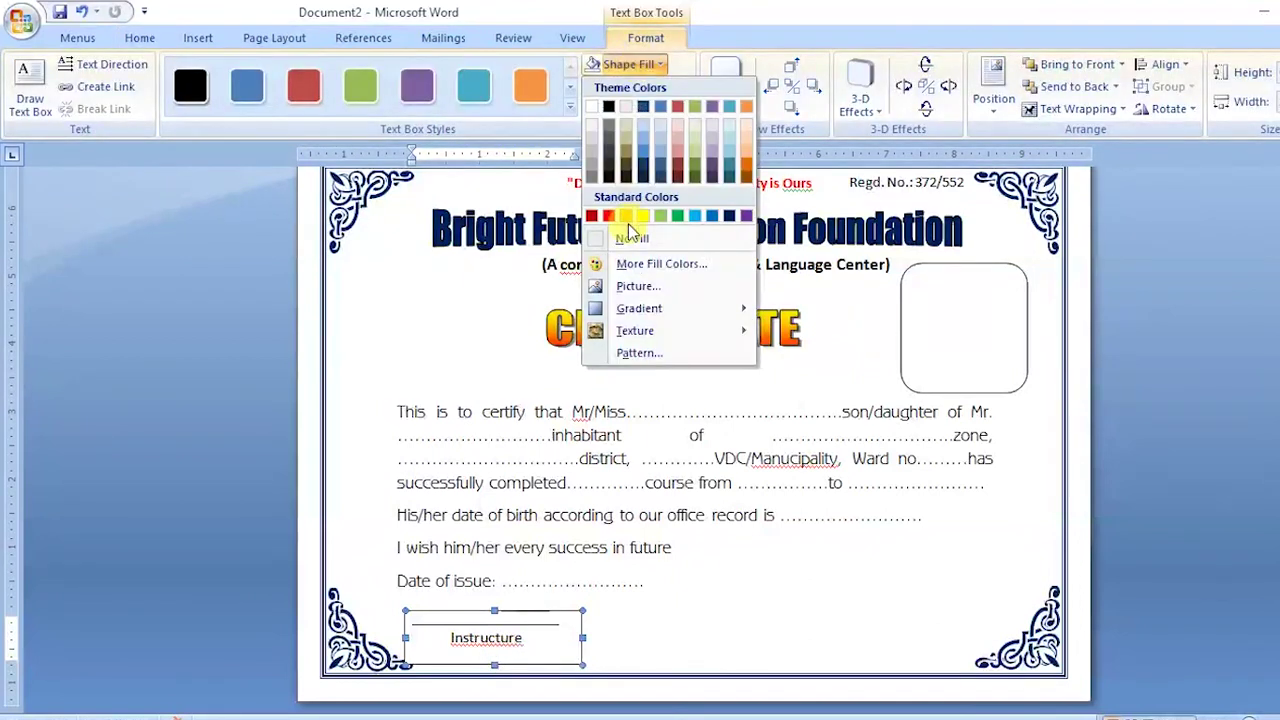
# Step: Set the signature box's shape outline to No Outline
pyautogui.click(640, 86)
pyautogui.click(645, 86)
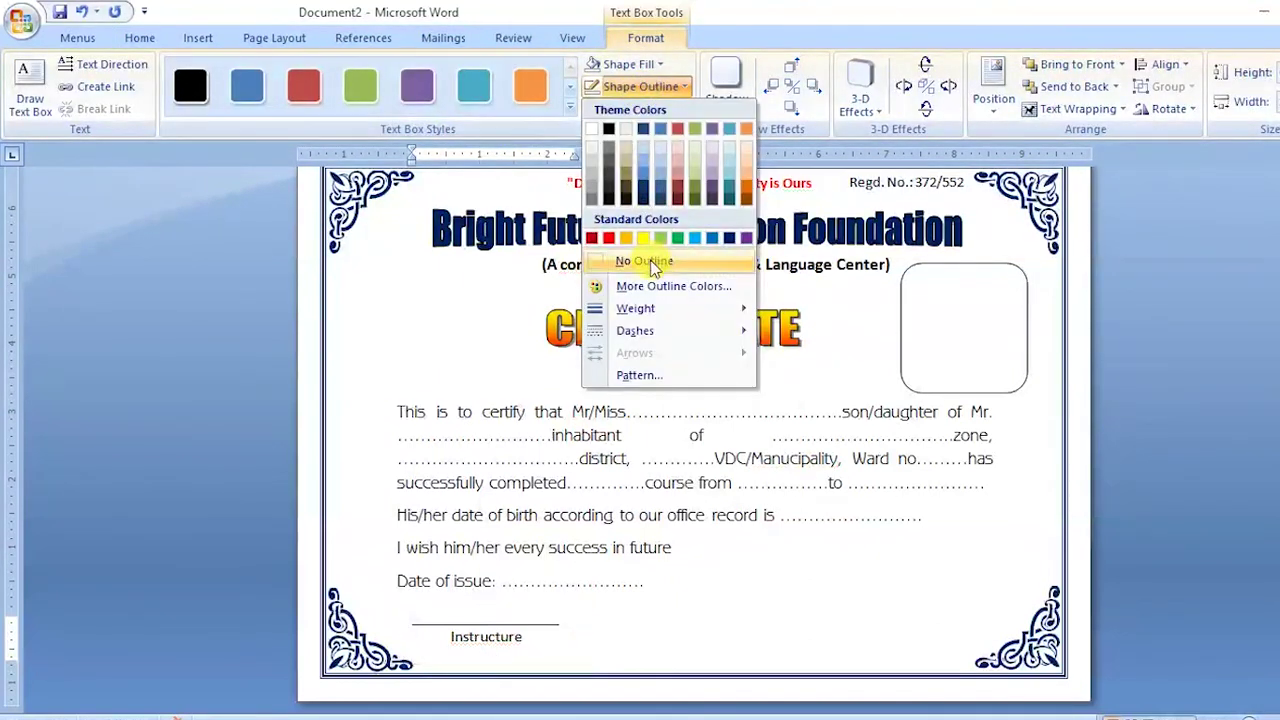
pyautogui.click(645, 260)
pyautogui.click(645, 620)
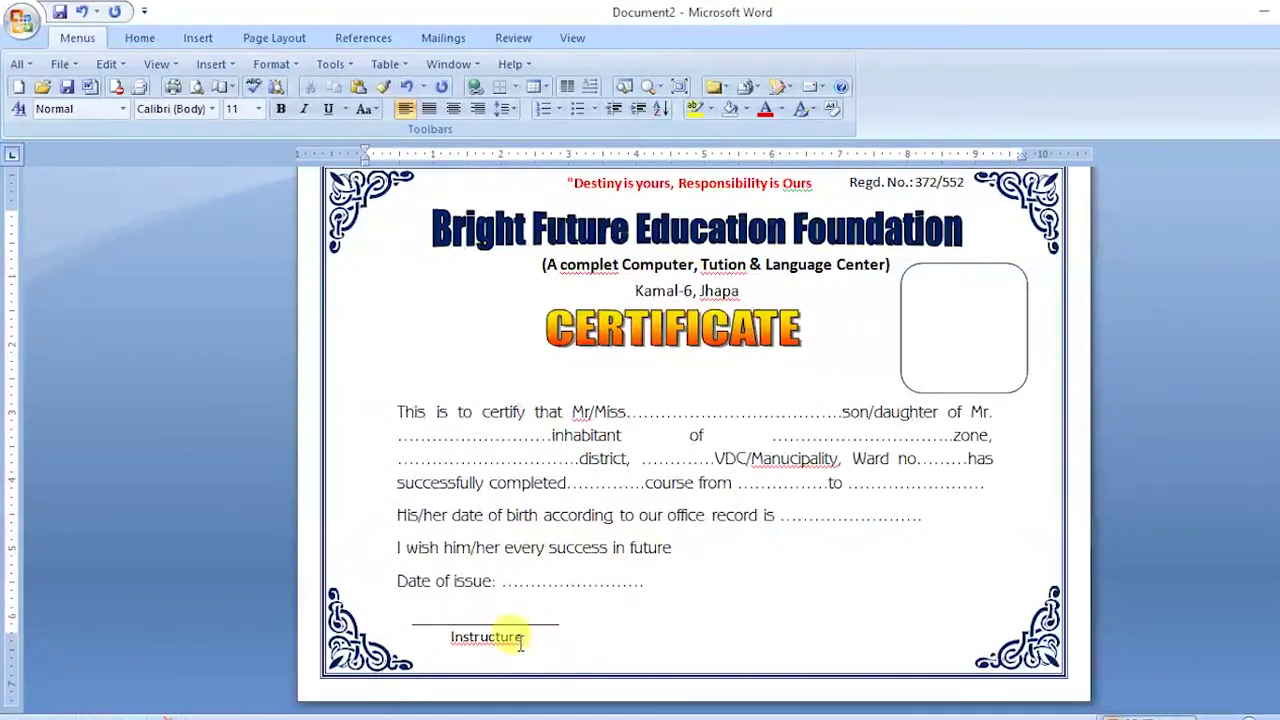
# Step: Nudge the Instructure box down and left, then make Instructure slightly larger
pyautogui.click(560, 666)
pyautogui.press('Down')
pyautogui.press('Down')
pyautogui.press('Down')
pyautogui.press('Left')
pyautogui.press('Left')
pyautogui.press('Down')
pyautogui.press('Left')
pyautogui.press('Left')
pyautogui.press('Down')
pyautogui.press('Down')
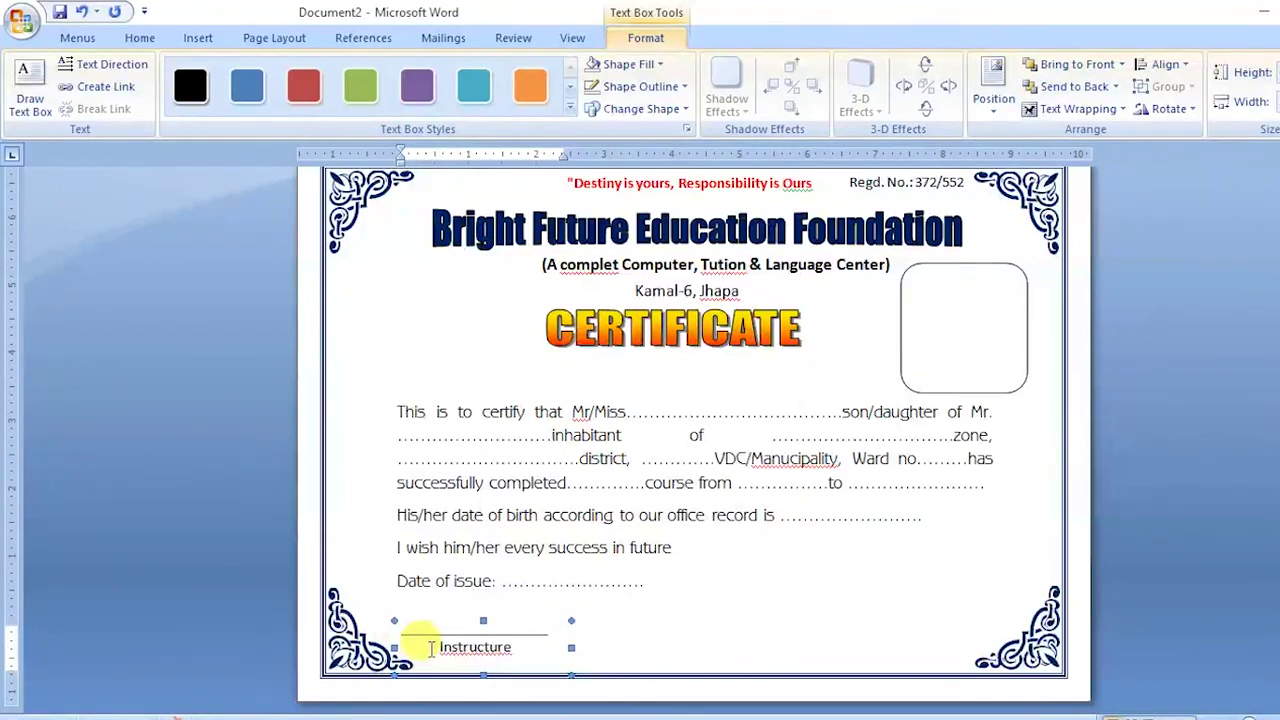
pyautogui.tripleClick(431, 648)
pyautogui.hotkey('ctrl', 'shift', '.')
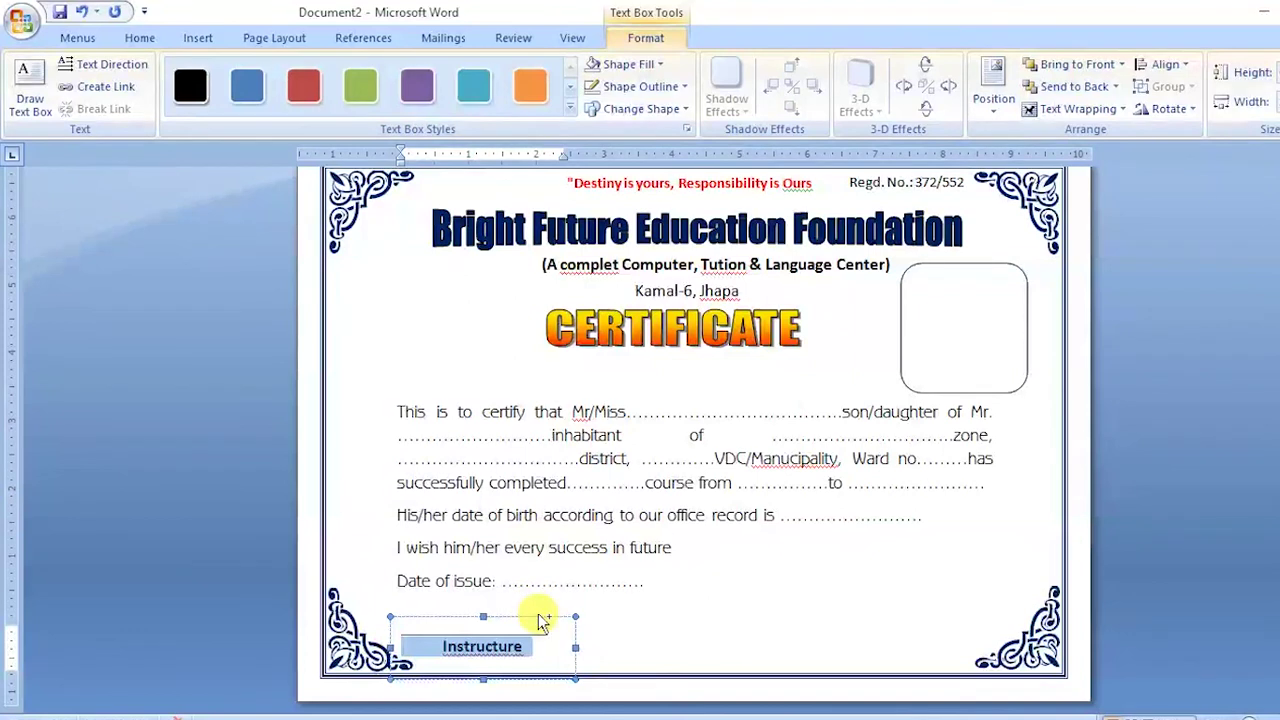
# Step: Duplicate the Instructure signature box to the bottom right and cut 'Director' from Document1
pyautogui.moveTo(537, 620); pyautogui.dragTo(940, 615)
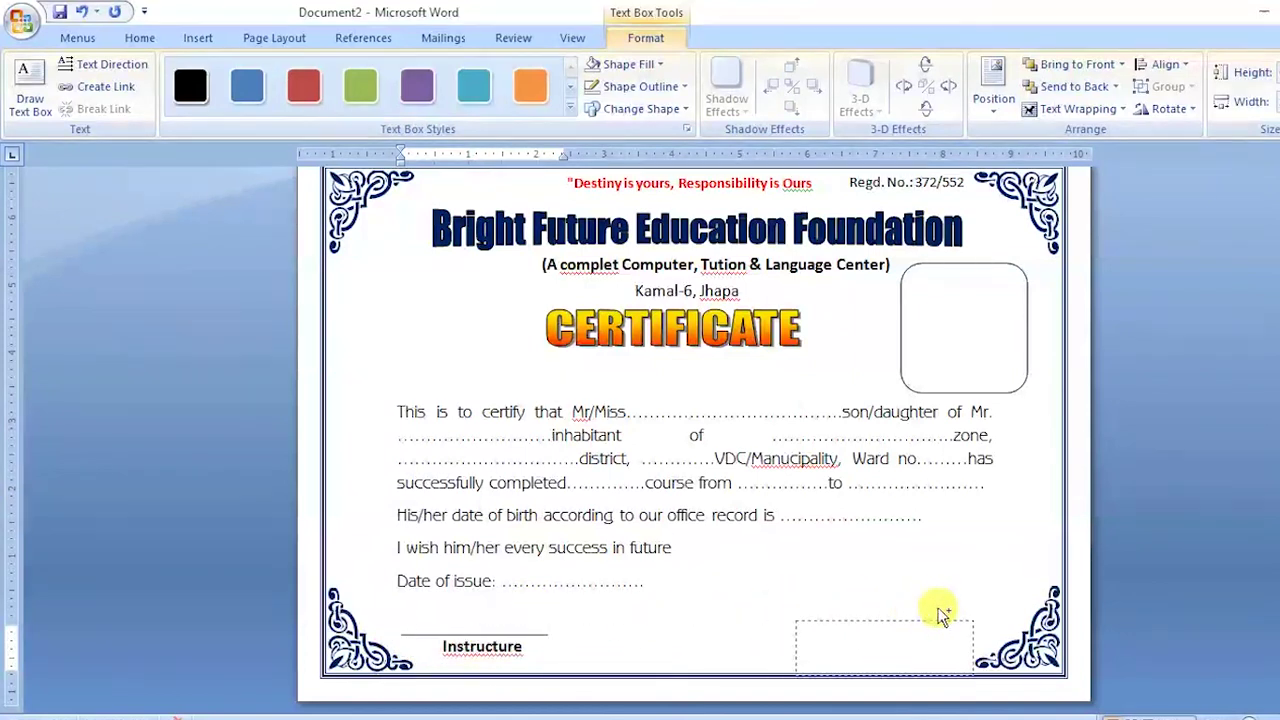
pyautogui.moveTo(940, 615); pyautogui.dragTo(946, 612)
pyautogui.moveTo(857, 646); pyautogui.dragTo(926, 648)
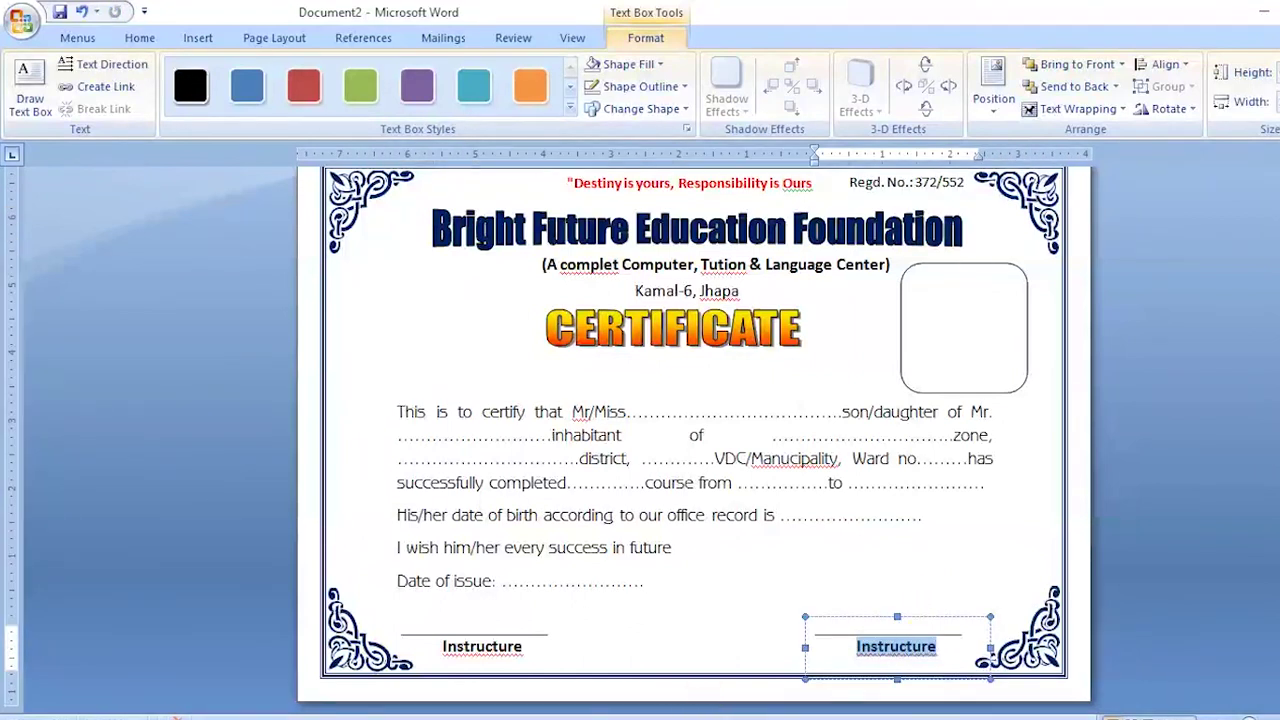
pyautogui.moveTo(618, 712)
pyautogui.click(571, 660)
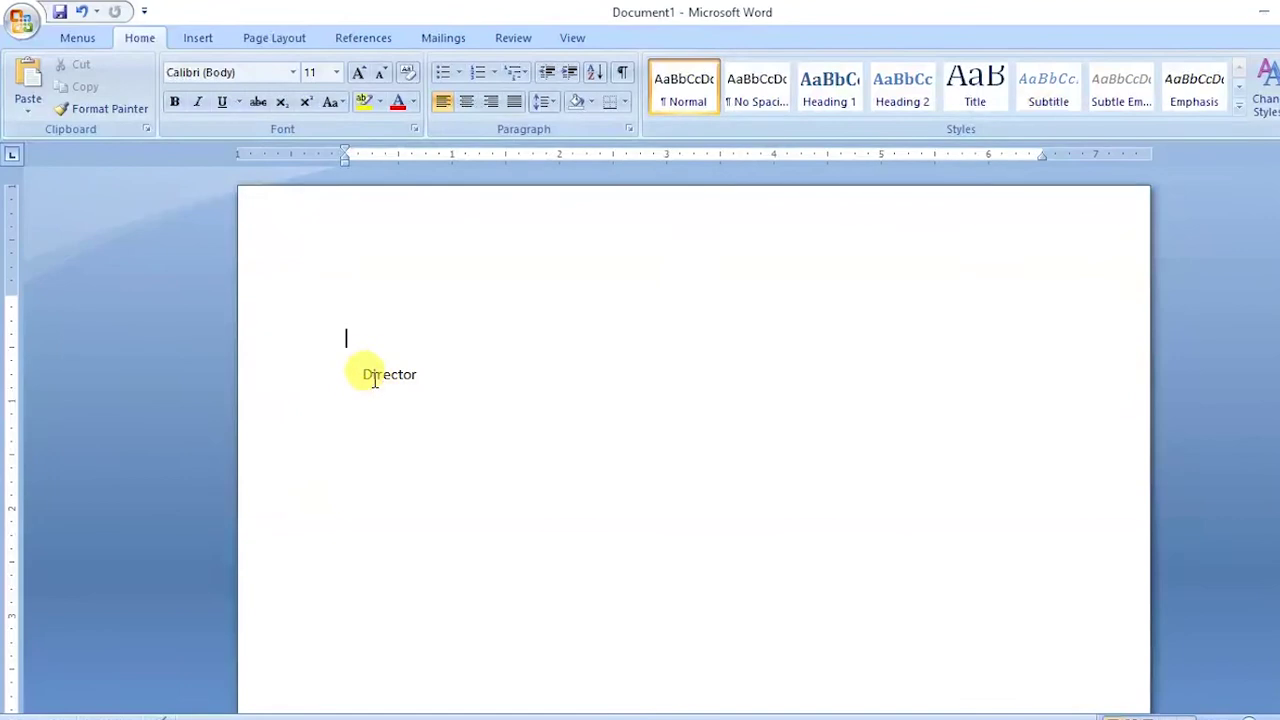
pyautogui.moveTo(362, 374); pyautogui.dragTo(414, 374)
pyautogui.hotkey('ctrl', 'c')
pyautogui.rightClick(414, 376)
pyautogui.click(452, 388)
pyautogui.moveTo(618, 712)
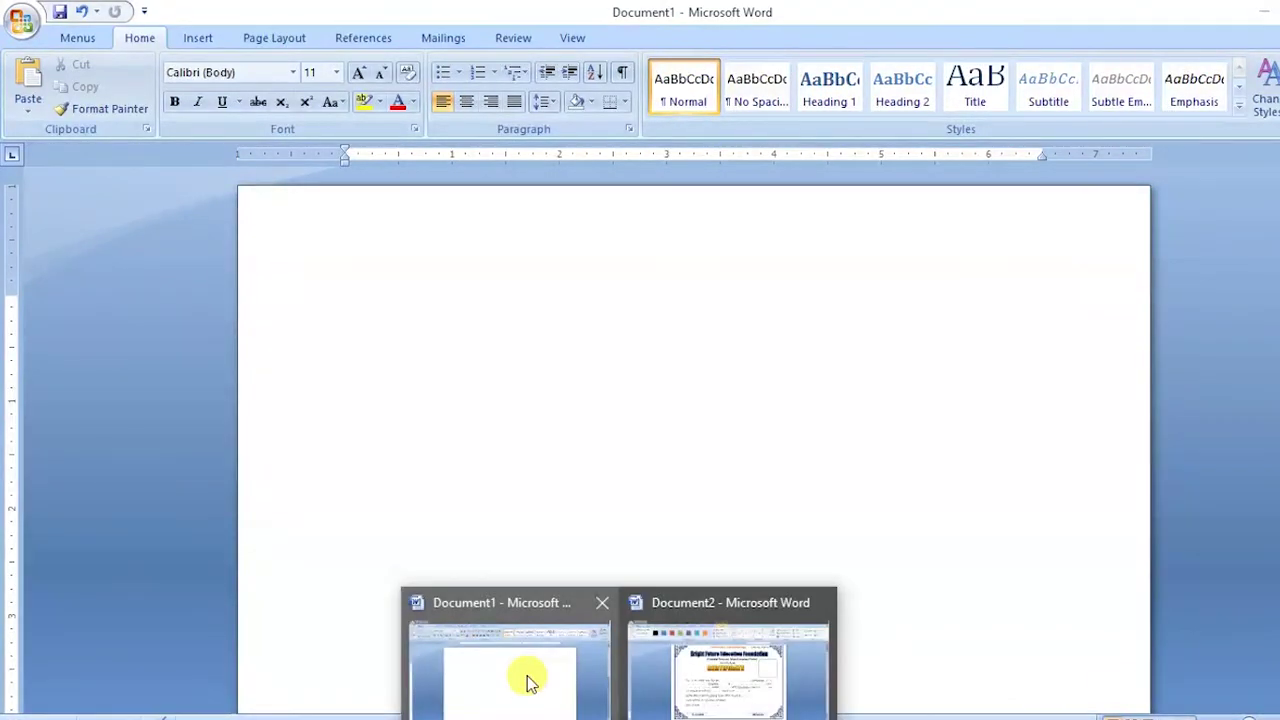
pyautogui.click(709, 680)
# Step: Replace 'Instructure' in the right box with 'Director' using Match Destination Formatting
pyautogui.doubleClick(897, 648)
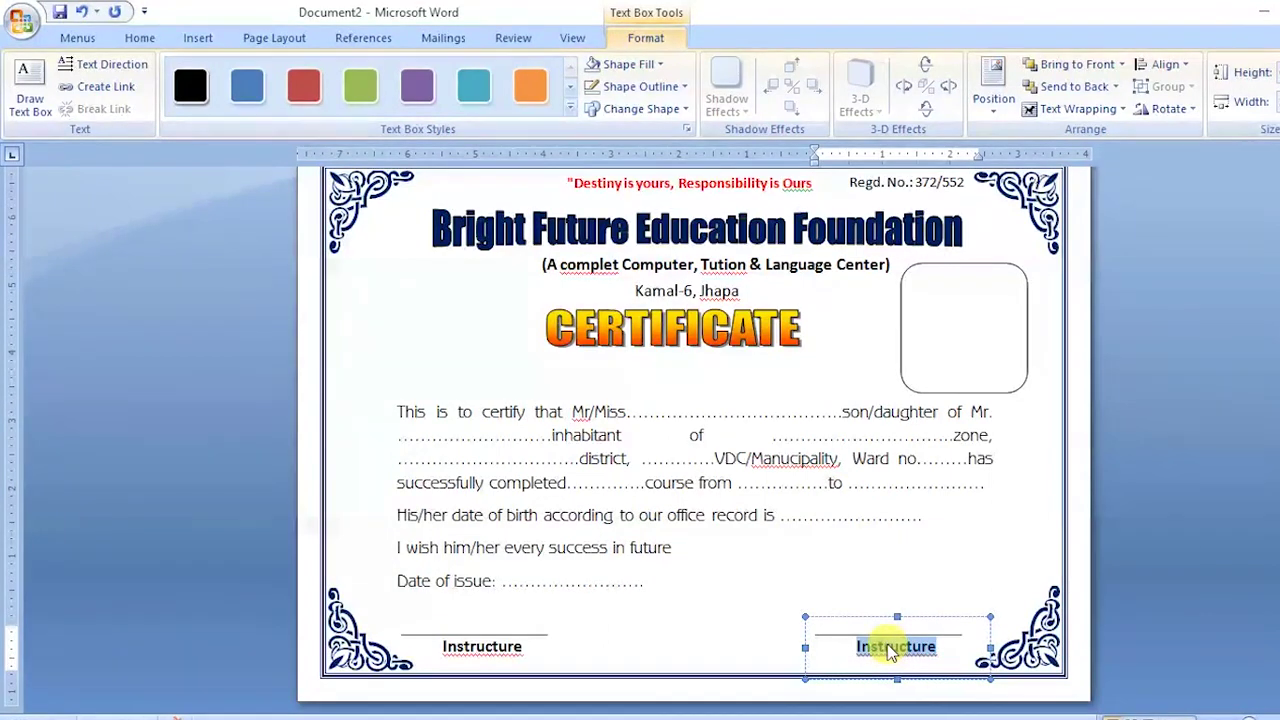
pyautogui.rightClick(889, 648)
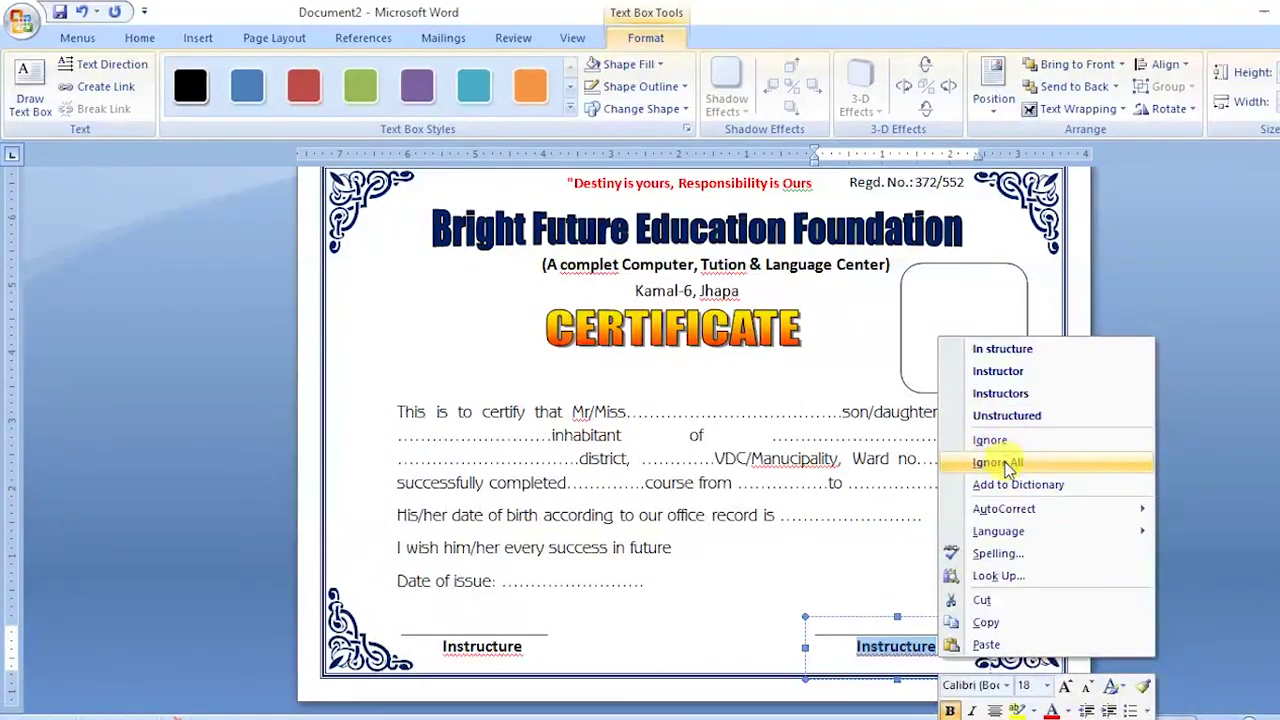
pyautogui.click(843, 647)
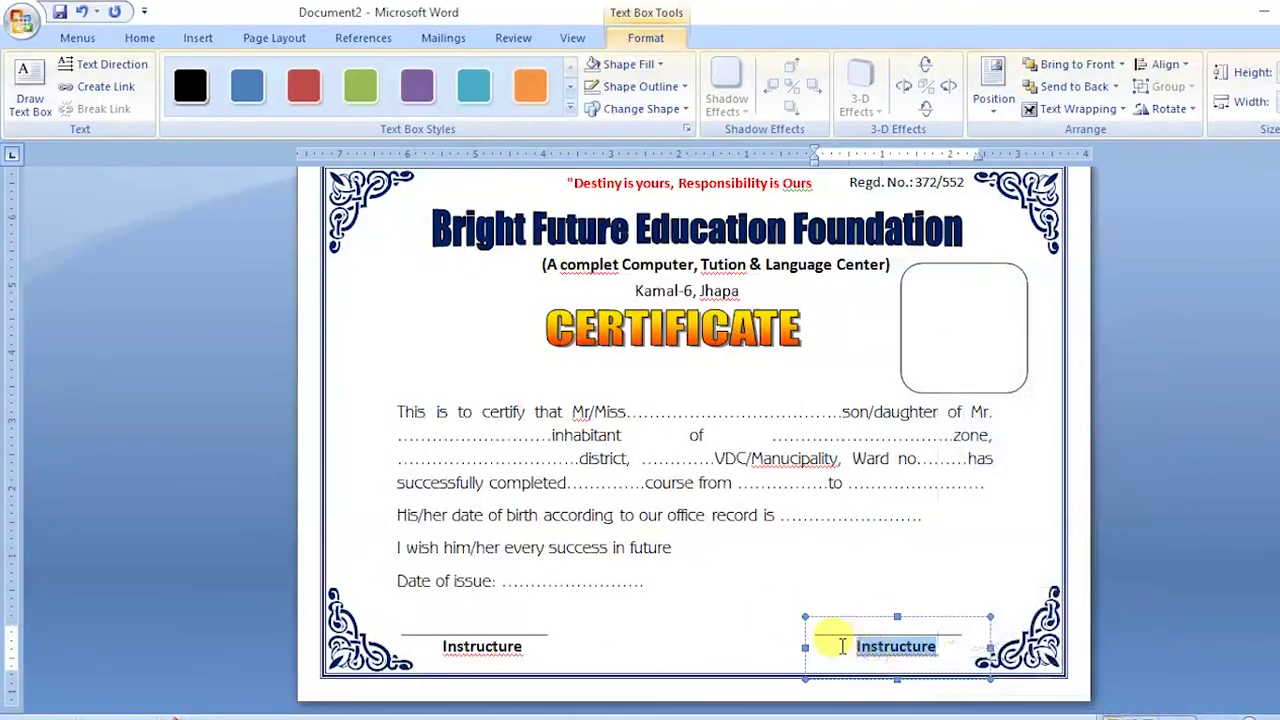
pyautogui.moveTo(843, 647); pyautogui.dragTo(938, 655)
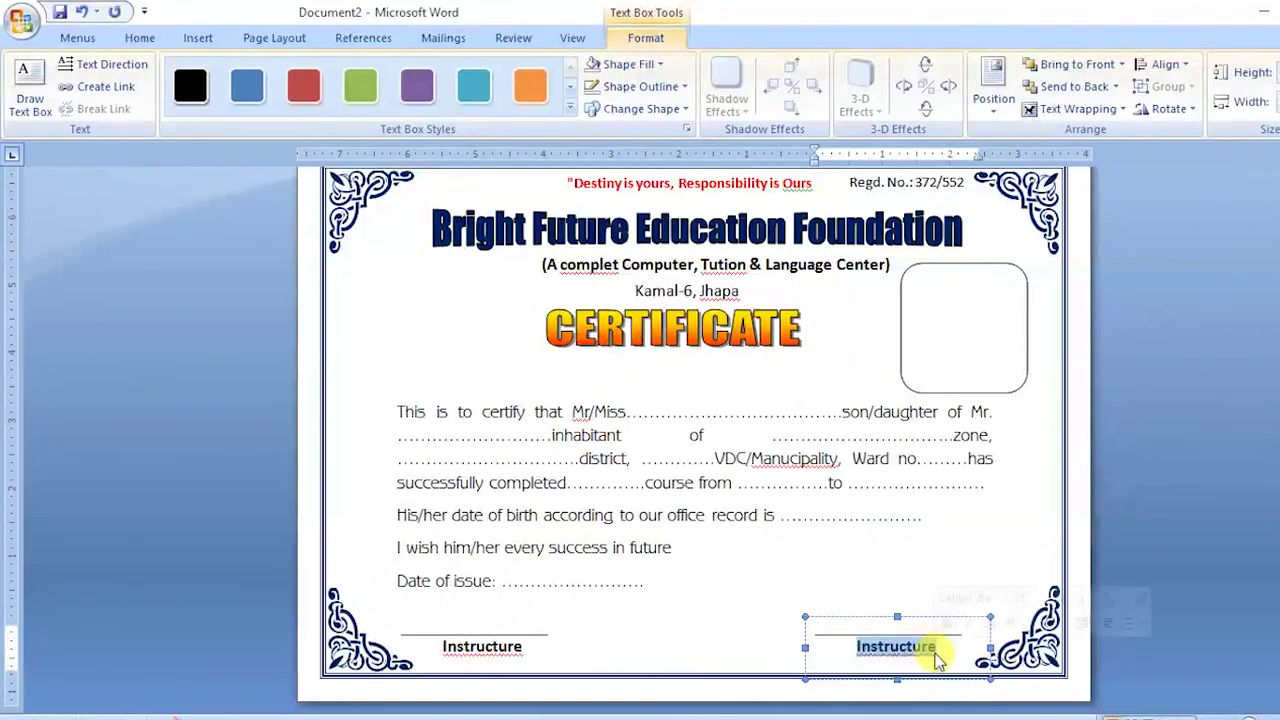
pyautogui.rightClick(931, 656)
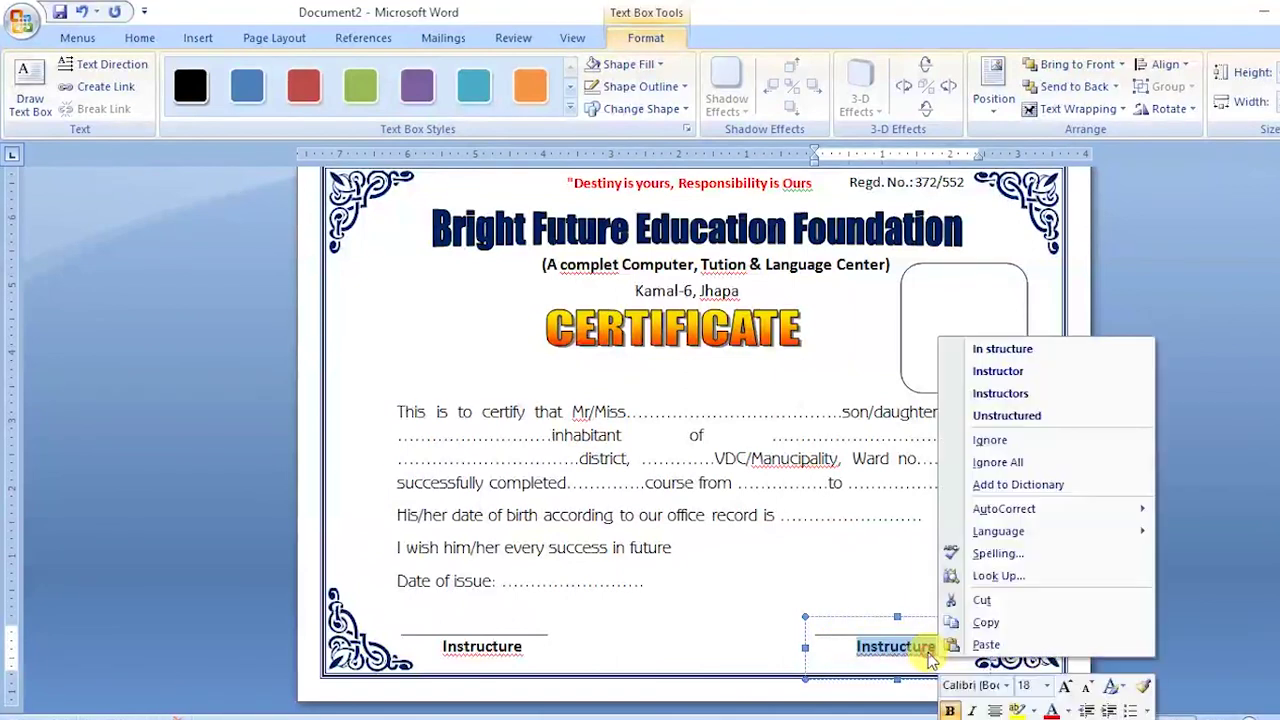
pyautogui.click(1007, 645)
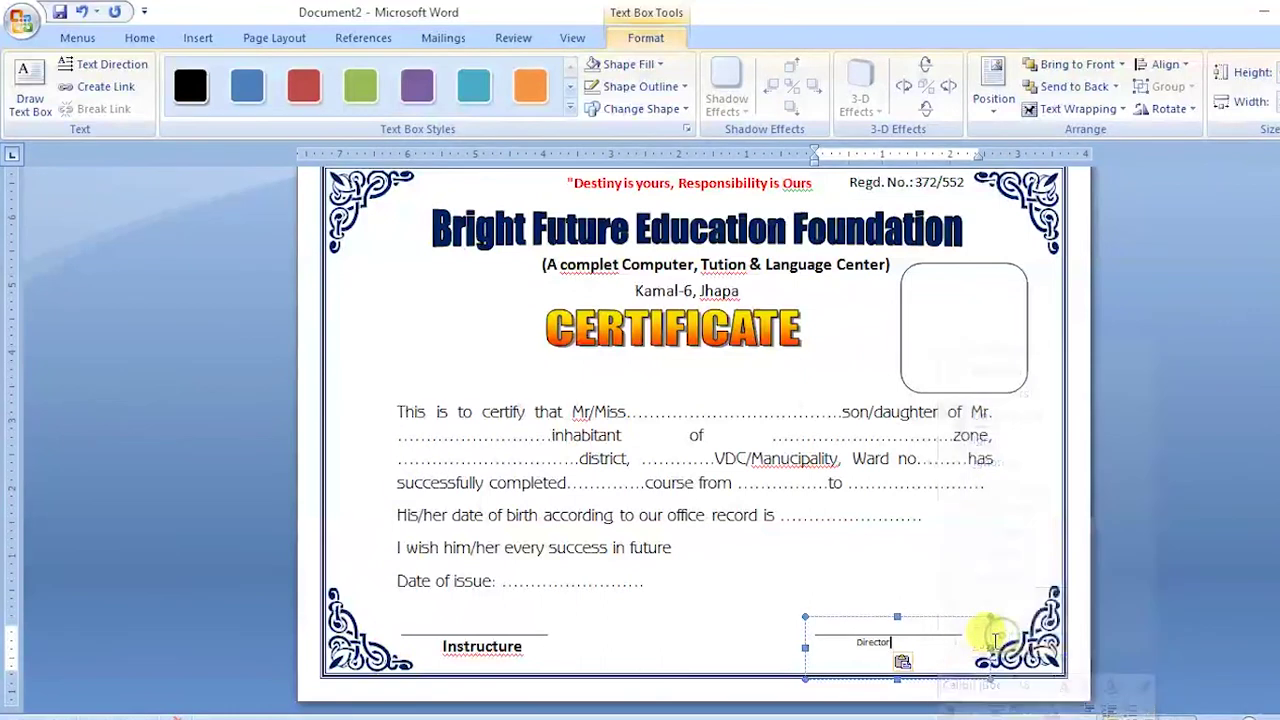
pyautogui.click(905, 662)
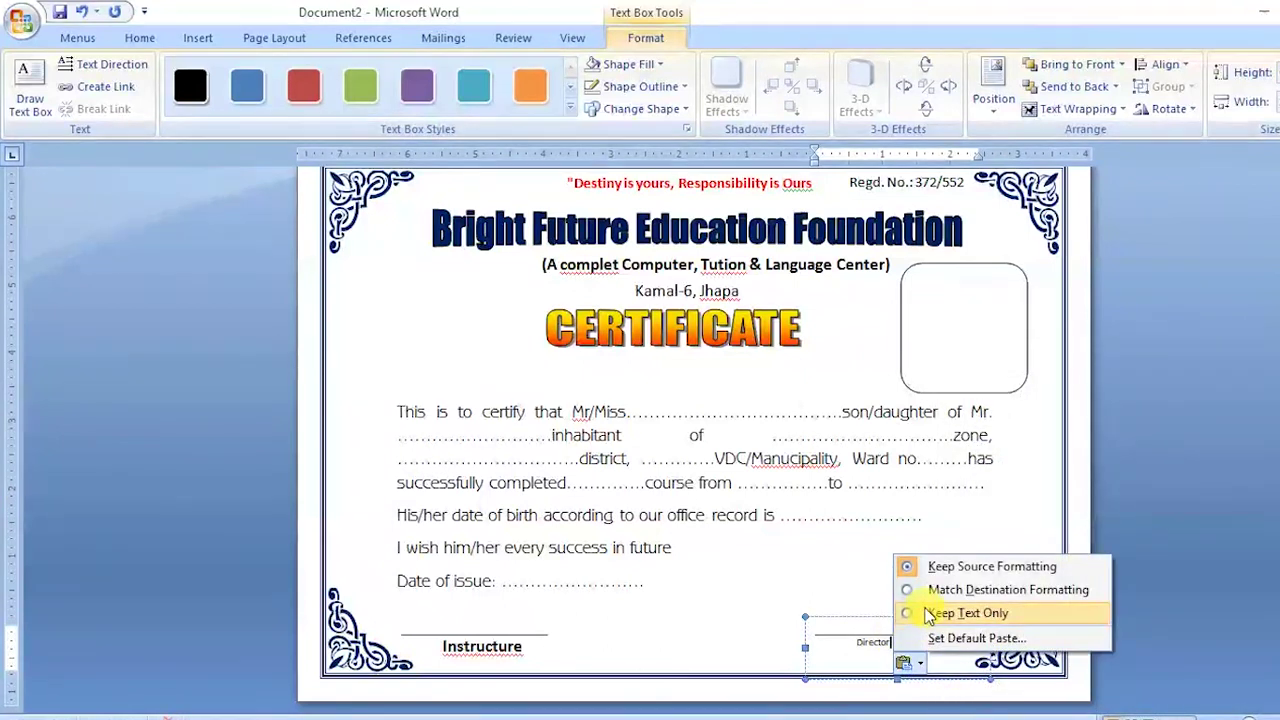
pyautogui.click(935, 592)
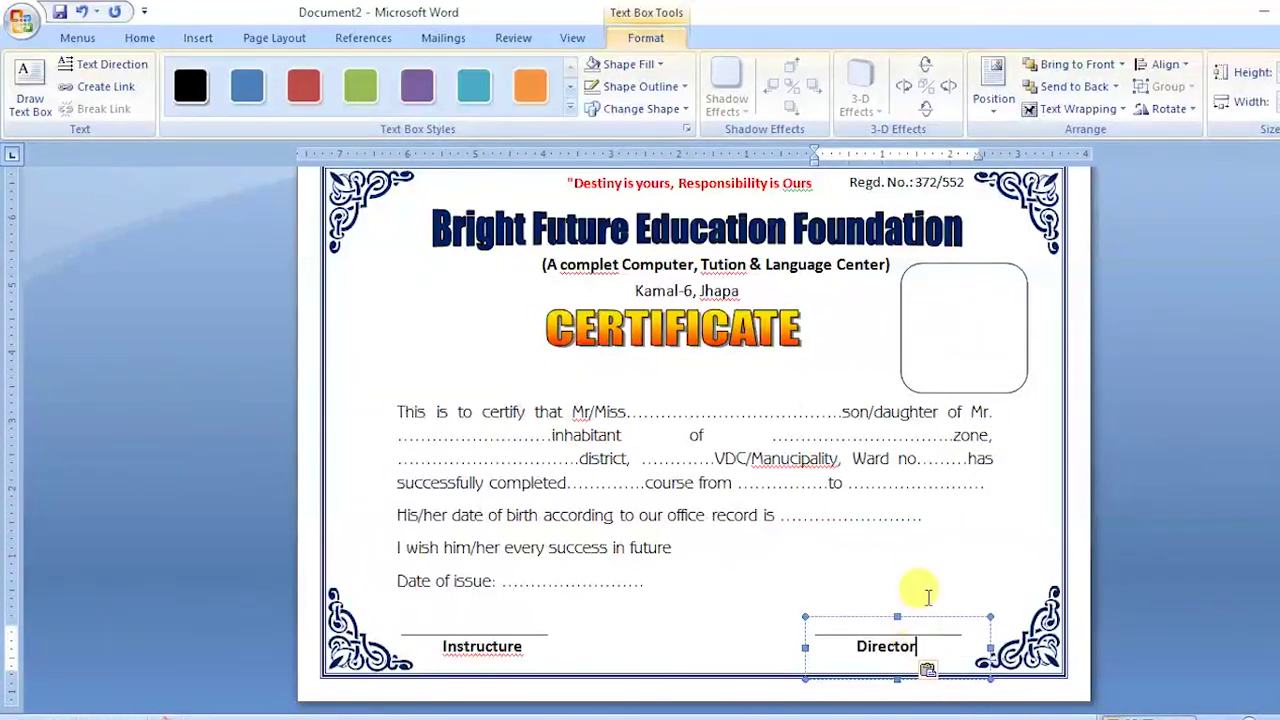
pyautogui.click(923, 563)
pyautogui.click(803, 633)
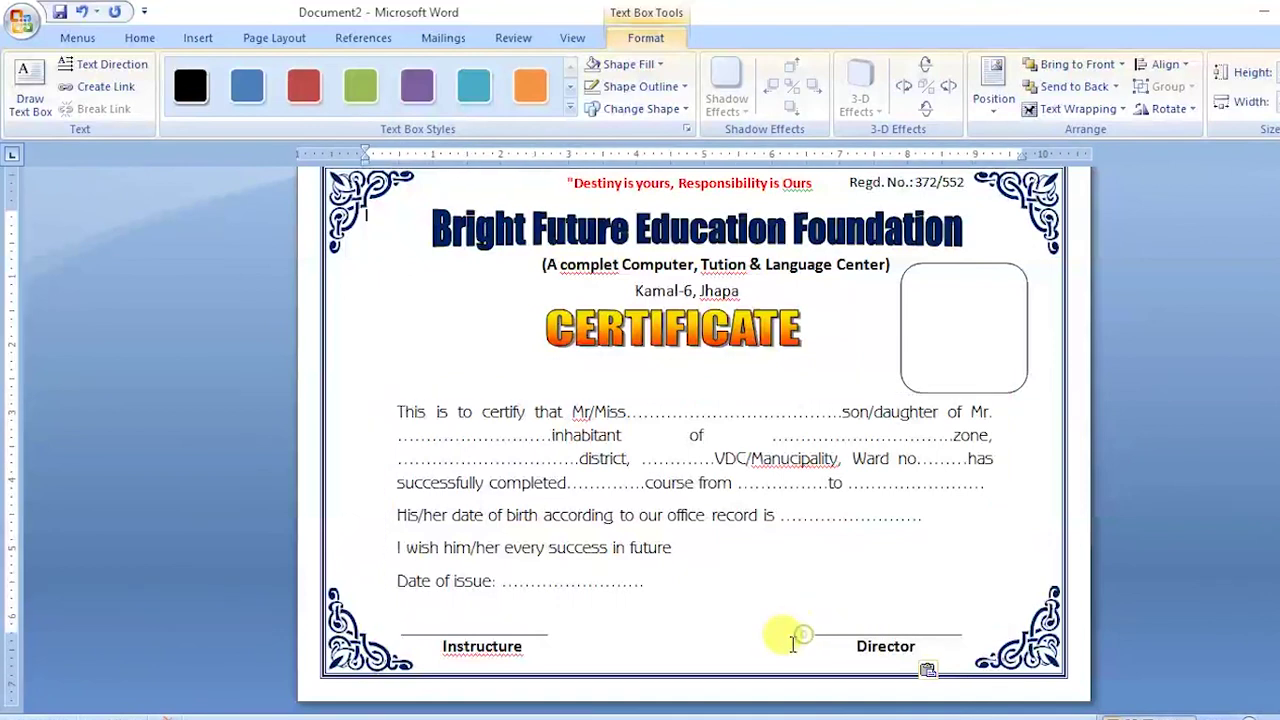
pyautogui.click(780, 588)
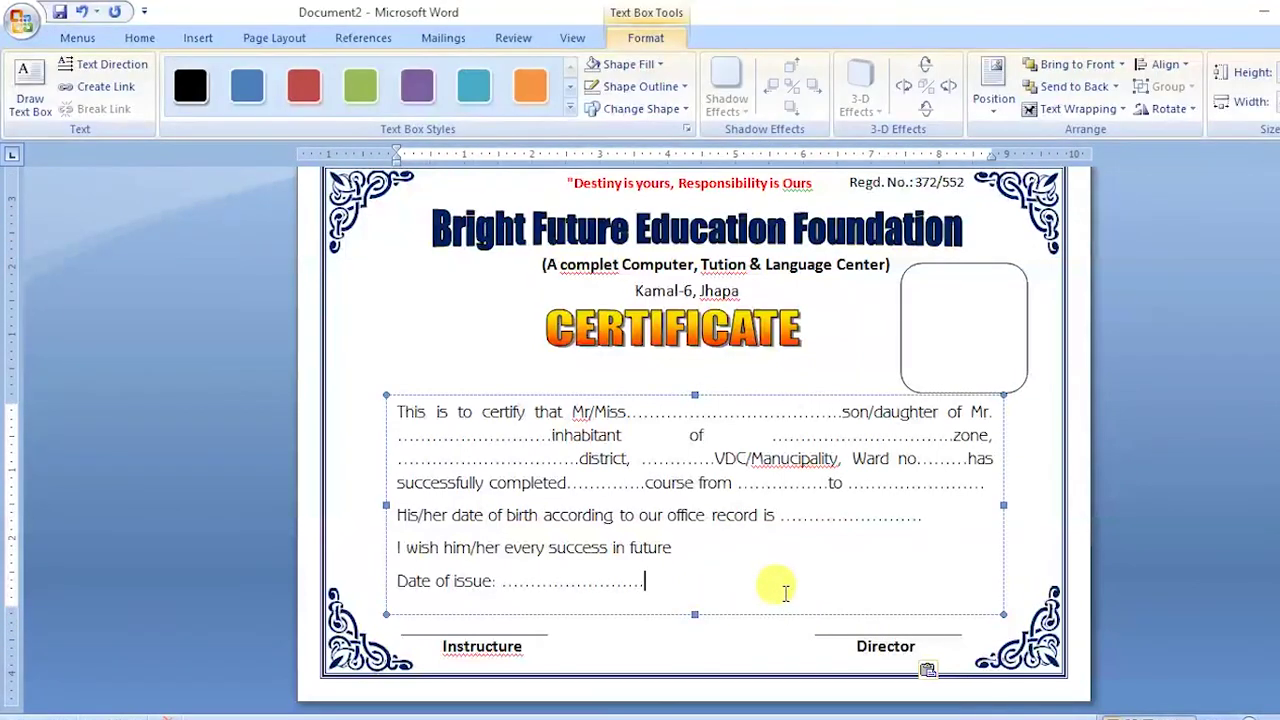
pyautogui.scroll(1, 785, 592)
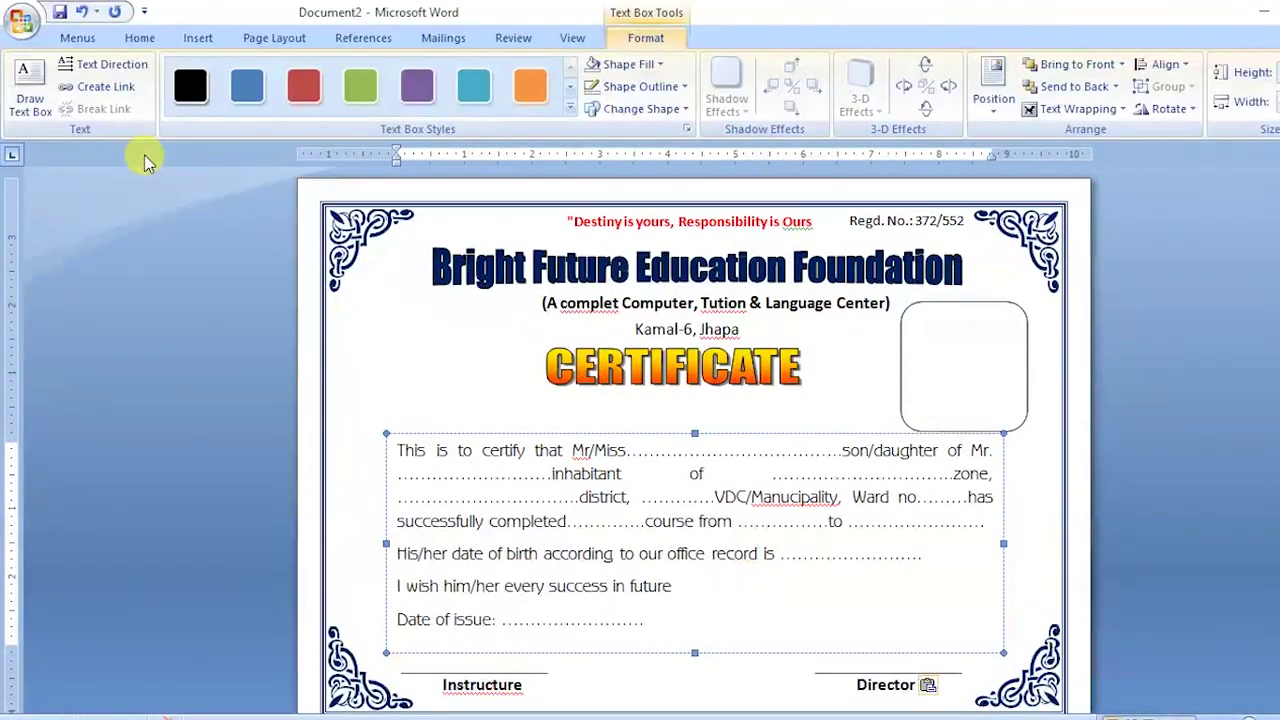
# Step: Nudge the Director signature box and the photo box slightly to the right
pyautogui.click(139, 37)
pyautogui.click(355, 484)
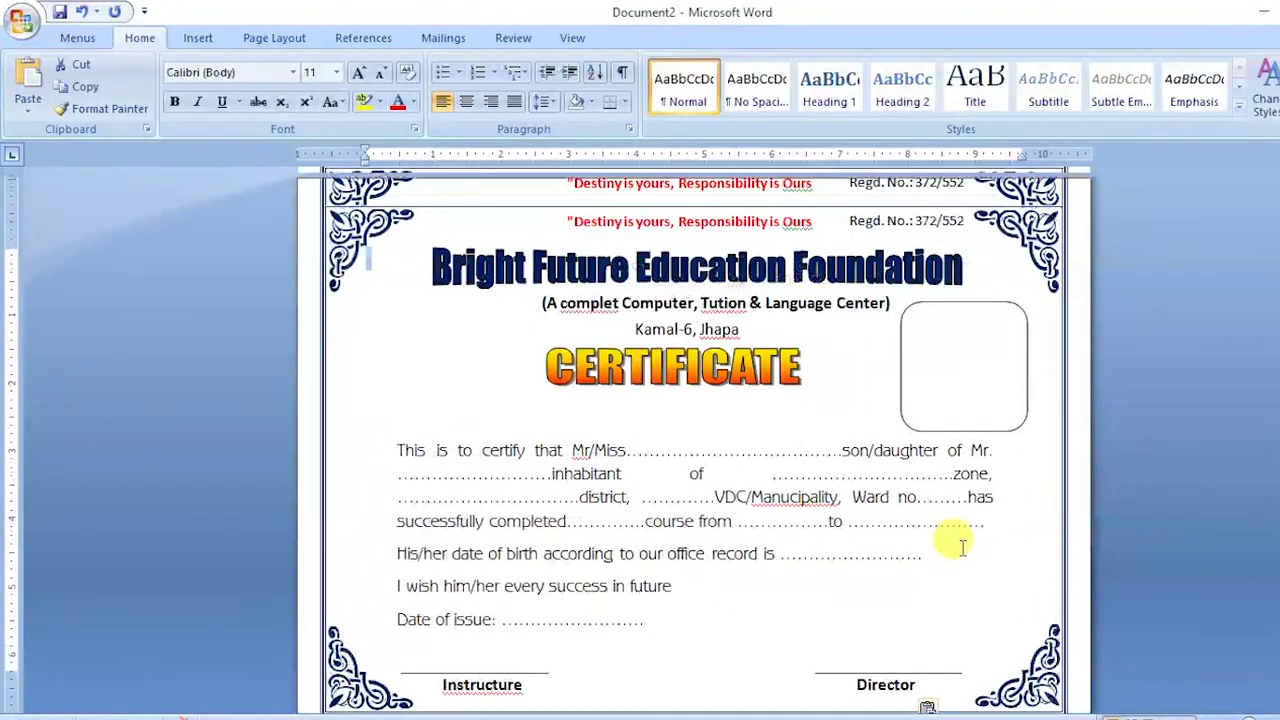
pyautogui.click(859, 668)
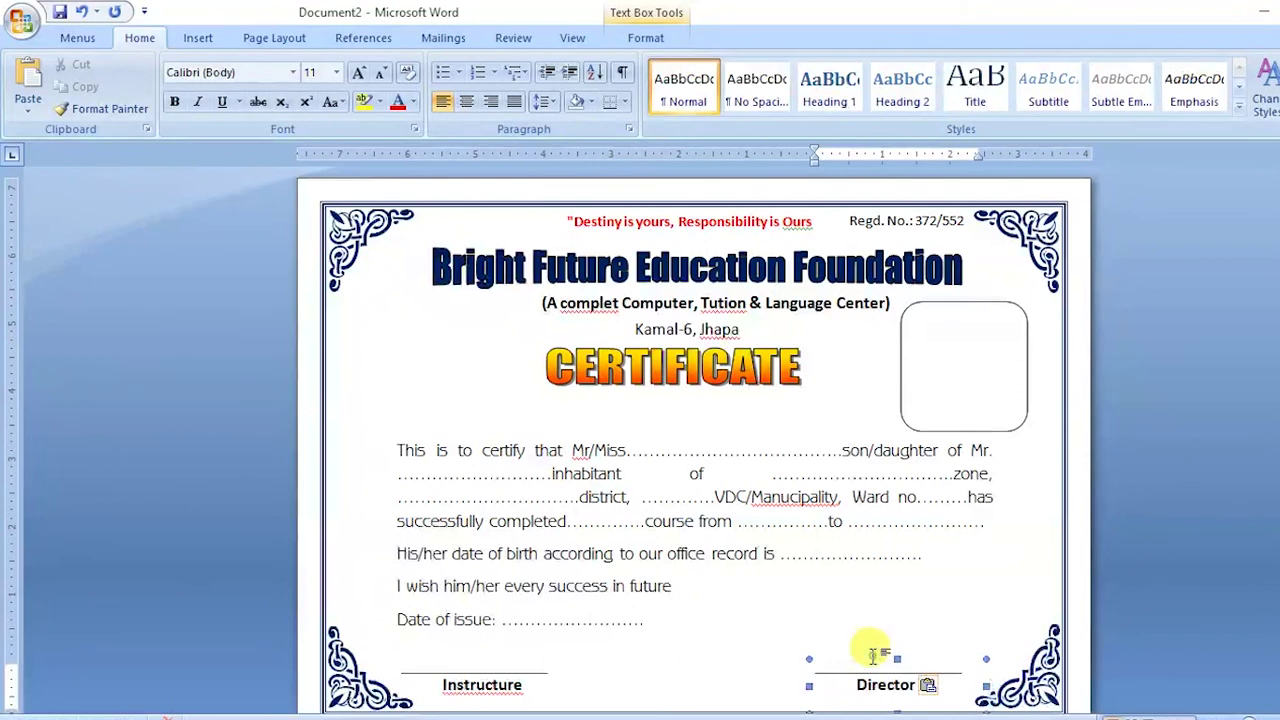
pyautogui.moveTo(859, 668); pyautogui.dragTo(872, 655)
pyautogui.press('Right')
pyautogui.press('Right')
pyautogui.press('Right')
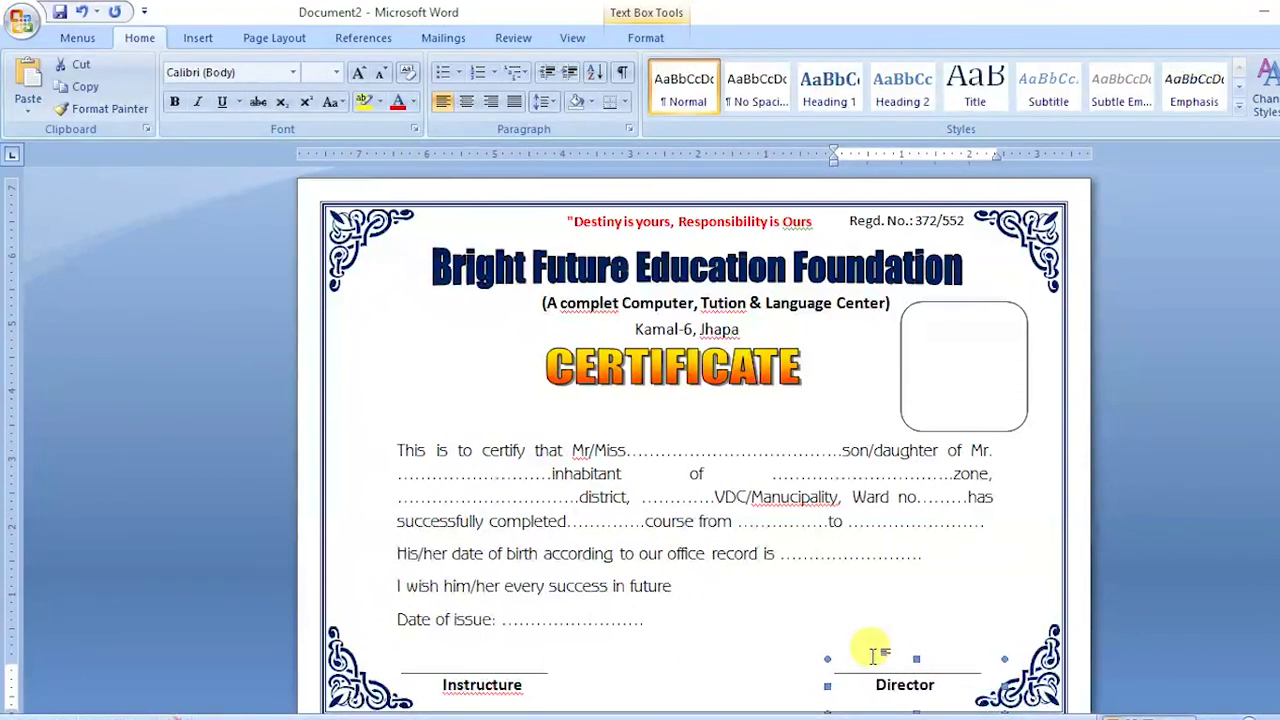
pyautogui.click(944, 418)
pyautogui.press('Right')
pyautogui.press('Right')
pyautogui.press('Right')
pyautogui.press('Right')
pyautogui.press('Right')
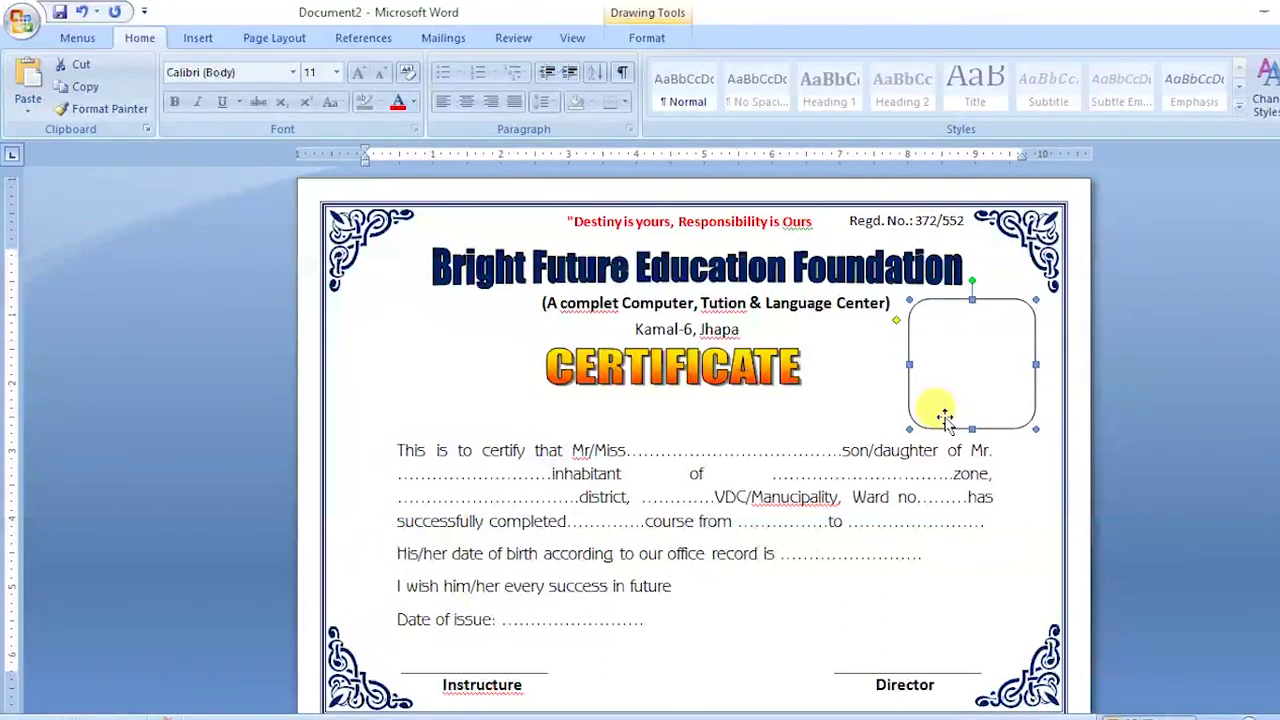
# Step: Nudge the CERTIFICATE heading down and right, and reposition the Kamal-6, Jhapa line
pyautogui.click(718, 370)
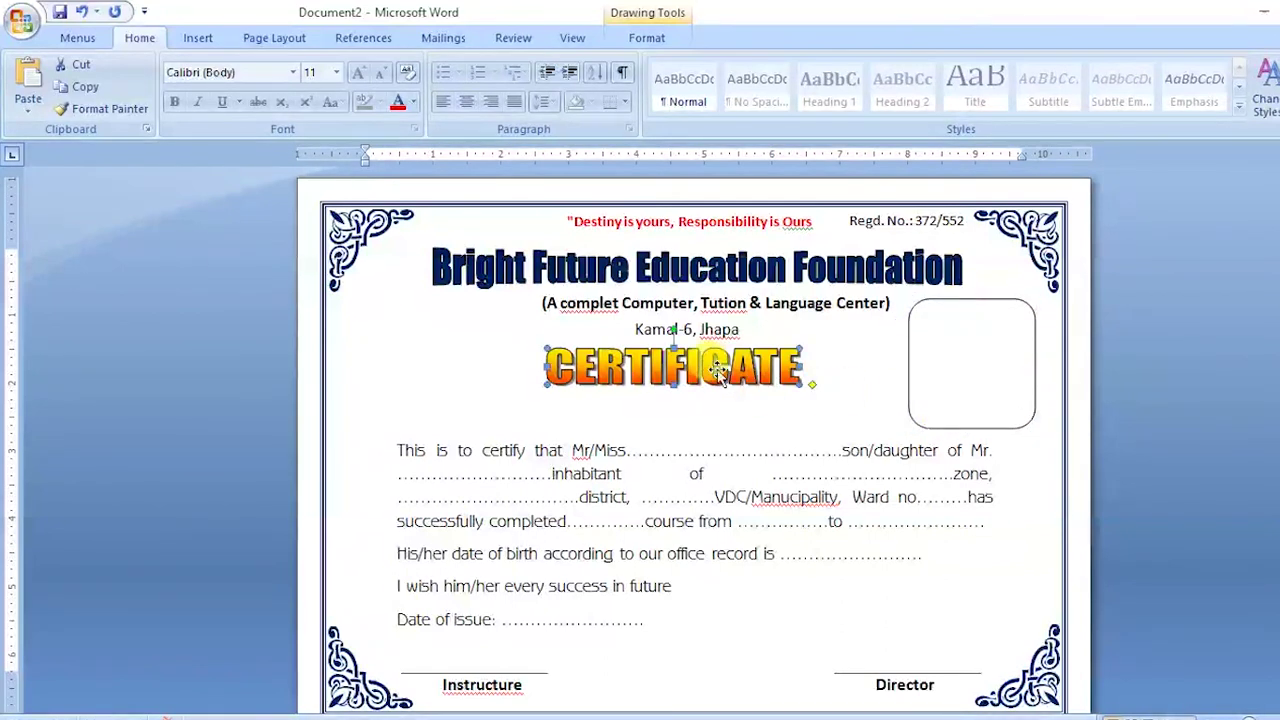
pyautogui.press('Down')
pyautogui.press('Down')
pyautogui.press('Down')
pyautogui.press('Down')
pyautogui.press('Down')
pyautogui.press('Right')
pyautogui.press('Right')
pyautogui.press('Right')
pyautogui.press('Right')
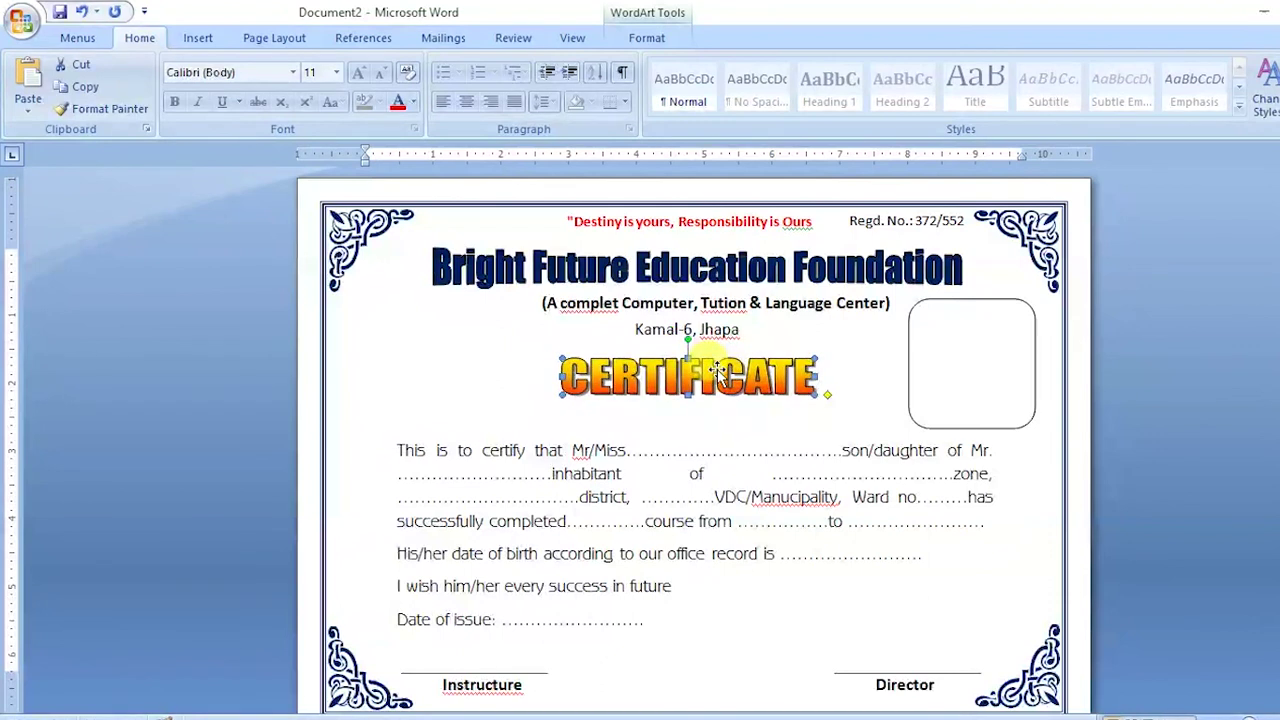
pyautogui.click(712, 333)
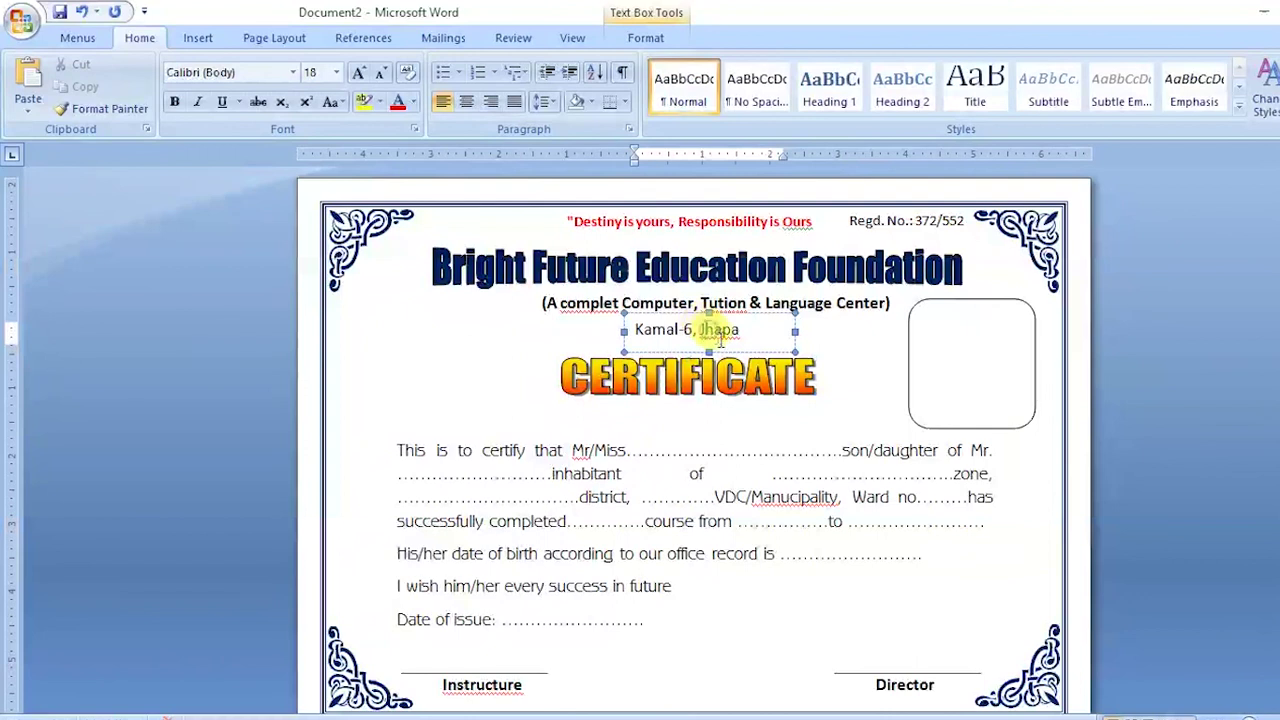
pyautogui.click(727, 347)
pyautogui.press('Right')
pyautogui.press('Right')
pyautogui.press('Right')
pyautogui.press('Right')
pyautogui.press('Right')
pyautogui.press('Down')
pyautogui.press('Left')
pyautogui.press('Left')
pyautogui.click(686, 449)
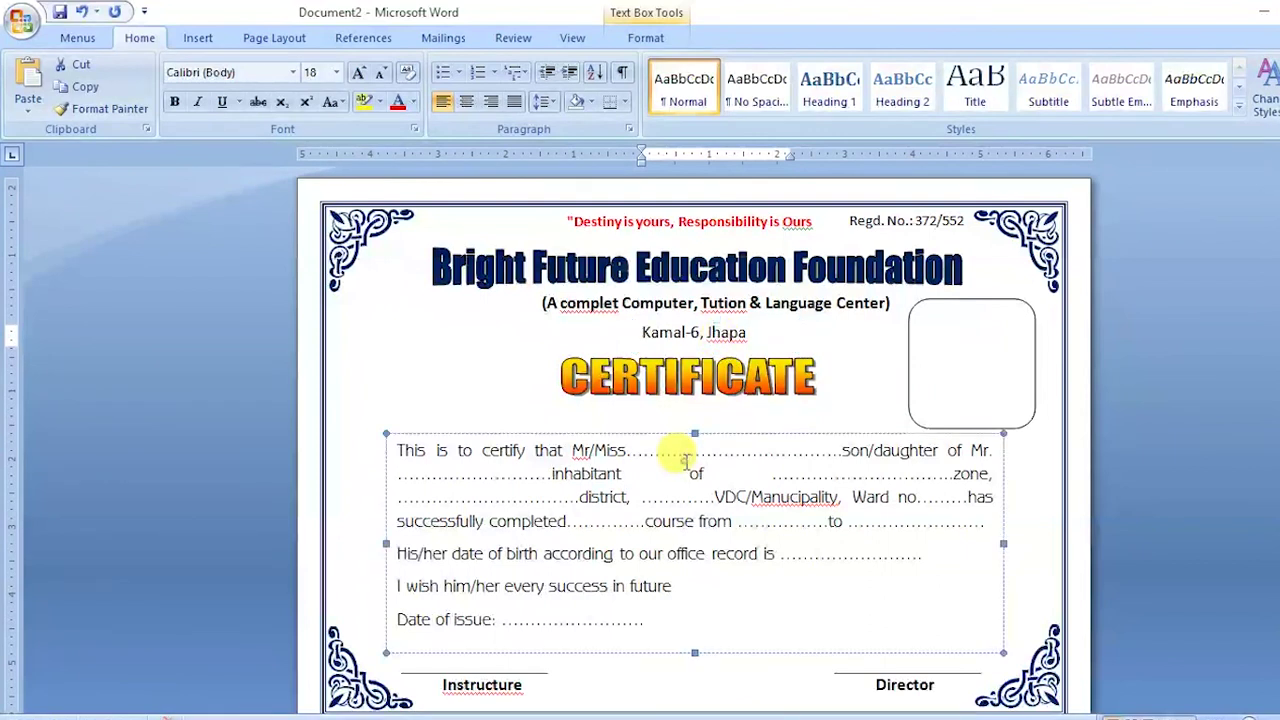
pyautogui.click(420, 331)
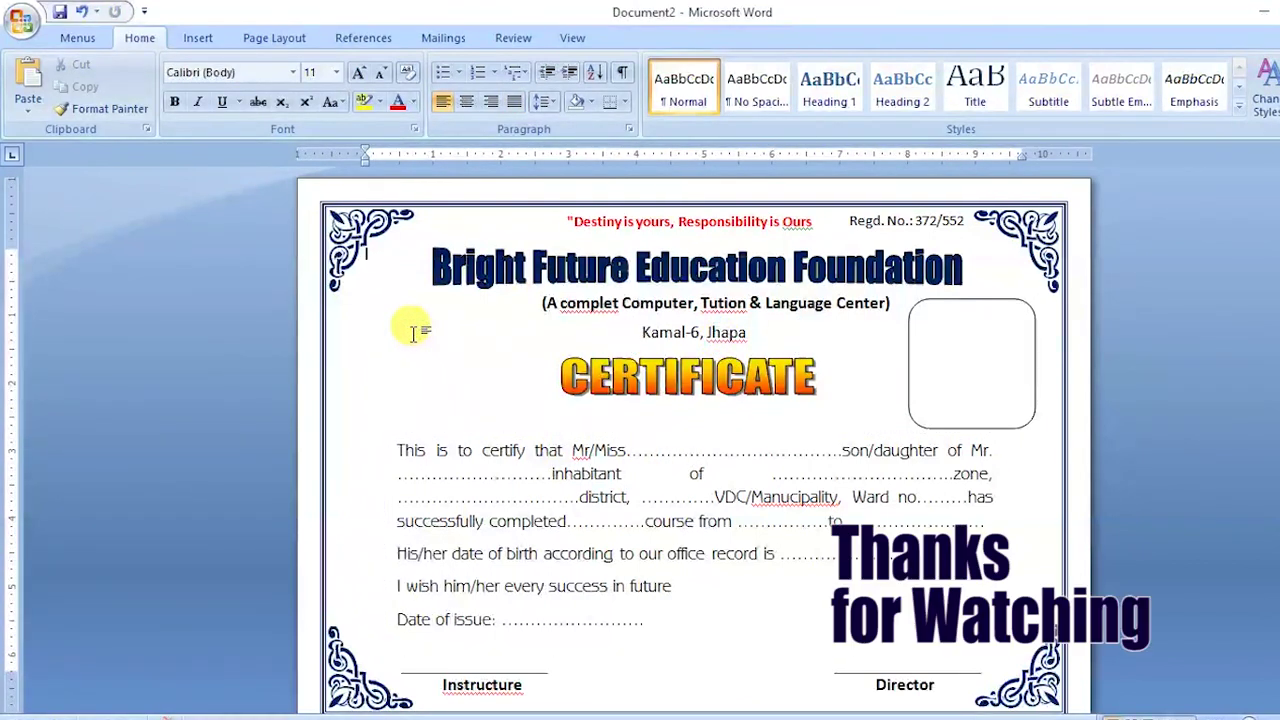
pyautogui.press('alt')
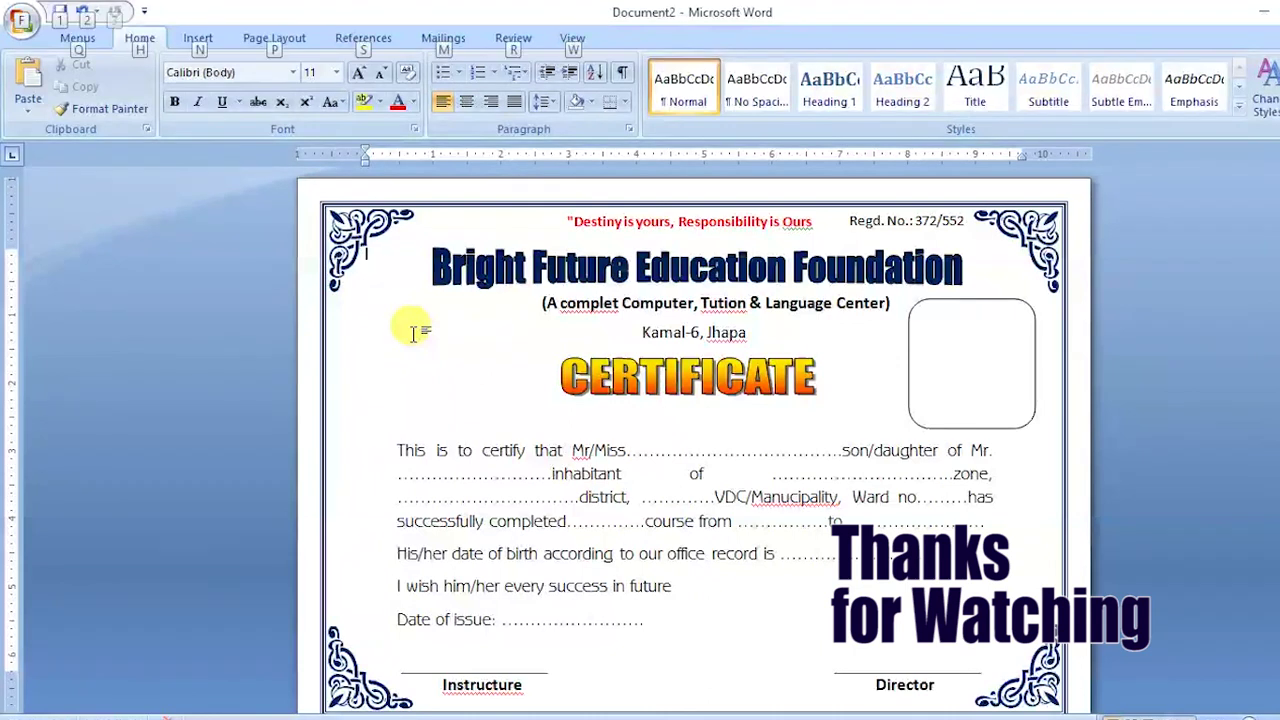